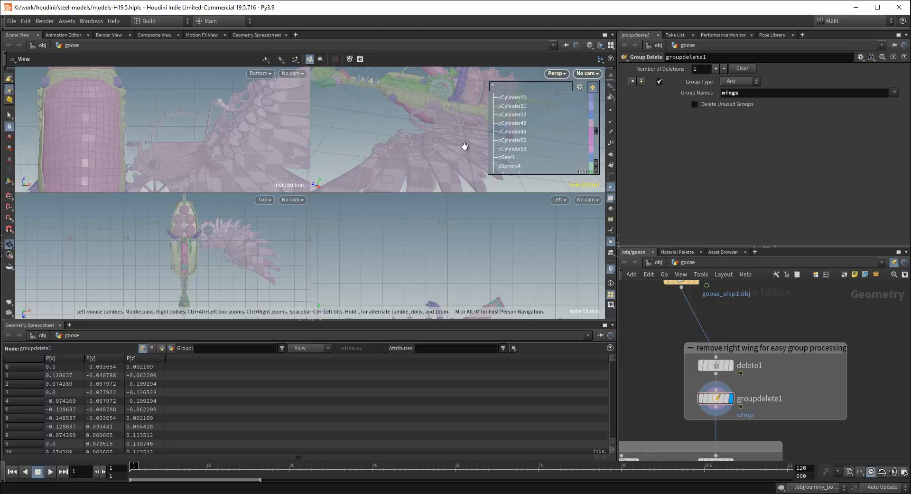
Inspect the wing in the perspective view and check the import settings of the file1 node
left_click_drag(413, 150, 501, 193)
scroll(765, 357, "down", 2)
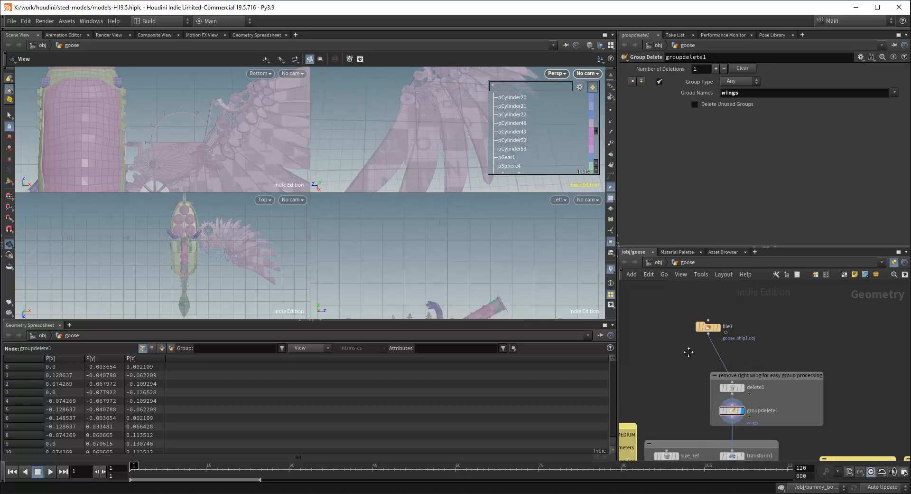
mouse_move(689, 352)
middle_mouse_down()
mouse_move(686, 318)
mouse_move(722, 294)
mouse_move(679, 349)
middle_mouse_up()
left_click(686, 316)
scroll(722, 294, "down", 2)
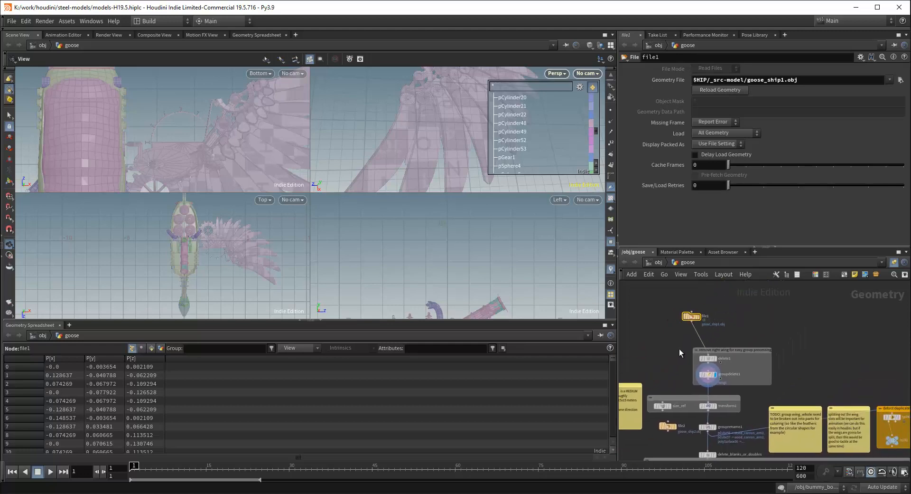
Display the file2 geometry, check its source file and review its primitive groups from the start of the list
scroll(674, 375, "up", 2)
middle_click_drag(671, 382, 700, 318)
scroll(696, 395, "up", 3)
left_click(723, 352)
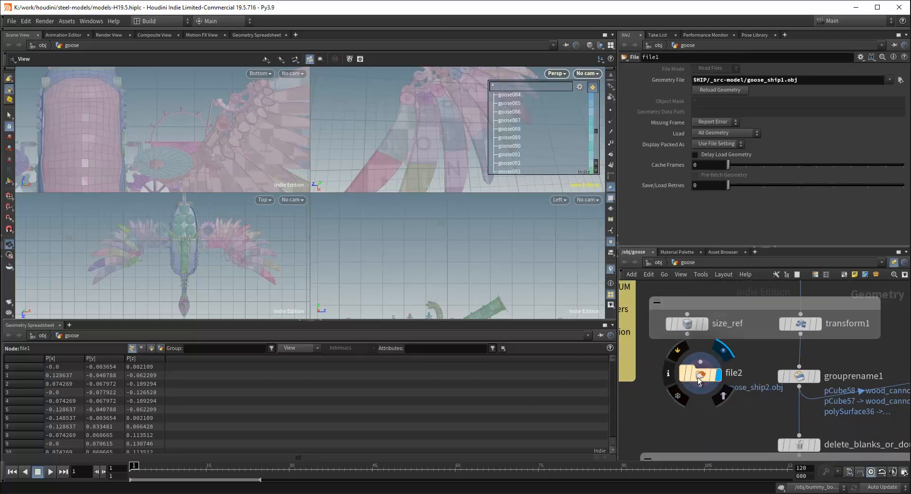
left_click(698, 377)
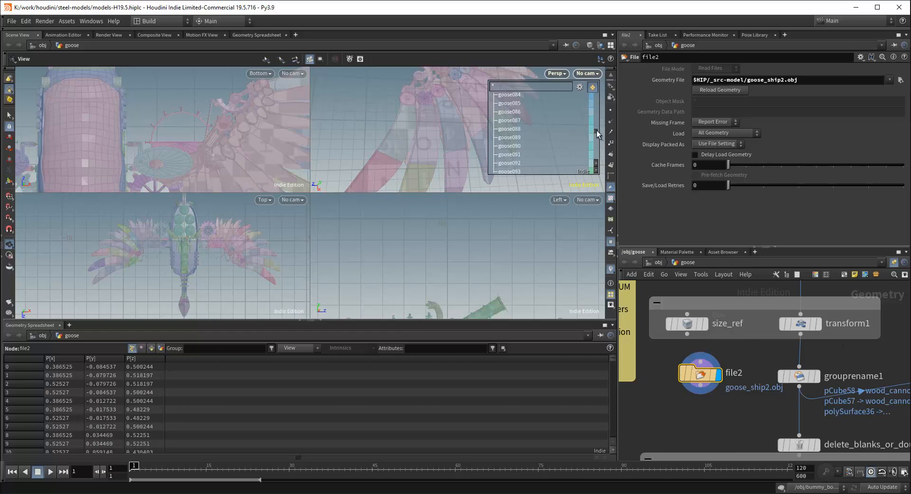
left_click_drag(596, 130, 598, 93)
Place the file2 node beside file1 and connect it to delete1 in place of file1
scroll(682, 345, "down", 5)
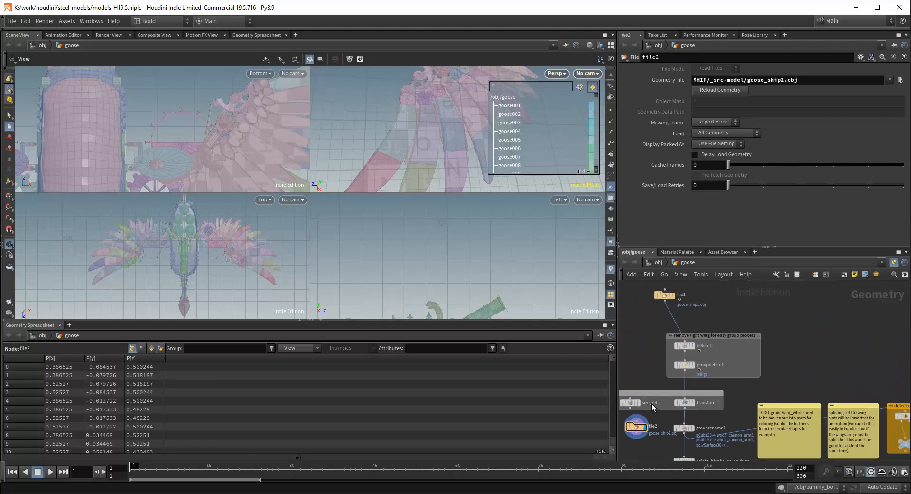
left_click_drag(636, 426, 718, 304)
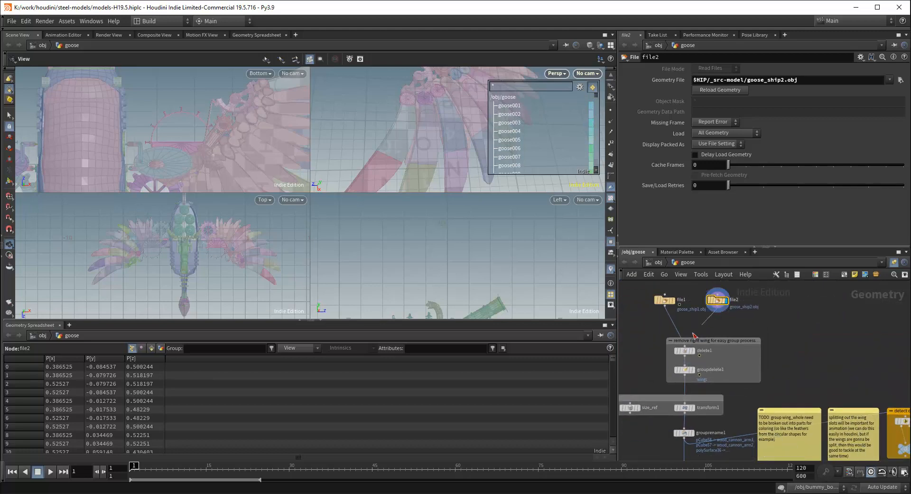
middle_click_drag(790, 353, 799, 316)
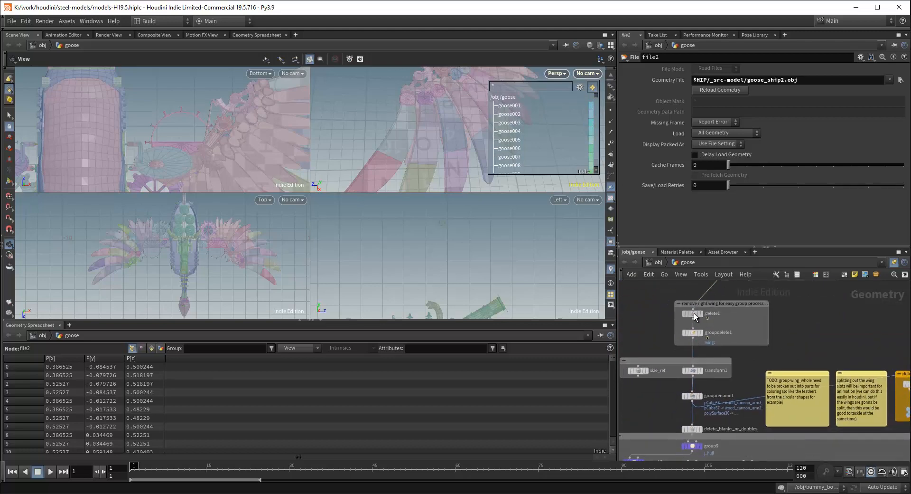
Examine the settings of delete1 and groupdelete1 in the right-wing removal box
left_click(694, 314)
left_click(693, 333)
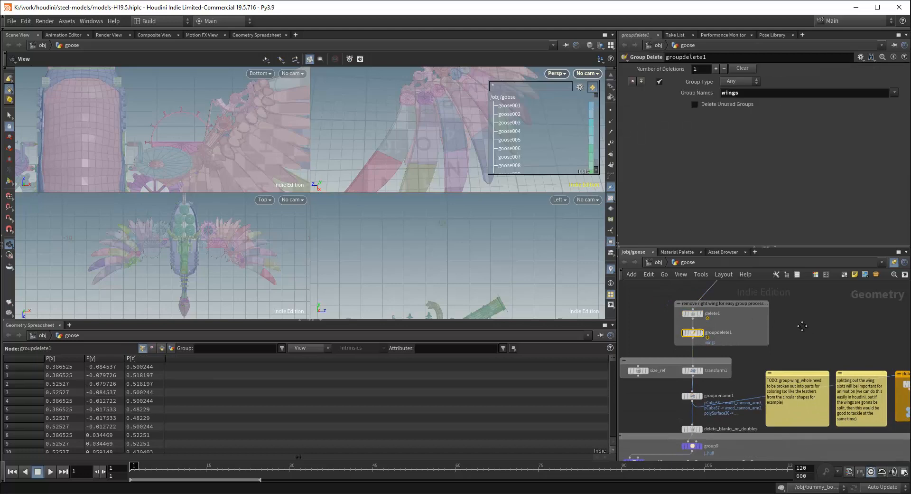
middle_click_drag(802, 325, 793, 366)
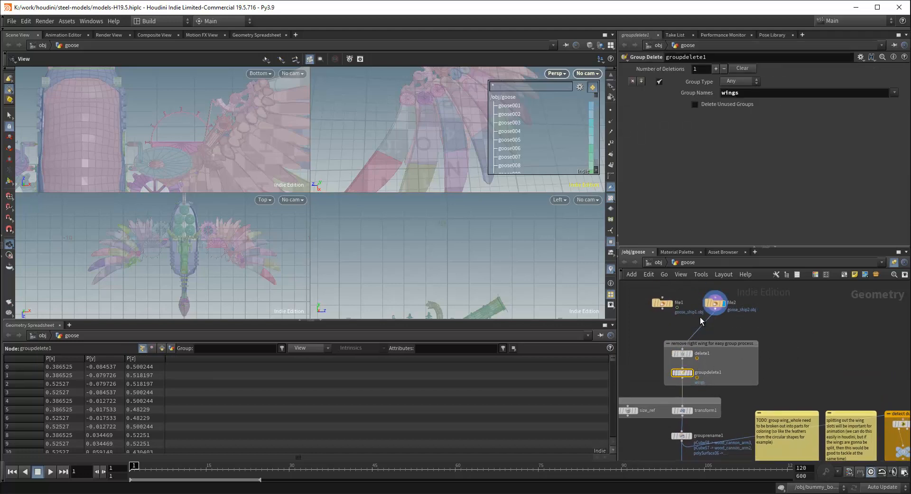
left_click(682, 353)
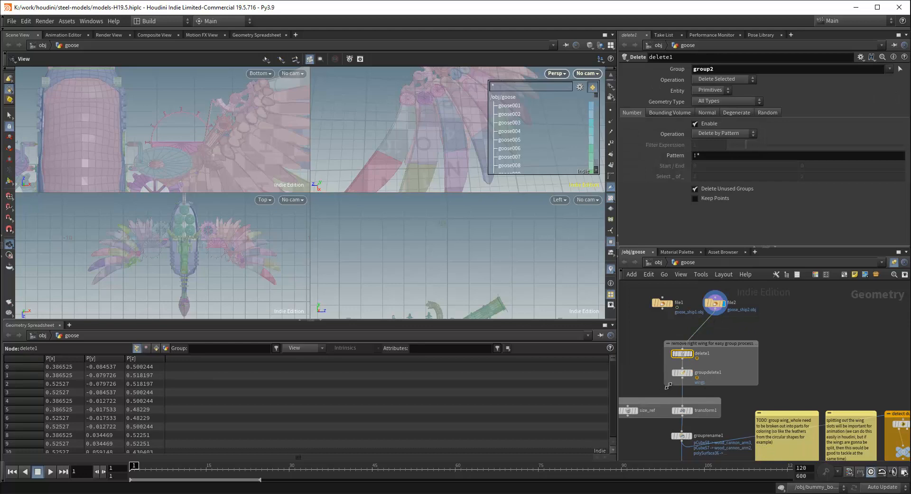
left_click(682, 372)
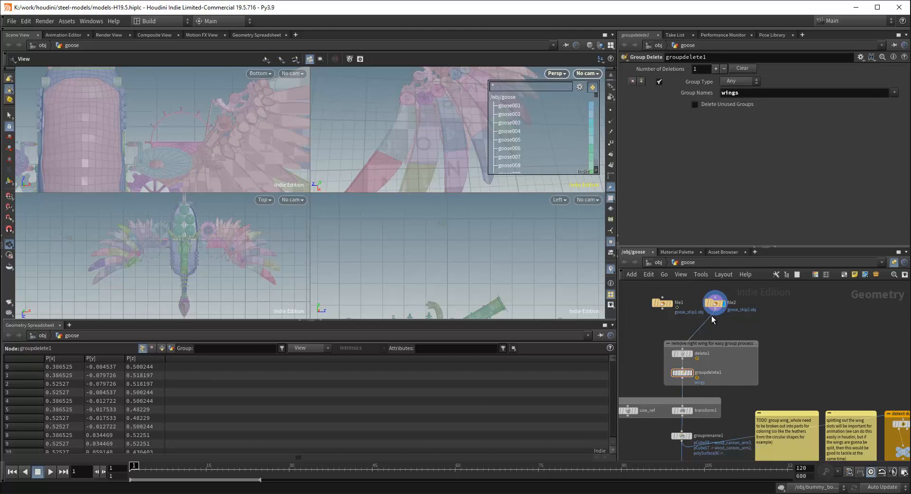
Reconnect file1 to delete1 and move the file2 node back beside grouprename1
left_click_drag(663, 310, 682, 348)
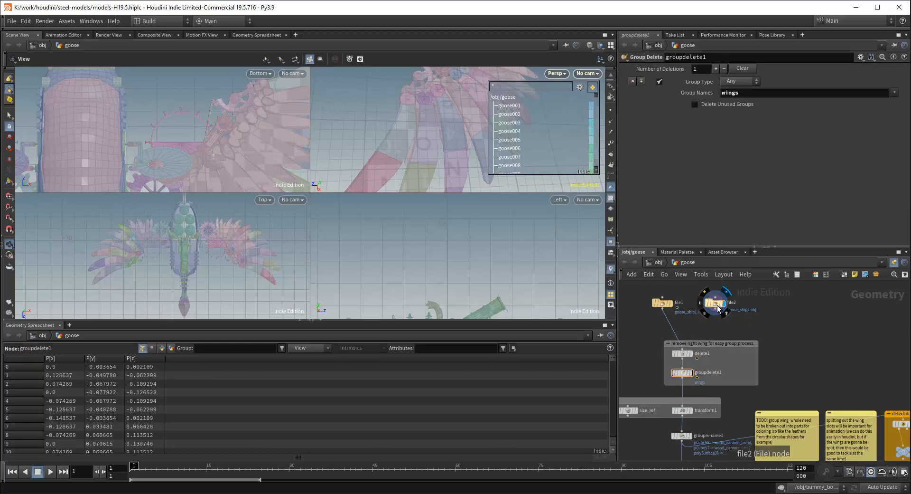
left_click_drag(716, 304, 784, 365)
scroll(807, 326, "down", 1)
middle_click_drag(788, 385, 768, 344)
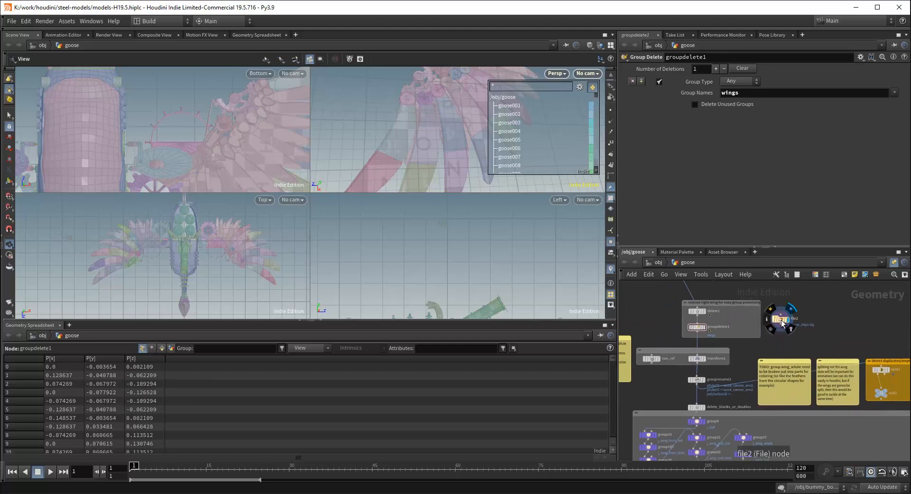
left_click_drag(779, 319, 666, 393)
scroll(427, 132, "down", 5)
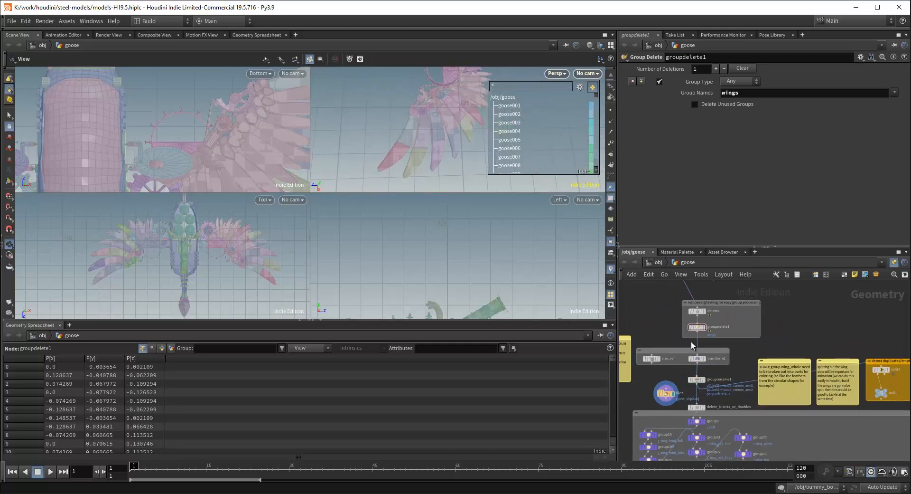
Display the groupdelete1 output and examine the remaining wing in the perspective view
scroll(692, 345, "up", 2)
left_click(710, 321)
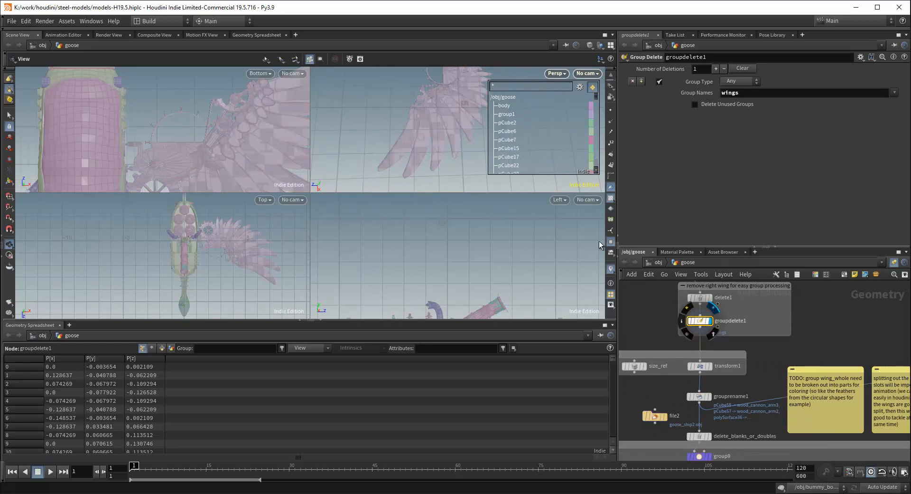
mouse_move(429, 126)
left_mouse_down()
mouse_move(429, 157)
mouse_move(431, 124)
left_mouse_up()
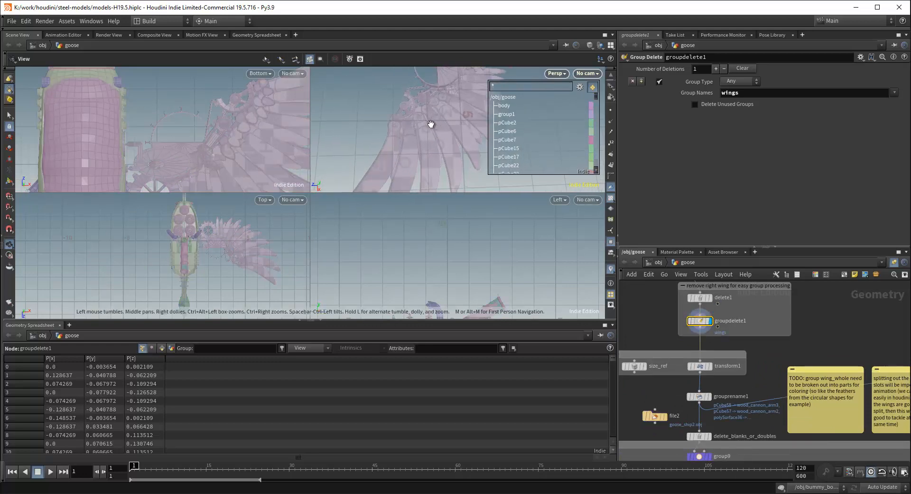
Move the file2 node from beside grouprename1 to just above the TODO sticky note about wing_whole
scroll(807, 358, "down", 1)
middle_click_drag(766, 390, 737, 324)
scroll(754, 340, "up", 1)
scroll(726, 318, "up", 4)
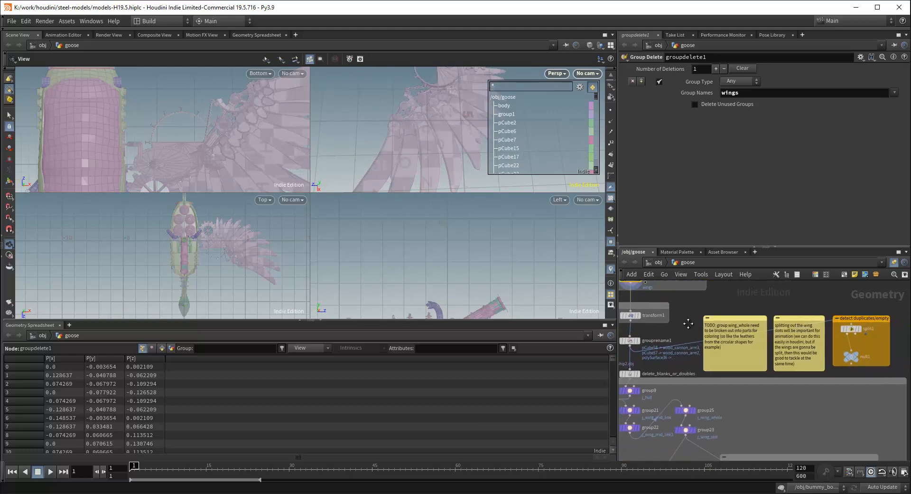
left_click(707, 313)
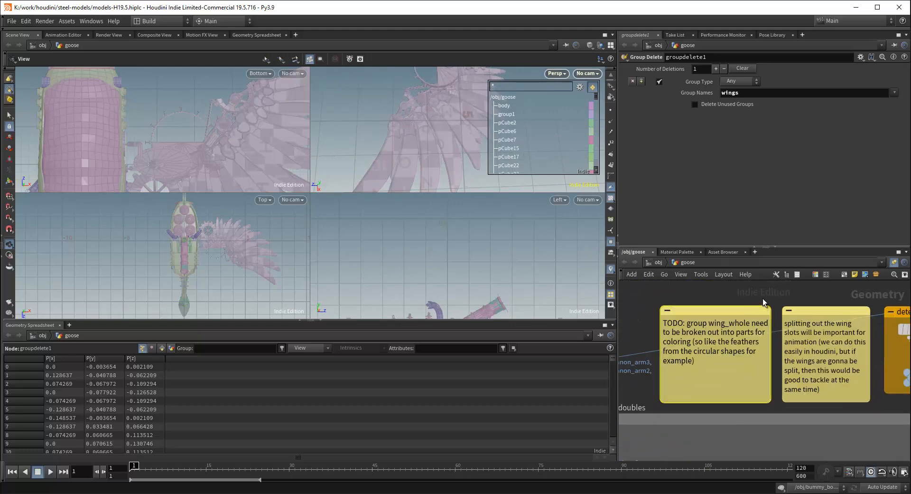
scroll(763, 302, "down", 1)
left_click(717, 311)
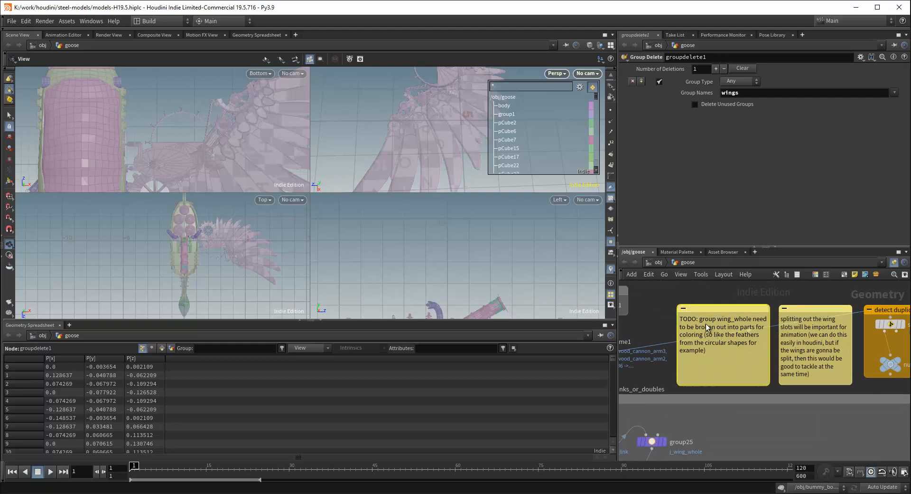
scroll(705, 324, "down", 3)
middle_click_drag(691, 310, 769, 317)
left_click_drag(677, 352, 799, 311)
Delete the TODO sticky note about breaking the wing_whole group into parts for coloring
scroll(817, 310, "up", 4)
middle_click_drag(792, 331, 731, 325)
left_click(715, 322)
key("Escape")
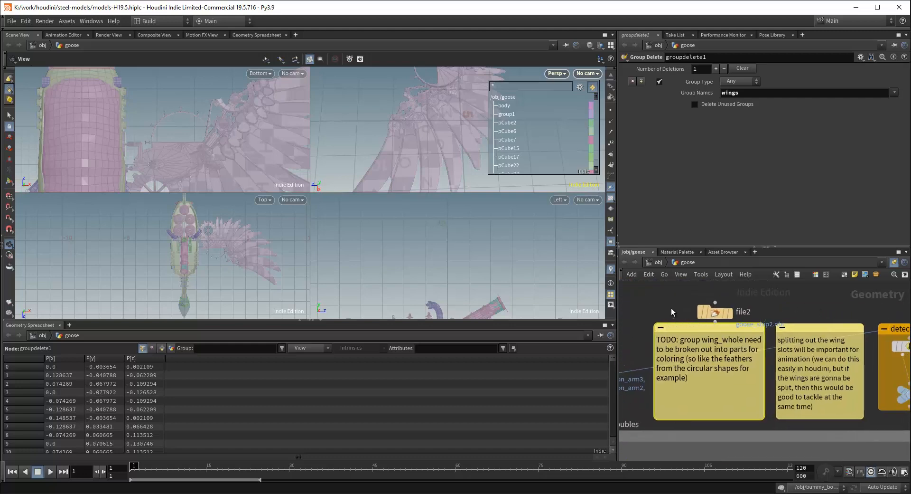
key("Delete")
Delete the sticky note about splitting out the wing slots for animation
scroll(748, 355, "down", 3)
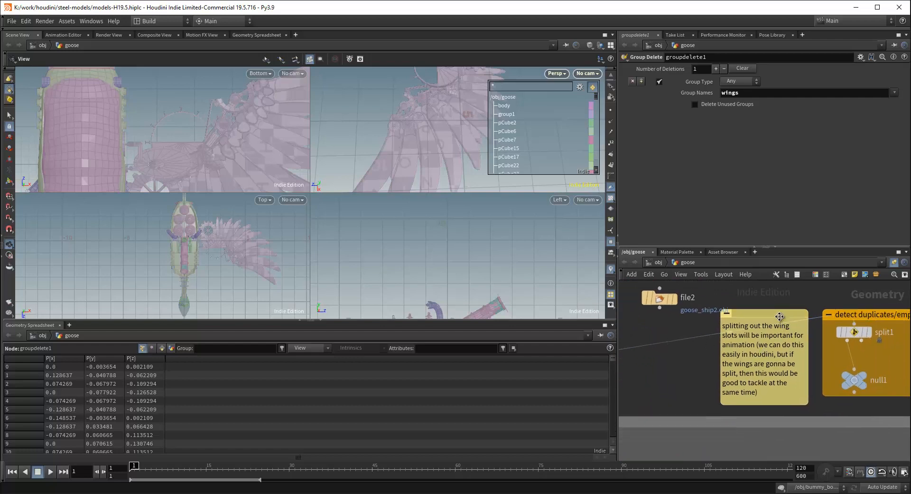
middle_click_drag(729, 352, 701, 348)
scroll(813, 326, "up", 3)
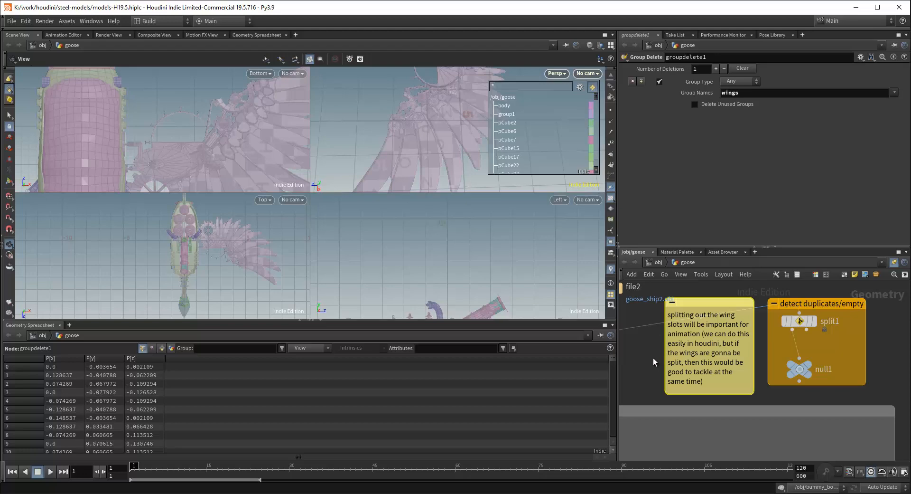
scroll(653, 357, "down", 2)
middle_click_drag(653, 357, 707, 361)
key("Delete")
Examine the split1 settings and display the null1 output from the detect duplicates/empty box
scroll(746, 361, "down", 1)
left_click(847, 312)
scroll(839, 334, "up", 2)
left_click(798, 324)
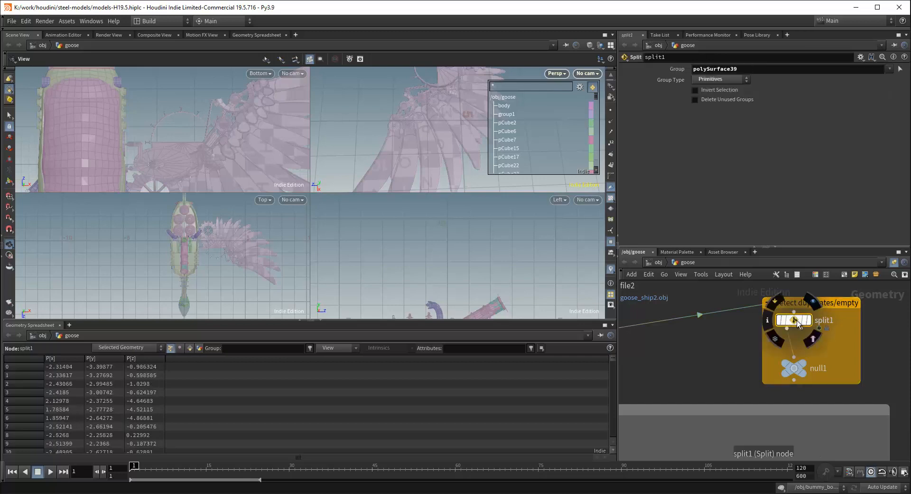
left_click(793, 368)
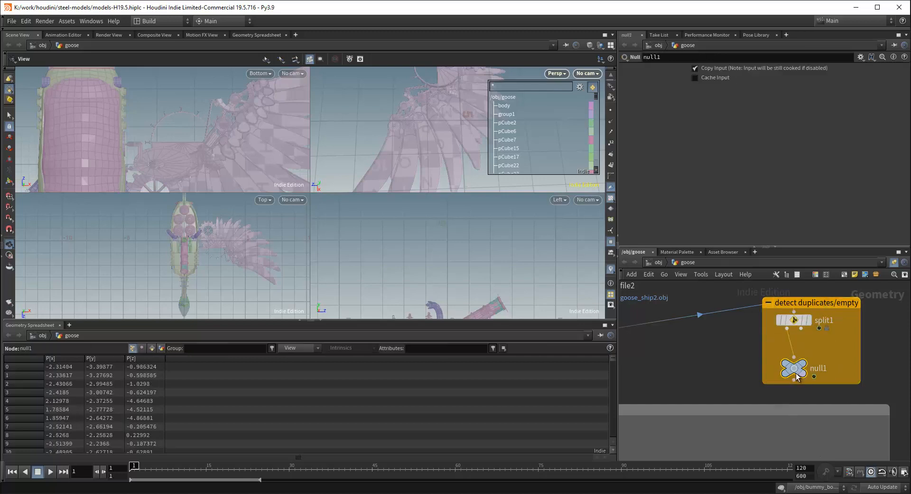
left_click(813, 351)
left_click_drag(356, 85, 418, 109)
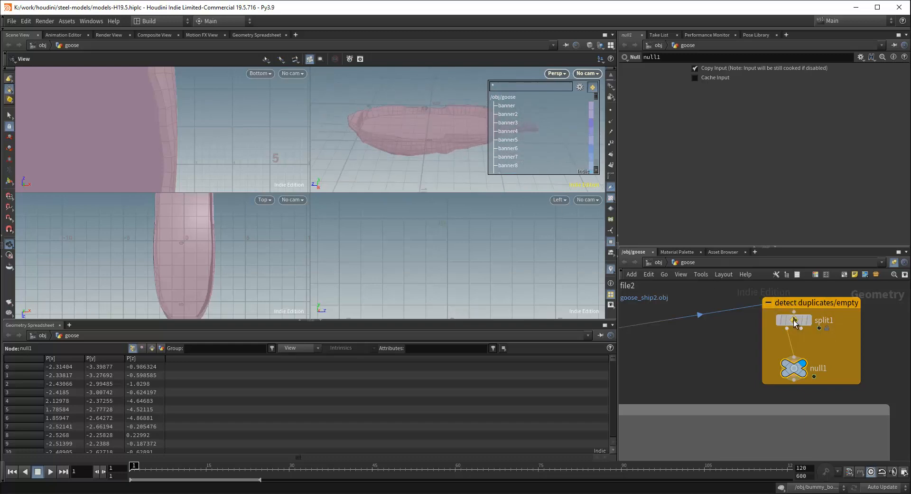
Delete the detect duplicates/empty network box together with its split1 and null1 nodes
left_click(796, 318)
scroll(796, 318, "down", 3)
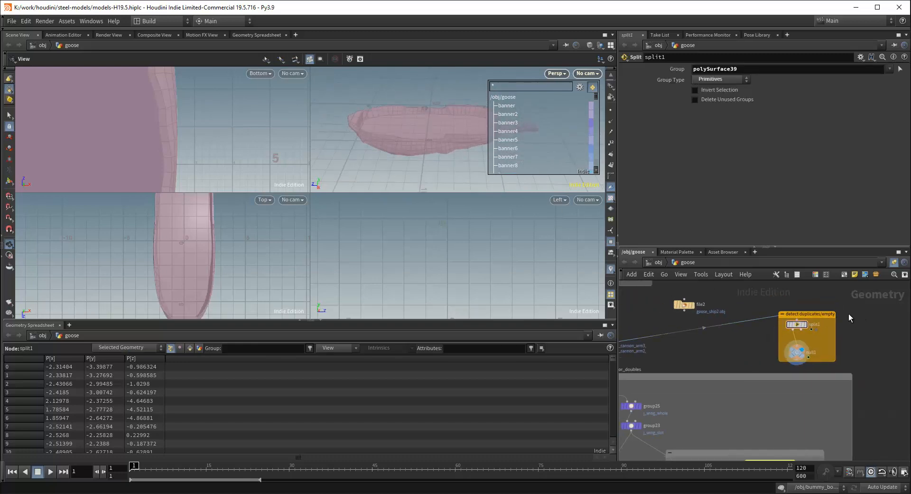
left_click_drag(849, 313, 780, 358)
key("Delete")
middle_click_drag(767, 339, 809, 336)
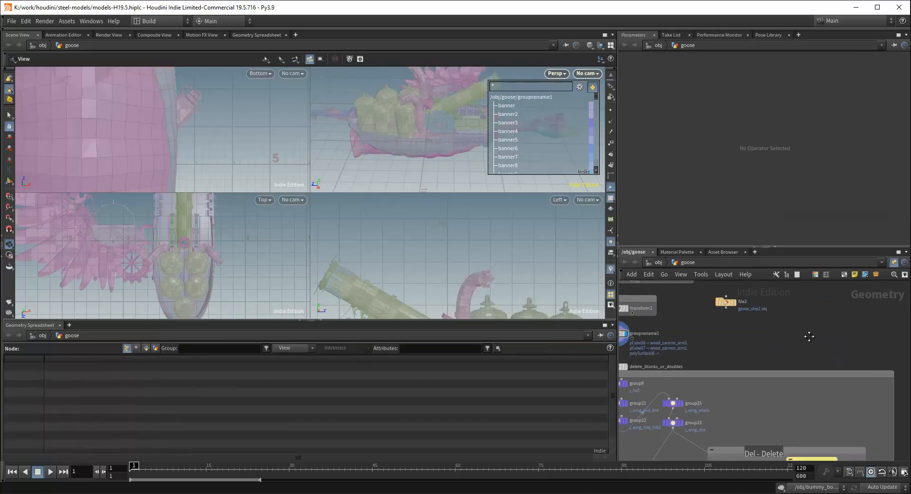
Move the file2 node down to sit level with the grouprename1 and delete_blanks_or_doubles nodes
scroll(812, 334, "up", 3)
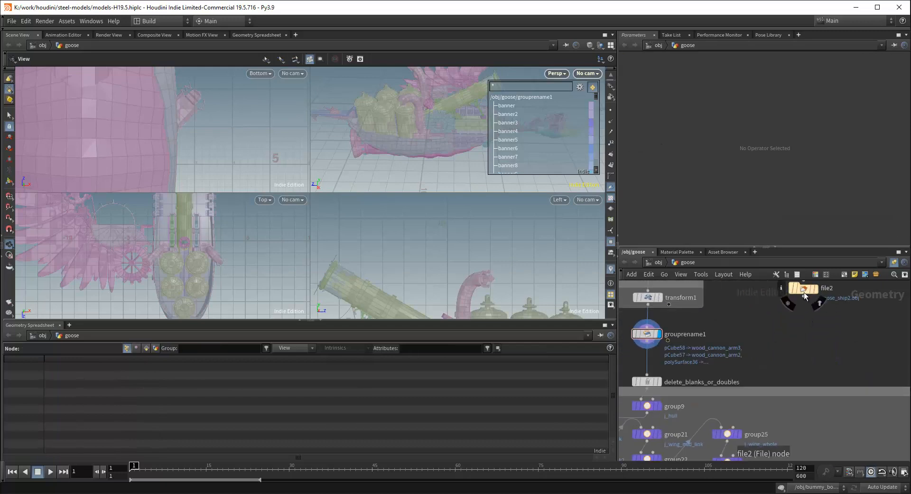
left_click_drag(804, 292, 791, 355)
middle_click_drag(727, 320, 772, 306)
Review the list of group renames on grouprename1 through to its last entry
left_click(700, 324)
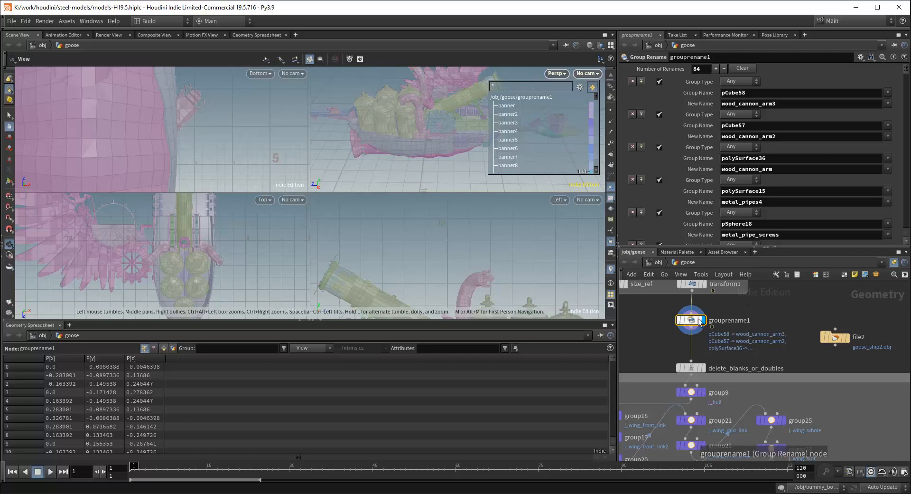
scroll(775, 315, "down", 1)
scroll(774, 312, "down", 2)
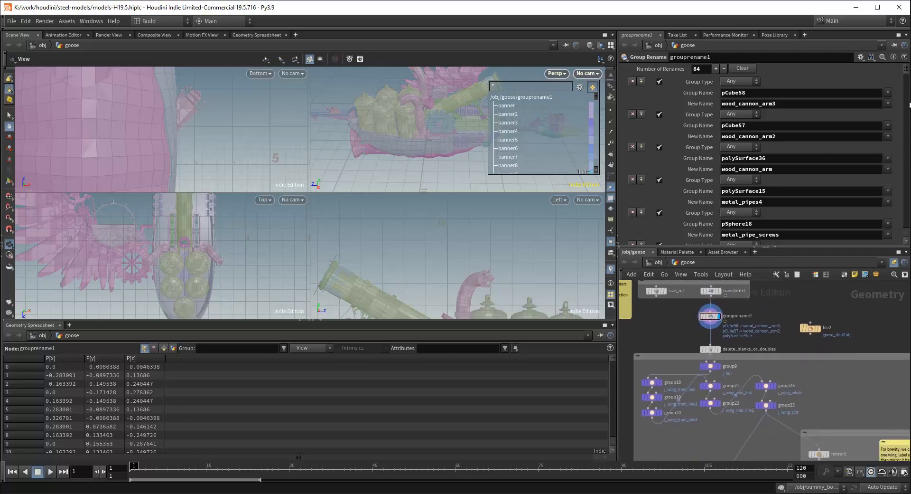
left_click_drag(908, 72, 908, 232)
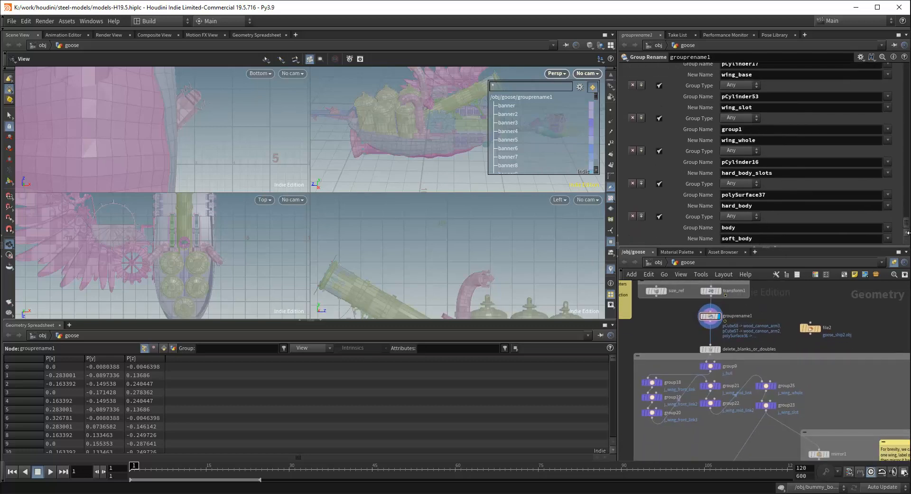
scroll(748, 320, "up", 4)
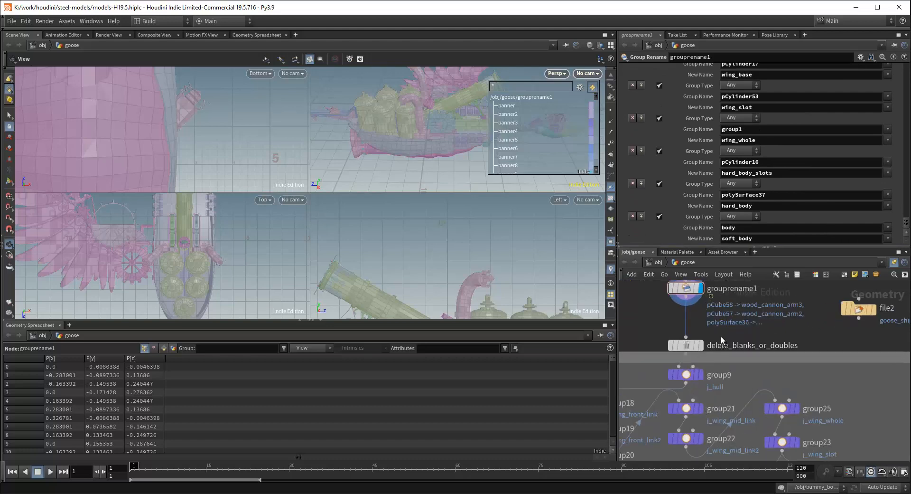
Examine which groups delete_blanks_or_doubles removes and look over the grouping network below it
left_click(685, 345)
scroll(804, 338, "down", 2)
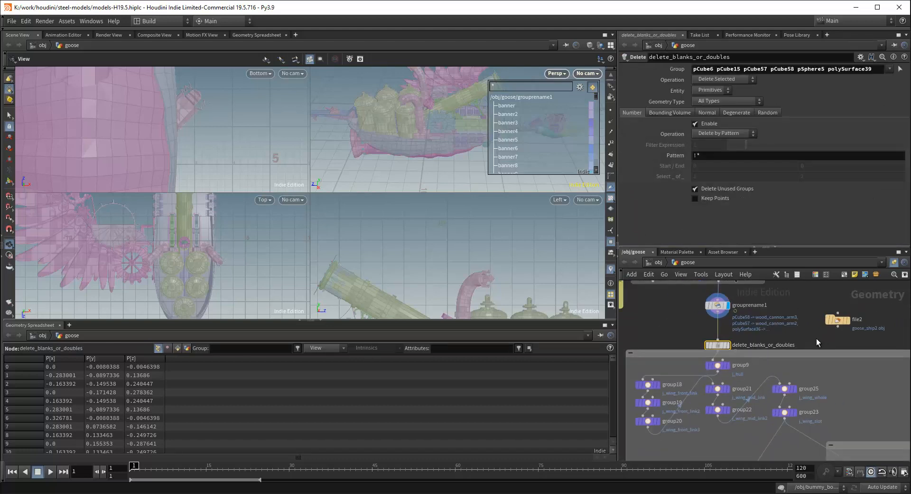
scroll(812, 327, "down", 2)
scroll(805, 309, "down", 5)
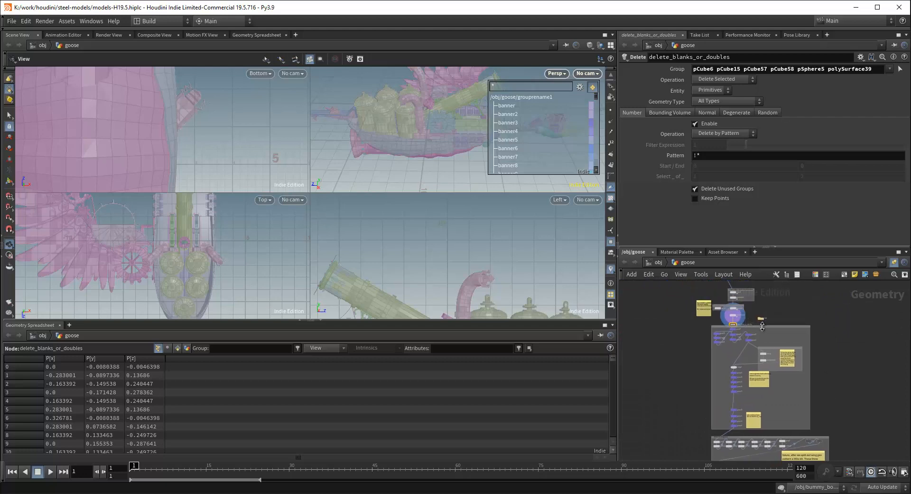
left_click_drag(763, 326, 763, 330)
scroll(743, 324, "up", 8)
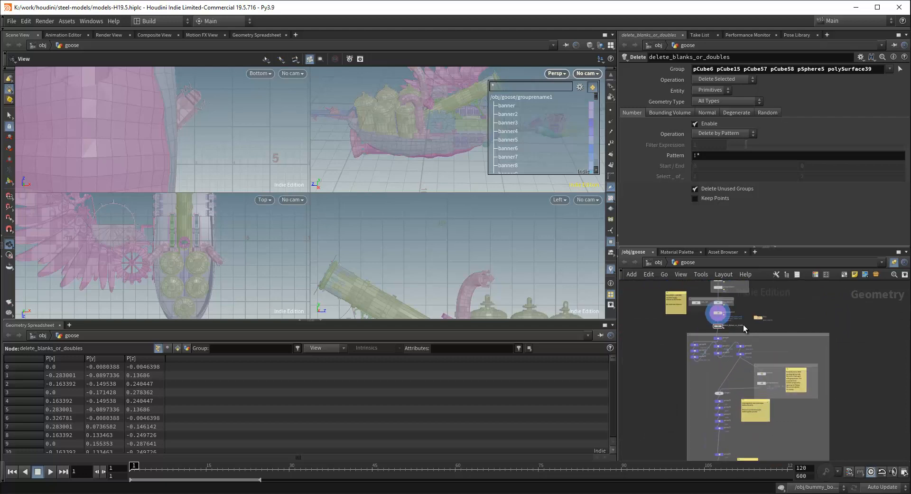
Look over the joint grouping network from the wing link groups down to the Color Assignment box
middle_click_drag(742, 347, 732, 380)
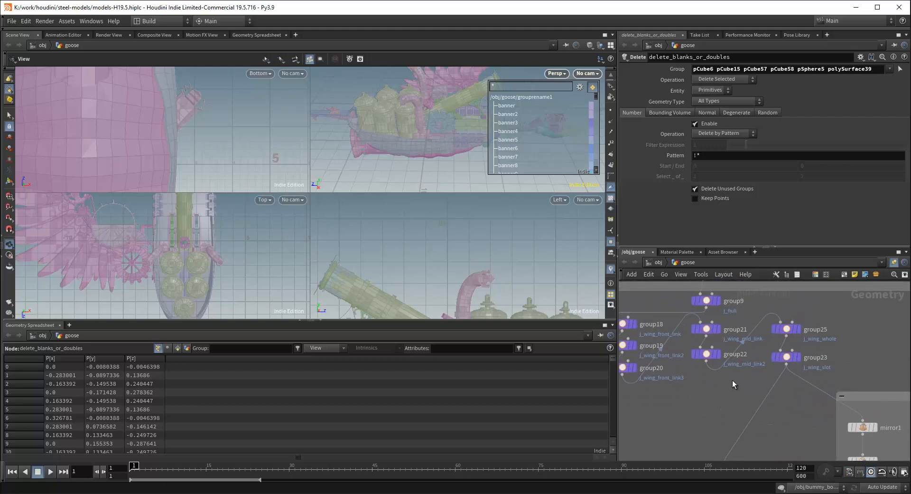
scroll(736, 383, "down", 4)
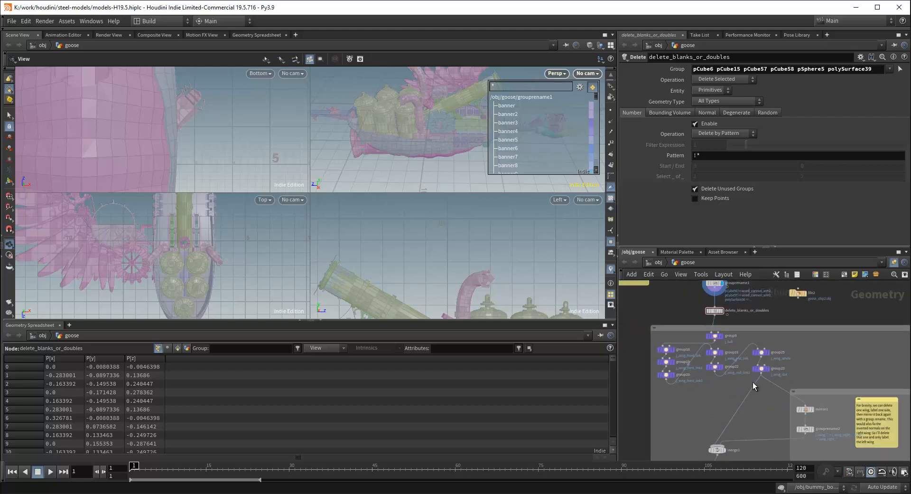
scroll(755, 385, "down", 4)
middle_click_drag(755, 402, 767, 350)
scroll(754, 391, "up", 6)
scroll(797, 344, "down", 2)
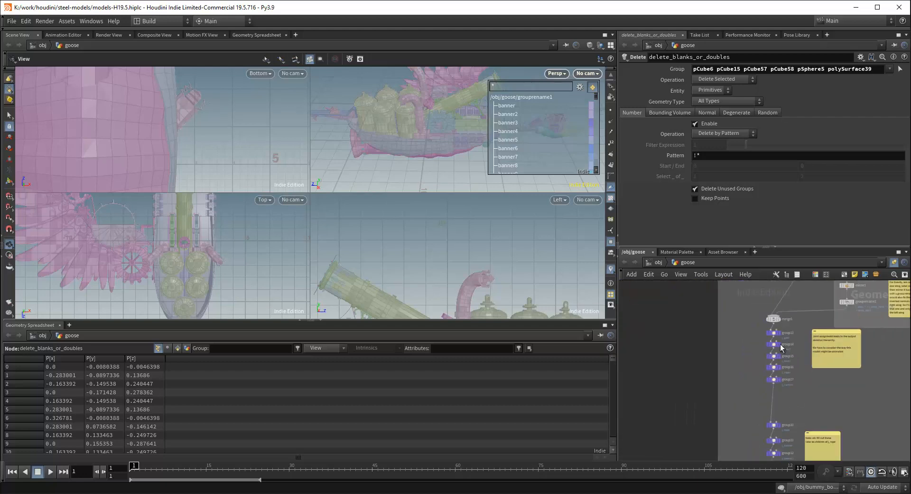
scroll(782, 347, "down", 3)
middle_click_drag(816, 291, 807, 364)
middle_click_drag(845, 287, 814, 295)
scroll(813, 295, "up", 3)
middle_click_drag(808, 385, 788, 284)
middle_click_drag(754, 330, 761, 267)
middle_click_drag(765, 345, 748, 277)
scroll(807, 323, "down", 3)
middle_click_drag(800, 358, 790, 297)
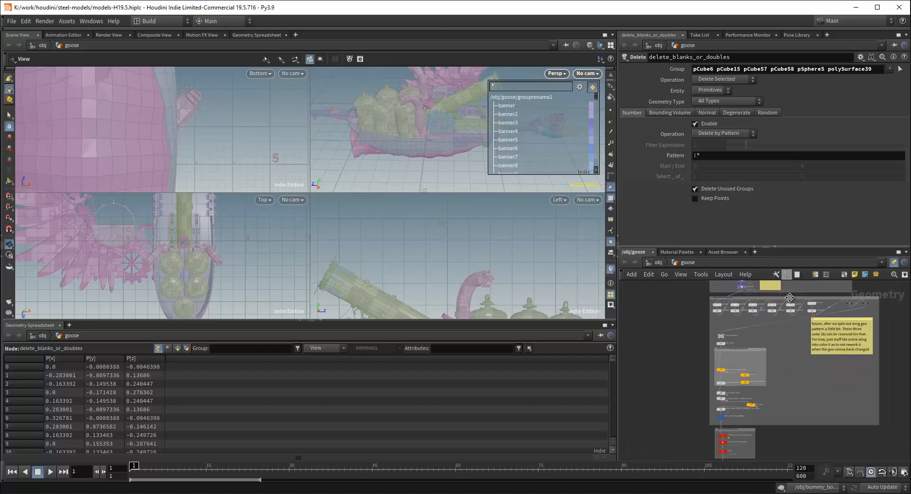
Examine the Color Assignment group and visibility nodes, and check which base groups group6 collects into c_6
scroll(749, 340, "up", 5)
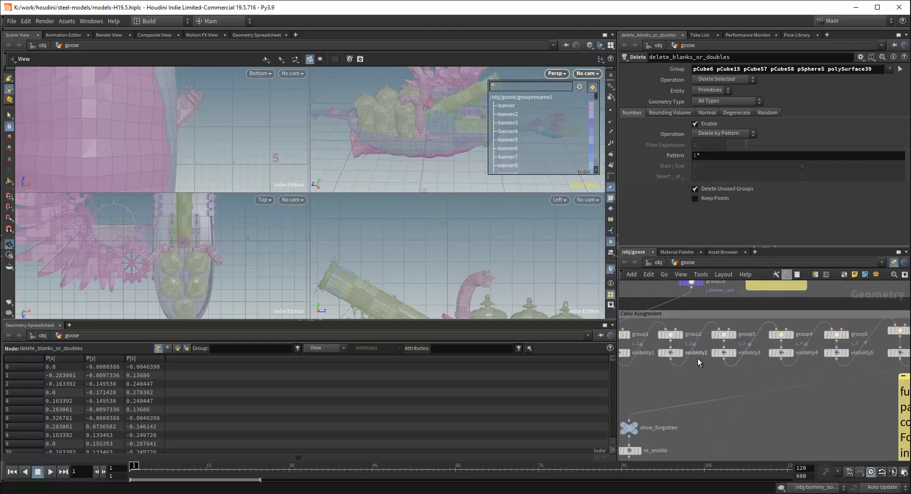
mouse_move(691, 380)
middle_mouse_down()
mouse_move(715, 380)
mouse_move(680, 387)
middle_mouse_up()
scroll(682, 386, "down", 3)
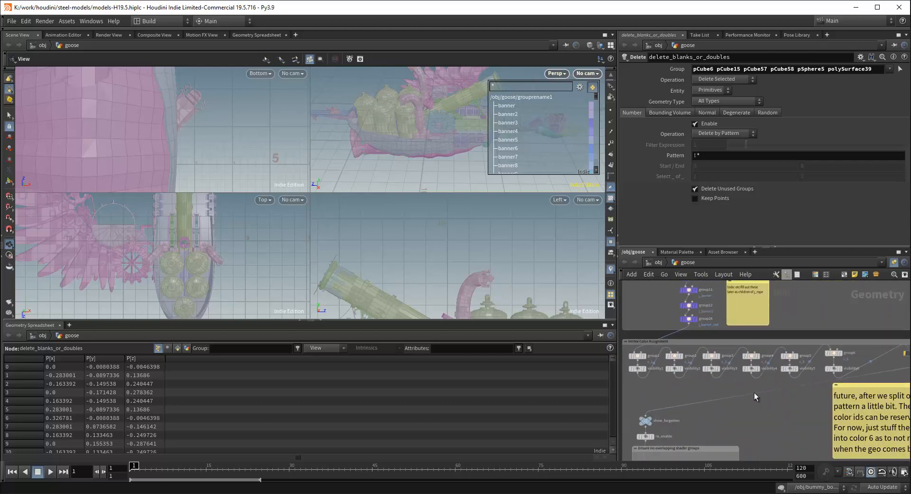
scroll(760, 393, "up", 3)
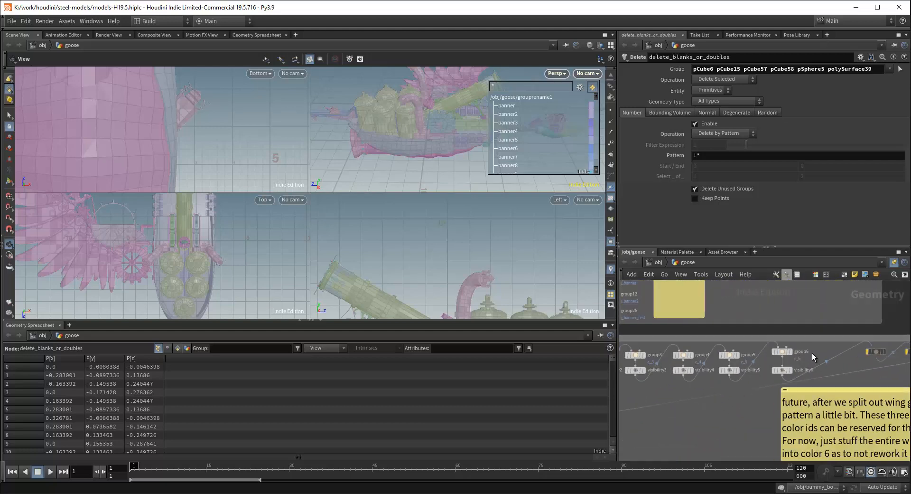
middle_click_drag(813, 353, 739, 349)
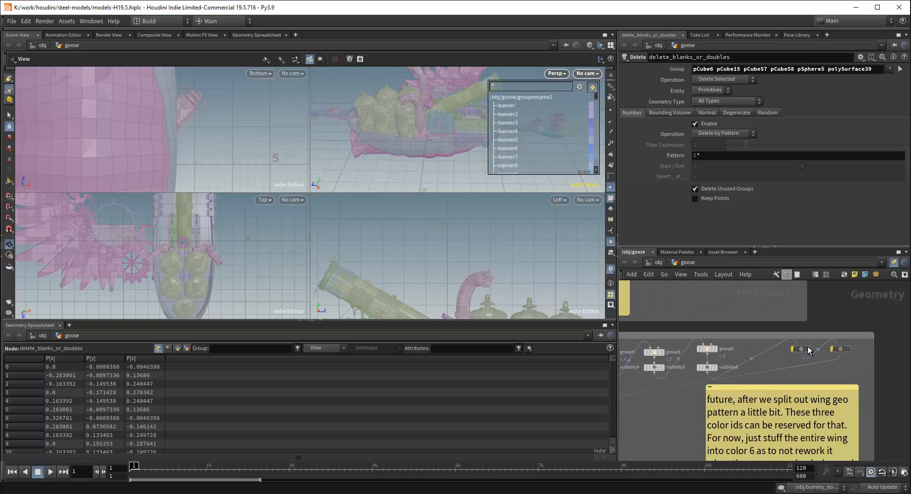
scroll(837, 347, "down", 2)
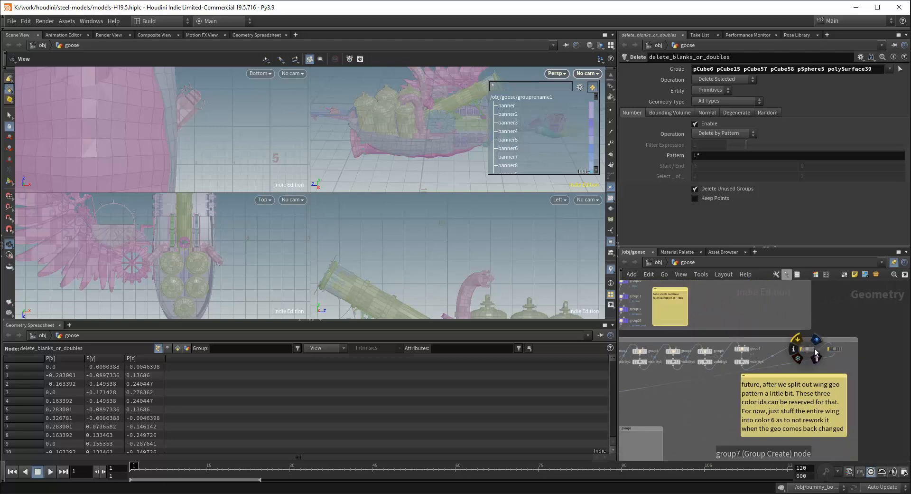
scroll(814, 349, "up", 3)
scroll(740, 355, "down", 1)
middle_click_drag(737, 352, 779, 346)
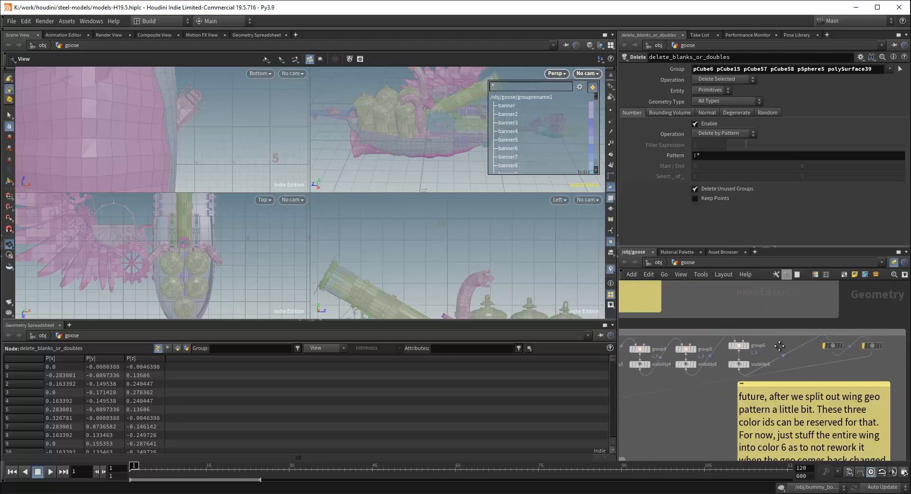
scroll(769, 346, "up", 3)
left_click(715, 345)
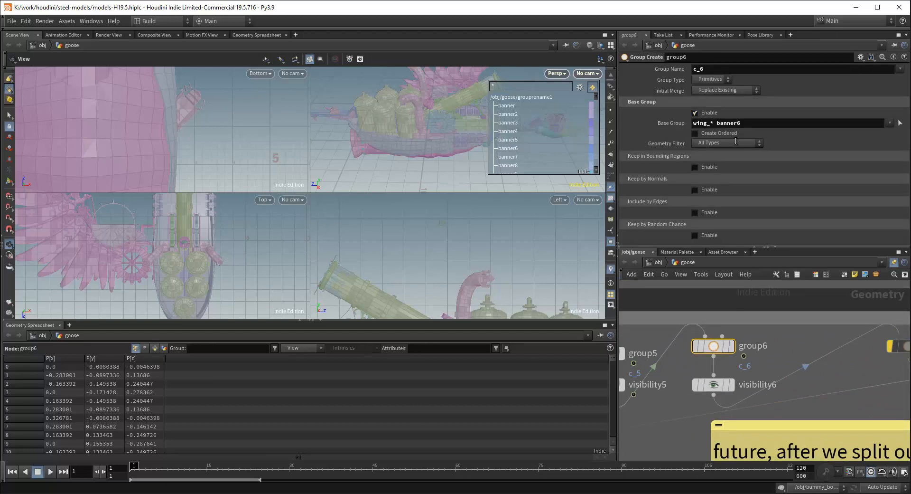
Review the joint assignment groups below merge1 with their notes, and inspect the wing geometry from several angles
scroll(788, 350, "down", 6)
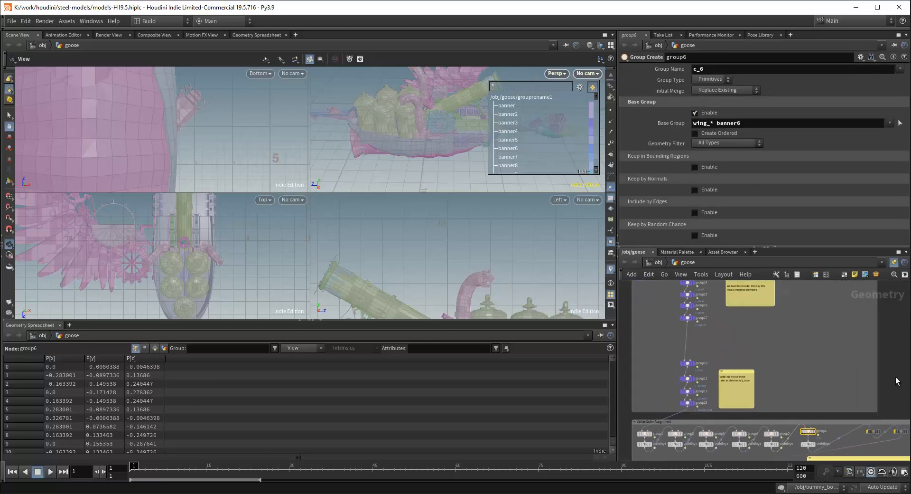
scroll(775, 325, "up", 4)
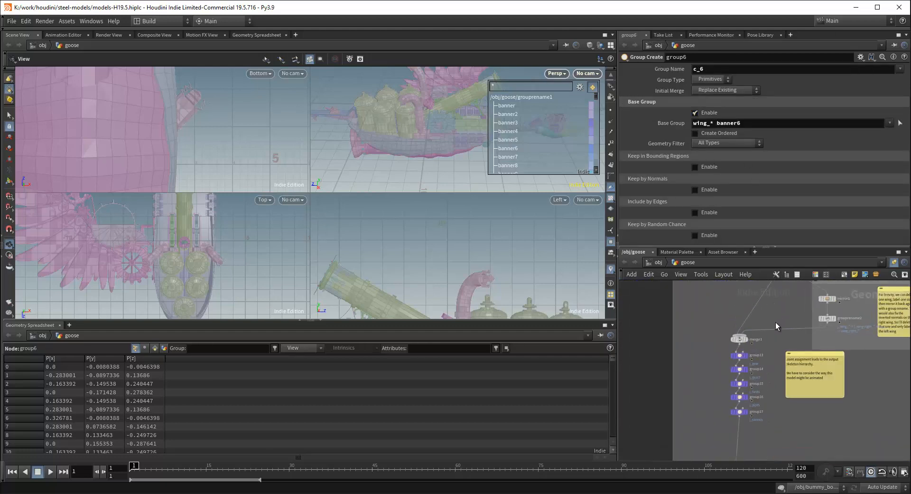
scroll(770, 320, "up", 2)
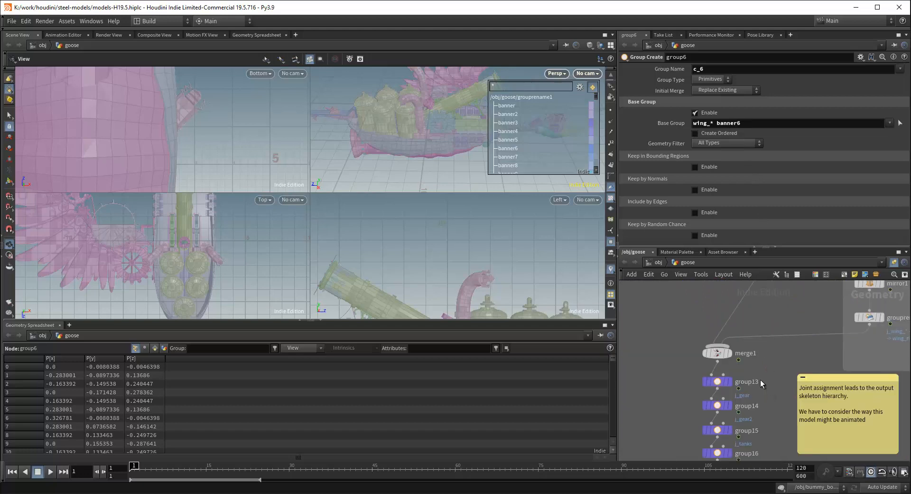
scroll(760, 379, "down", 2)
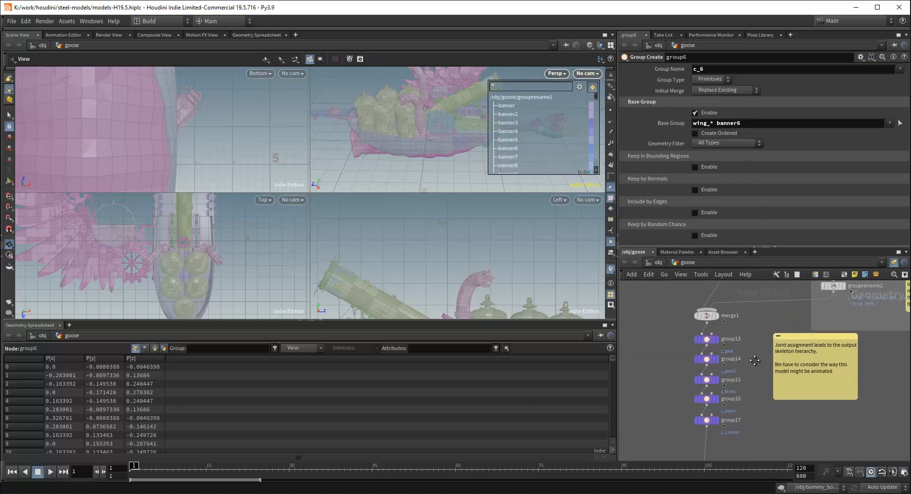
middle_click_drag(754, 359, 755, 302)
scroll(754, 302, "down", 2)
scroll(757, 360, "up", 2)
middle_click_drag(757, 360, 748, 313)
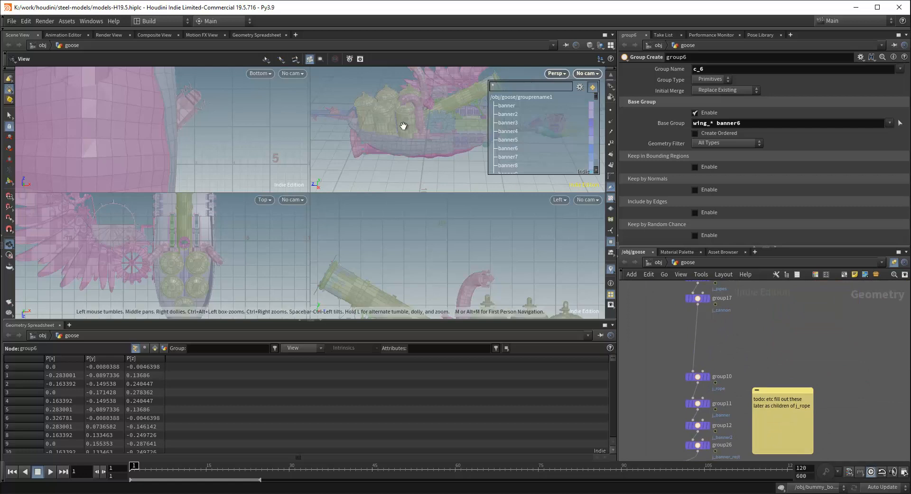
mouse_move(459, 161)
left_mouse_down()
mouse_move(444, 106)
mouse_move(458, 147)
mouse_move(405, 157)
mouse_move(429, 128)
mouse_move(450, 155)
left_mouse_up()
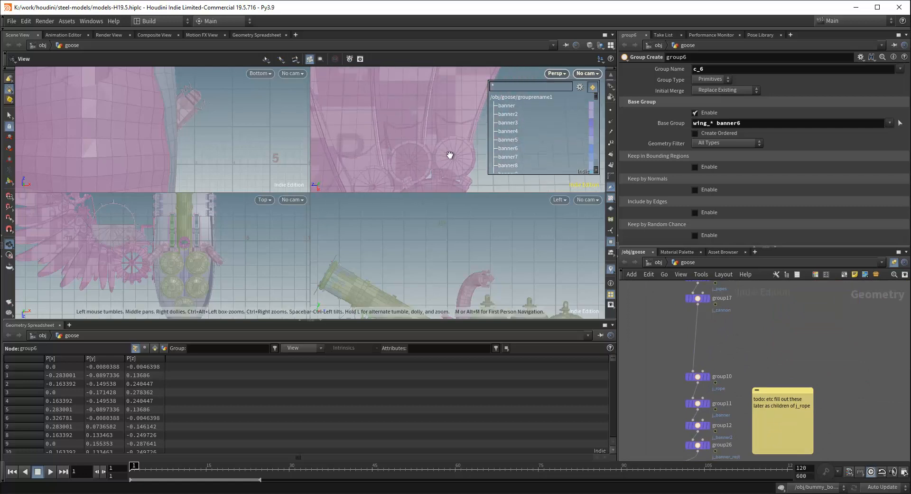
scroll(455, 155, "down", 4)
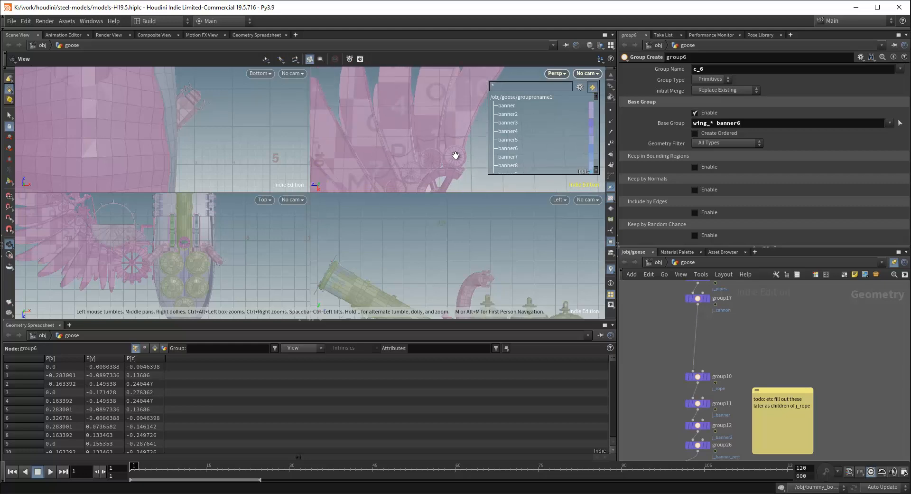
left_click_drag(458, 161, 451, 131)
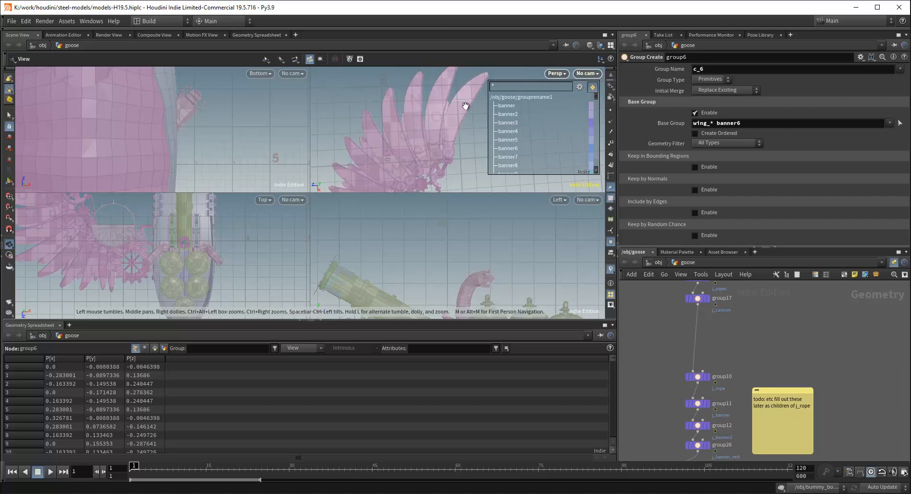
left_click_drag(453, 106, 452, 126)
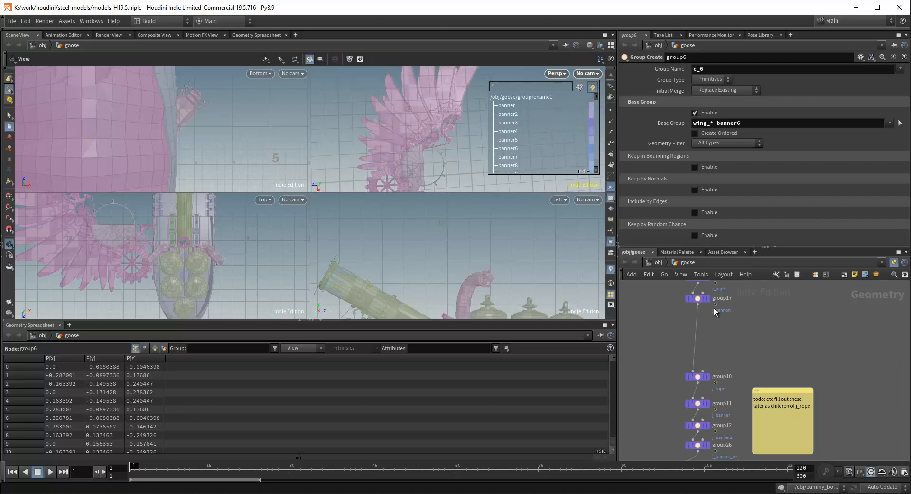
Display the file2 import in the viewport and move its node up, clear of the grouprename1 node
scroll(753, 334, "down", 3)
scroll(753, 334, "up", 1)
middle_click_drag(758, 328, 746, 364)
middle_click_drag(741, 312, 743, 352)
scroll(740, 368, "down", 1)
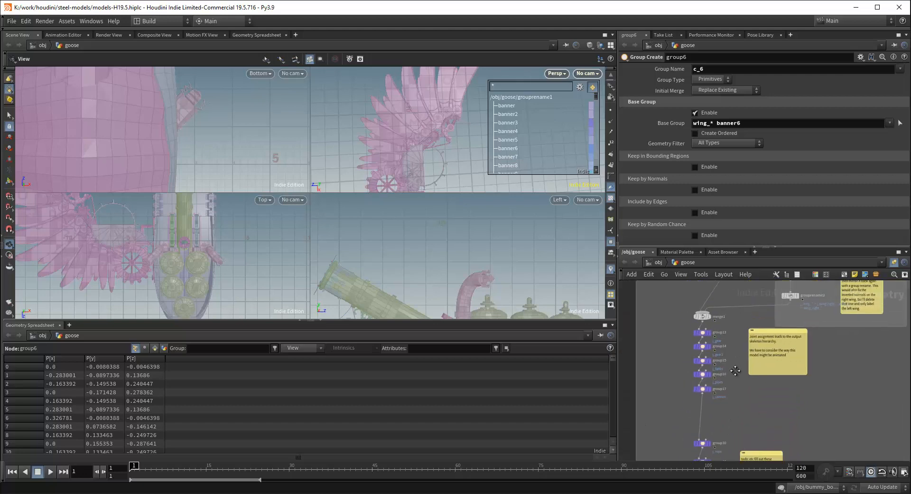
middle_click_drag(749, 307, 754, 386)
scroll(749, 331, "up", 7)
scroll(729, 338, "up", 1)
scroll(814, 352, "up", 3)
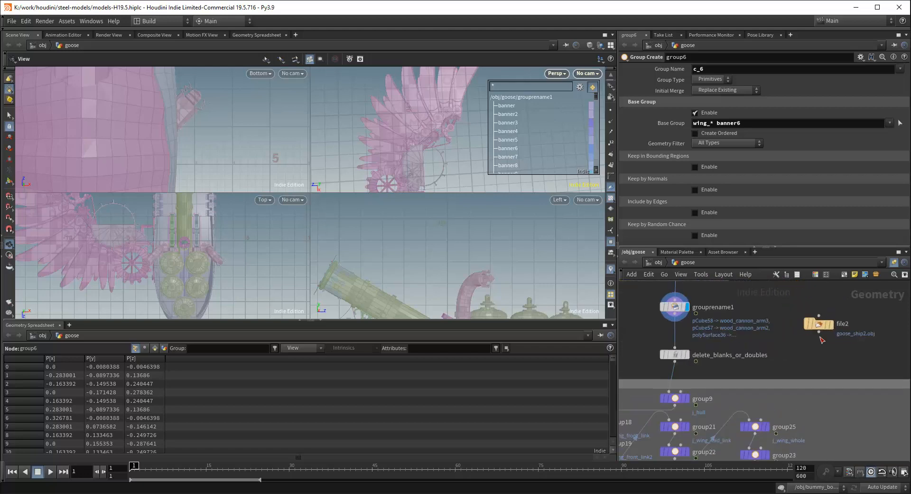
middle_click_drag(793, 359, 775, 377)
left_click(811, 331)
left_click_drag(795, 350, 810, 303)
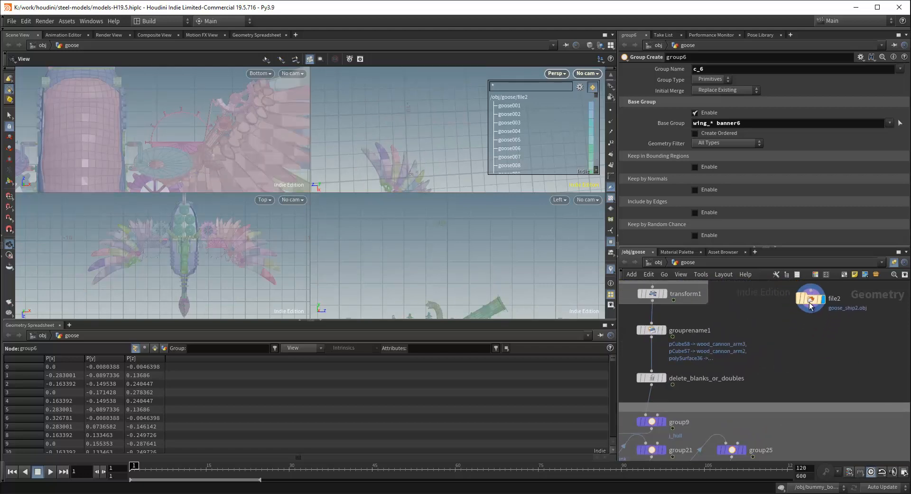
Inspect the wings and wheel mechanism of the imported goose_ship2.obj geometry in the perspective view
scroll(378, 132, "down", 5)
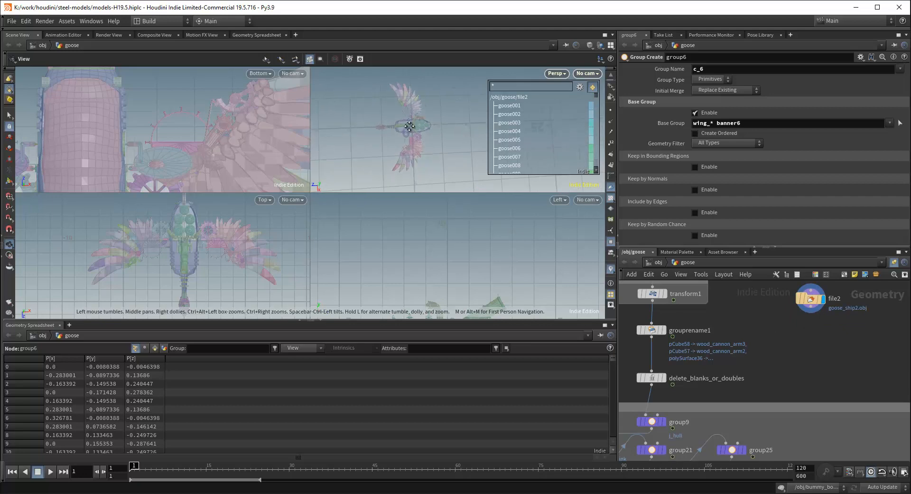
scroll(411, 125, "up", 4)
middle_click_drag(411, 125, 436, 133)
left_click_drag(436, 132, 438, 85)
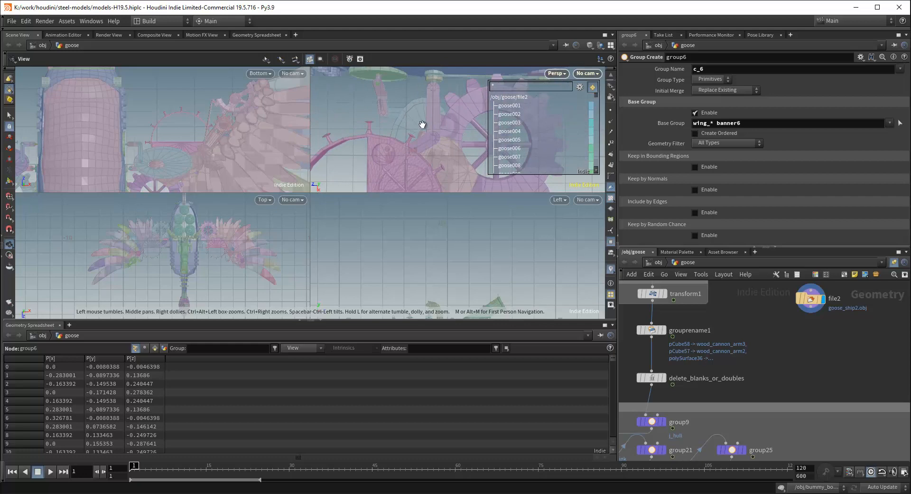
mouse_move(459, 120)
left_mouse_down()
mouse_move(444, 147)
mouse_move(421, 134)
mouse_move(442, 119)
left_mouse_up()
scroll(741, 317, "down", 1)
Add a Blast node fed by grouprename1's output, place it beside that node and display it
middle_click_drag(743, 317, 778, 338)
middle_click_drag(780, 342, 780, 320)
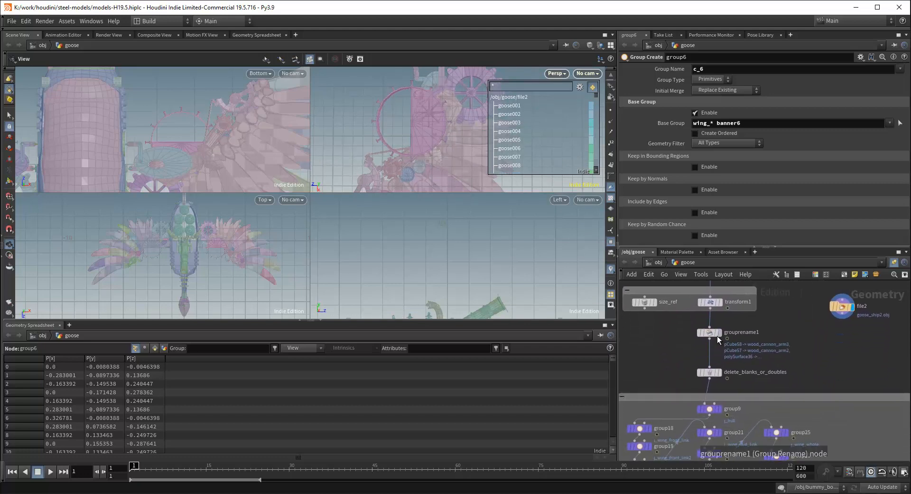
scroll(793, 322, "down", 1)
scroll(805, 334, "down", 2)
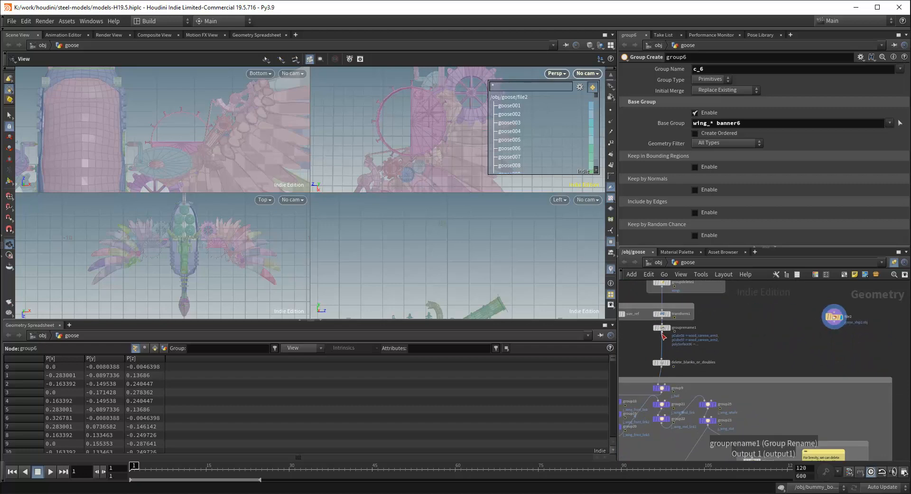
left_click(662, 332)
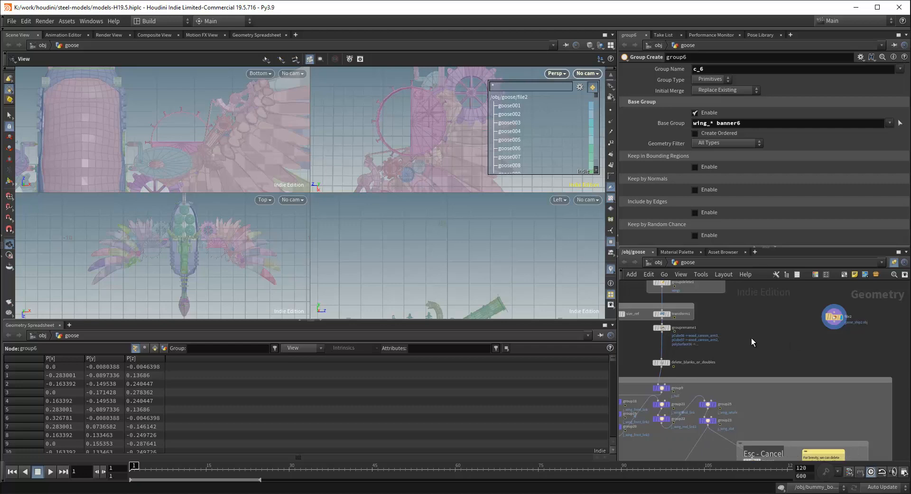
key("Tab")
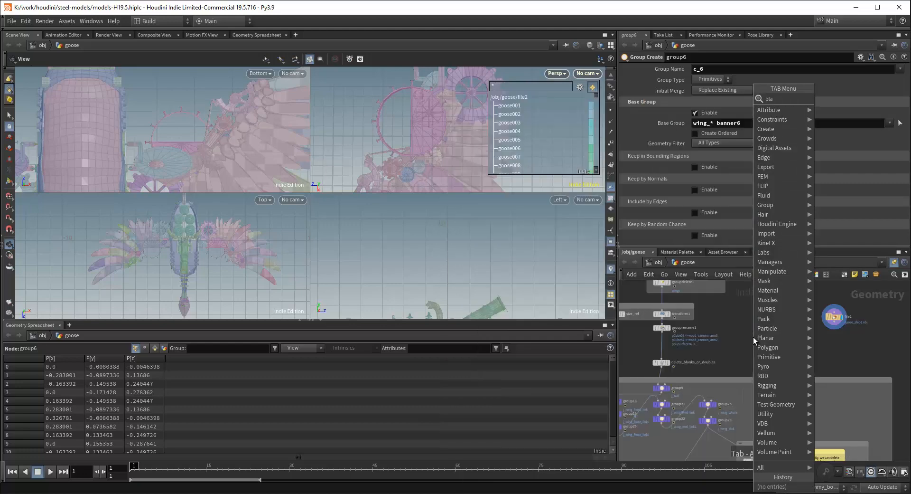
type("bla")
key("Return")
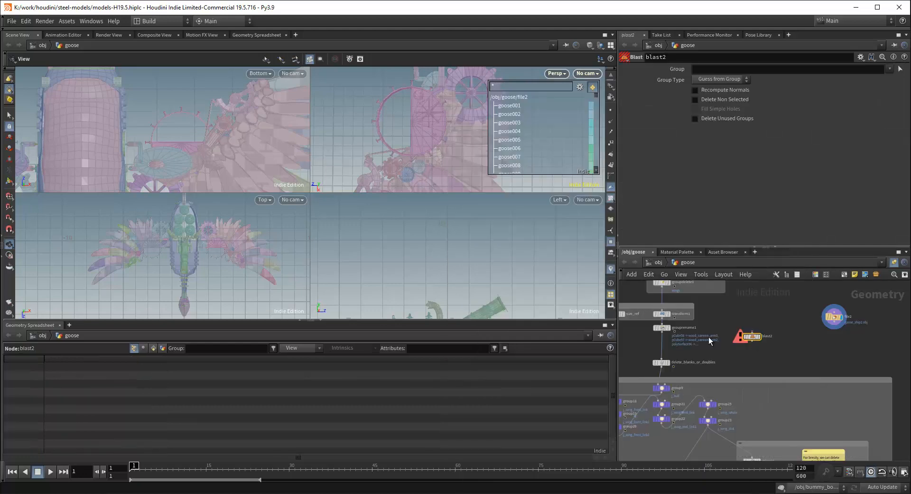
scroll(760, 338, "up", 3)
left_click(783, 338)
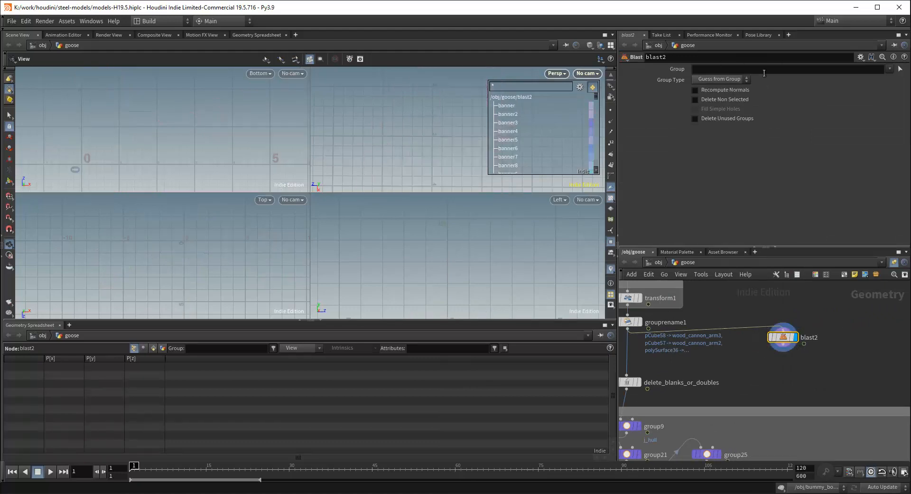
Look through the wing groups in the group list and set blast2's group to wing_whole
left_click_drag(596, 95, 592, 146)
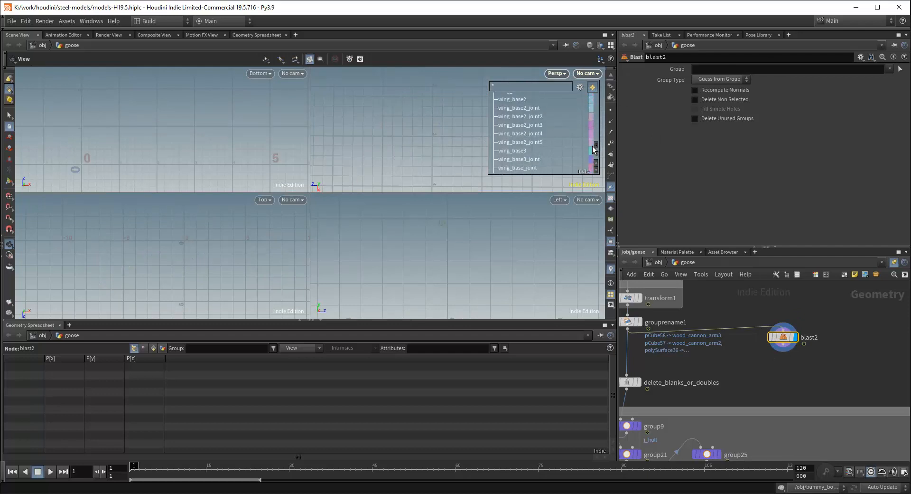
scroll(541, 138, "down", 3)
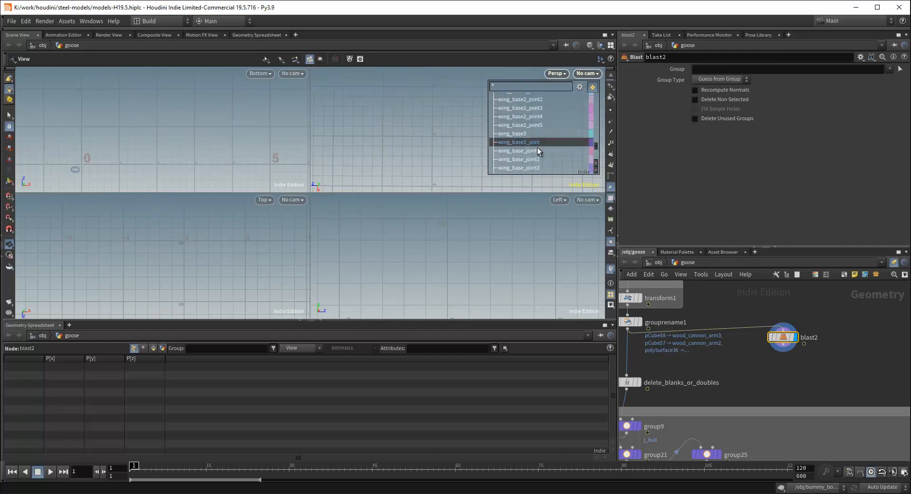
scroll(543, 144, "down", 1)
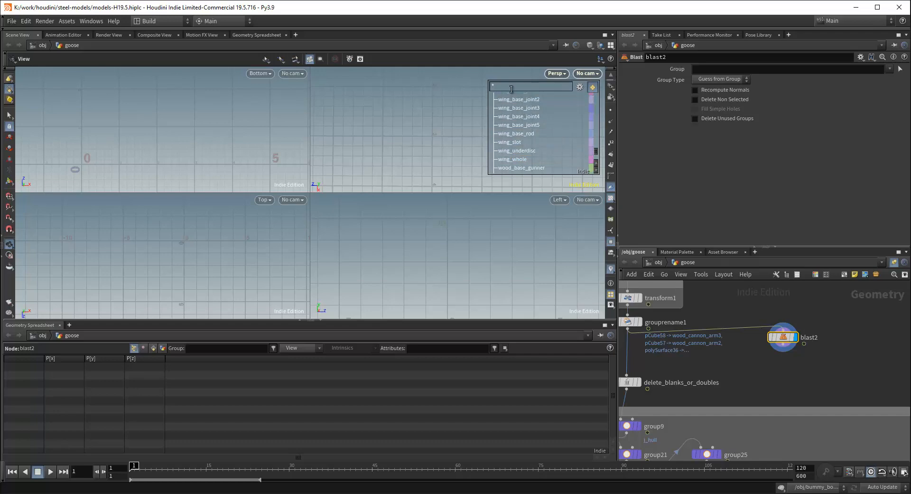
left_click(700, 68)
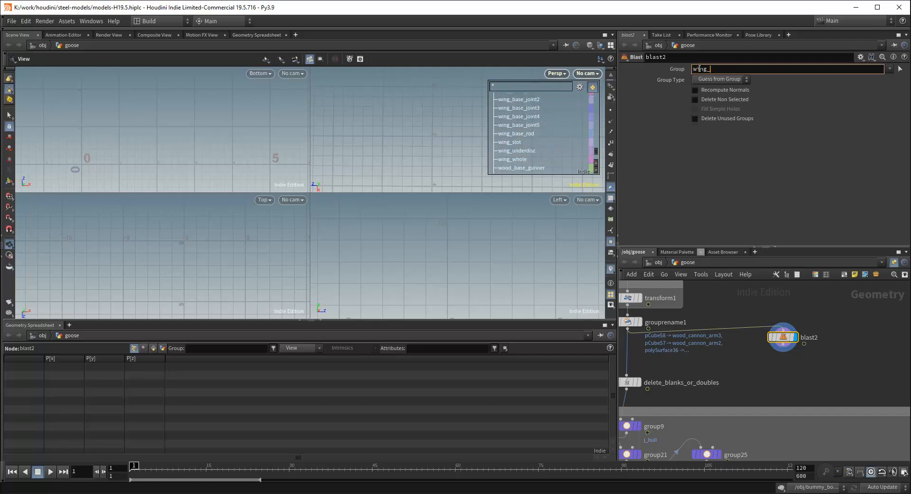
left_click(874, 331)
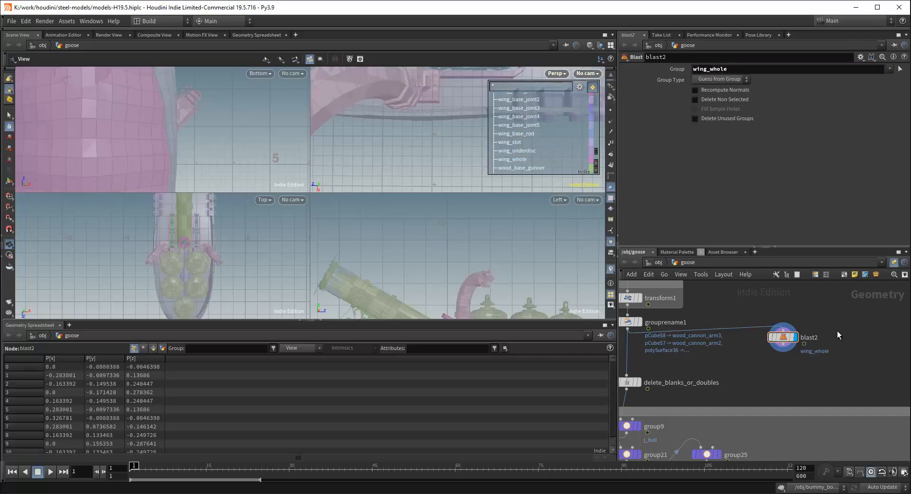
scroll(455, 145, "down", 5)
left_click_drag(455, 146, 404, 124)
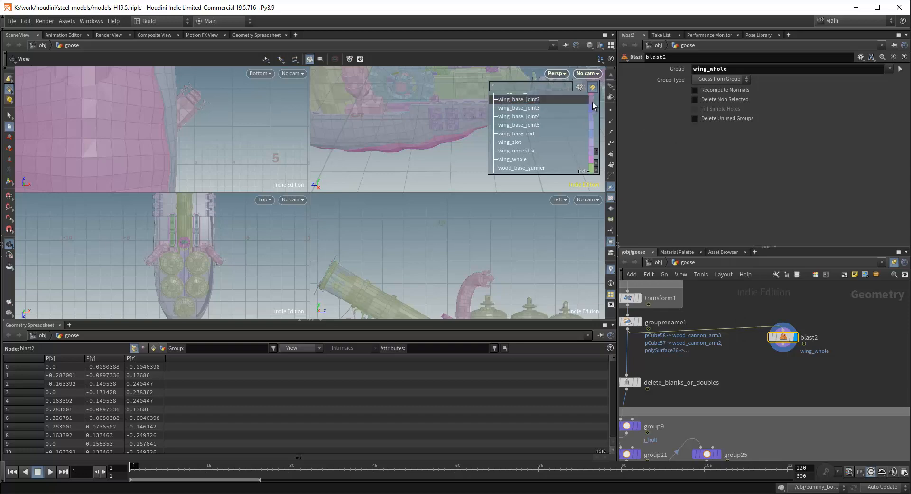
Add wing_base to blast2's group selection and clear the whole group entry again
scroll(596, 159, "down", 2)
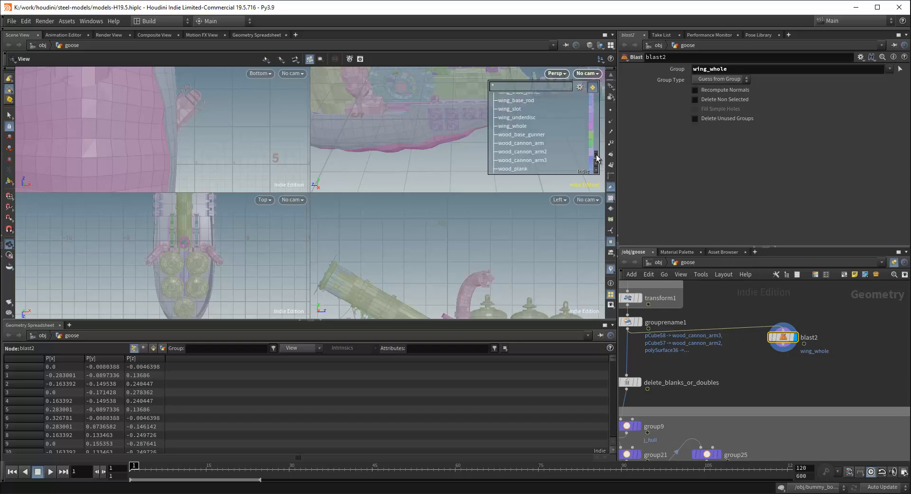
scroll(597, 161, "up", 2)
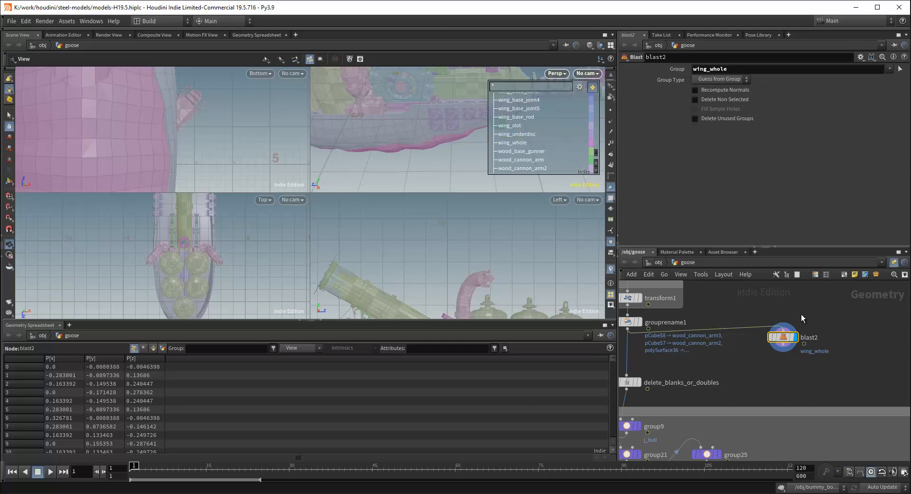
left_click(901, 72)
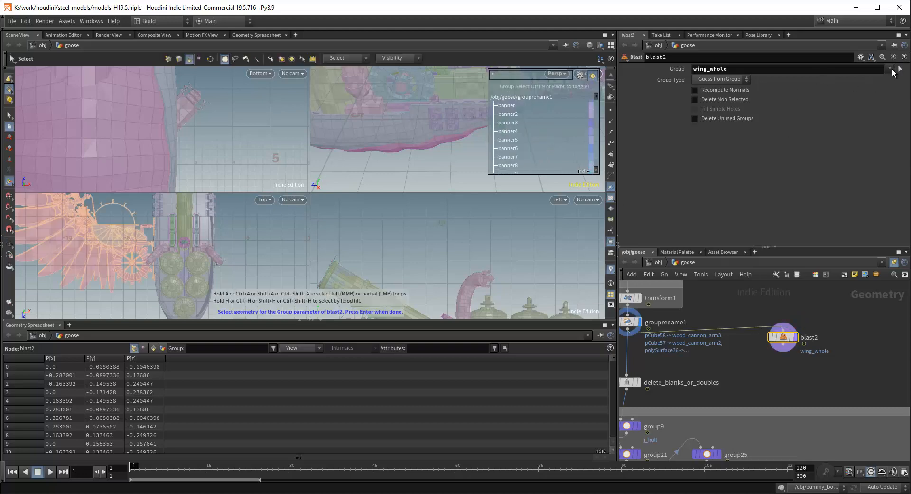
left_click(889, 69)
scroll(881, 206, "down", 15)
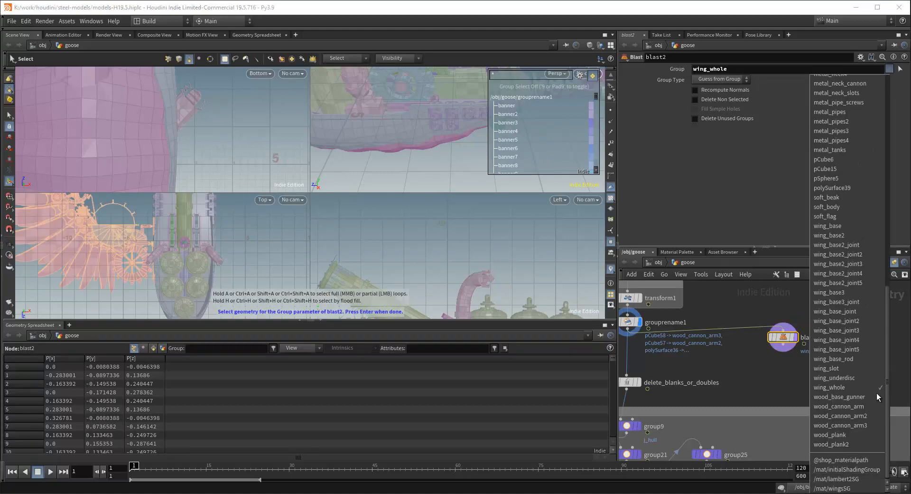
left_click(853, 227)
left_click(731, 69)
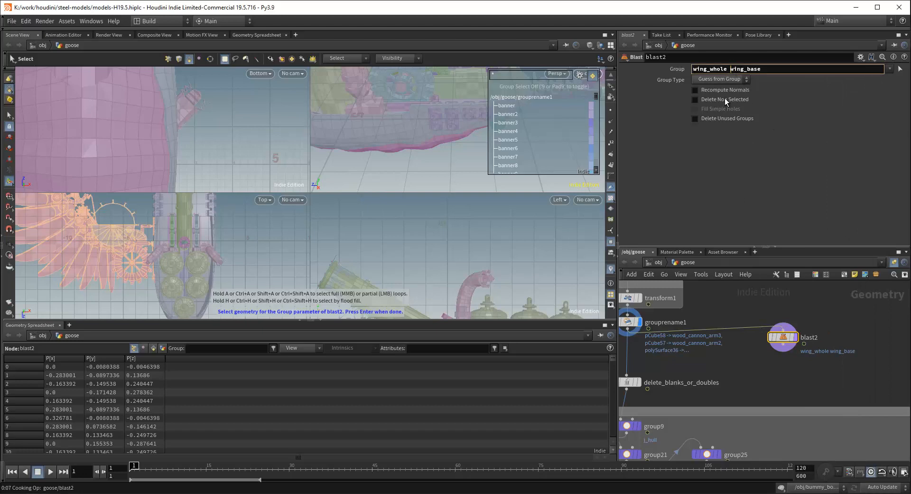
triple_click(749, 69)
left_click(861, 371)
Start choosing blast2's group geometry on the wing in the perspective view, with Select Groups or Connected Geometry turned on
scroll(430, 136, "down", 1)
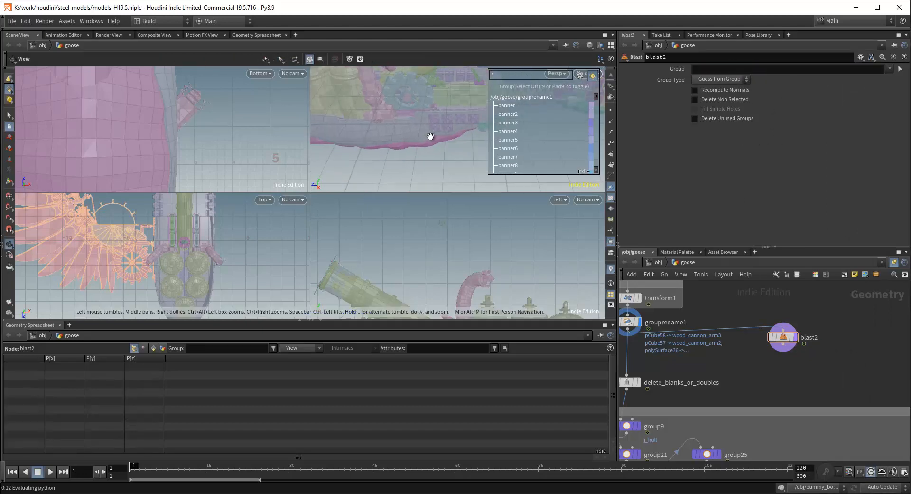
left_click_drag(430, 136, 451, 156)
middle_click_drag(452, 136, 453, 157)
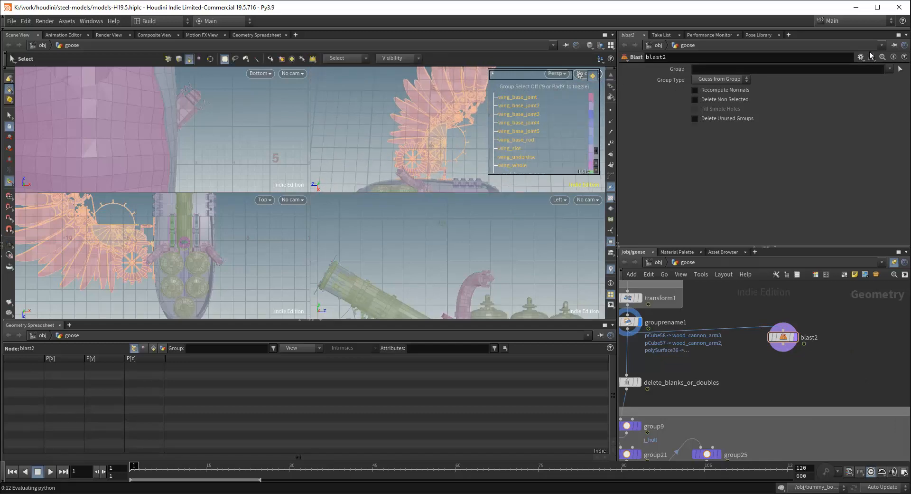
left_click(901, 68)
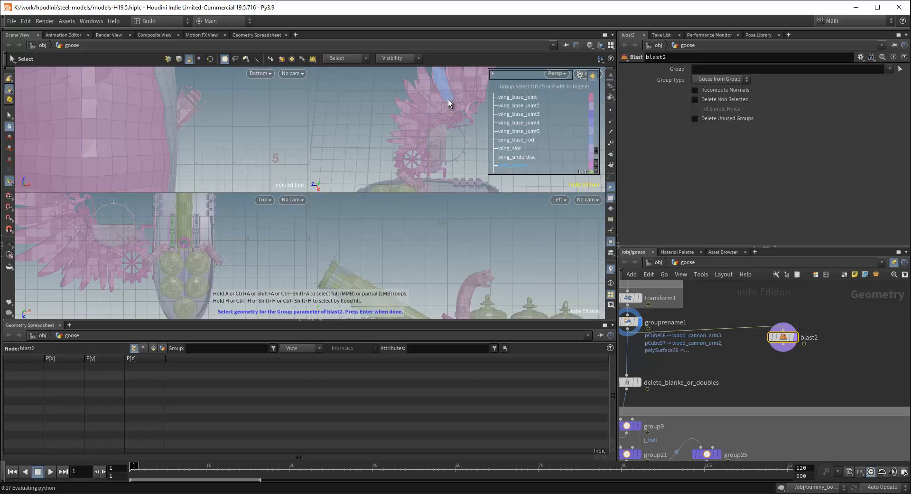
right_click(9, 89)
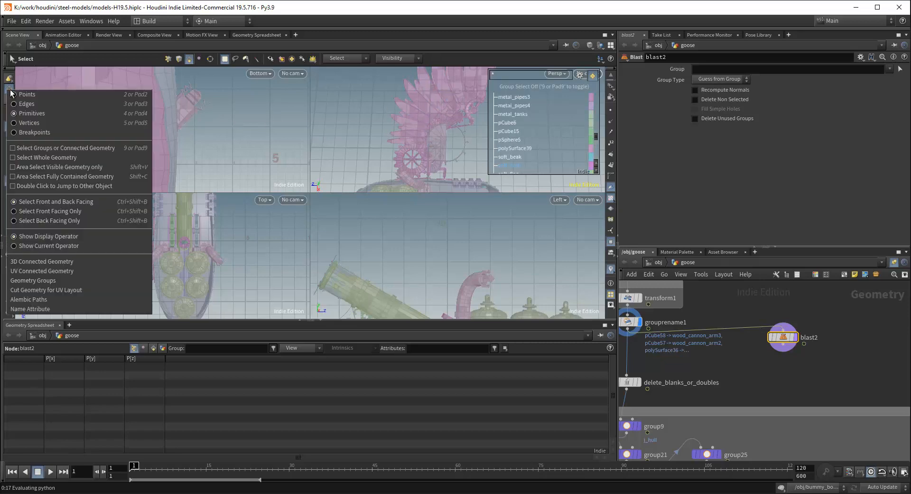
left_click(69, 150)
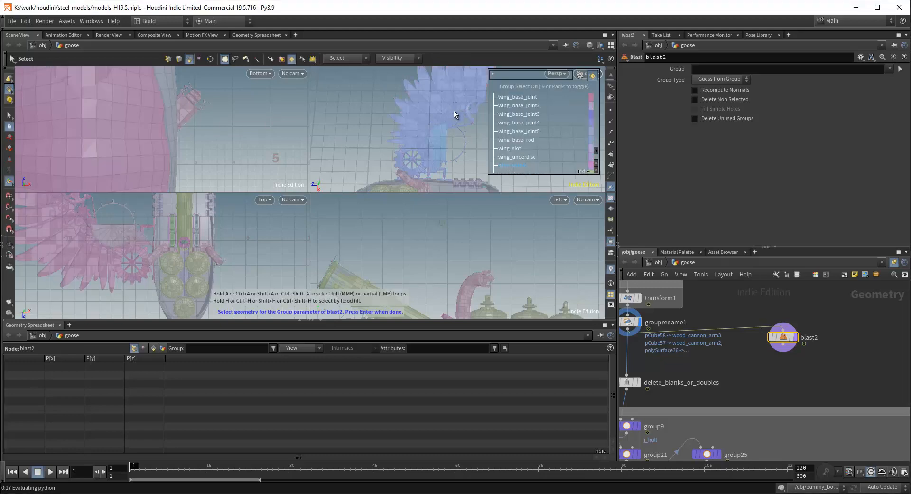
left_click_drag(596, 151, 598, 156)
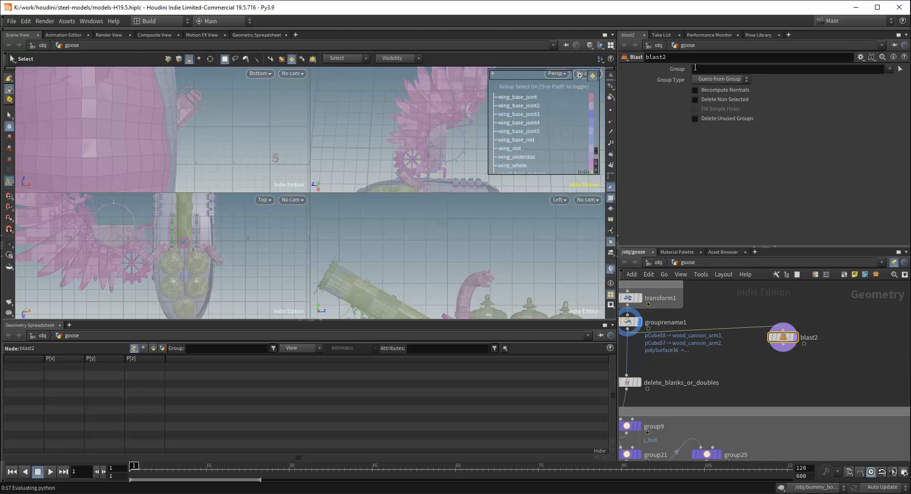
Set blast2's group to wing_whole, leave the geometry selection mode and display the blasted result
left_click(731, 70)
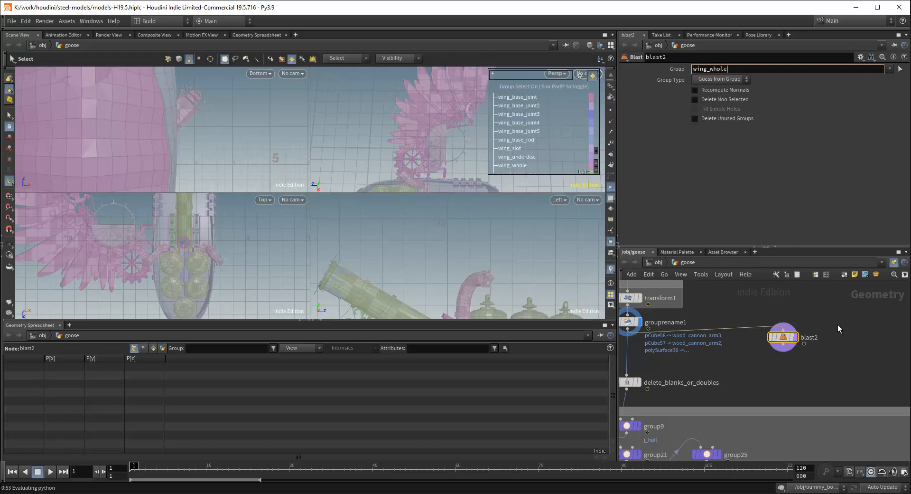
key("Return")
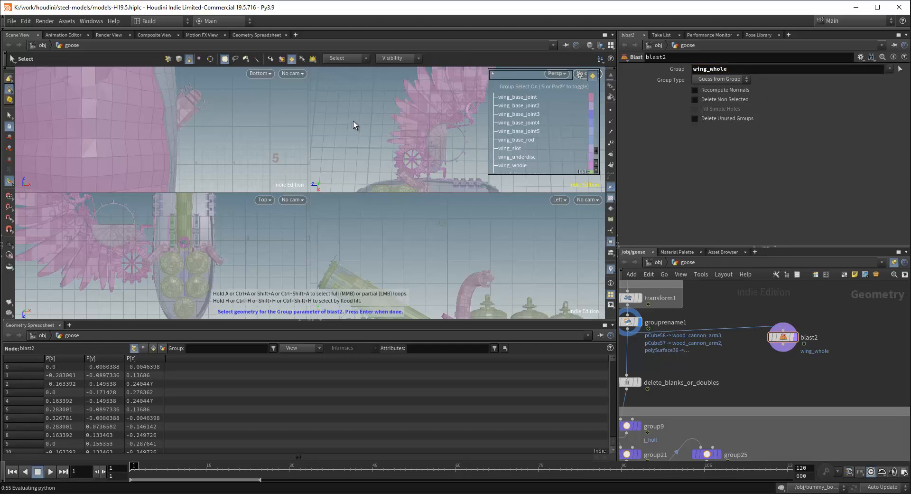
key("Return")
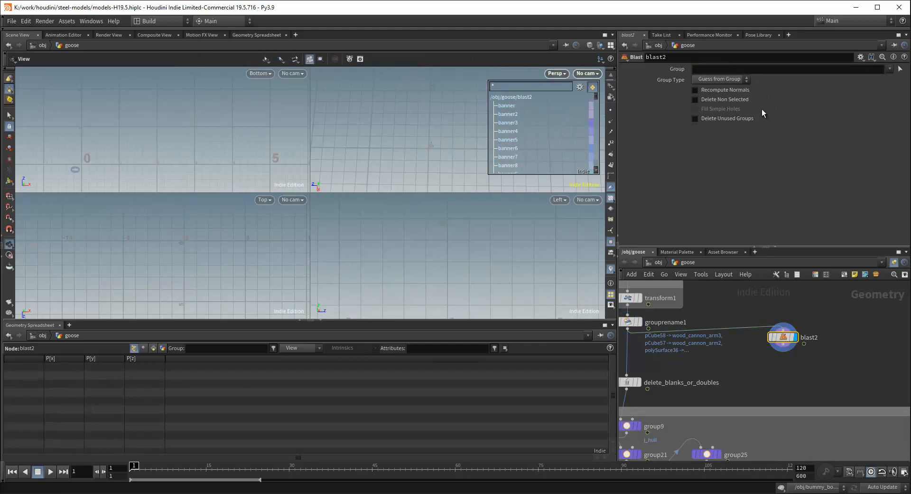
left_click(710, 69)
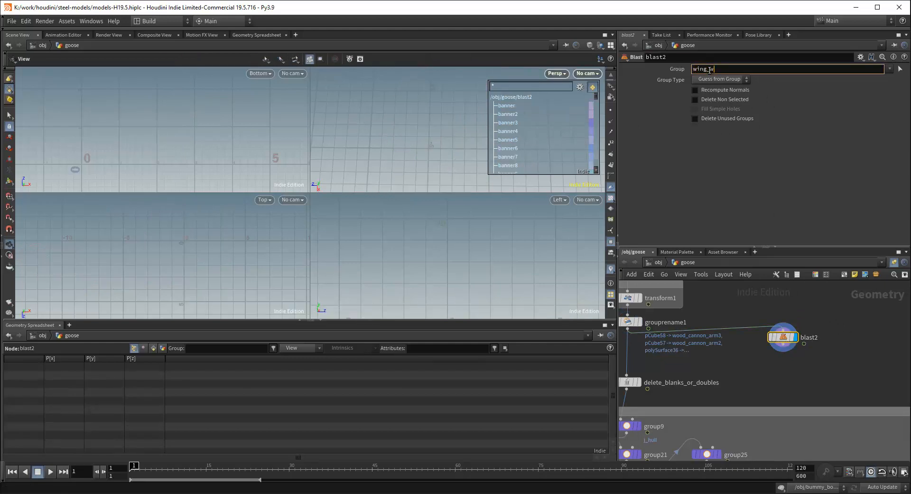
key("Return")
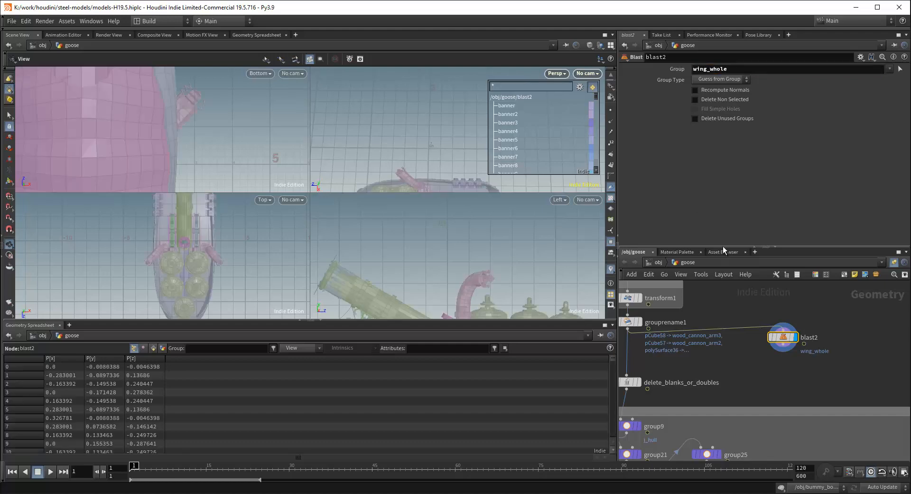
left_click(899, 69)
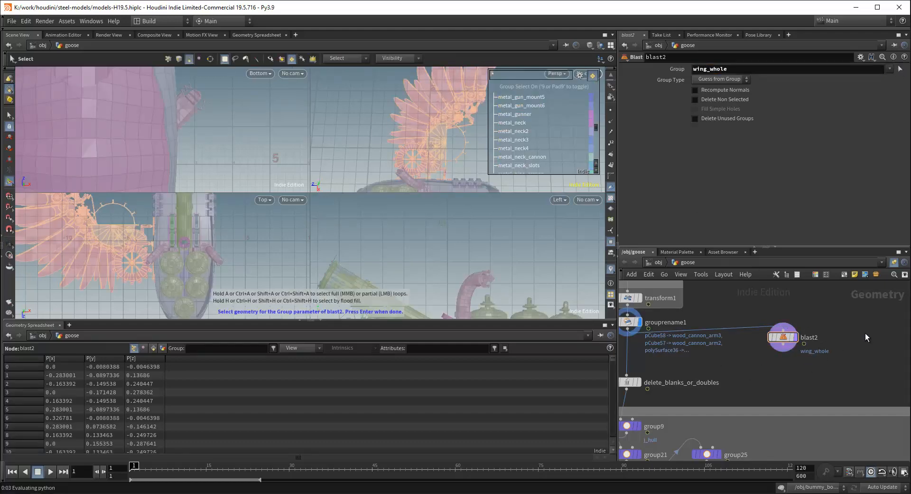
key("Return")
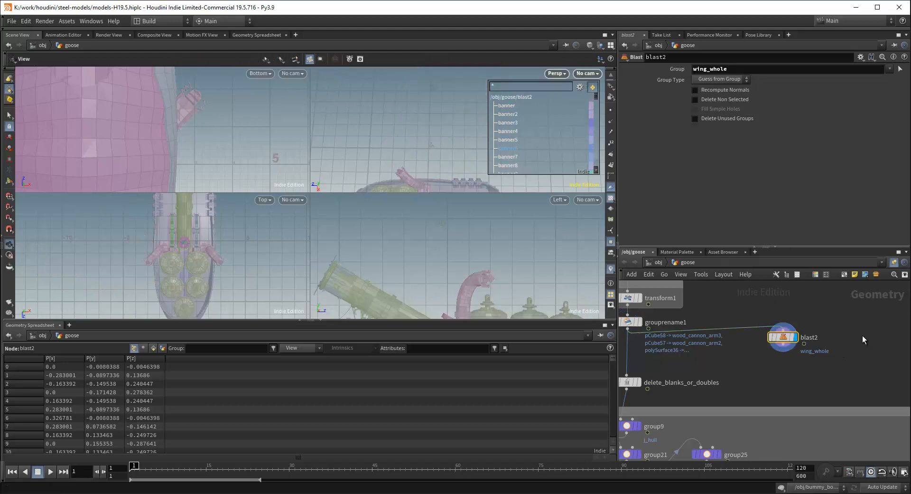
Exclude the slot from the blasted wing by extending blast2's group to "wing_whole ^wing_slot", and inspect the remaining disc
middle_click_drag(814, 321, 775, 304)
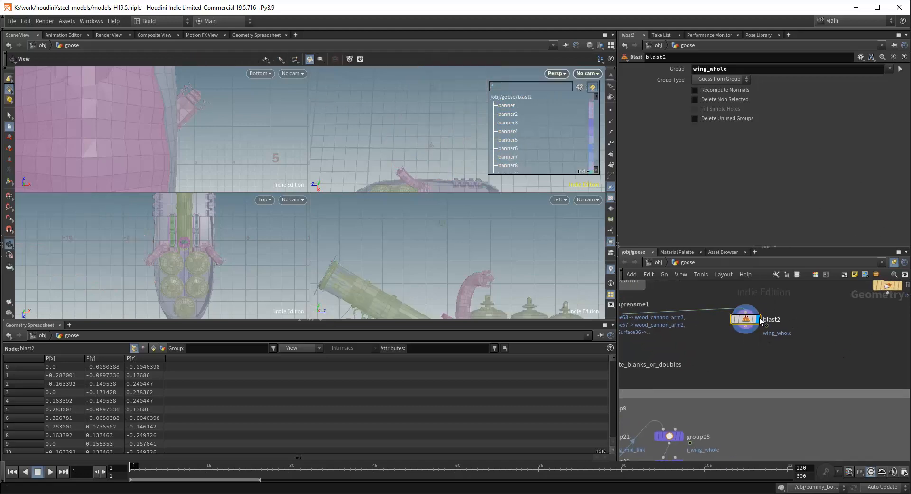
left_click(735, 69)
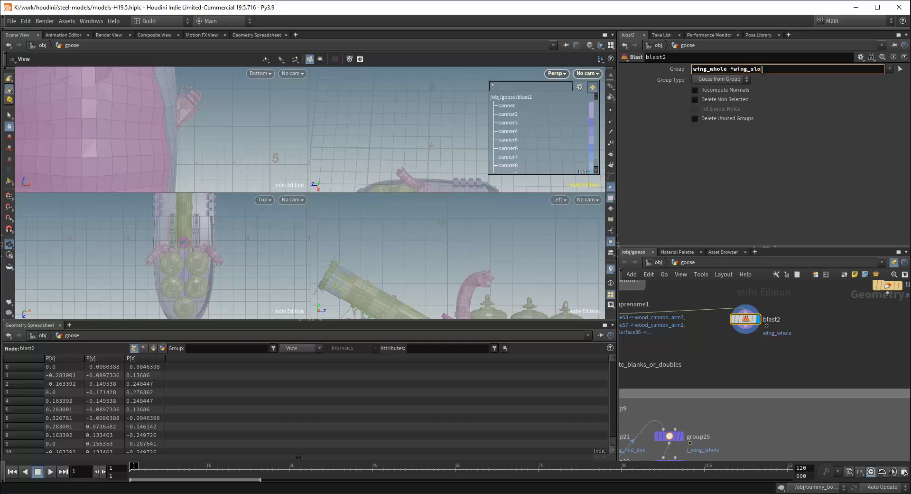
key("Return")
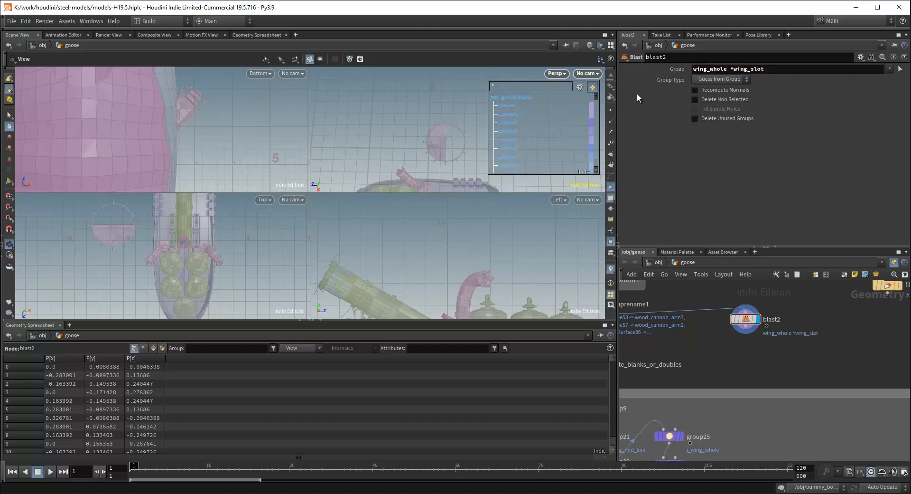
left_click_drag(438, 151, 438, 123)
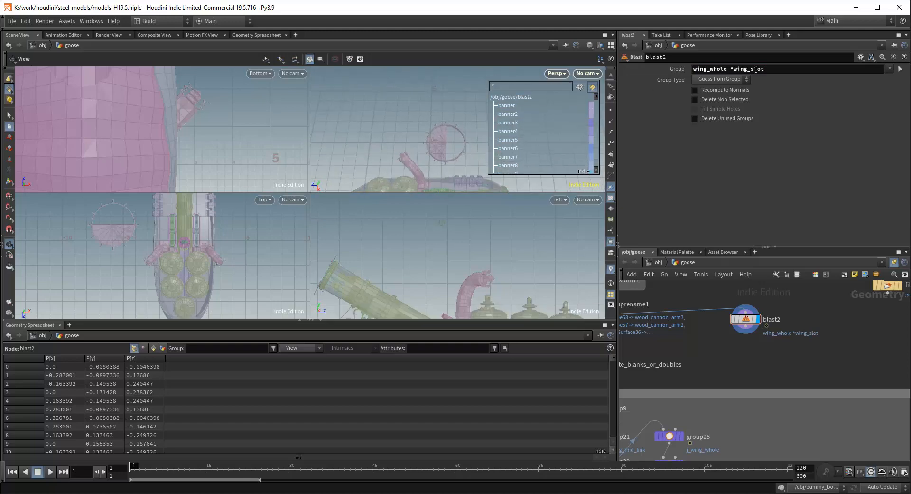
left_click_drag(474, 146, 479, 169)
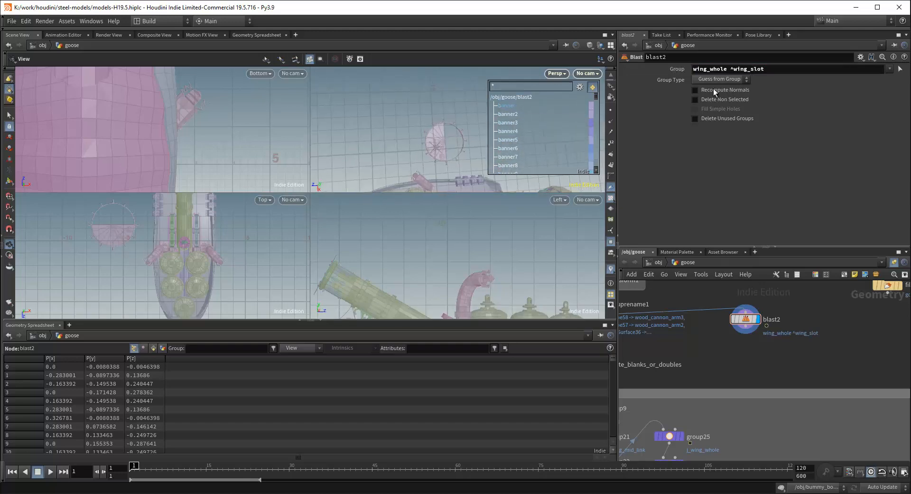
Try the exclusion with an exclamation mark by changing blast2's group to "wing_whole !wing_slot"
left_click(732, 69)
key("BackSpace")
type("!")
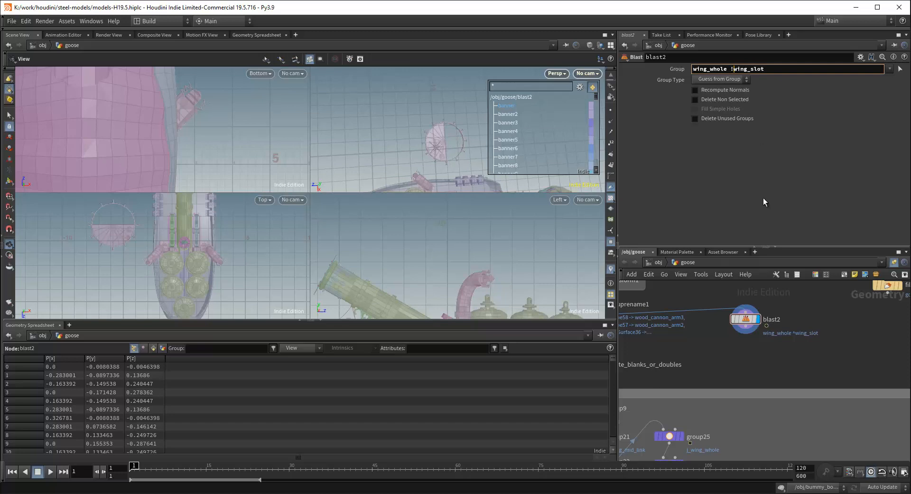
key("Return")
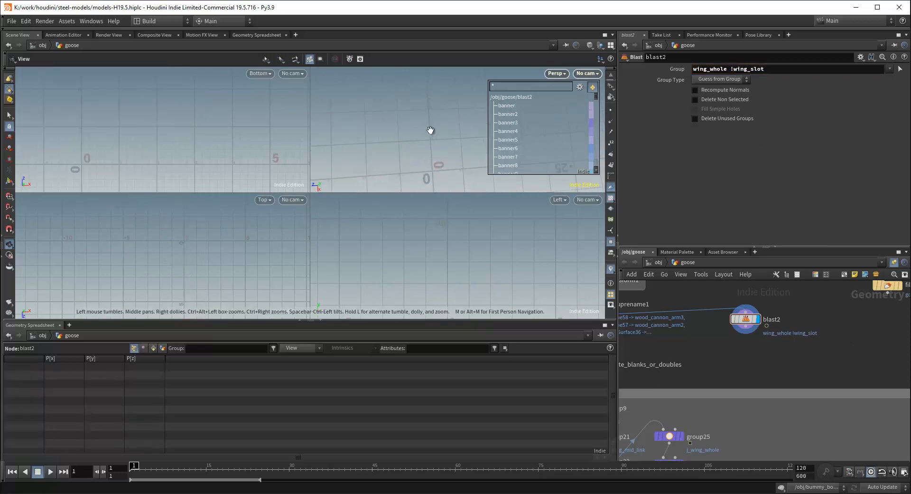
middle_click_drag(423, 108, 417, 90)
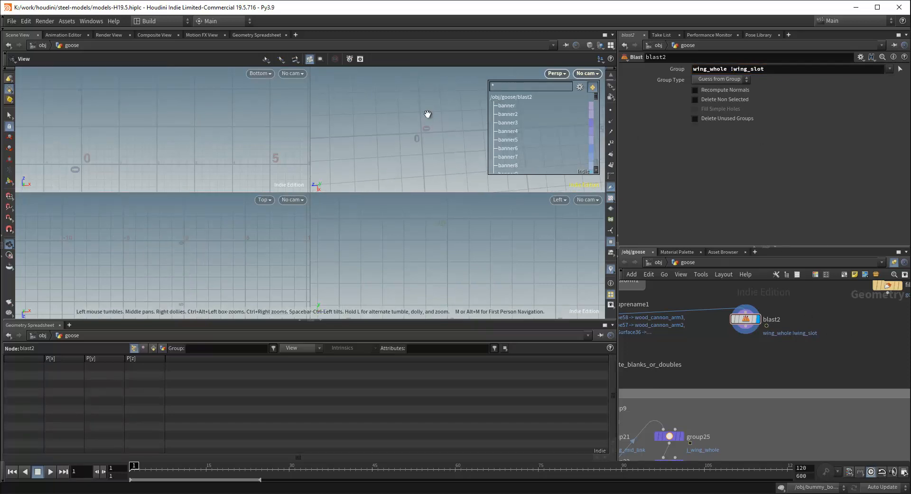
Restore the caret exclusion so blast2's group reads "wing_whole ^wing_slot"
left_click(734, 70)
key("BackSpace")
type("^")
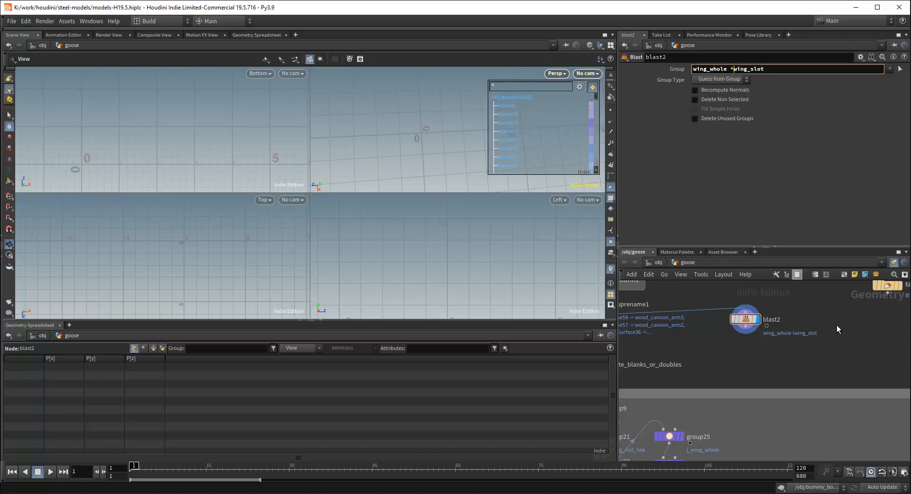
key("Return")
Exclude the wing base pieces too by extending blast2's group to "wing_whole ^wing_slot ^wing_base_*", and inspect the wing attachment
scroll(422, 127, "up", 3)
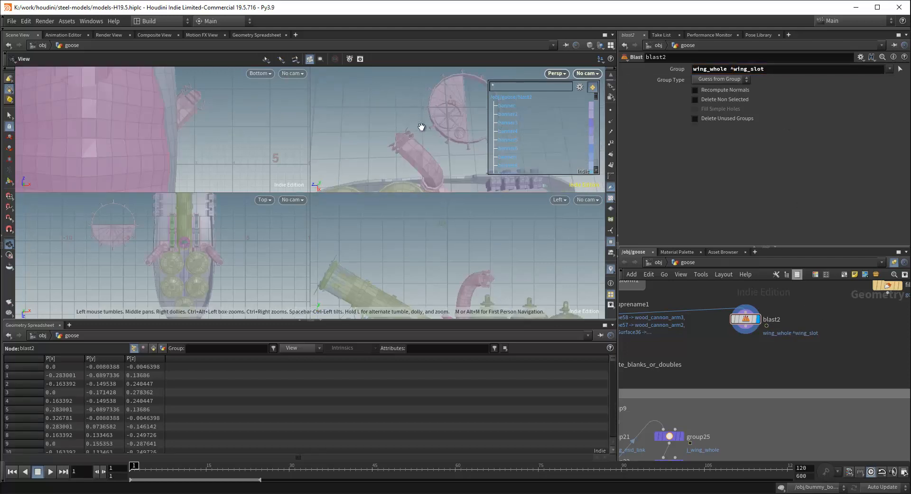
left_click_drag(421, 127, 430, 155)
left_click(779, 70)
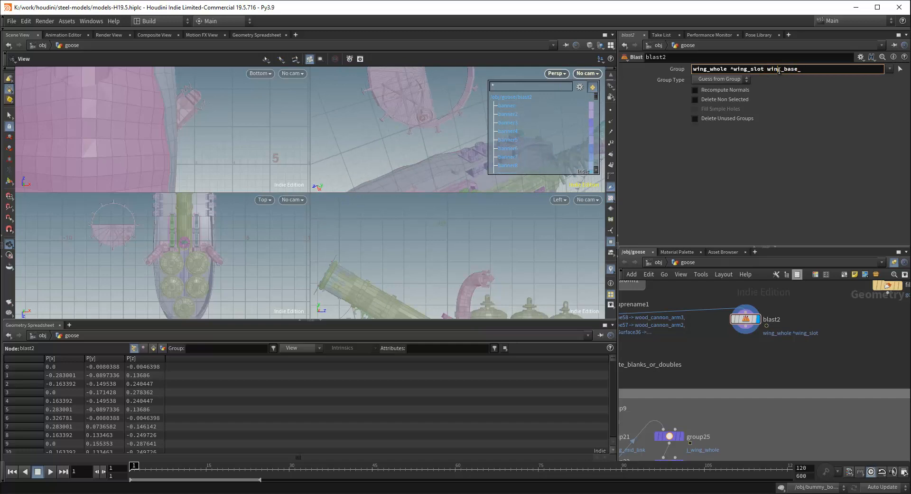
type("^")
key("Return")
left_click_drag(421, 163, 408, 132)
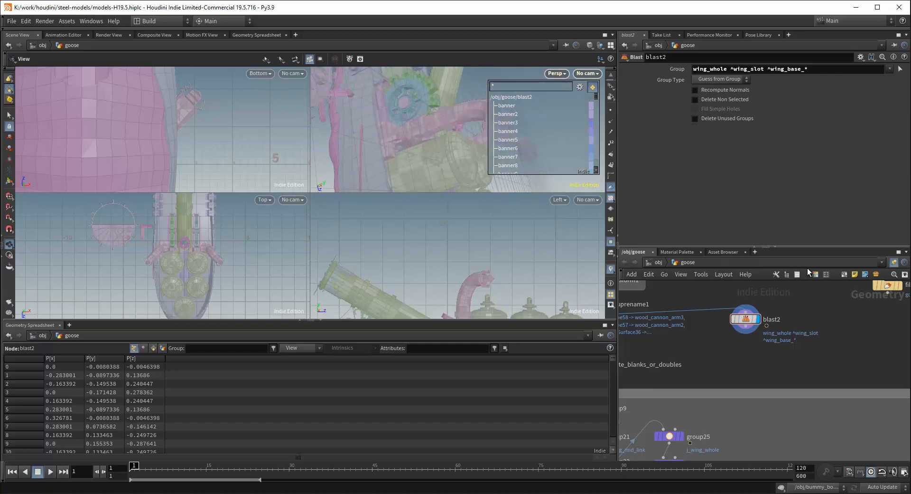
Select grouprename1, display transform1 and inspect the wing base disc up close in geometry selection mode to identify its group
middle_click_drag(766, 353, 848, 381)
left_click(675, 331)
left_click_drag(391, 138, 417, 142)
scroll(708, 323, "down", 1)
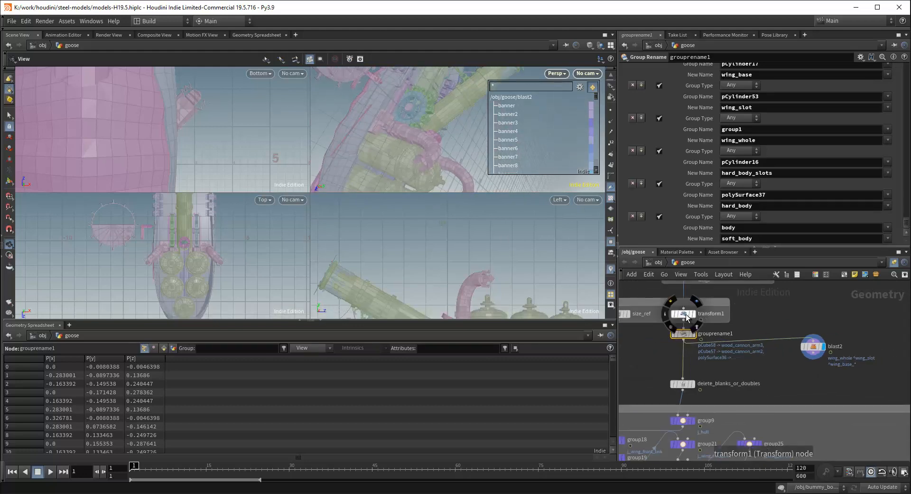
left_click(692, 314)
left_click_drag(346, 118, 399, 153)
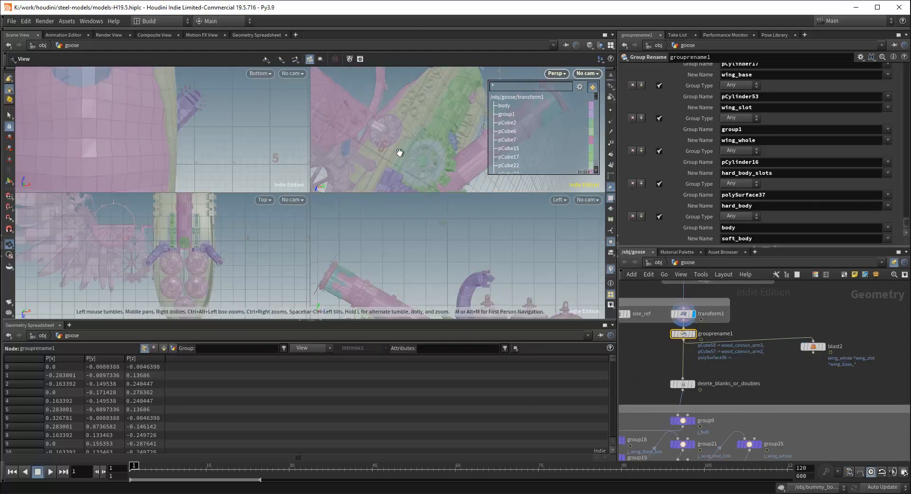
key("Return")
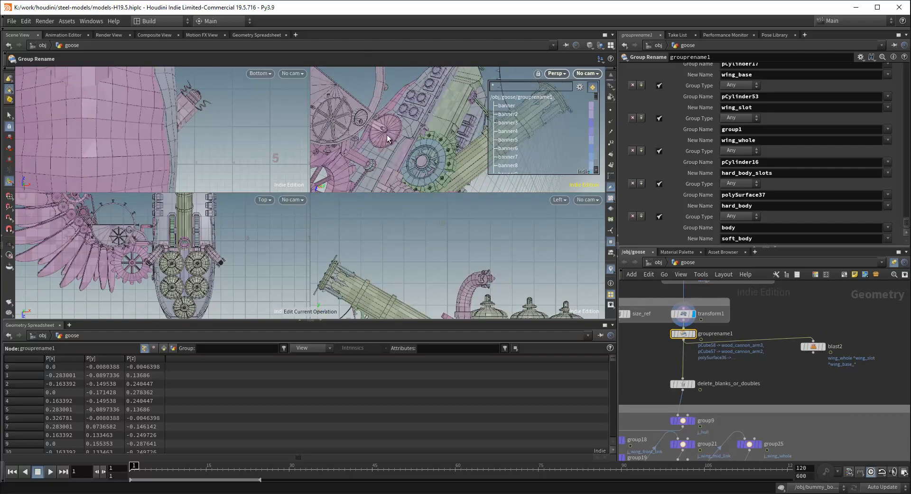
left_click(9, 115)
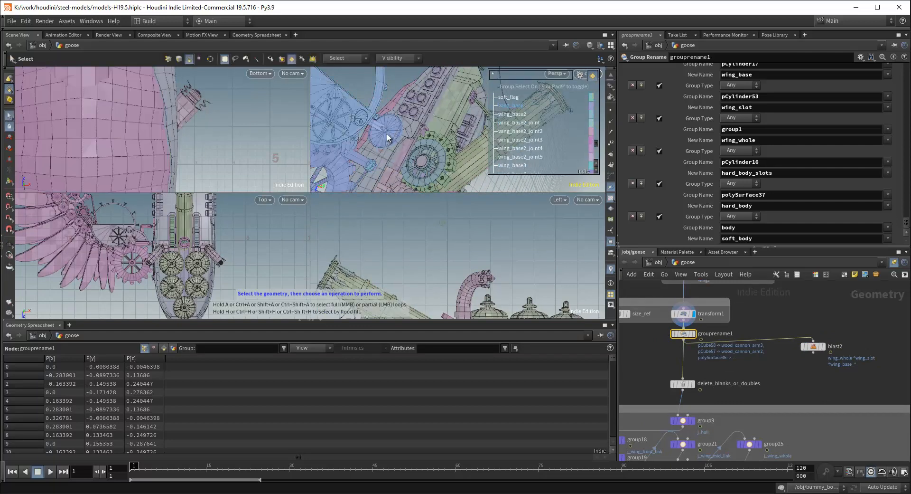
scroll(386, 133, "up", 5)
key("s")
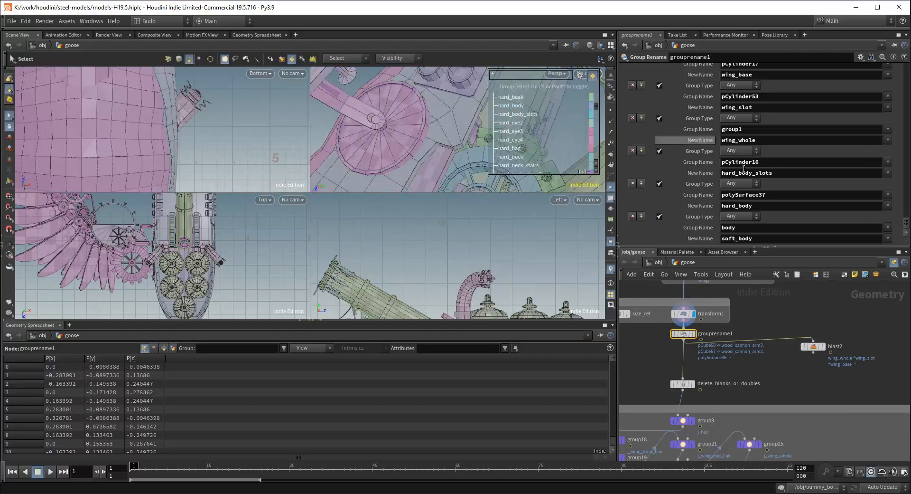
scroll(847, 323, "down", 2)
Broaden the exclusion by changing blast2's group to "wing_whole ^wing_slot ^wing_base*", and display and inspect the blasted ship
left_click(776, 347)
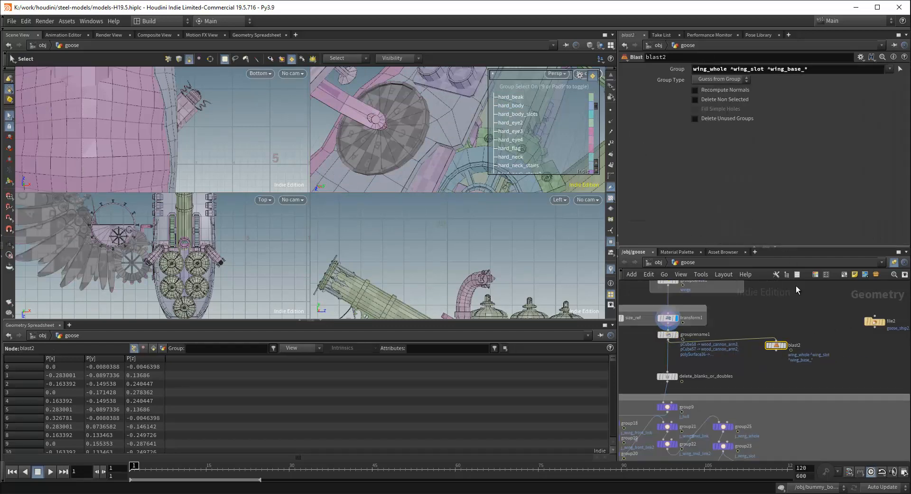
left_click(786, 334)
left_click(812, 69)
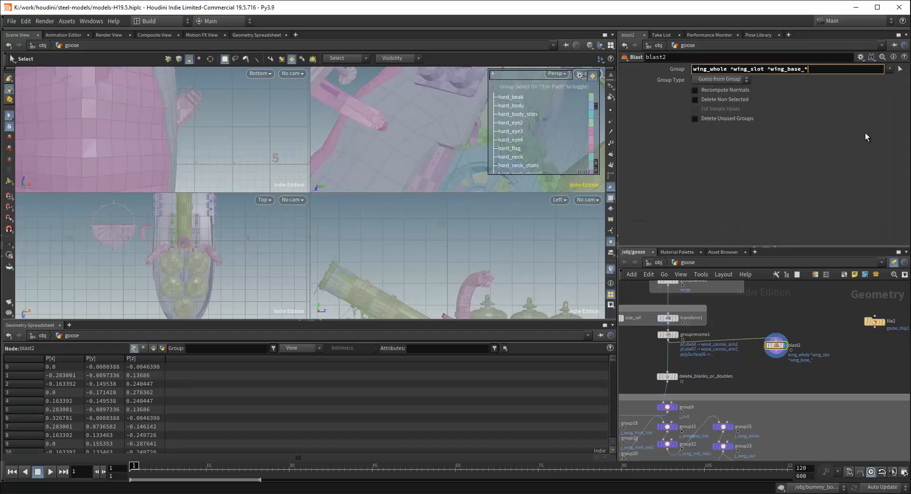
key("Left")
key("BackSpace")
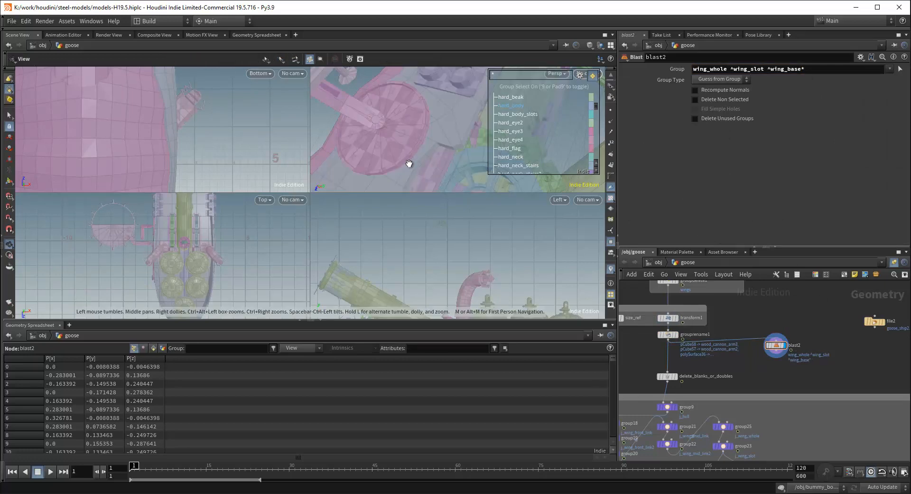
scroll(409, 162, "down", 2)
left_click_drag(411, 163, 408, 128, "alt")
key("s")
Survey the downstream node network from blast2 and file2, and examine the remaining wing base on the blasted ship
middle_click_drag(788, 316, 735, 318)
scroll(765, 320, "up", 2)
middle_click_drag(745, 356, 783, 341)
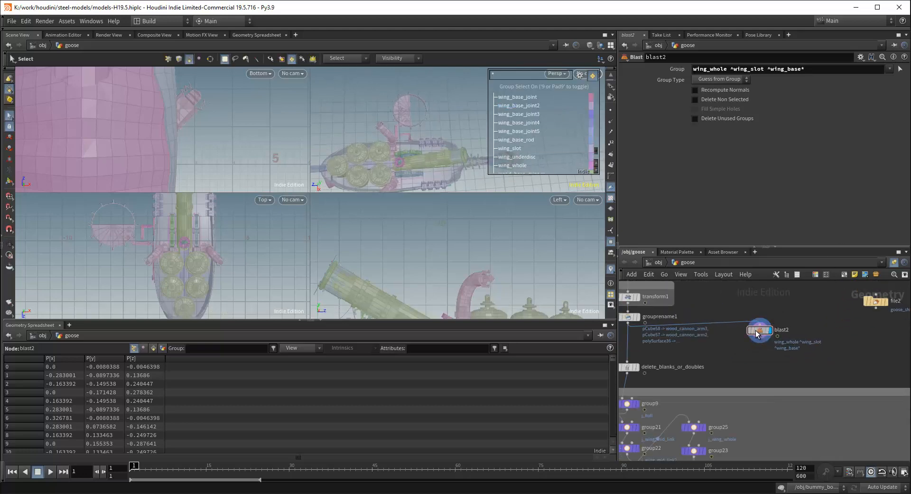
scroll(801, 321, "down", 3)
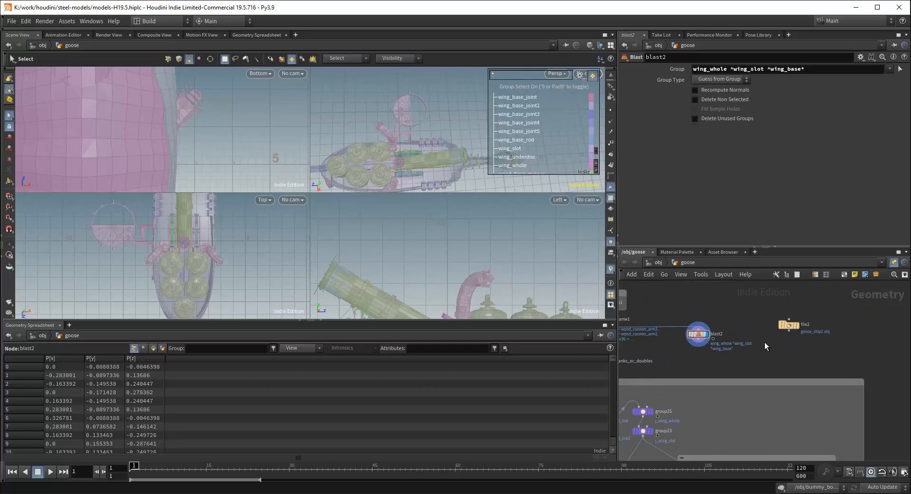
scroll(764, 342, "down", 6)
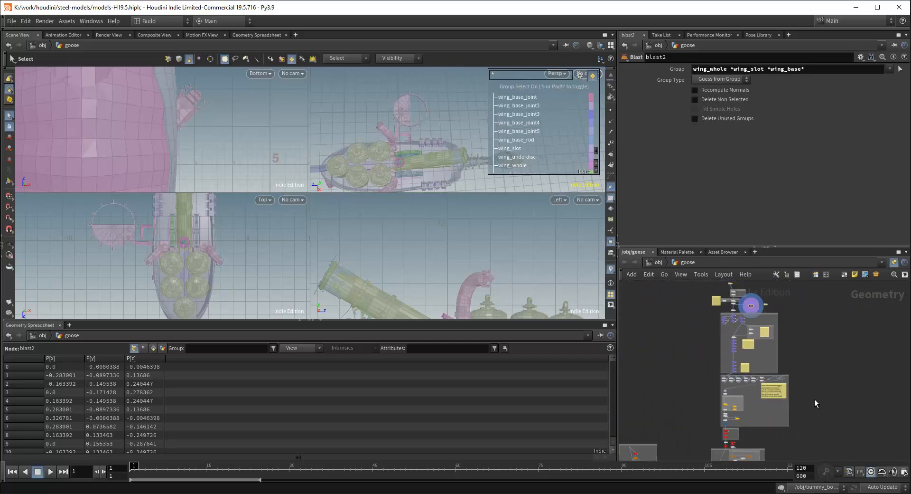
scroll(814, 399, "down", 3)
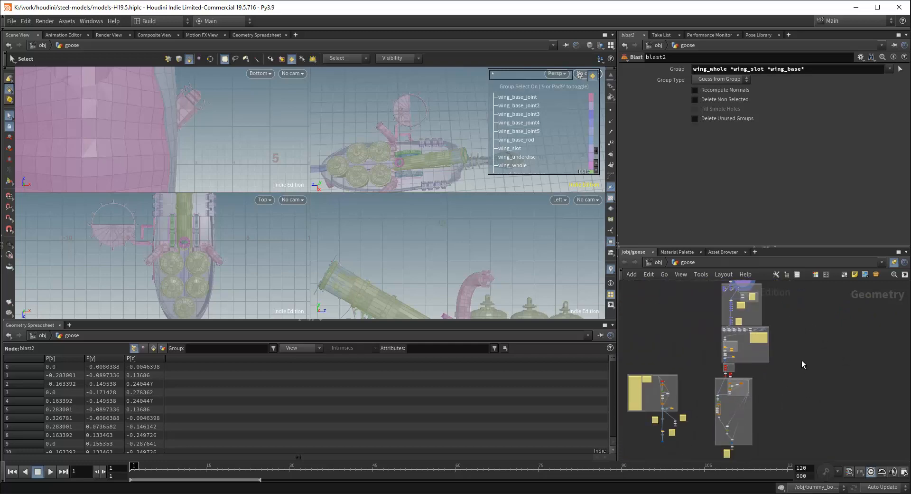
scroll(802, 360, "up", 10)
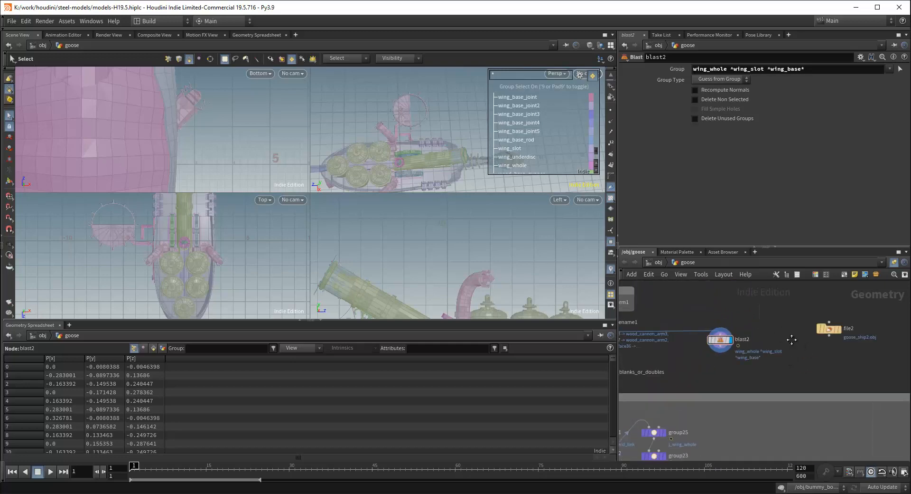
middle_click_drag(792, 339, 729, 339)
scroll(730, 340, "up", 2)
key("space")
scroll(403, 152, "down", 2)
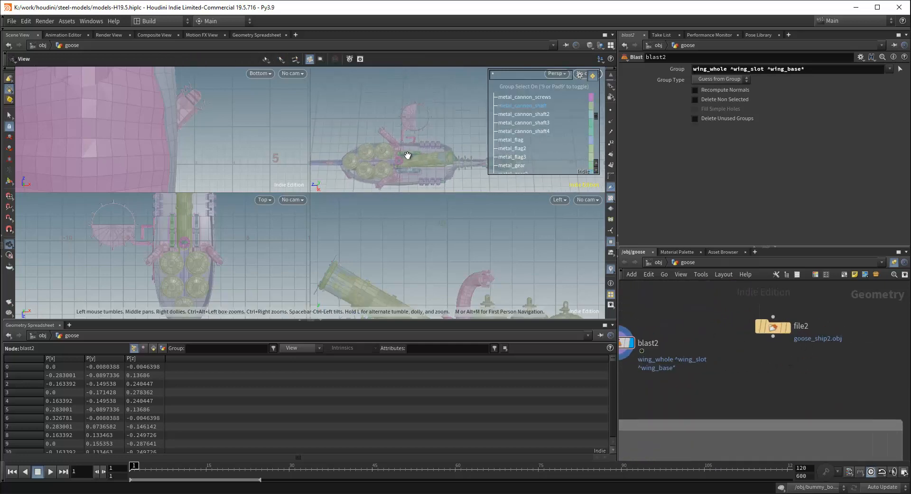
middle_click_drag(408, 155, 439, 132)
scroll(433, 124, "up", 3)
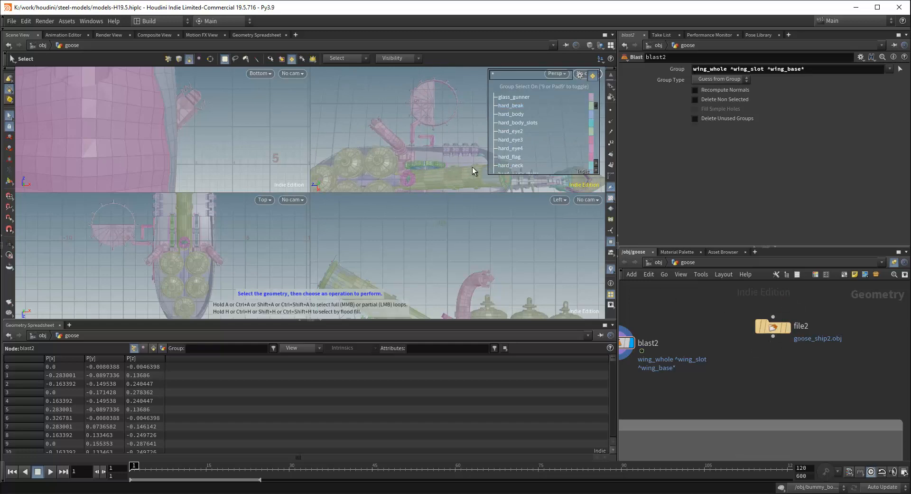
Examine the nodes around blast2, and select delete_blanks_or_doubles to review its group list
scroll(713, 313, "down", 2)
middle_click_drag(726, 324, 806, 328)
scroll(798, 315, "down", 1)
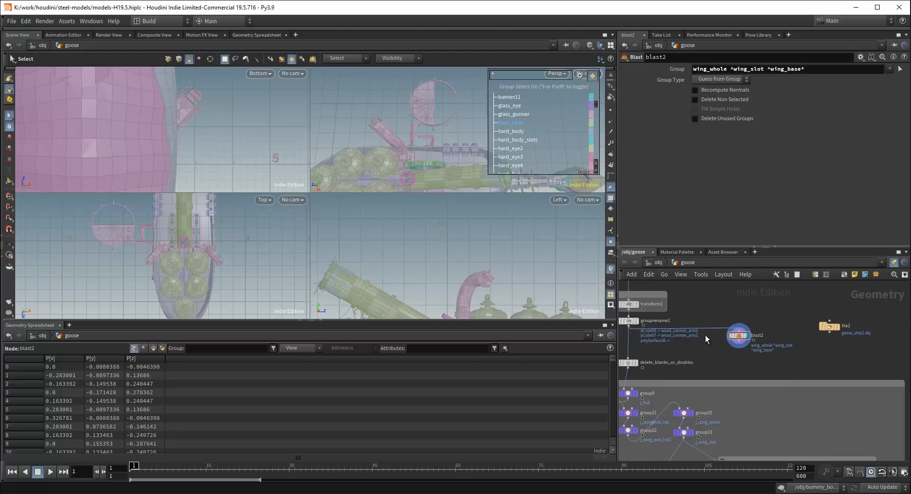
middle_click_drag(702, 353, 737, 340)
scroll(714, 343, "down", 1)
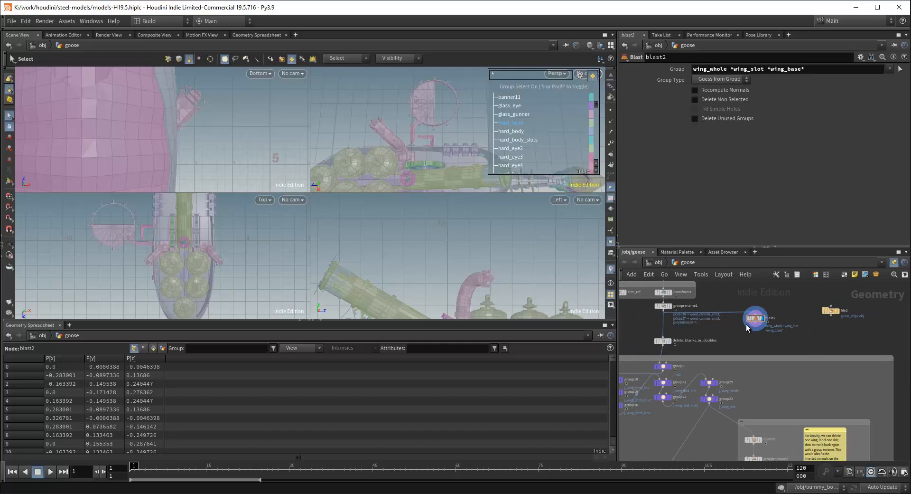
scroll(746, 324, "up", 2)
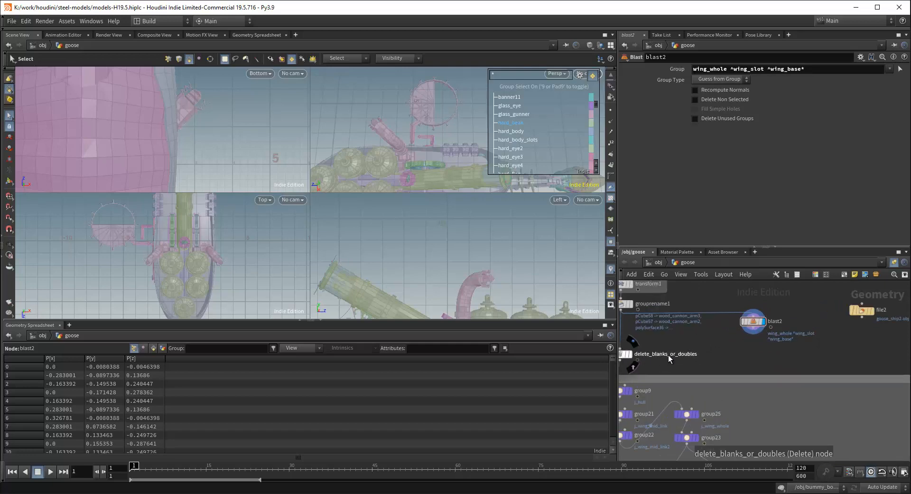
scroll(683, 354, "down", 2)
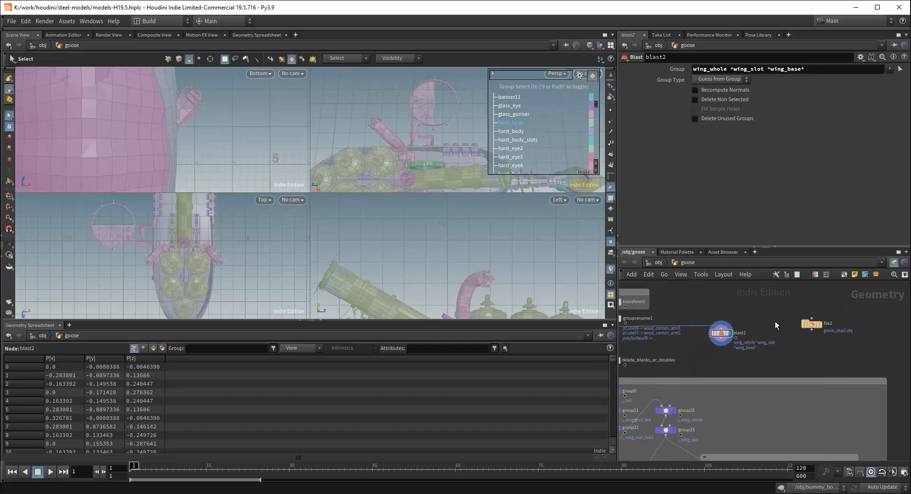
left_click(669, 356)
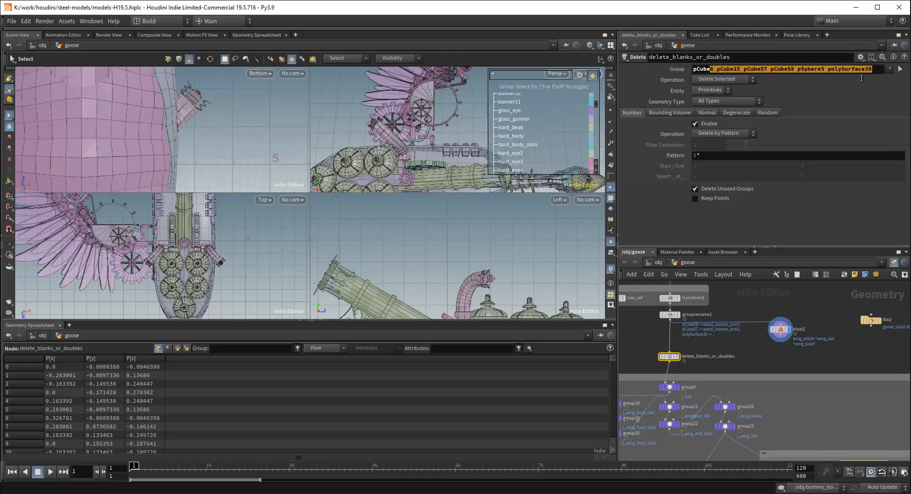
middle_click_drag(813, 303, 729, 315)
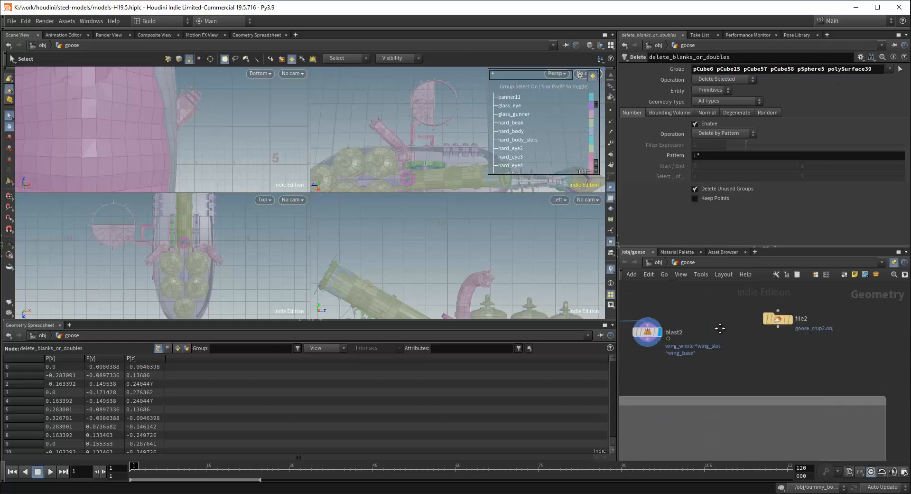
Compare the file2 import with the blasted ship by displaying and selecting file2 and blast2 in turn, finishing on file2
left_click_drag(793, 314, 786, 320)
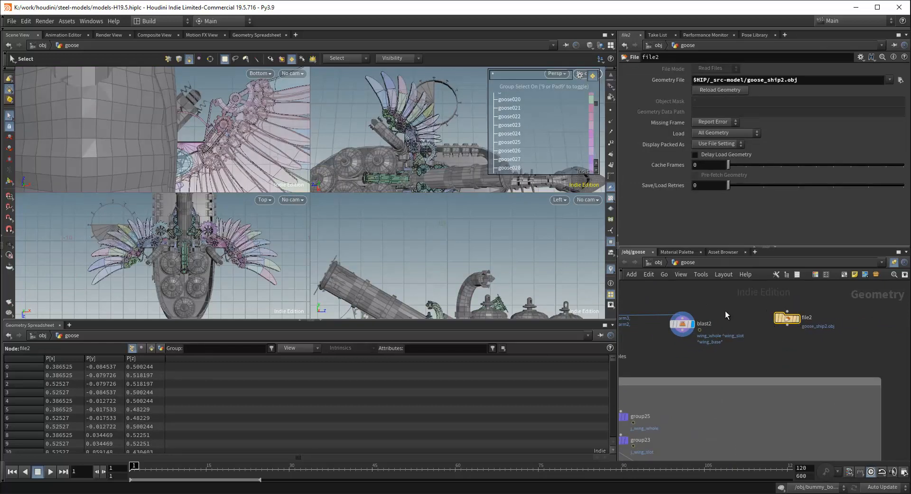
left_click_drag(447, 129, 440, 92, "alt")
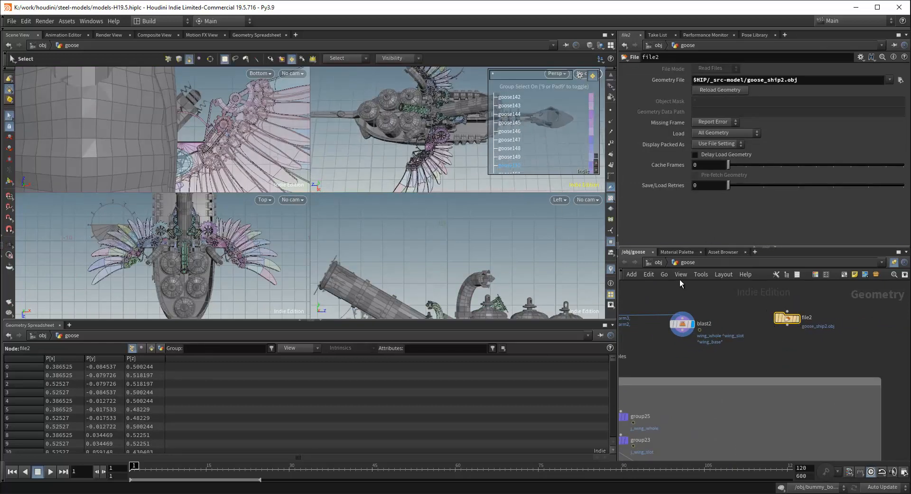
left_click(800, 305)
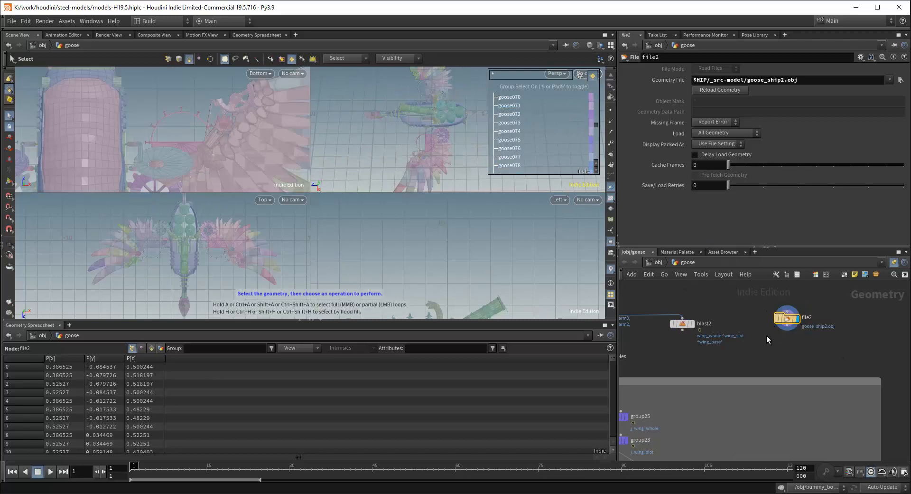
scroll(740, 309, "down", 2)
scroll(736, 311, "up", 1)
middle_click_drag(696, 326, 731, 326)
left_click(744, 314)
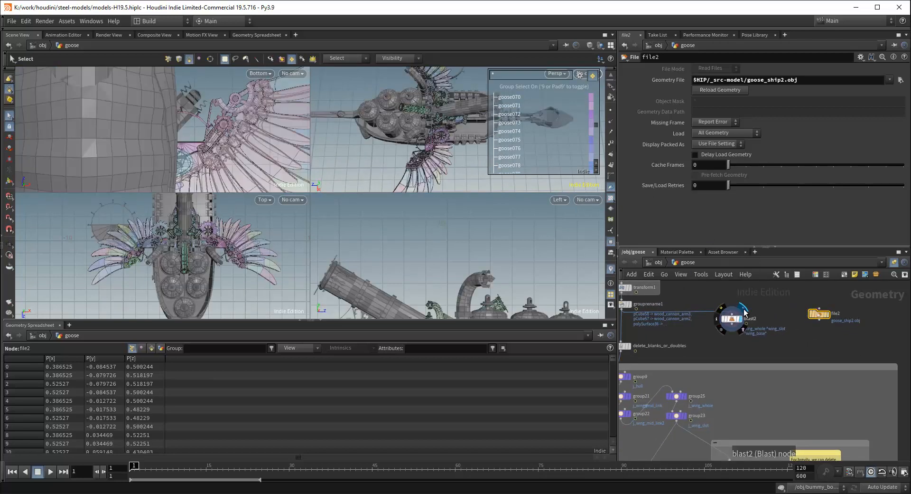
left_click(734, 321)
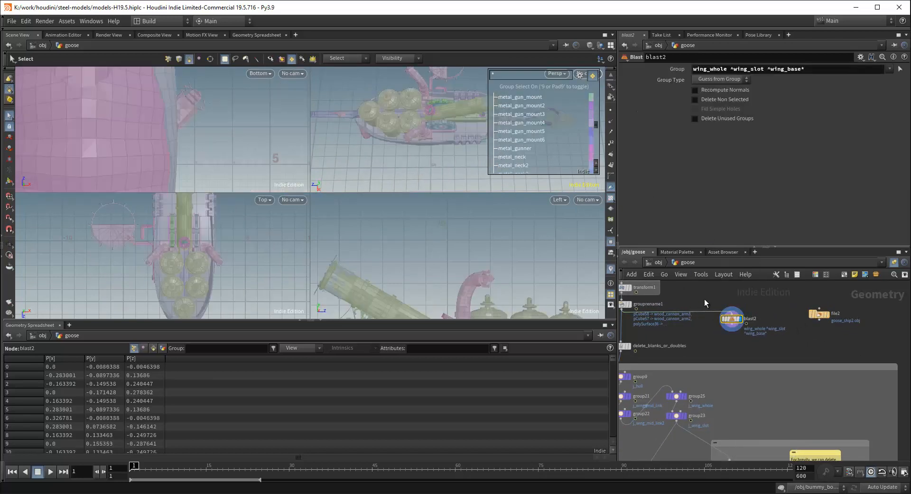
middle_click_drag(706, 302, 700, 322)
left_click(823, 324)
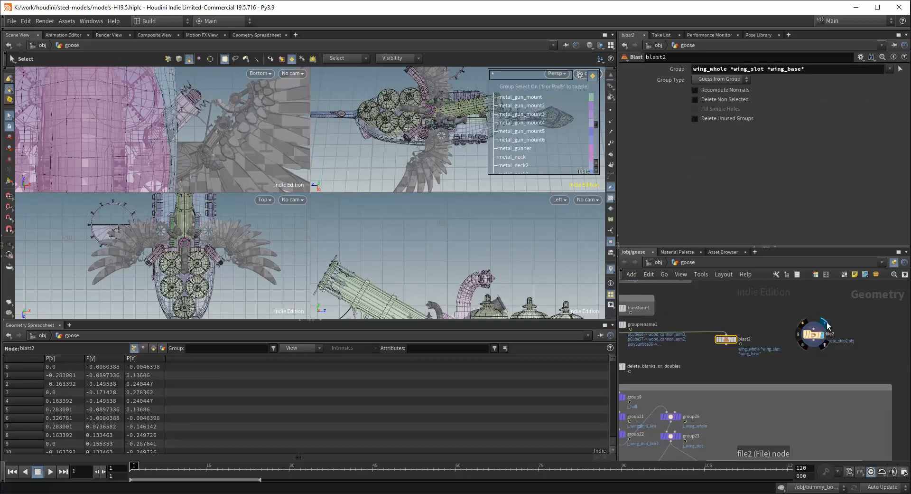
left_click(815, 336)
Select and display transform1 to review its rotation and uniform scale, and return the display to file2
scroll(743, 324, "down", 1)
middle_click_drag(742, 323, 795, 381)
middle_click_drag(780, 351, 795, 334)
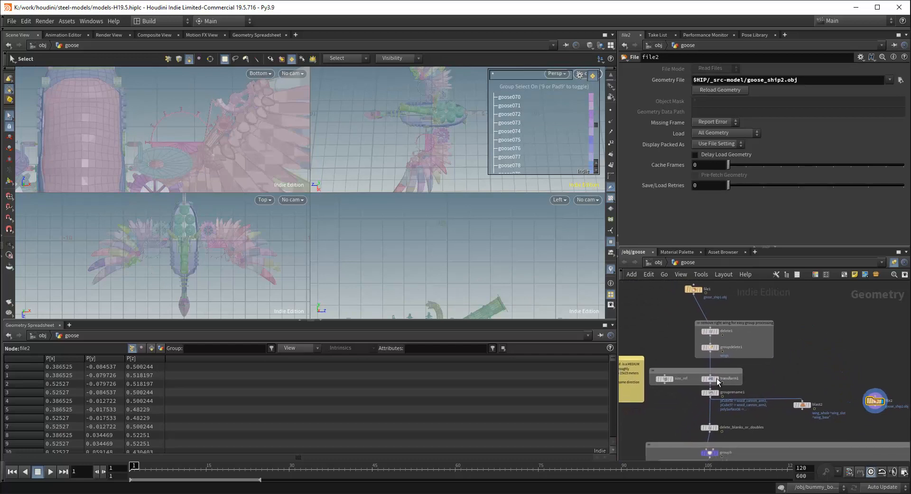
scroll(710, 378, "up", 3)
scroll(731, 340, "down", 3)
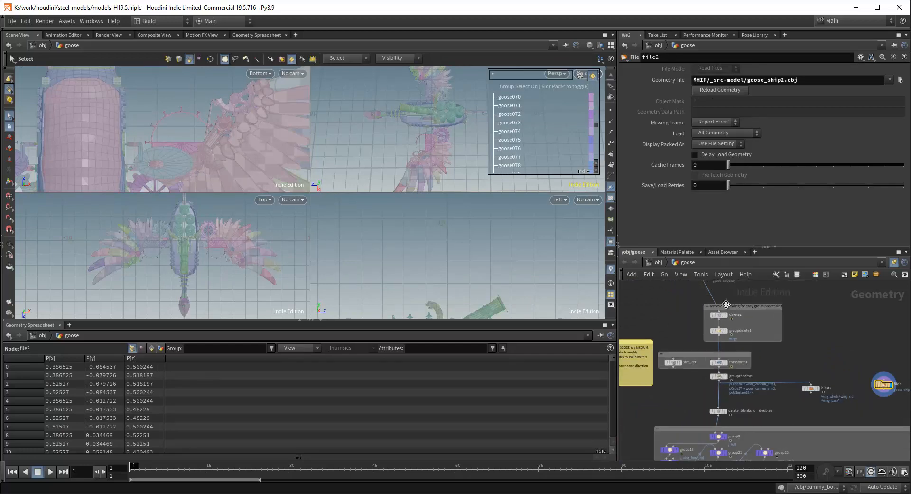
left_click(718, 363)
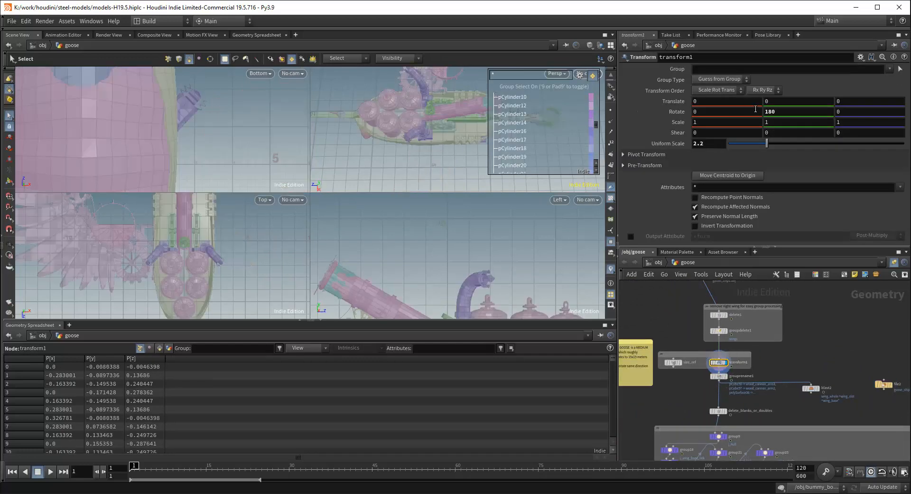
scroll(836, 348, "down", 2)
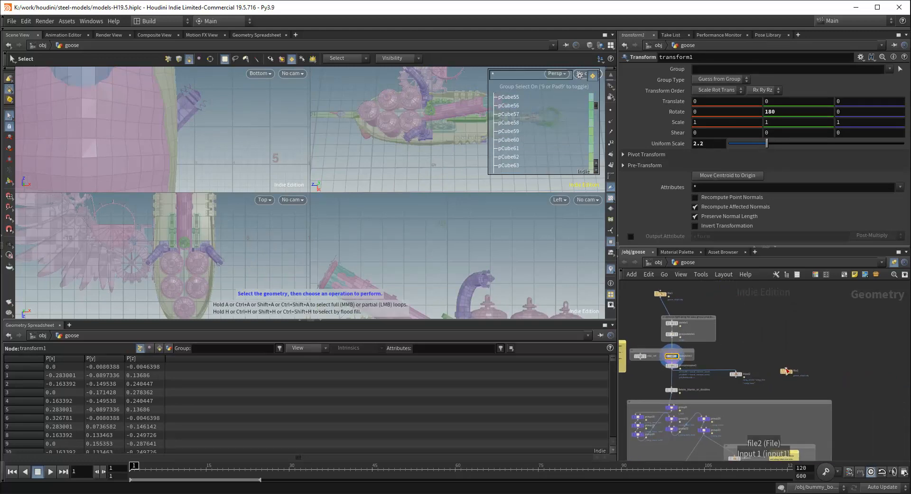
left_click(796, 364)
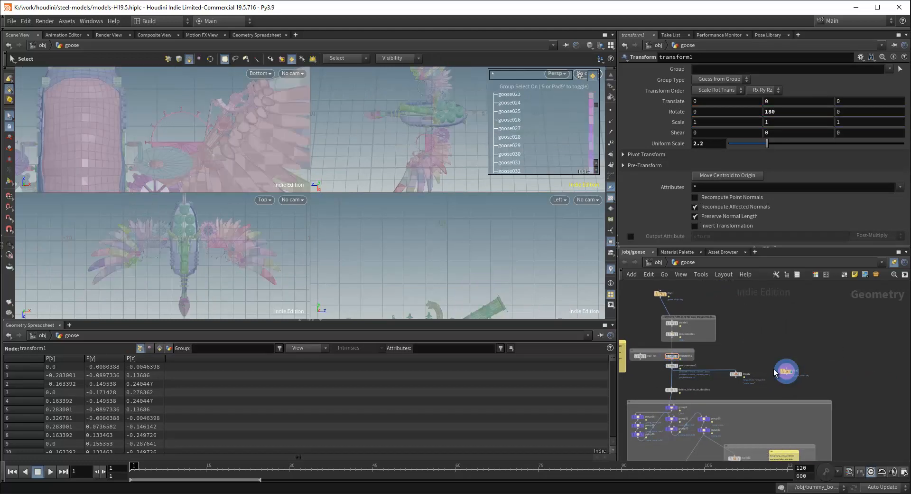
Place file2 higher in the network, feed it into a duplicate of transform1, and display the duplicate
left_click_drag(781, 365, 783, 351)
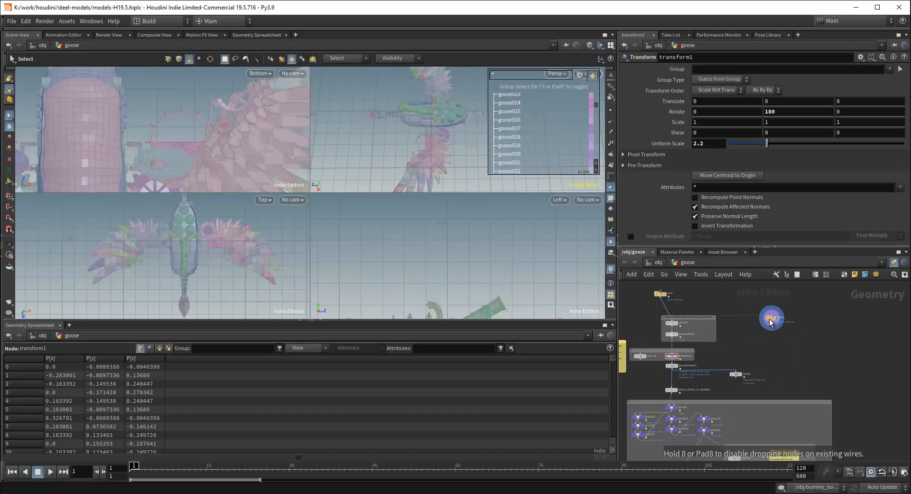
left_click_drag(766, 309, 764, 313)
middle_click_drag(749, 347, 764, 345)
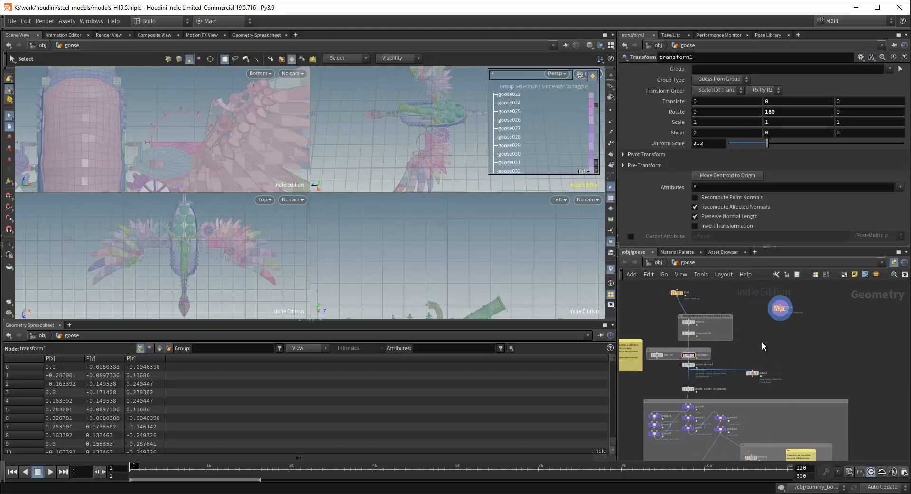
scroll(756, 344, "up", 2)
left_click_drag(663, 362, 776, 362, "alt")
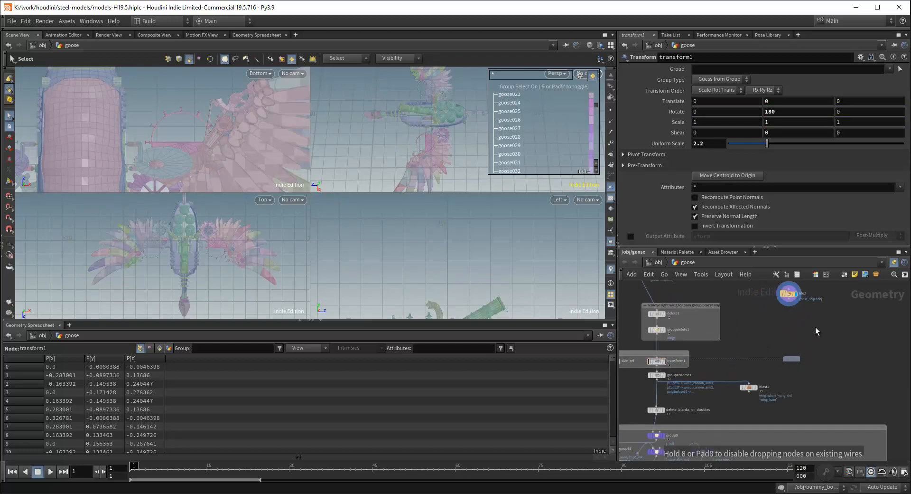
left_click_drag(789, 301, 788, 357)
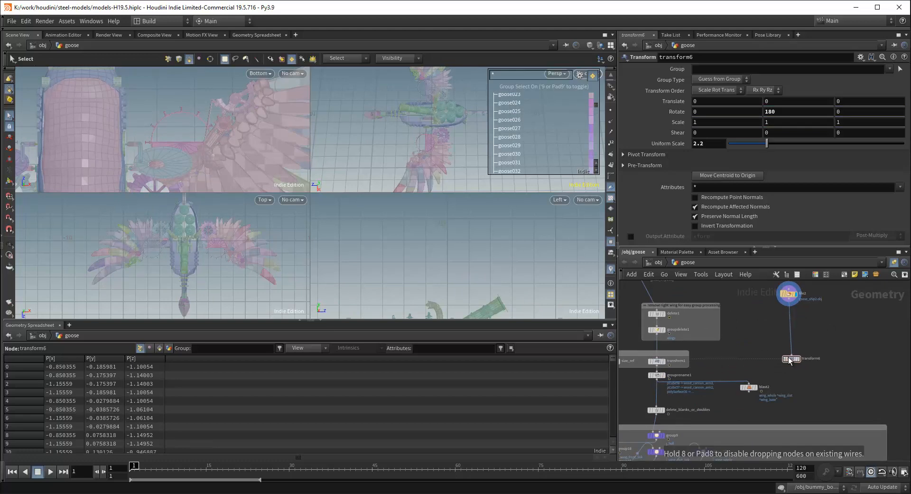
middle_click_drag(761, 338, 733, 338)
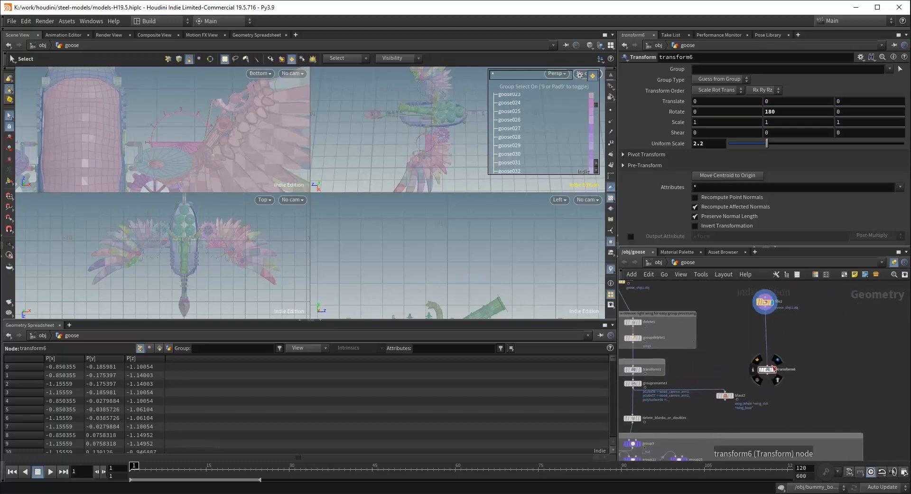
left_click(775, 368)
middle_click_drag(738, 372, 748, 347)
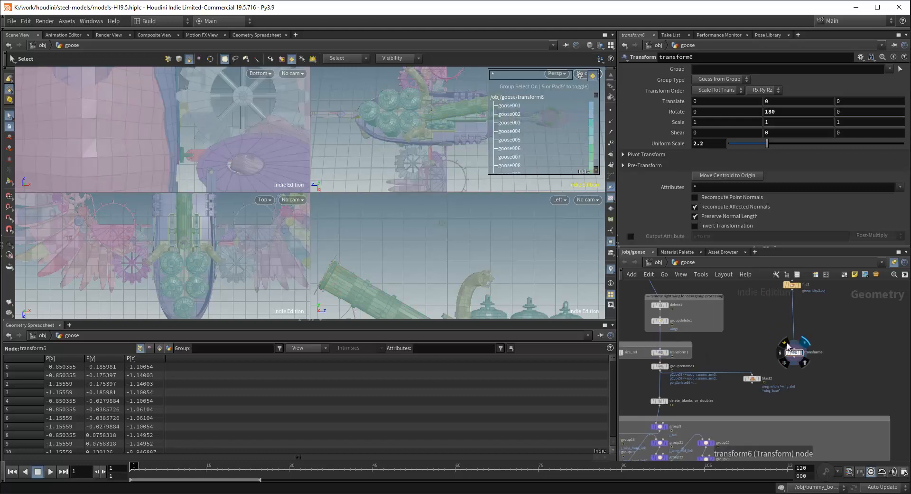
Compare the transformed file2 import with transform1 by displaying them in turn and overlaying transform1 as a template
left_click(789, 347)
left_click(670, 345)
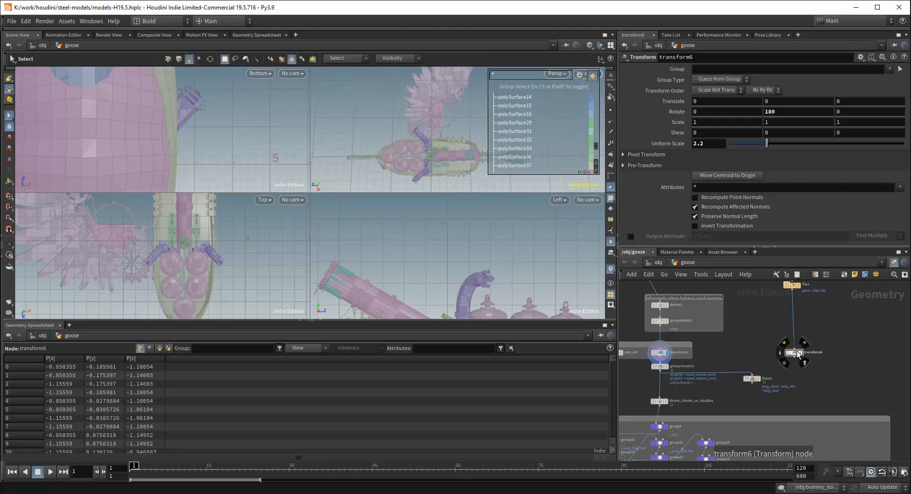
left_click(804, 343)
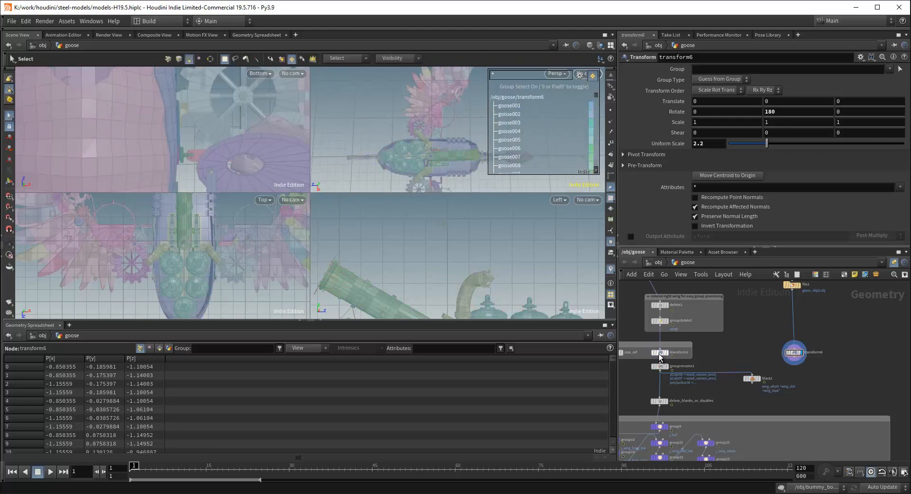
left_click(668, 362)
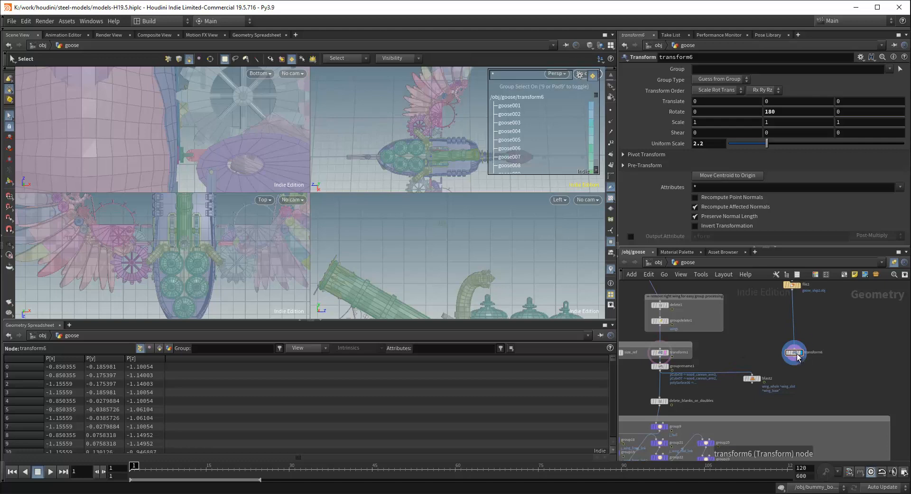
scroll(830, 359, "up", 3)
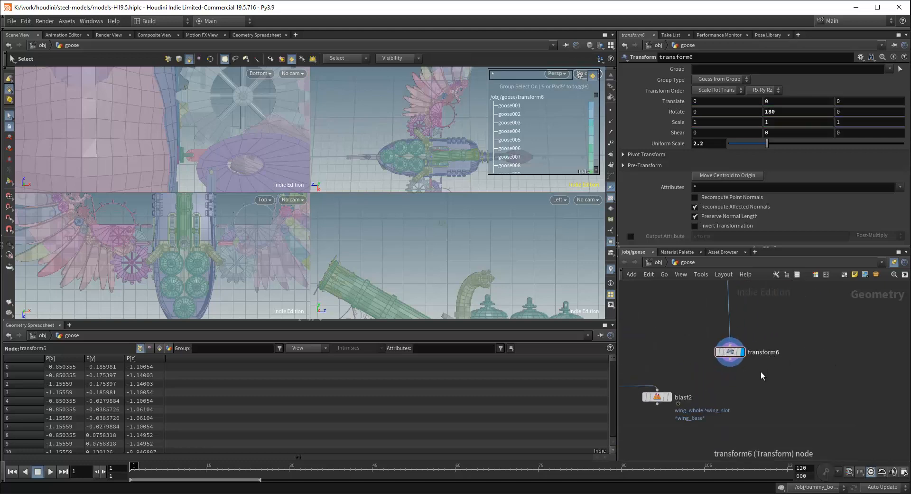
Examine the transformed import's wing feathers and gears up close to identify their primitive groups
left_click_drag(425, 125, 417, 157, "alt")
scroll(435, 151, "up", 3)
key("s")
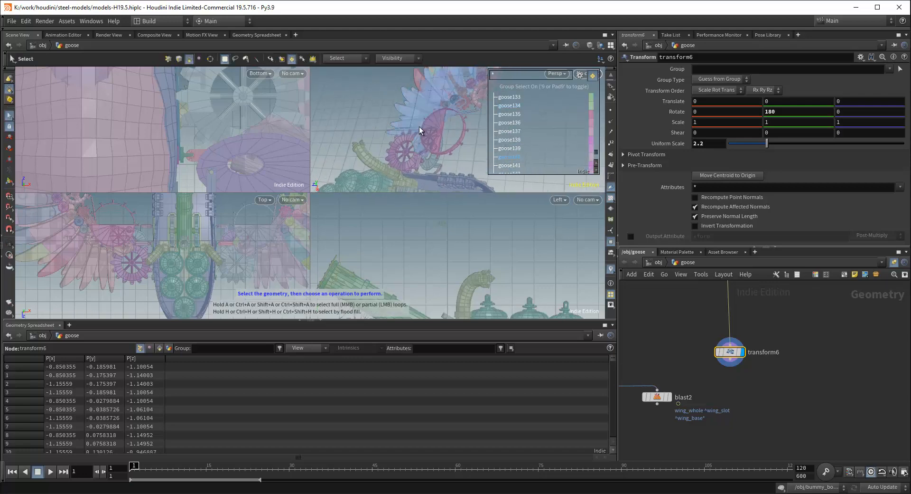
key("Escape")
left_click_drag(477, 89, 416, 167)
key("s")
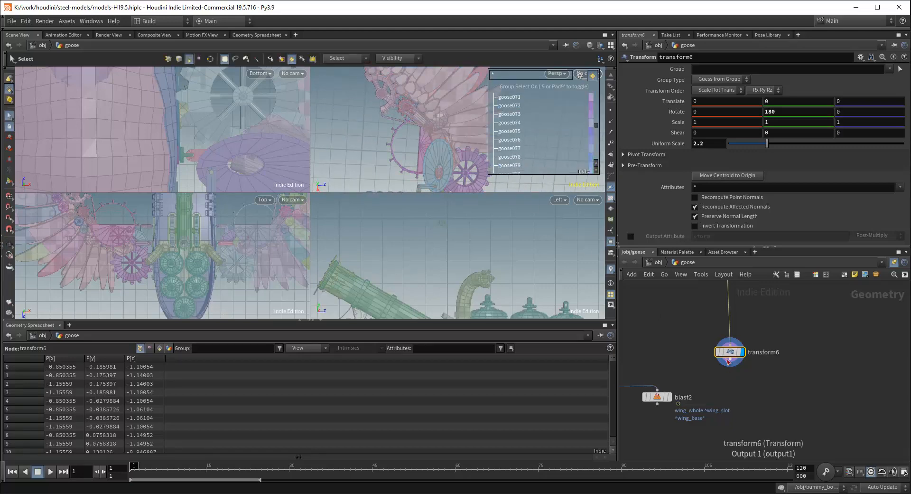
Display transform1 and examine the original ship's wing from several angles against the transformed import
scroll(730, 359, "down", 3)
middle_click_drag(668, 359, 767, 345)
mouse_move(671, 347)
left_click(678, 332)
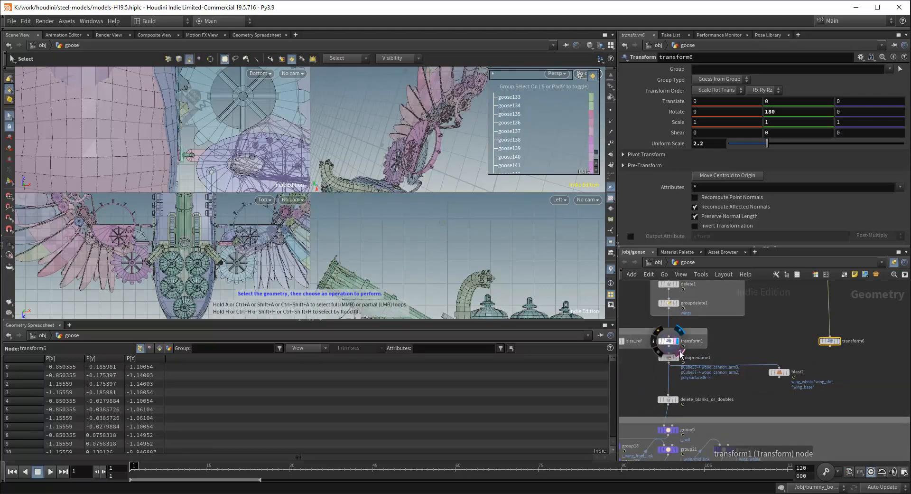
scroll(434, 197, "down", 3)
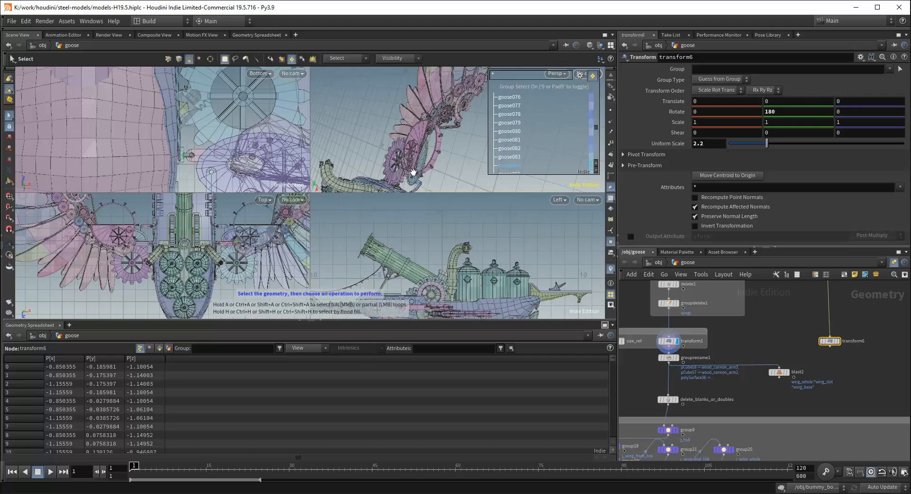
scroll(403, 177, "down", 3)
left_click_drag(403, 176, 423, 174, "alt")
middle_click_drag(423, 175, 431, 137, "alt")
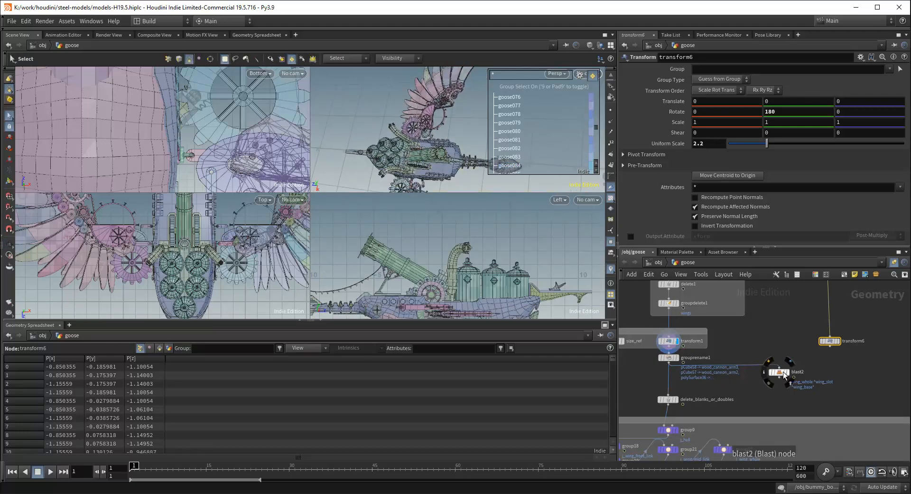
Display and select blast2, and examine the wing base parts remaining on the blasted ship
left_click(784, 374)
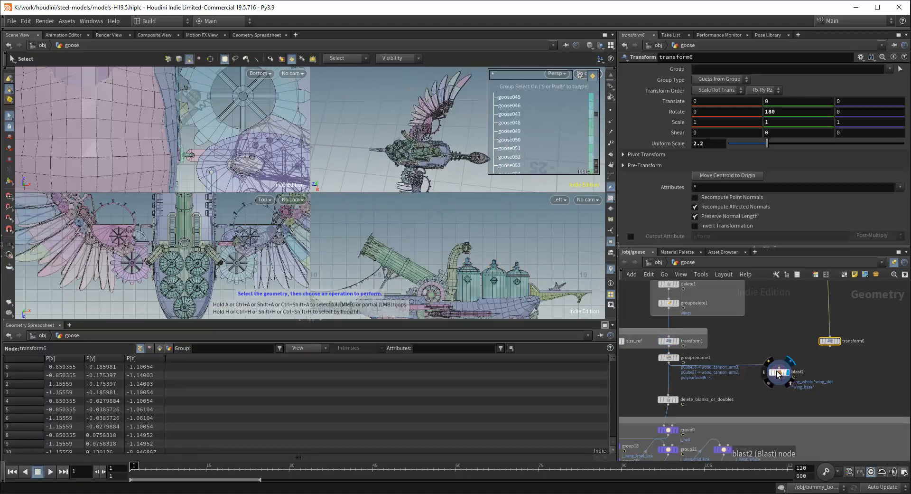
left_click(777, 375)
key("Escape")
left_click_drag(427, 141, 366, 127)
key("s")
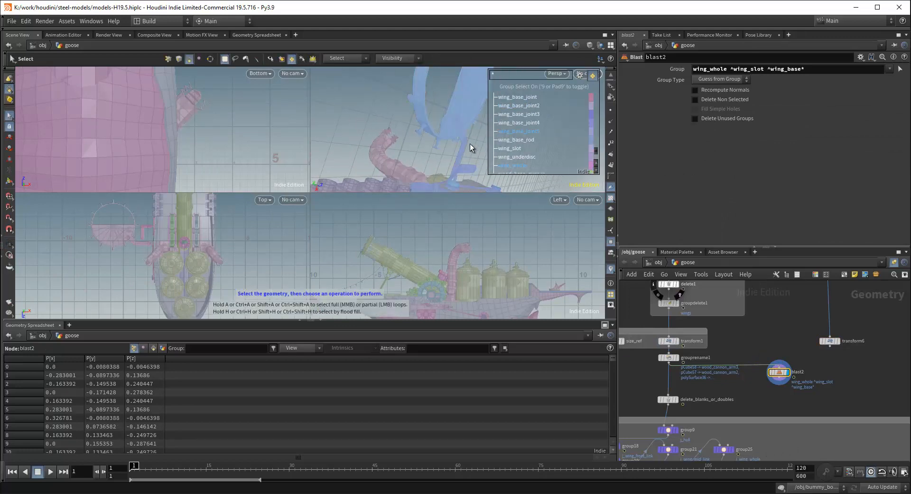
left_click_drag(470, 143, 434, 137, "alt")
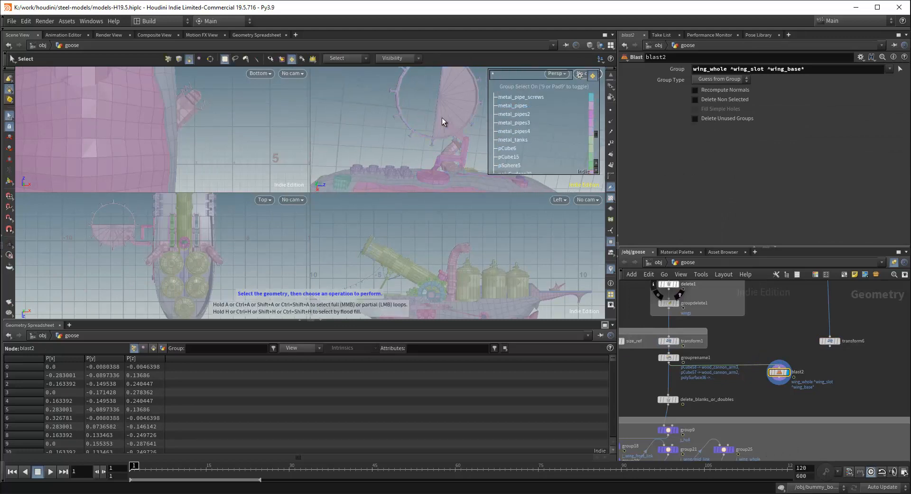
middle_click_drag(770, 329, 798, 338)
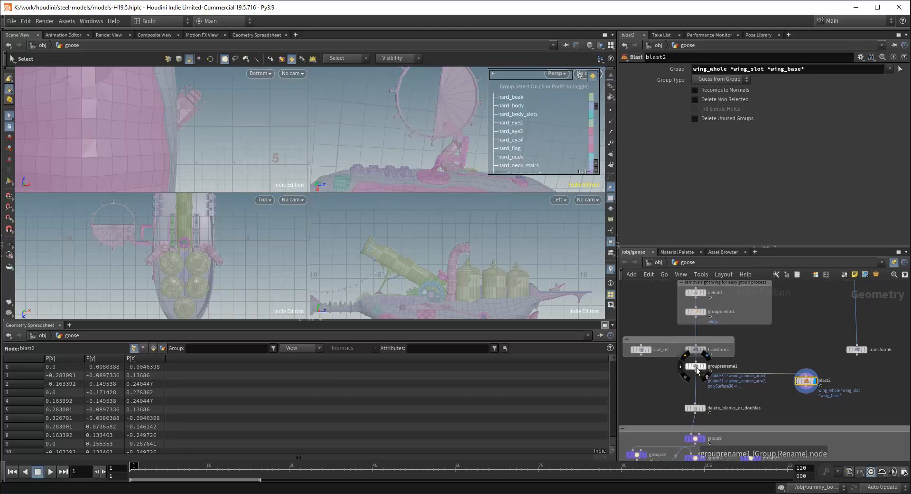
Review the wing entries in grouprename1's rename list, and return to blast2 to check its group expression
left_click(696, 367)
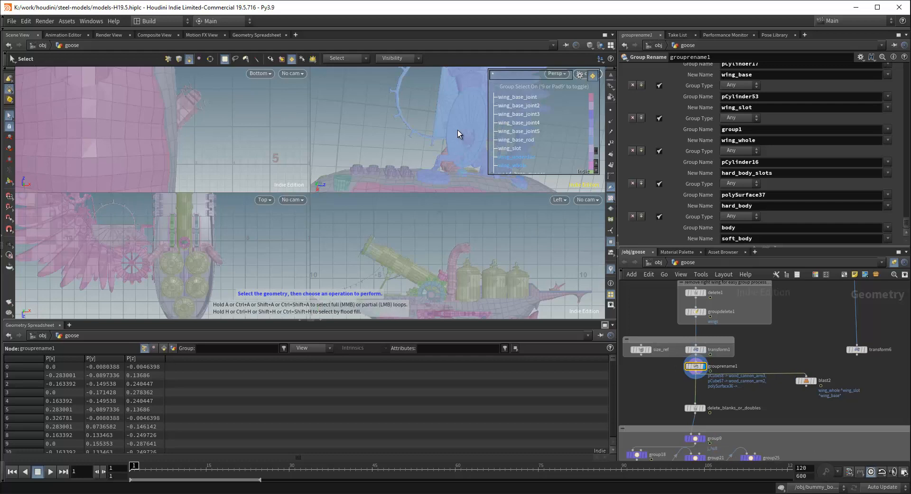
left_click(806, 380)
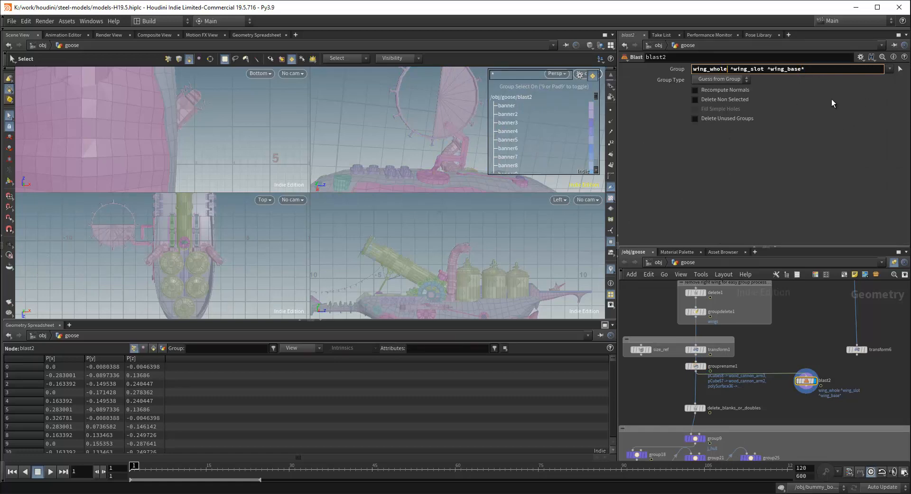
left_click(816, 341)
Survey the downstream node network from blast2 through the grouping notes to the red skeleton nodes
scroll(825, 352, "down", 4)
middle_click_drag(831, 339, 763, 324)
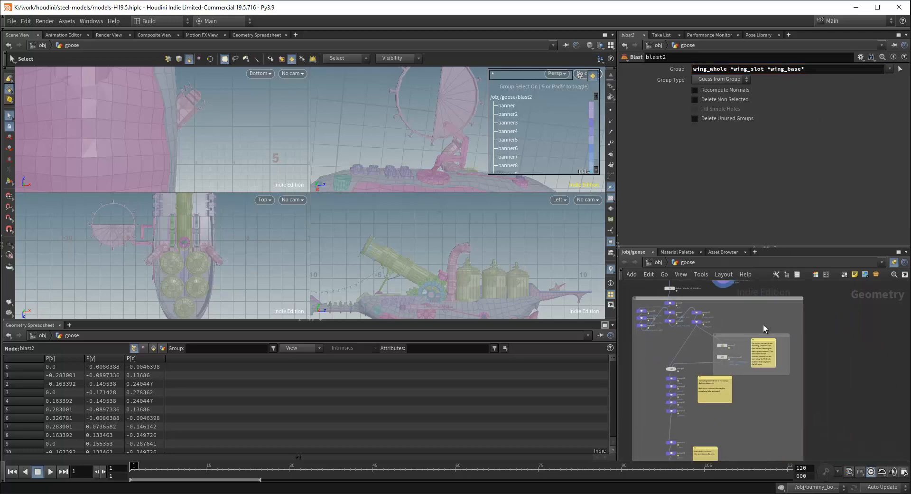
scroll(777, 347, "up", 1)
scroll(777, 347, "down", 3)
middle_click_drag(758, 446, 740, 380)
scroll(739, 420, "up", 1)
scroll(737, 422, "down", 4)
middle_click_drag(740, 430, 744, 356)
scroll(716, 399, "up", 5)
middle_click_drag(719, 413, 748, 369)
scroll(755, 363, "up", 3)
scroll(781, 334, "down", 2)
middle_click_drag(781, 334, 781, 374)
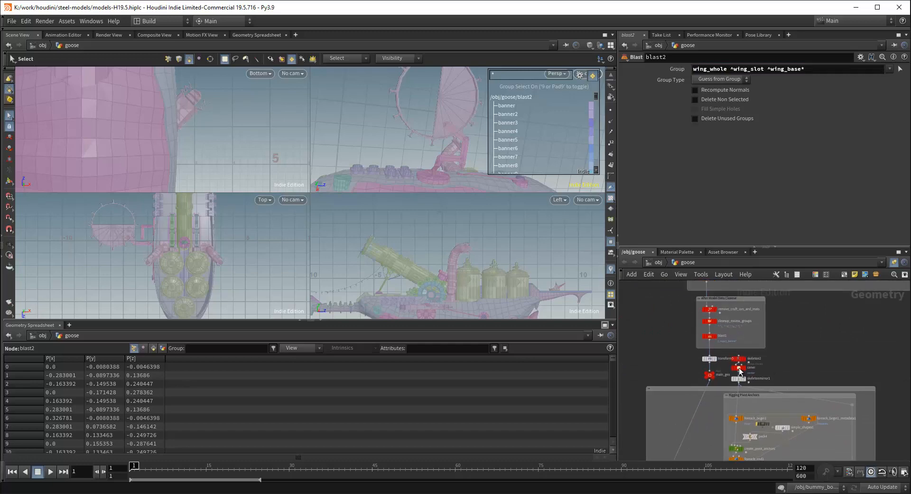
scroll(740, 371, "up", 4)
Select skeleton2, activate its viewport state, and examine the joint chain around the wing base
left_click(736, 353)
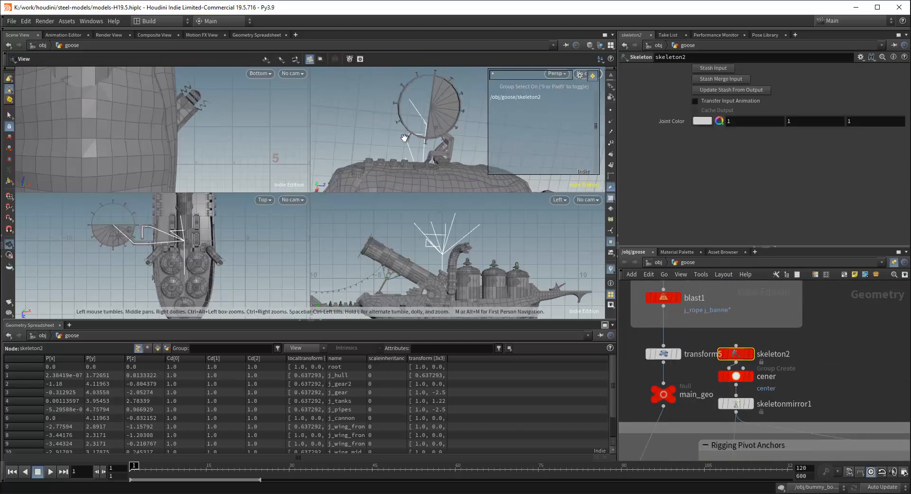
left_click_drag(404, 138, 420, 160)
key("Return")
right_click_drag(420, 160, 438, 169, "alt")
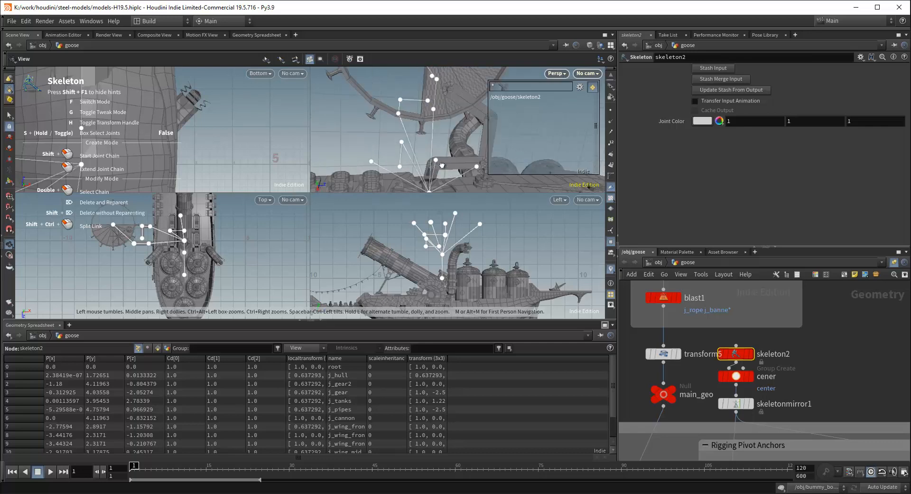
mouse_move(442, 165)
left_mouse_down("alt")
mouse_move(446, 151)
mouse_move(429, 154)
left_mouse_up("alt")
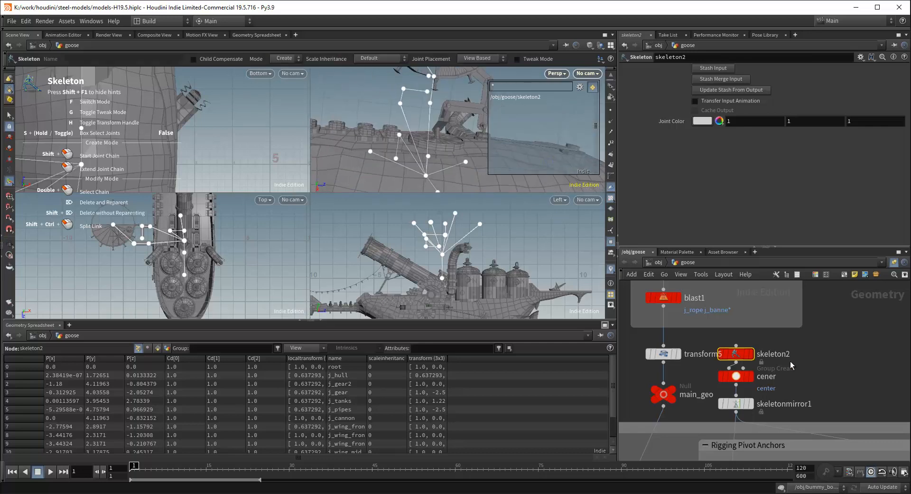
Display transform5 and inspect the front wing link joints in relation to the ship's geometry
left_click(682, 338)
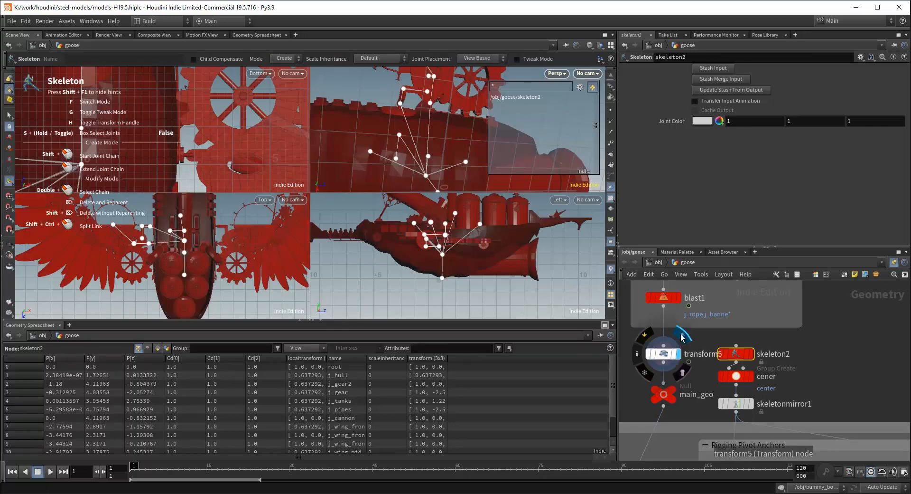
left_click_drag(425, 131, 457, 106, "alt")
middle_click_drag(457, 107, 451, 133, "alt")
left_click_drag(451, 133, 433, 150)
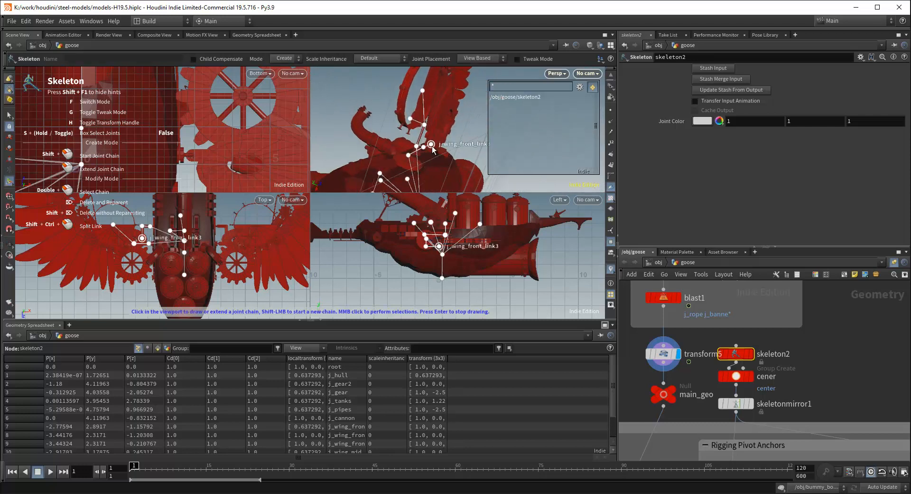
Survey the network from the skeleton nodes back up to the j_wing group nodes below delete_blanks_or_doubles
scroll(794, 352, "down", 5)
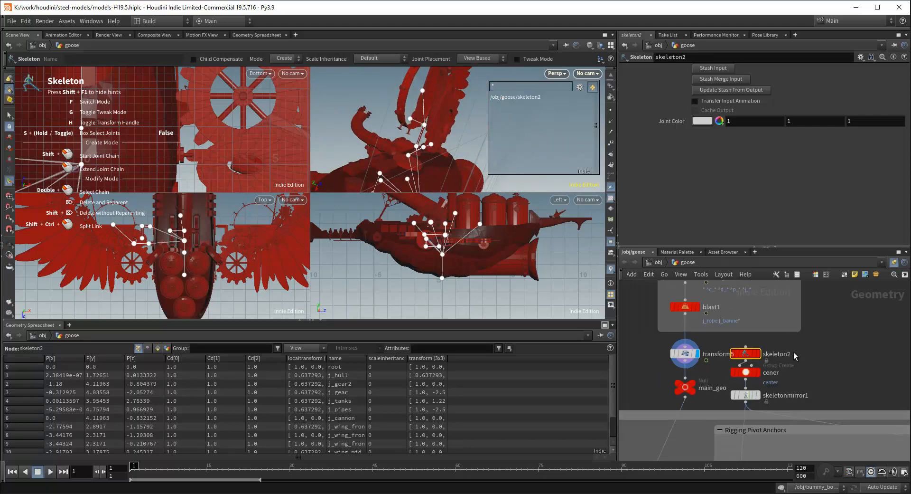
scroll(810, 349, "down", 2)
middle_click_drag(809, 297, 816, 414)
scroll(774, 390, "up", 6)
middle_click_drag(776, 386, 754, 314)
scroll(758, 363, "down", 3)
middle_click_drag(761, 418, 727, 479)
scroll(723, 386, "up", 4)
scroll(758, 345, "down", 4)
scroll(760, 313, "up", 2)
scroll(727, 341, "down", 3)
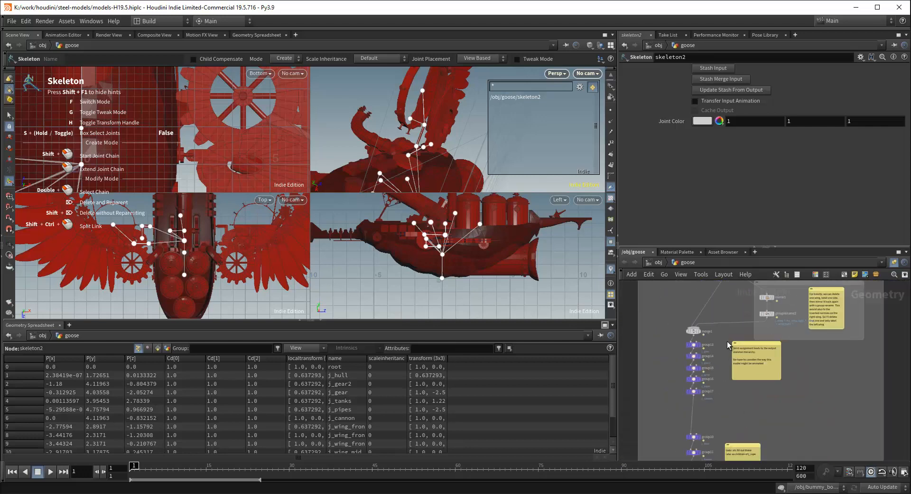
middle_click_drag(727, 340, 721, 418)
scroll(728, 322, "up", 5)
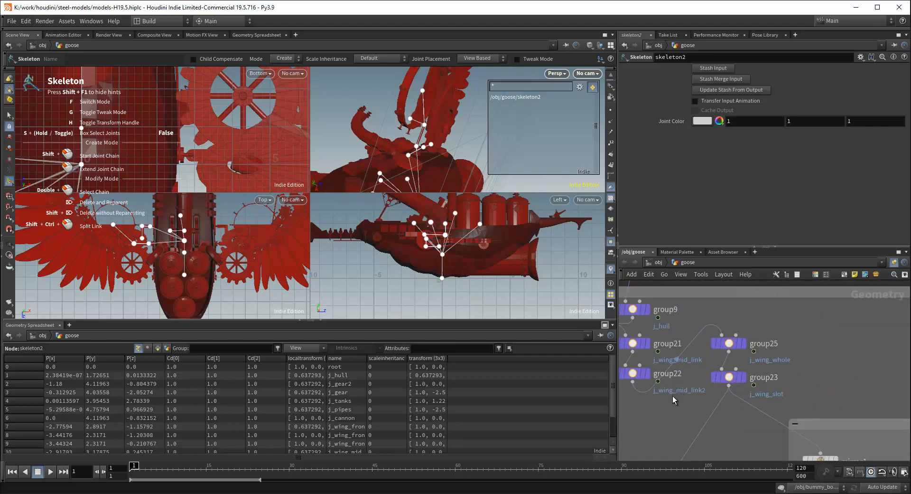
scroll(666, 409, "down", 2)
middle_click_drag(665, 412, 750, 420)
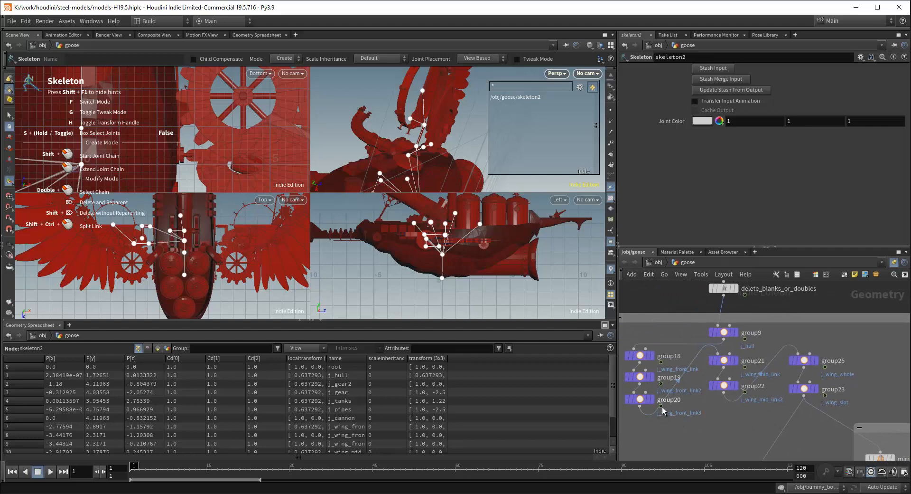
Select group20 to review the base group of j_wing_front_link3, and return to the file2 and blast2 branches
left_click(640, 400)
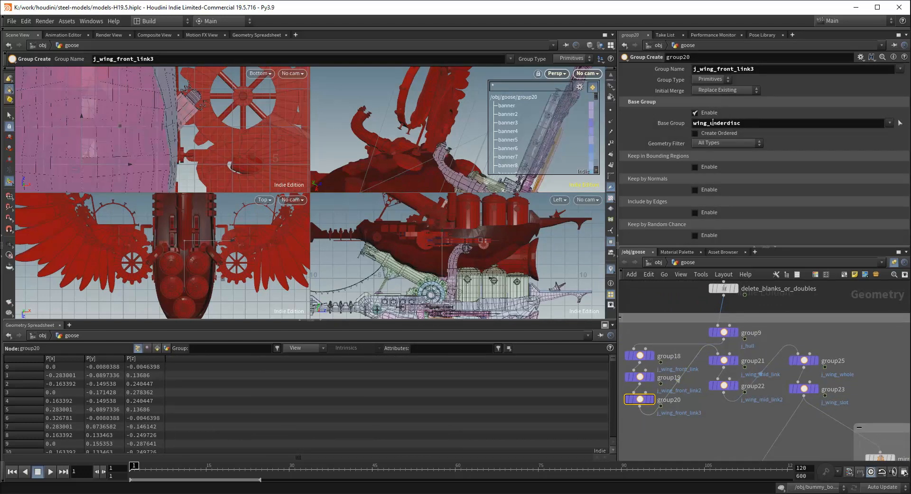
scroll(720, 419, "down", 8)
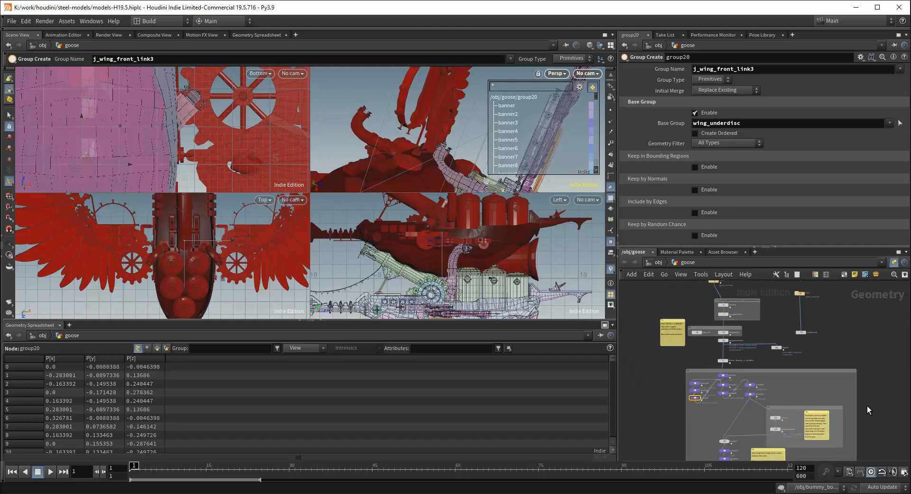
scroll(800, 411, "up", 5)
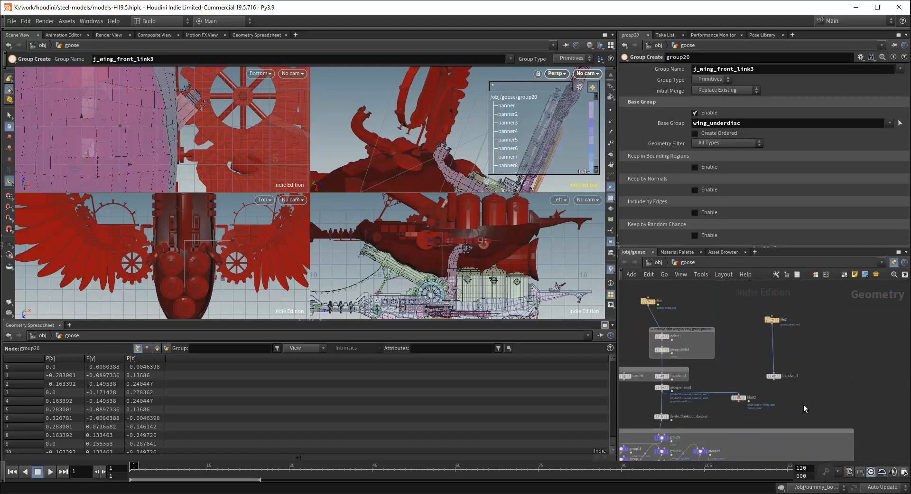
Display blast2 and extend its group to wing_whole ^wing_slot ^wing_base* ^wing_underdisc so the underdisc is also kept
scroll(783, 411, "up", 4)
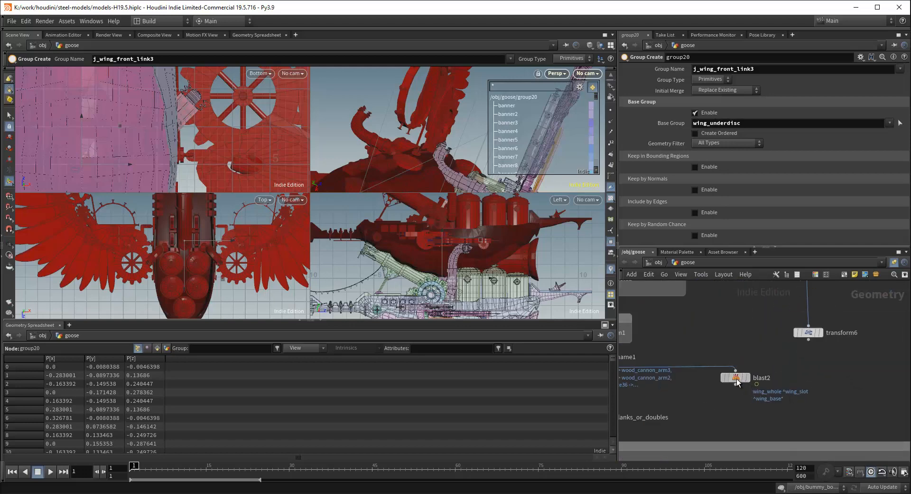
left_click(739, 377)
left_click(746, 367)
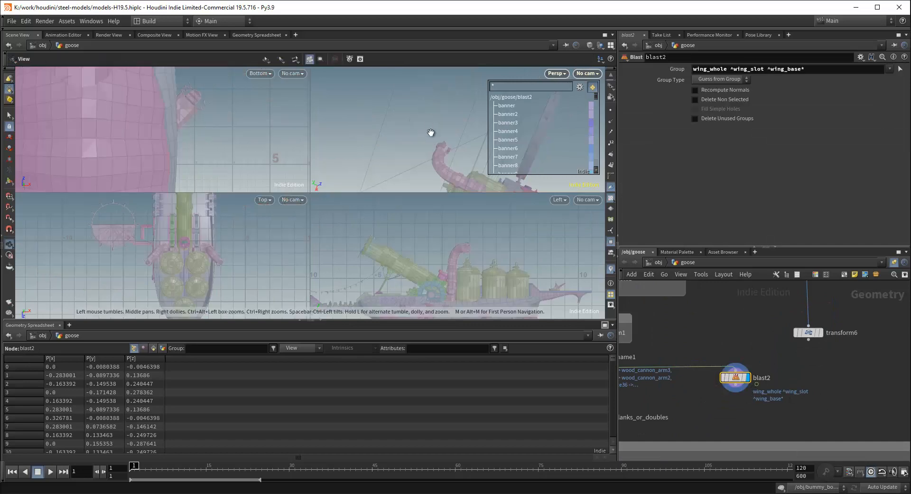
left_click_drag(472, 175, 429, 133, "alt")
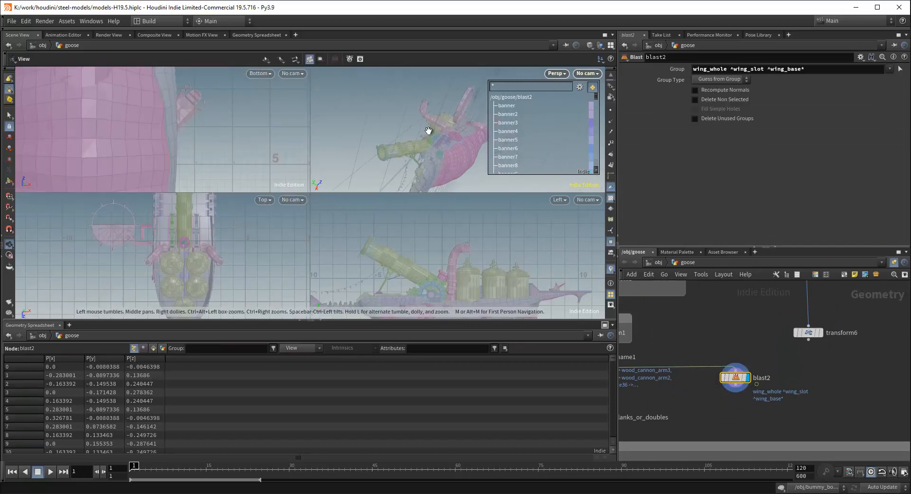
scroll(431, 134, "up", 3, "alt")
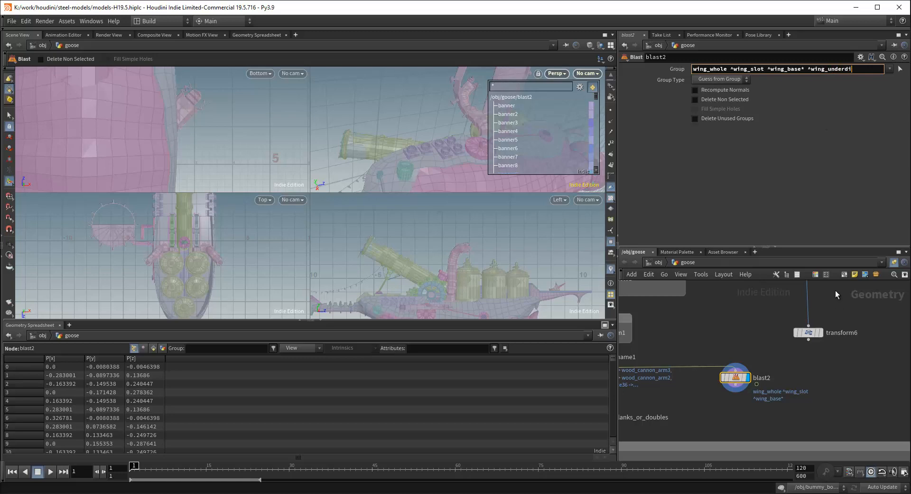
type("sc")
key("Return")
left_click_drag(438, 111, 555, 140)
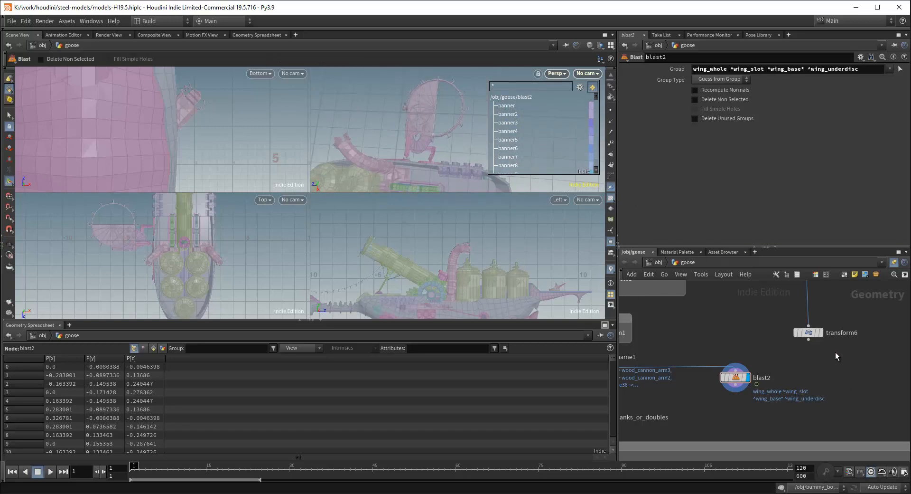
Display transform6 and move the node closer beneath file2
scroll(807, 368, "down", 2)
left_click(778, 362)
left_click(777, 363)
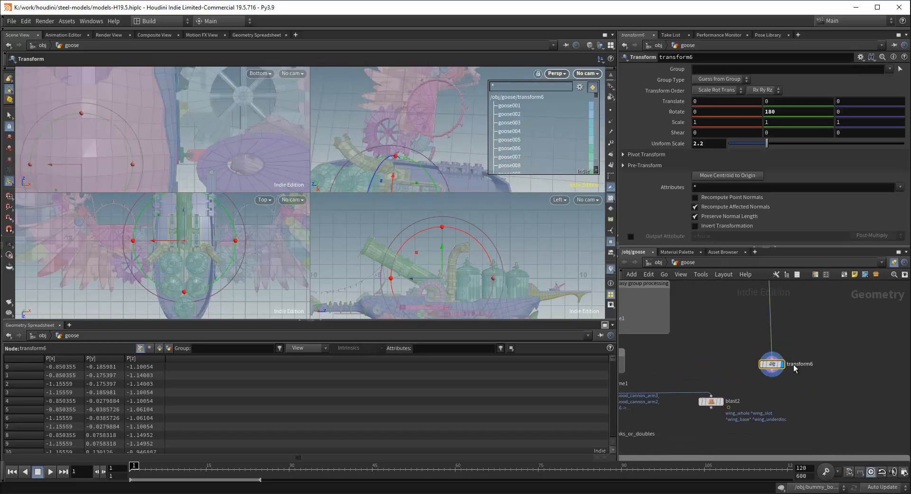
scroll(807, 330, "down", 1)
middle_click_drag(806, 330, 814, 354)
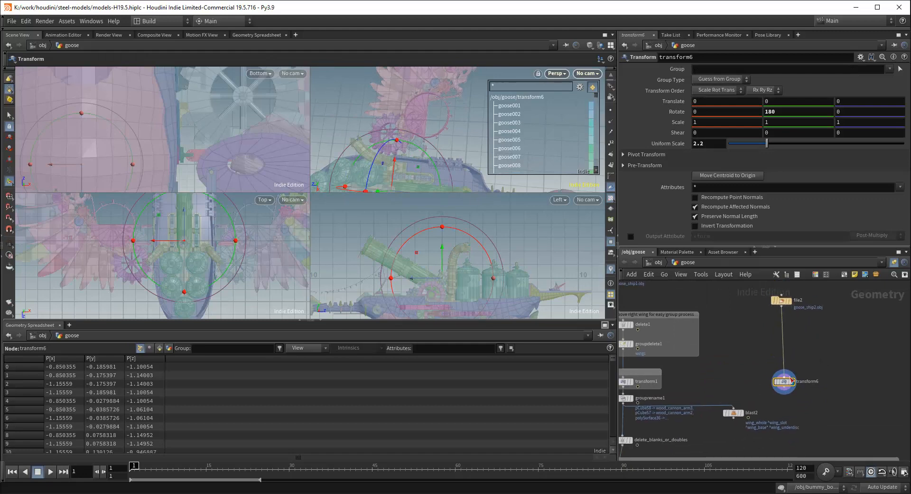
left_click_drag(784, 382, 781, 345)
Add a Group Create node below transform6 and connect it to transform6's output
key("Tab")
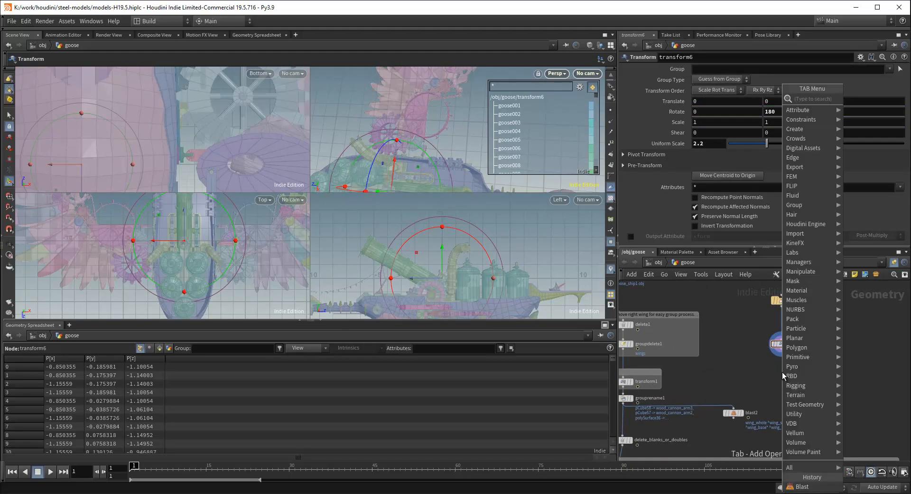
type("gro")
key("Return")
left_click(782, 371)
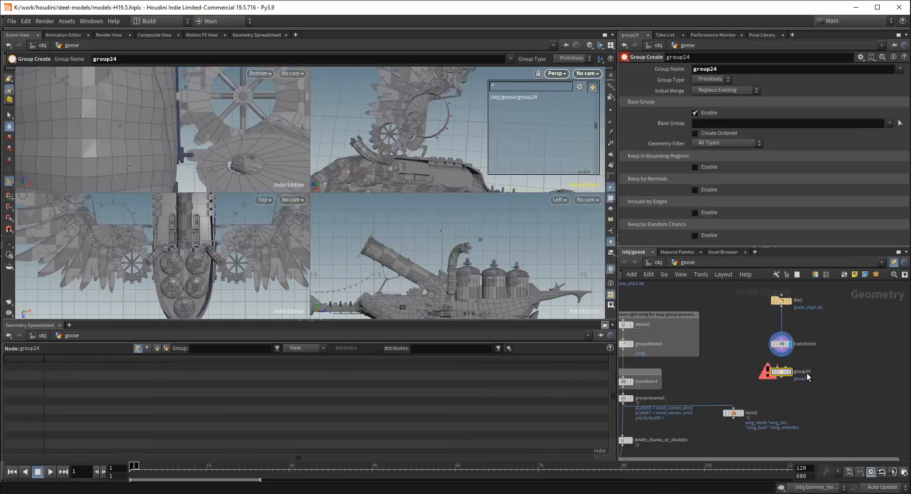
scroll(807, 372, "up", 1)
mouse_move(774, 335)
left_mouse_down()
mouse_move(774, 320)
mouse_move(779, 356)
mouse_move(785, 320)
mouse_move(784, 346)
left_mouse_up()
Start picking group24's base group in the perspective view and select the spoked gear beside the wing
scroll(801, 334, "down", 1)
key("Escape")
right_click_drag(367, 118, 412, 174)
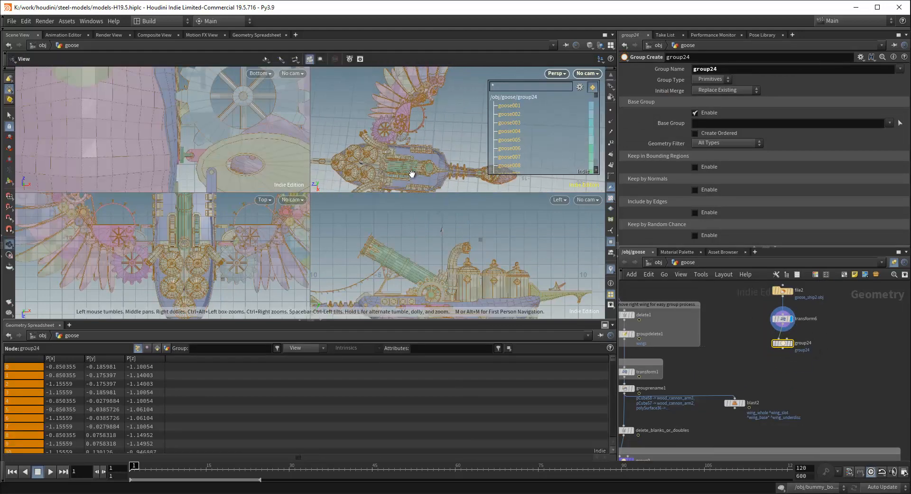
left_click_drag(424, 161, 385, 163)
key("Return")
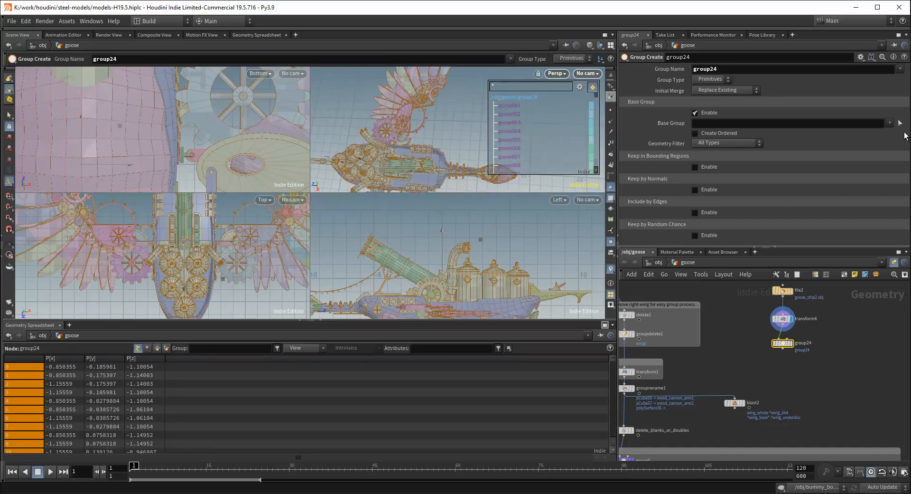
left_click(899, 124)
key("space")
middle_click_drag(472, 106, 449, 156)
right_click_drag(449, 157, 458, 124)
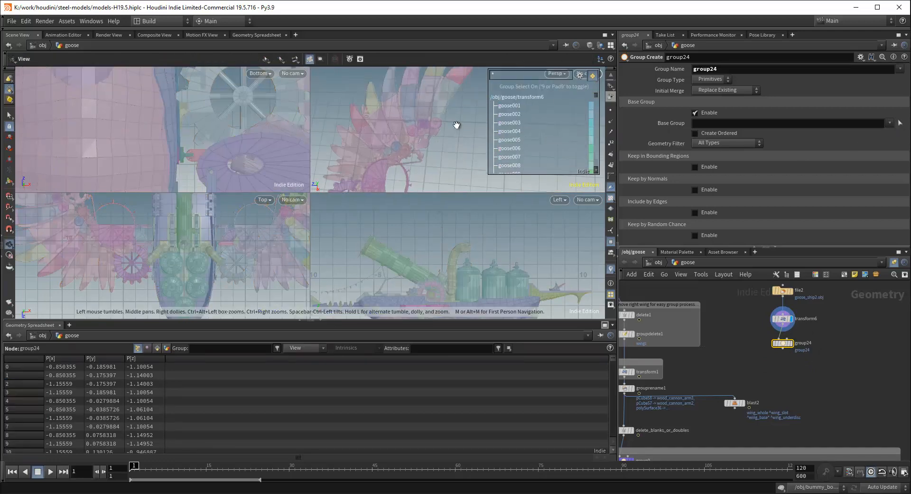
middle_click_drag(457, 123, 473, 148)
left_click_drag(473, 148, 494, 149)
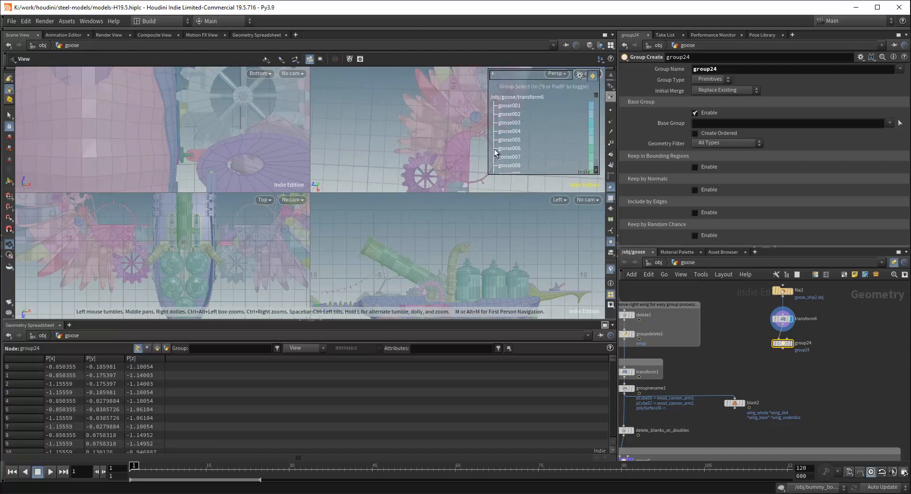
key("s")
left_click(423, 161)
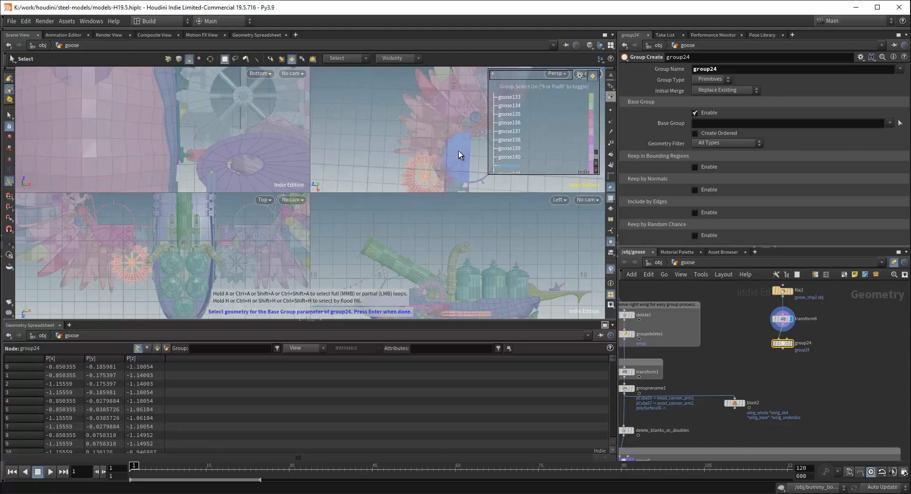
Add the lower and upper feather pieces of the same wing to the base group selection
left_click(429, 141, "shift")
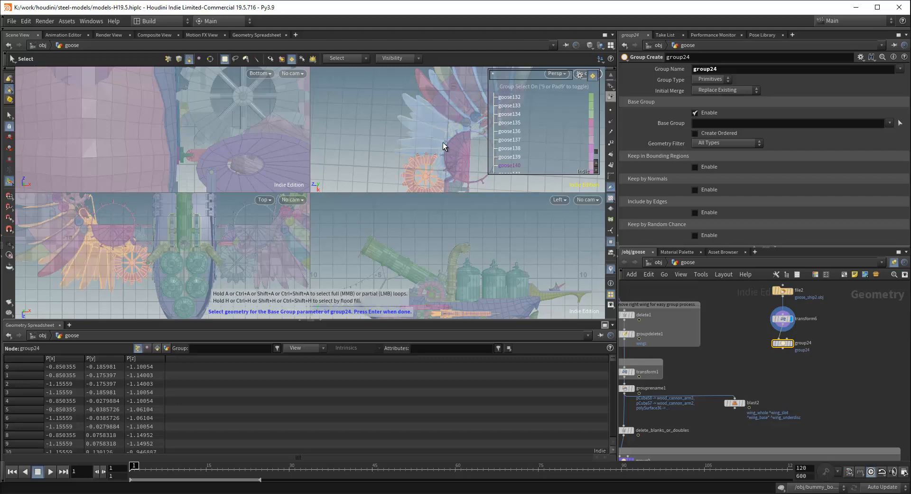
left_click(452, 117, "shift")
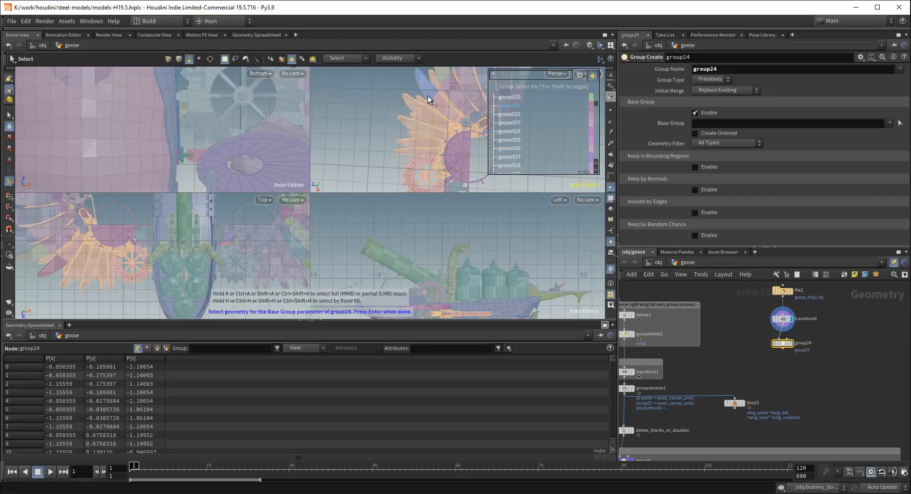
left_click(429, 99, "shift")
left_click(443, 76, "shift")
left_click(463, 97, "shift")
key("space")
scroll(445, 95, "down", 1)
left_click_drag(446, 95, 432, 126)
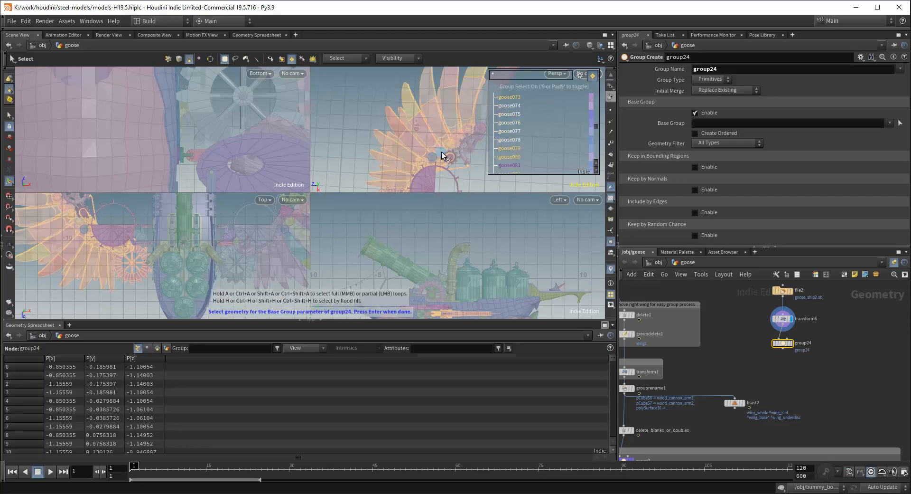
Add the outer feathers and the small mechanical parts along the wing's arm to the selection
key("space")
left_click_drag(456, 154, 503, 144)
key("space")
key("space")
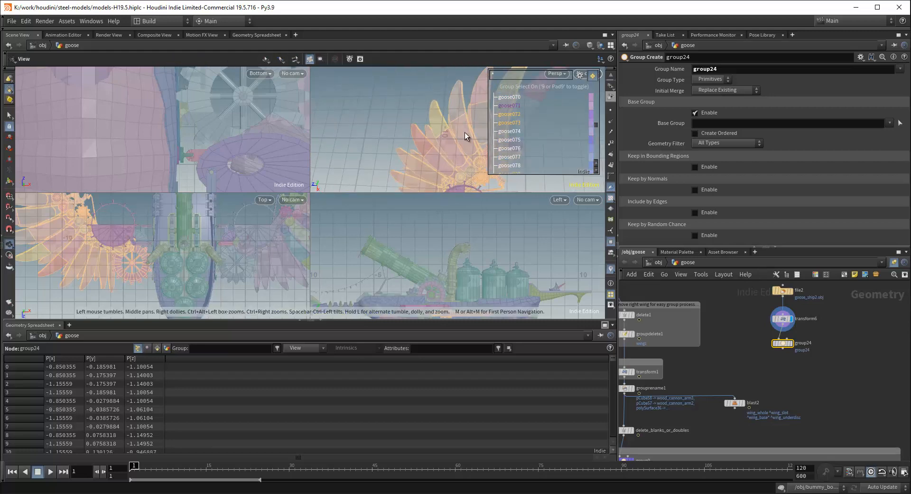
key("space")
middle_click_drag(459, 142, 445, 151)
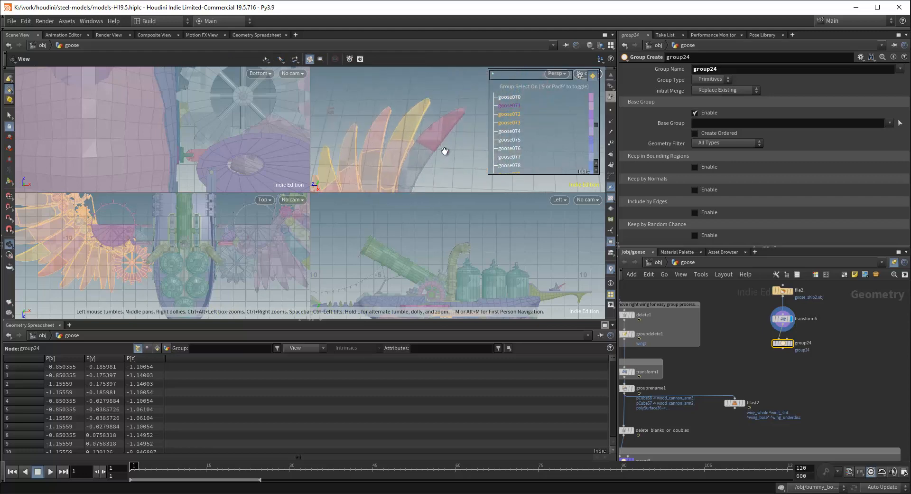
key("space")
left_click_drag(429, 177, 416, 144)
key("space")
key("space")
key("space")
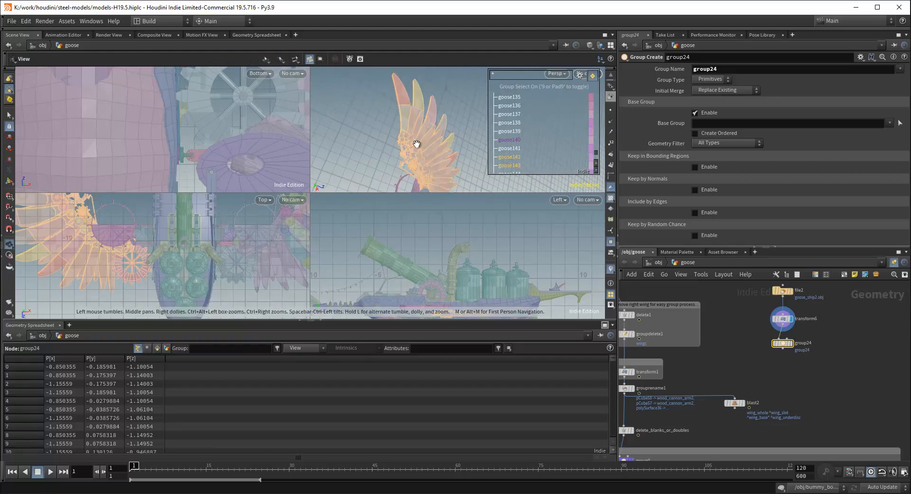
Check the wing for missed pieces and accept the selection as group24's base group
middle_click_drag(417, 145, 416, 126)
right_click_drag(398, 97, 423, 122)
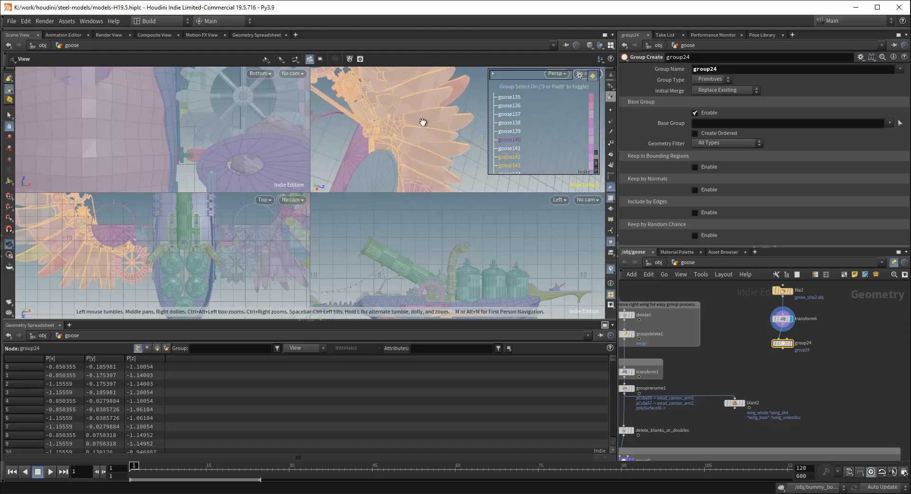
left_click_drag(423, 122, 407, 112)
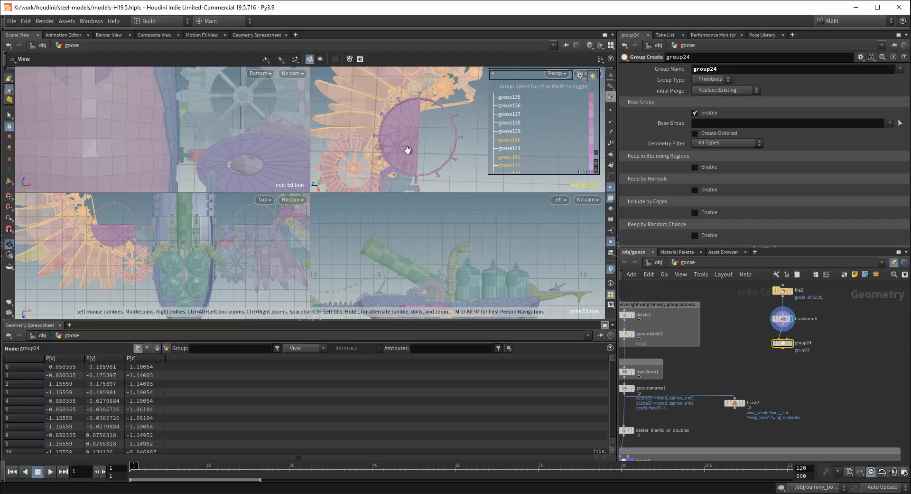
left_click_drag(408, 150, 417, 112)
key("Return")
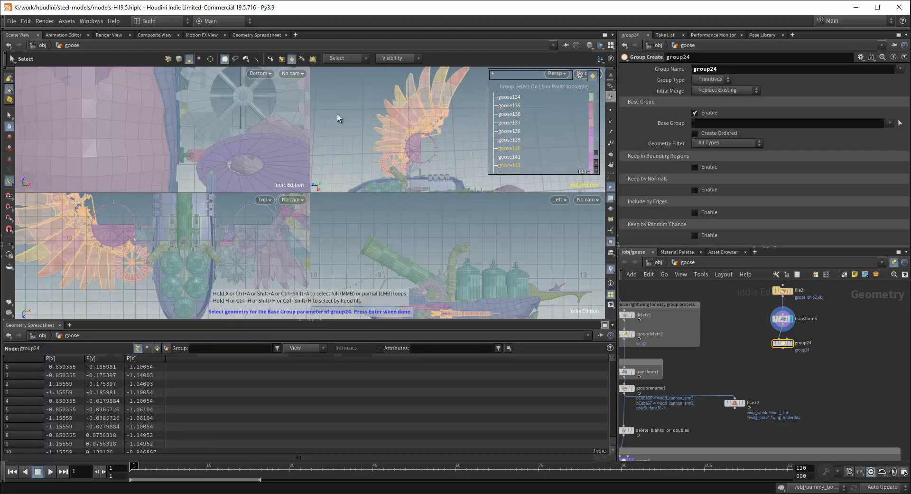
key("Return")
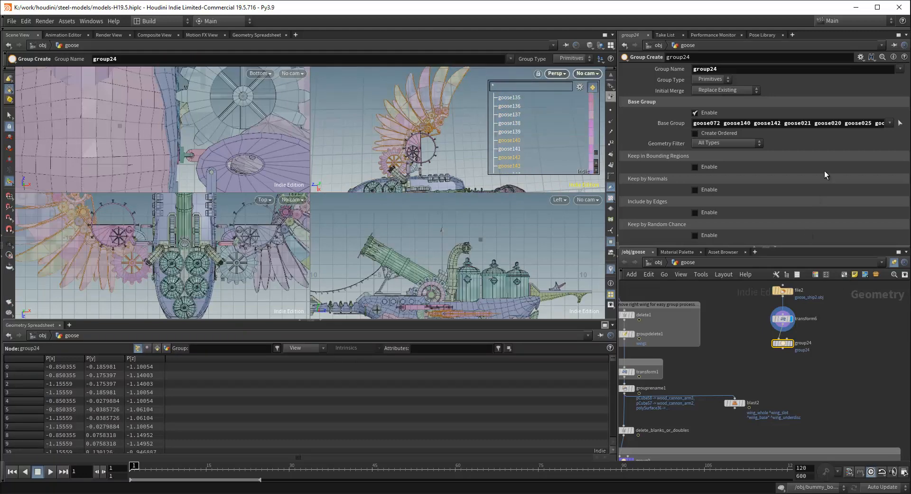
Add a Blast node connected below group24
middle_click_drag(842, 333, 810, 354)
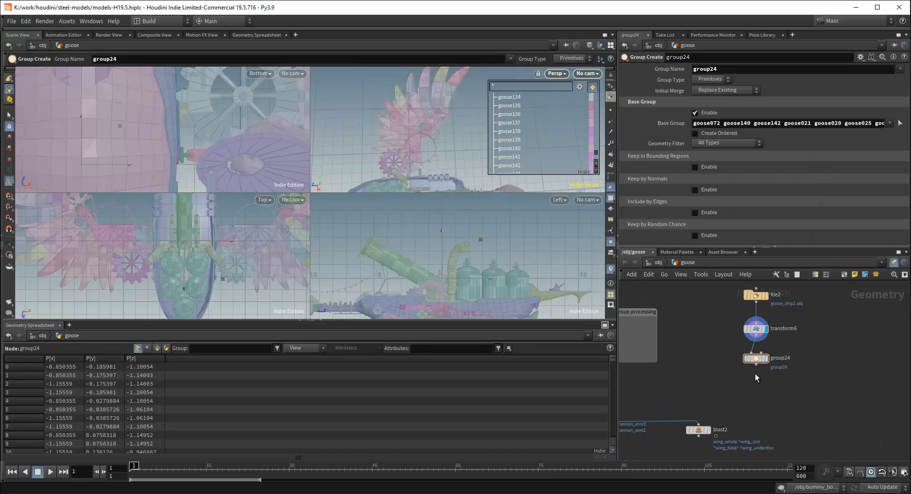
key("Tab")
type("bla")
key("Return")
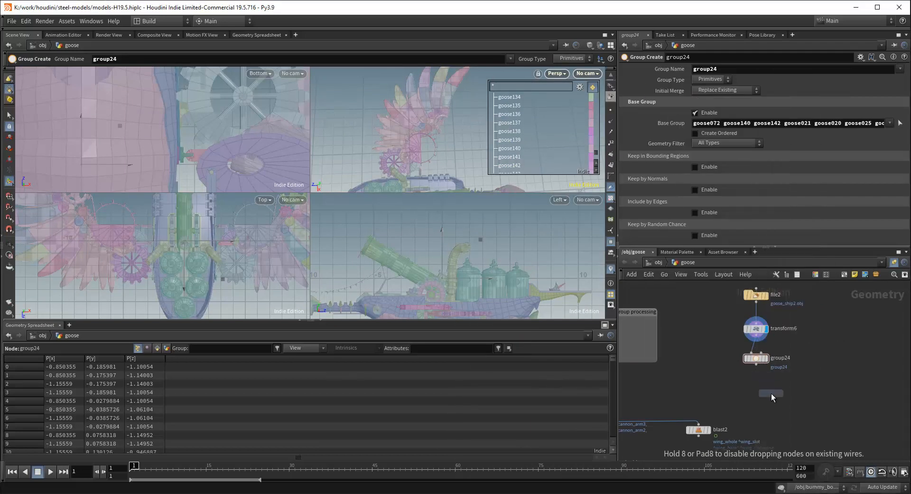
left_click(771, 393)
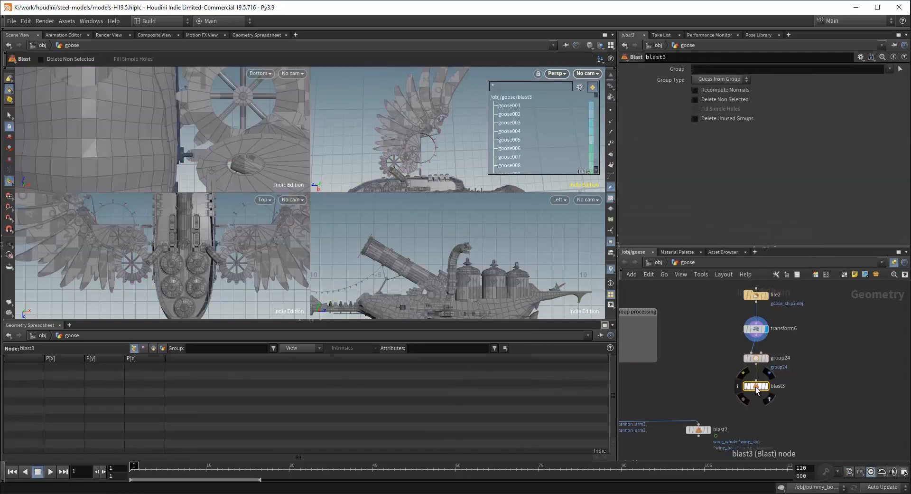
Name the group created by group24 version2
left_click(756, 359)
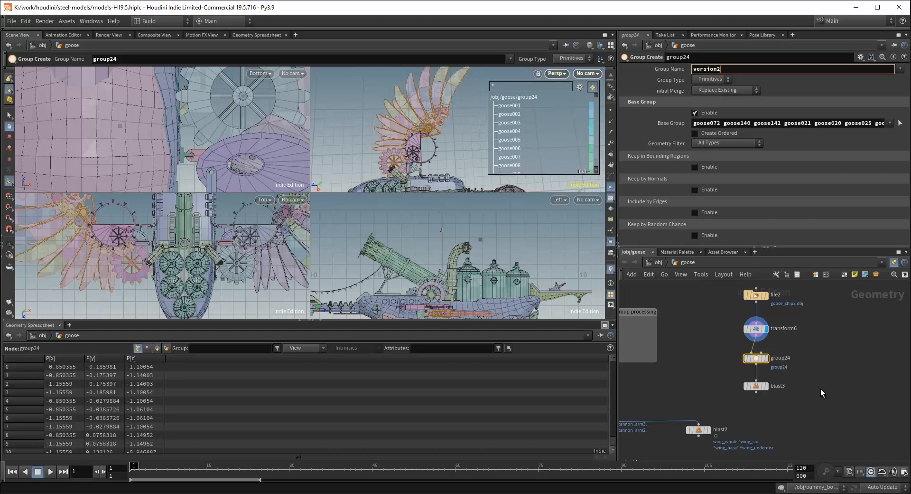
key("Return")
scroll(807, 383, "up", 1)
Set blast3's group to !version2 and display the node to inspect the isolated wing
left_click(755, 387)
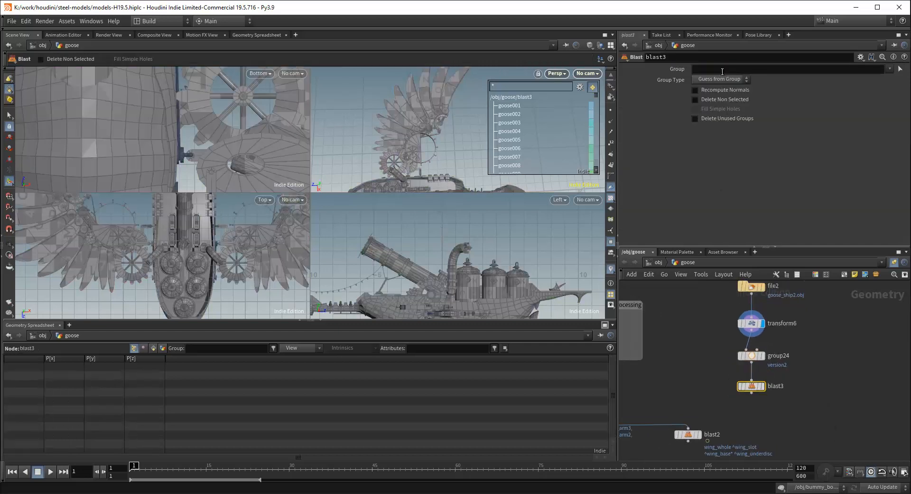
type("!version2")
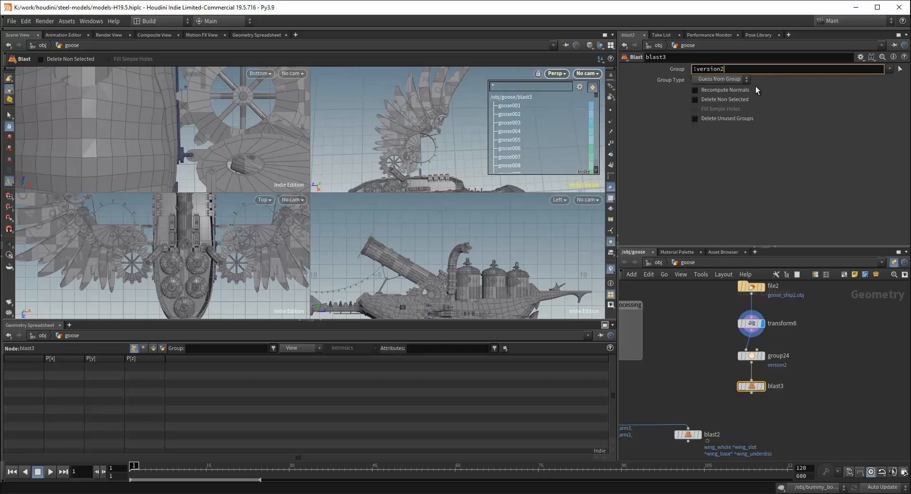
key("Return")
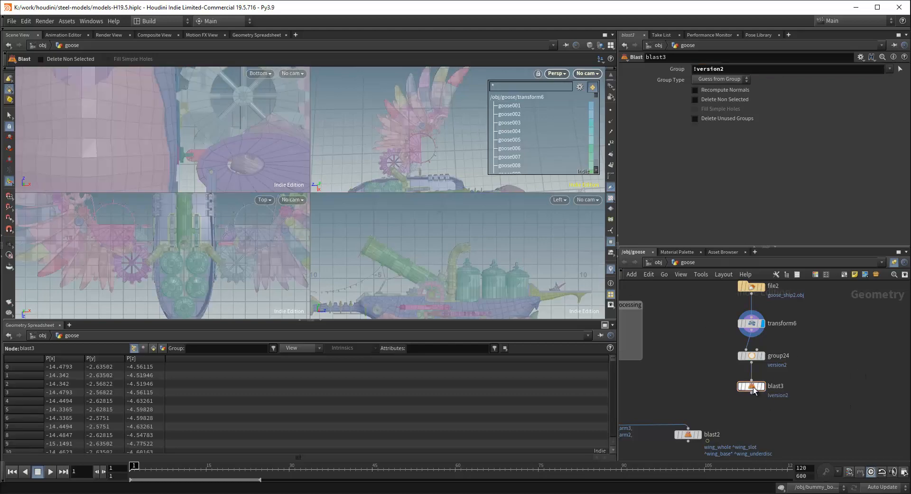
left_click(764, 369)
left_click_drag(447, 183, 427, 125, "alt")
key("Return")
scroll(808, 369, "down", 3)
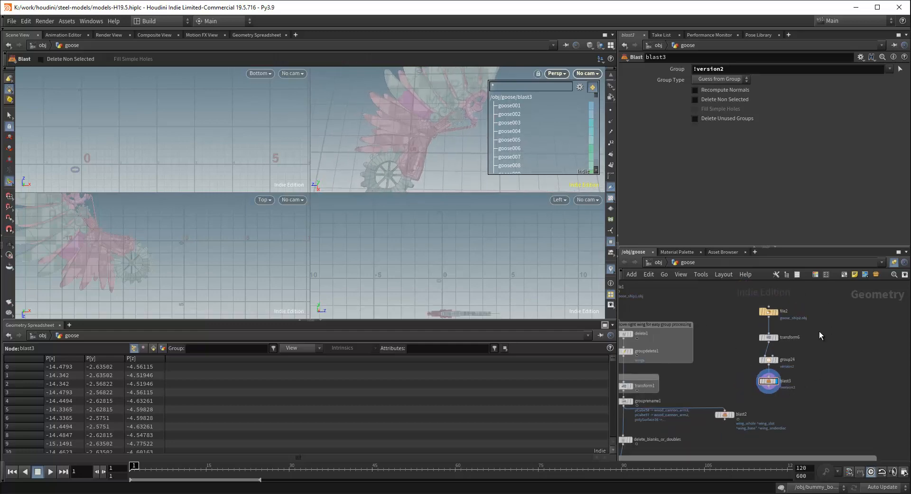
Move transform6, group24 and blast3 up as a compact chain, and place file2 higher above them
left_click_drag(826, 309, 758, 387)
left_click_drag(825, 331, 757, 386)
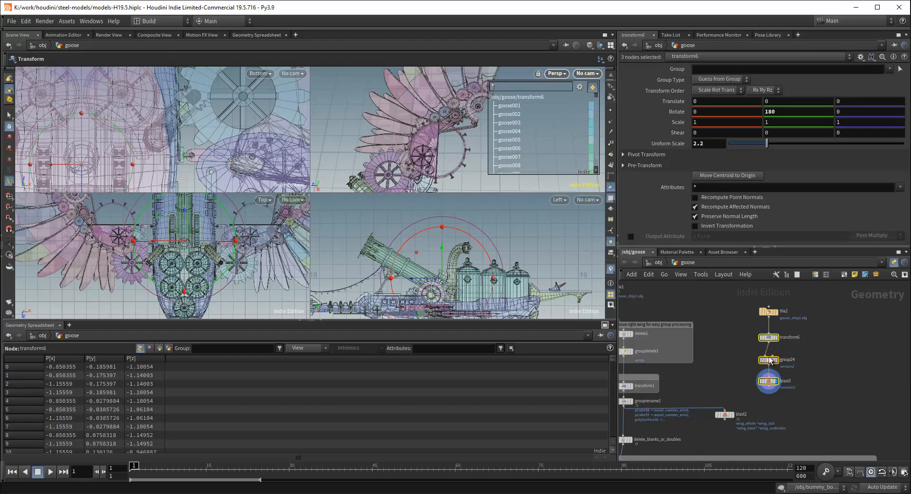
mouse_move(770, 357)
left_mouse_down()
mouse_move(769, 349)
mouse_move(761, 390)
mouse_move(766, 345)
mouse_move(769, 360)
left_mouse_up()
left_click(820, 358)
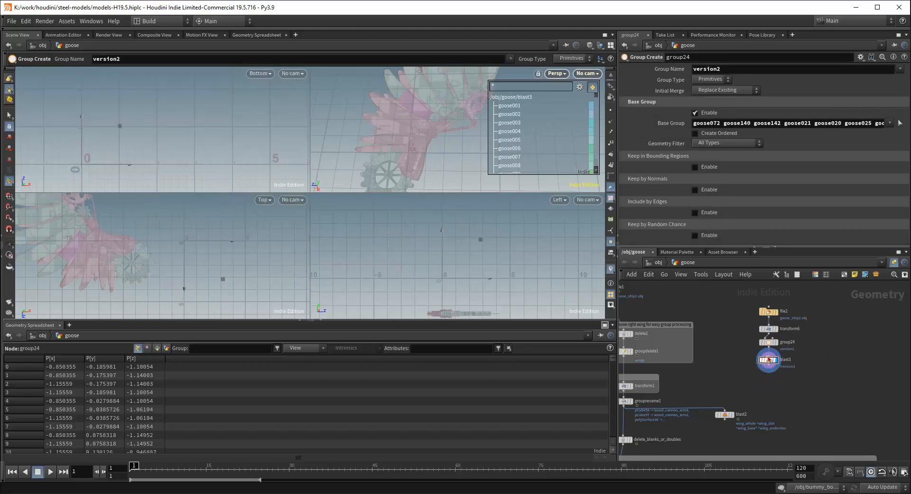
scroll(762, 356, "down", 2)
left_click_drag(767, 319, 767, 302)
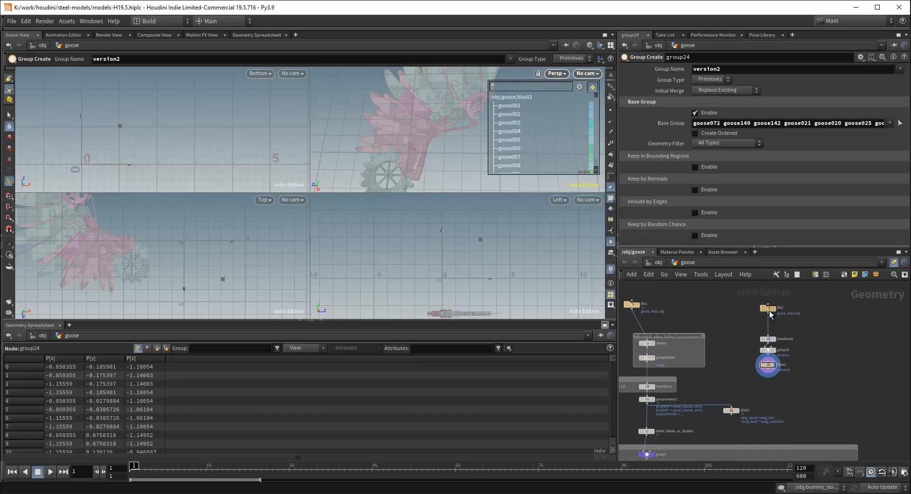
Shift transform6, group24 and blast3 slightly closer to file2 and inspect the isolated wing
left_click(768, 339)
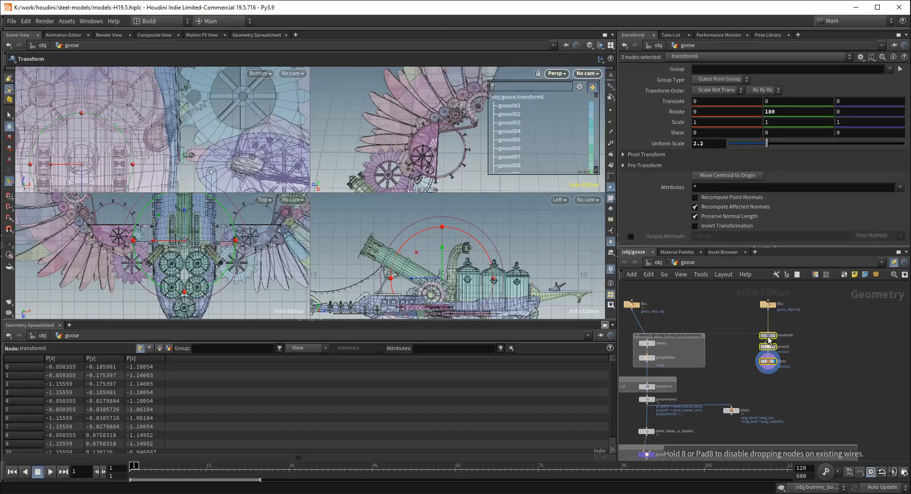
scroll(789, 383, "up", 2)
key("Escape")
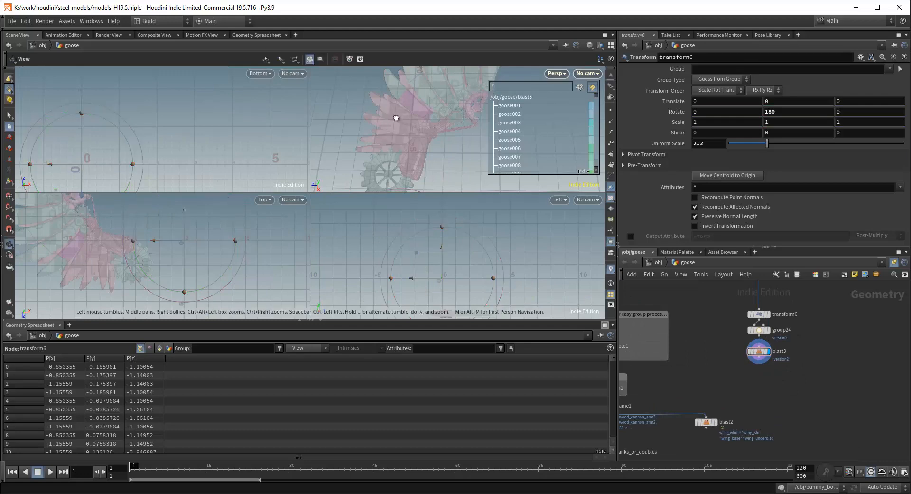
left_click_drag(397, 116, 391, 143)
left_click_drag(443, 99, 424, 142)
key("Return")
Examine the joint group section and the blast2 branch to find where the new wing should enter the network
scroll(742, 373, "down", 2)
middle_click_drag(720, 374, 786, 351)
mouse_move(741, 456)
middle_mouse_down()
mouse_move(747, 417)
mouse_move(688, 330)
middle_mouse_up()
scroll(747, 416, "down", 1)
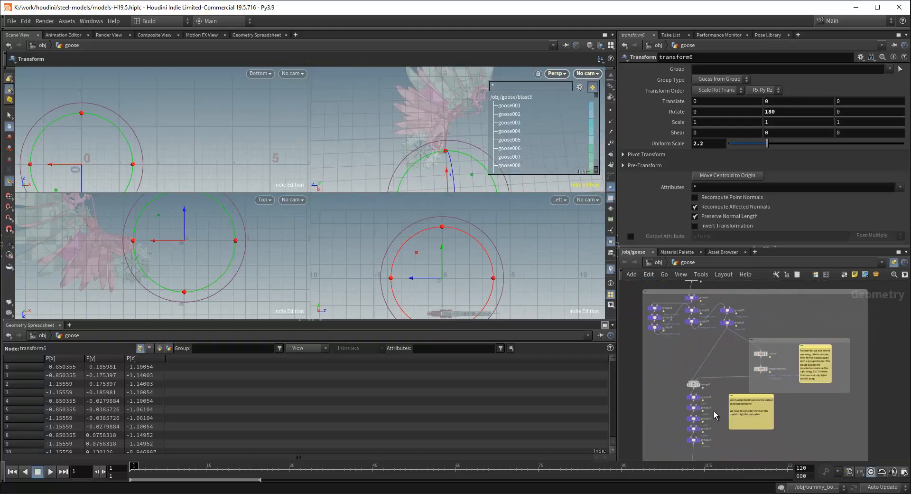
scroll(716, 409, "up", 5)
middle_click_drag(717, 407, 721, 341)
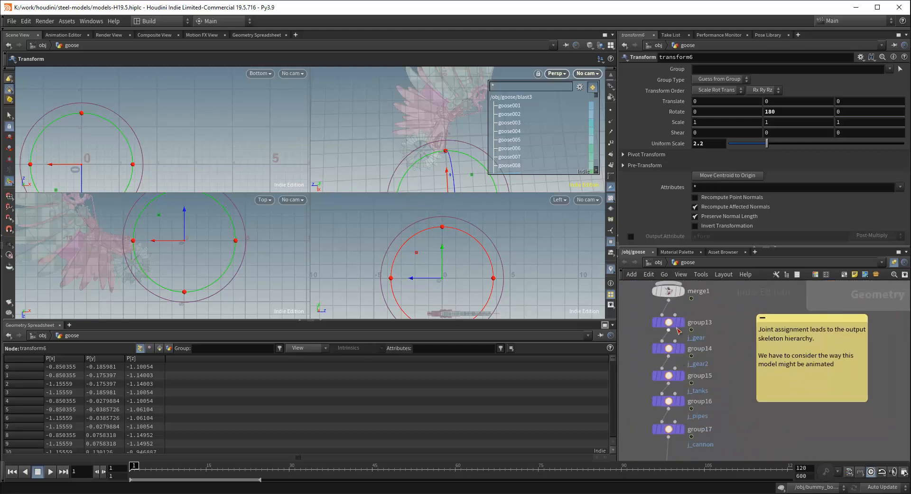
scroll(733, 357, "down", 5)
middle_click_drag(690, 305, 629, 463)
scroll(781, 340, "up", 3)
middle_click_drag(781, 340, 777, 378)
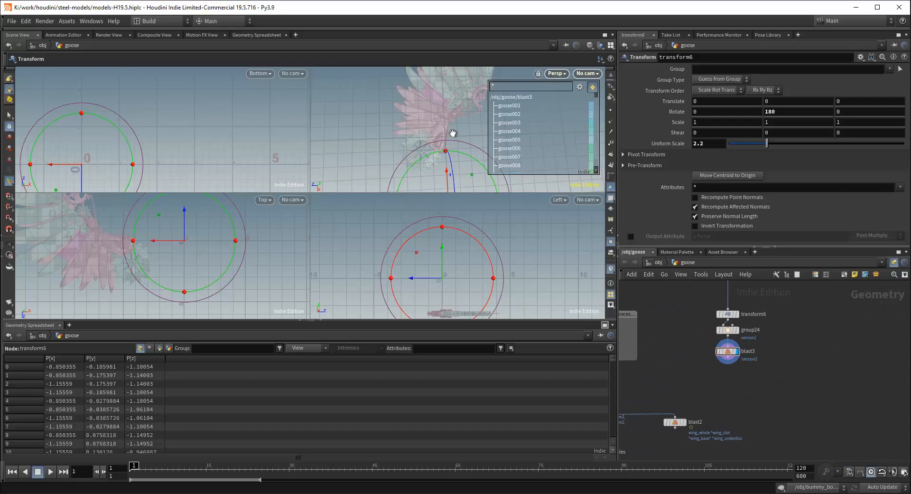
left_click_drag(453, 132, 462, 127, "alt")
scroll(766, 362, "down", 3)
middle_click_drag(766, 361, 798, 312)
scroll(705, 375, "up", 3)
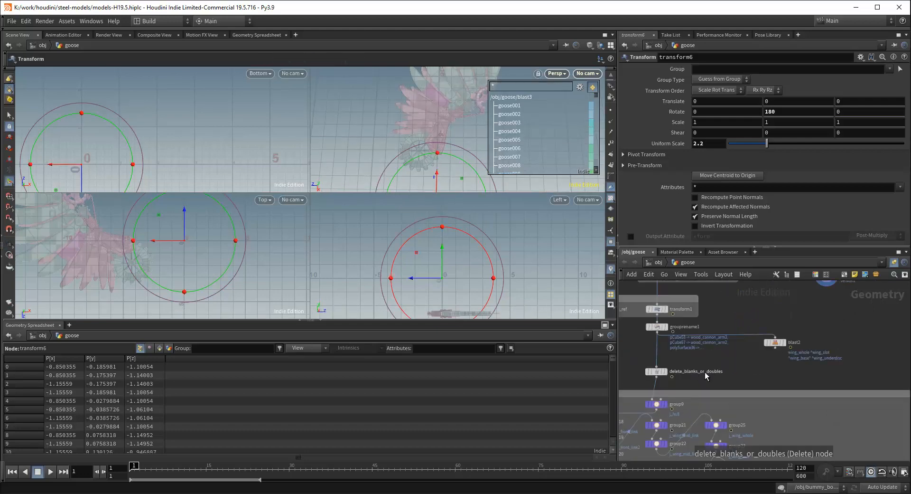
middle_click_drag(747, 357, 762, 344)
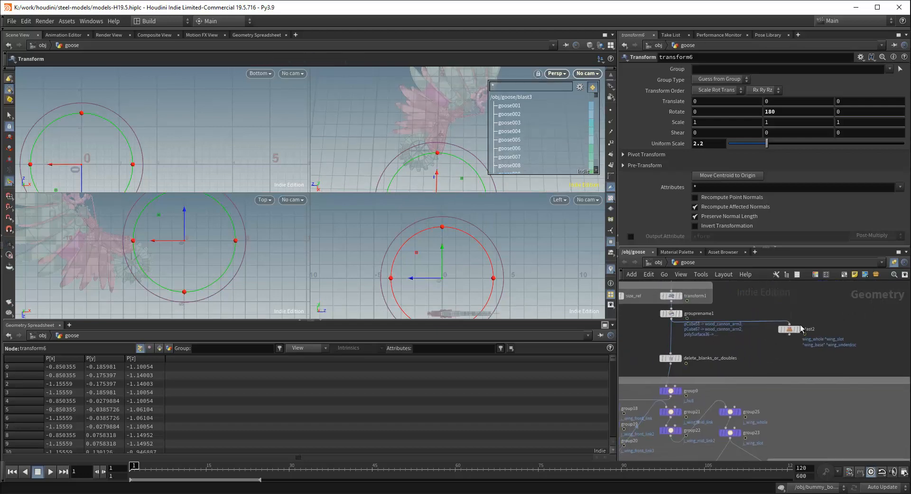
Add a Merge node below blast2 and wire its output into delete_blanks_or_doubles
middle_click_drag(844, 317, 766, 320)
key("Tab")
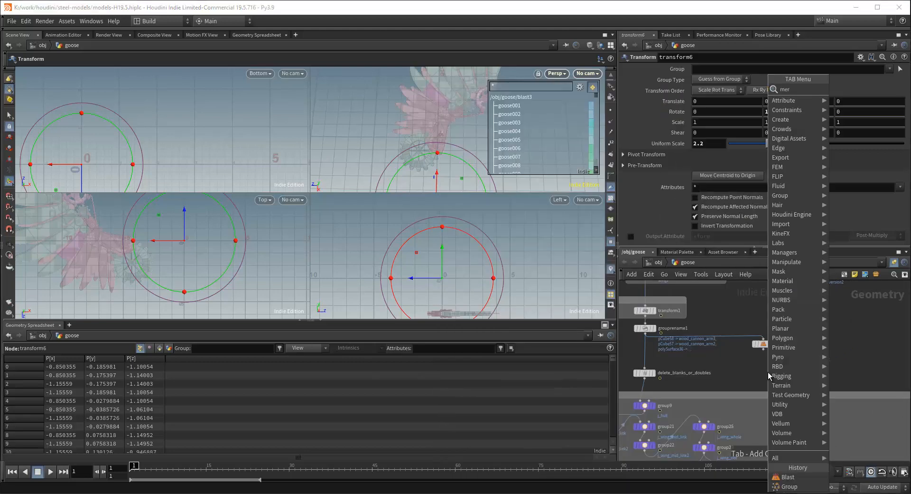
key("Return")
key("Escape")
left_click(749, 362)
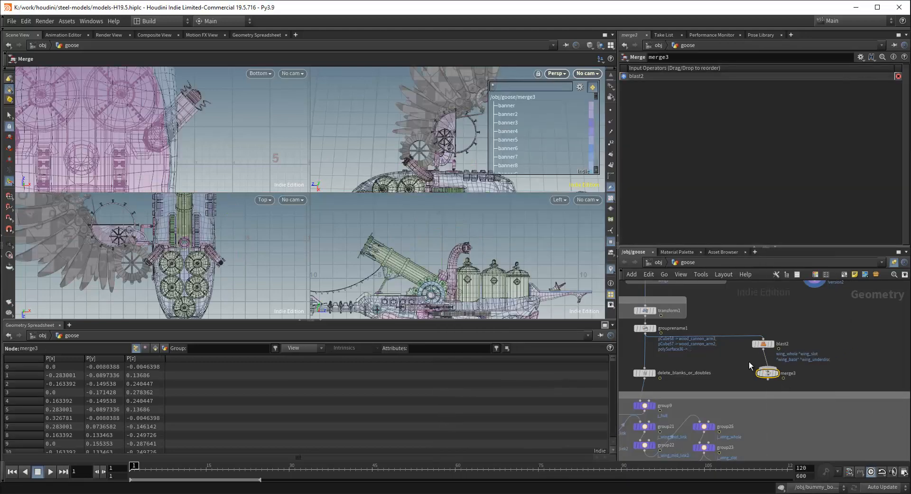
left_click_drag(764, 386, 656, 374)
mouse_move(764, 344)
left_mouse_down()
mouse_move(733, 335)
mouse_move(763, 343)
left_mouse_up()
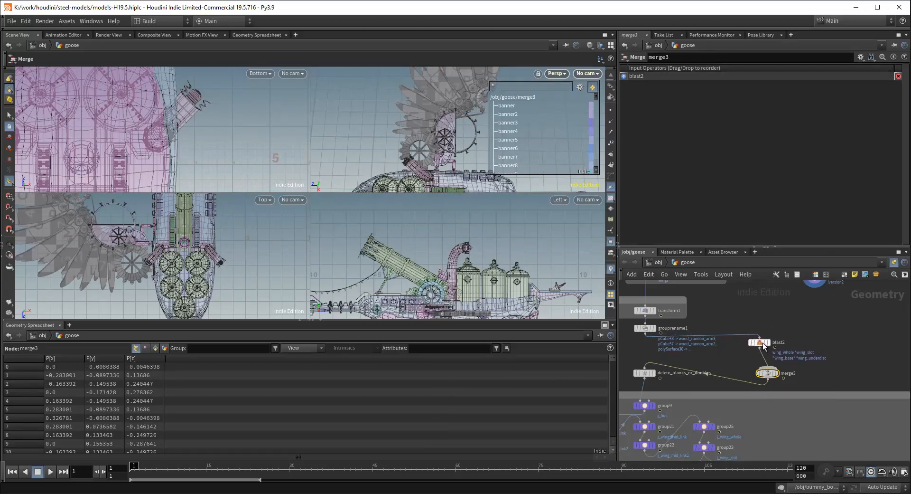
Connect blast3 into merge3 as the second input and display delete_blanks_or_doubles
middle_click_drag(824, 331, 783, 350)
left_click_drag(780, 305, 720, 408)
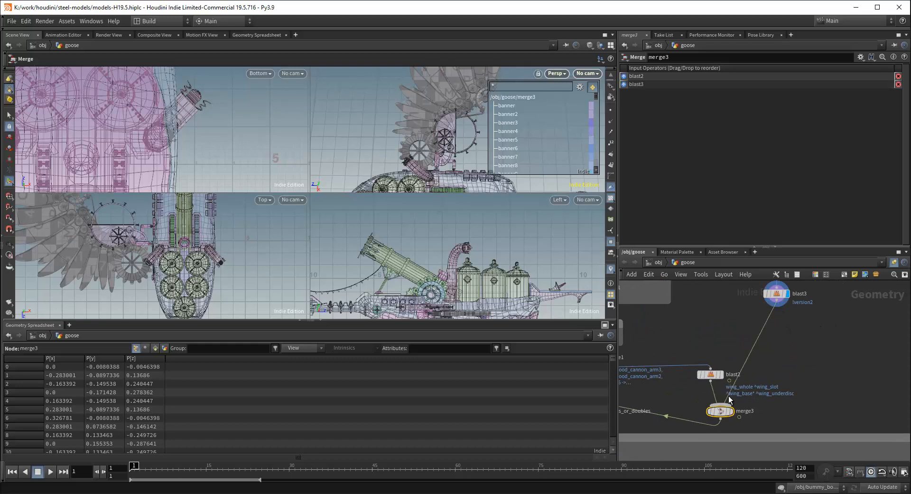
scroll(802, 346, "down", 2)
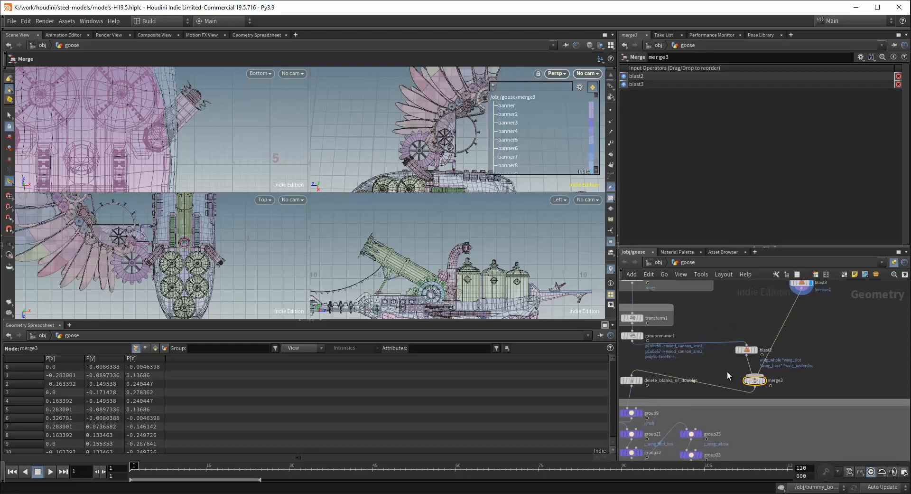
mouse_move(816, 341)
middle_mouse_down()
mouse_move(788, 368)
mouse_move(832, 347)
middle_mouse_up()
scroll(831, 346, "down", 1)
left_click_drag(709, 364, 805, 373)
Inspect the merged wing on the ship and the joint group nodes downstream of delete_blanks_or_doubles
left_click_drag(444, 140, 415, 107, "alt")
middle_click_drag(769, 377, 779, 339)
scroll(779, 339, "down", 3)
scroll(728, 361, "up", 5)
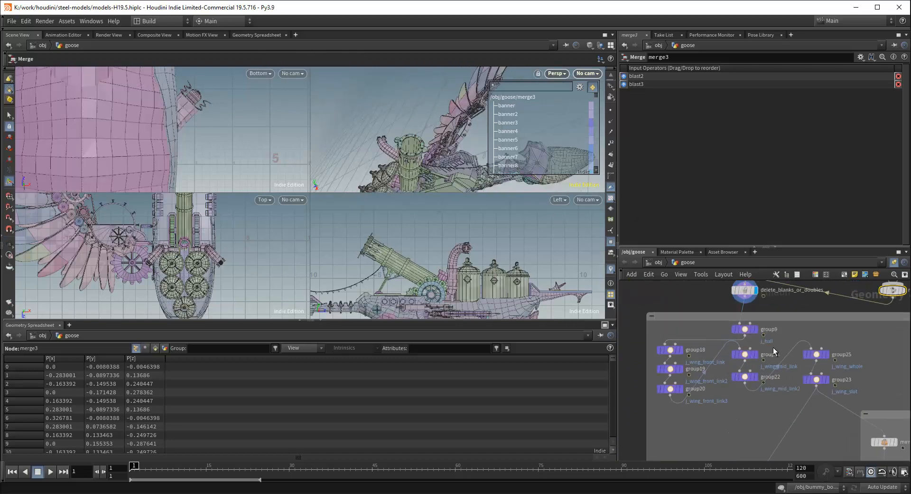
middle_click_drag(756, 417, 684, 368)
scroll(702, 367, "down", 1)
middle_click_drag(688, 433, 703, 412)
middle_click_drag(699, 379, 694, 456)
middle_click_drag(883, 291, 763, 357)
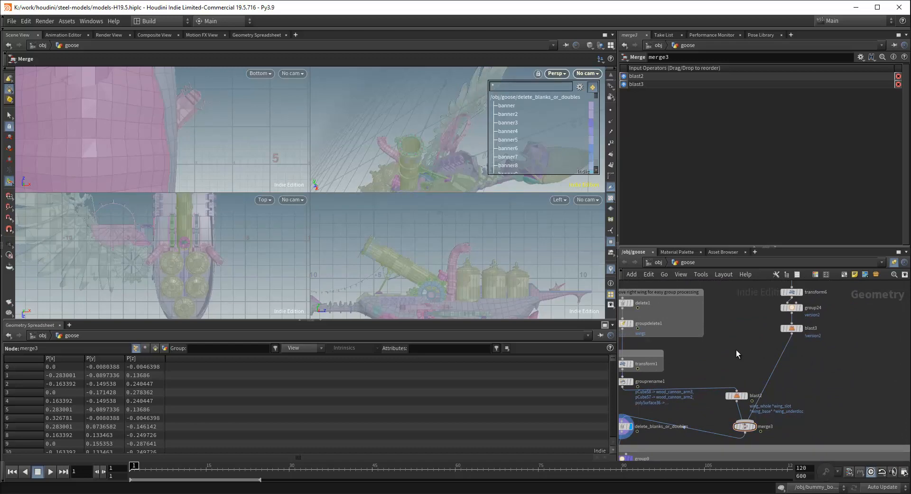
Add a Group Rename node and insert it on the wire between blast3 and merge3
key("Tab")
type("grou")
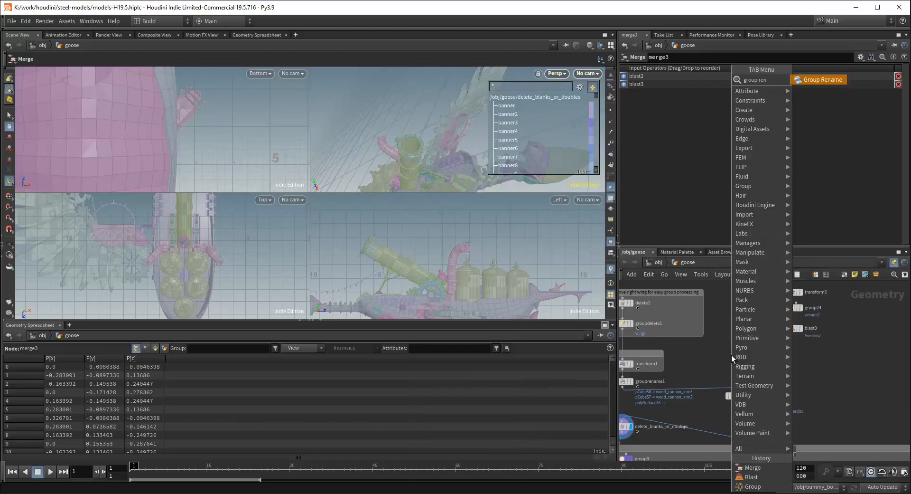
type("p rename")
key("Return")
left_click(790, 371)
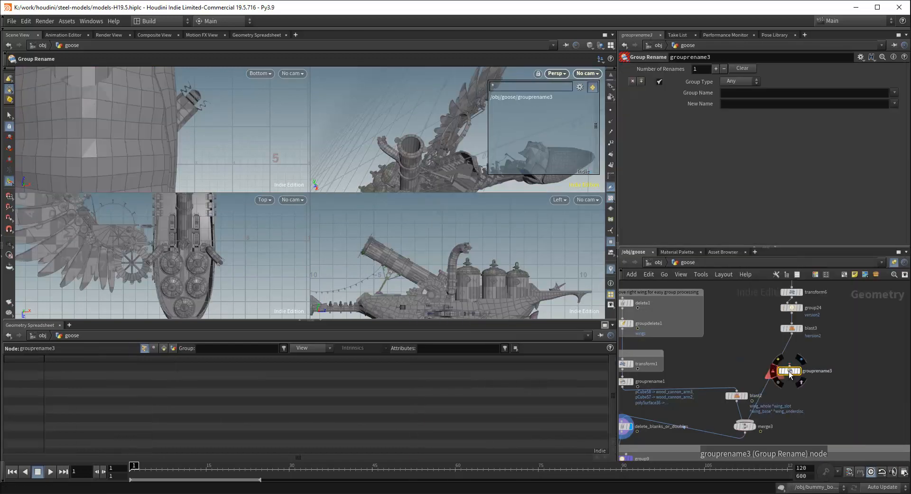
left_click_drag(782, 365, 795, 383)
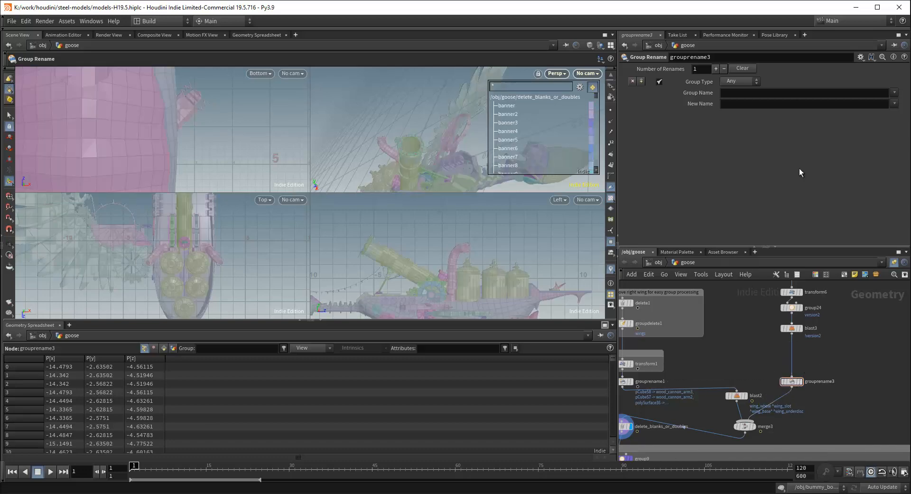
Browse the group names available to grouprename3
left_click(896, 94)
scroll(884, 325, "down", 10)
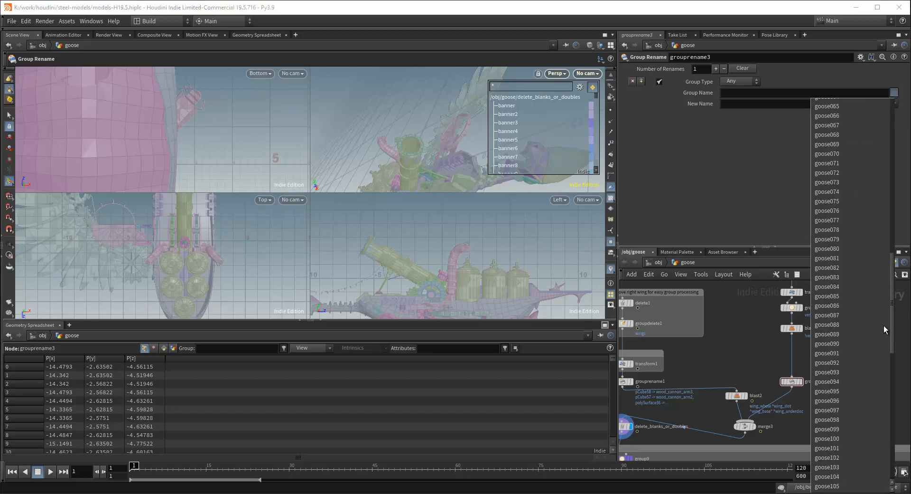
scroll(884, 325, "up", 1)
left_click(756, 320)
Enable Delete Unused Groups on blast3 and check the wing and the groups passed to grouprename3
middle_click_drag(860, 331, 833, 351)
left_click(768, 350)
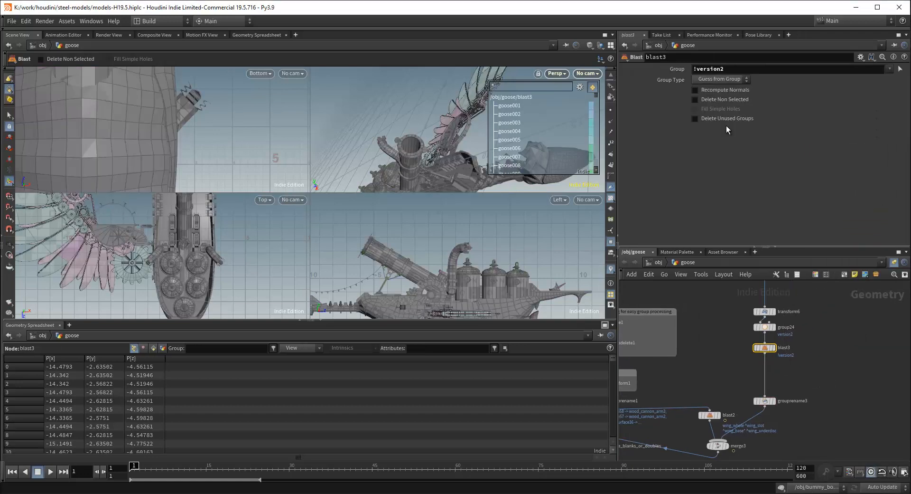
left_click(768, 400)
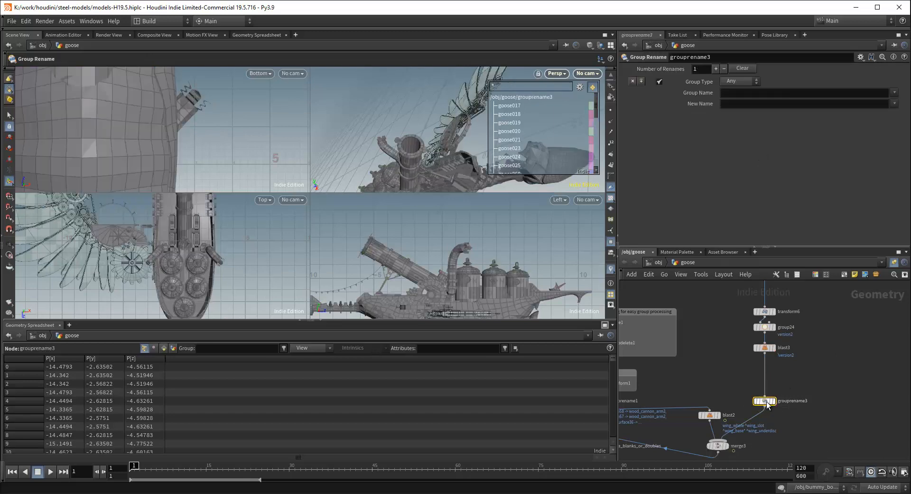
left_click(894, 92)
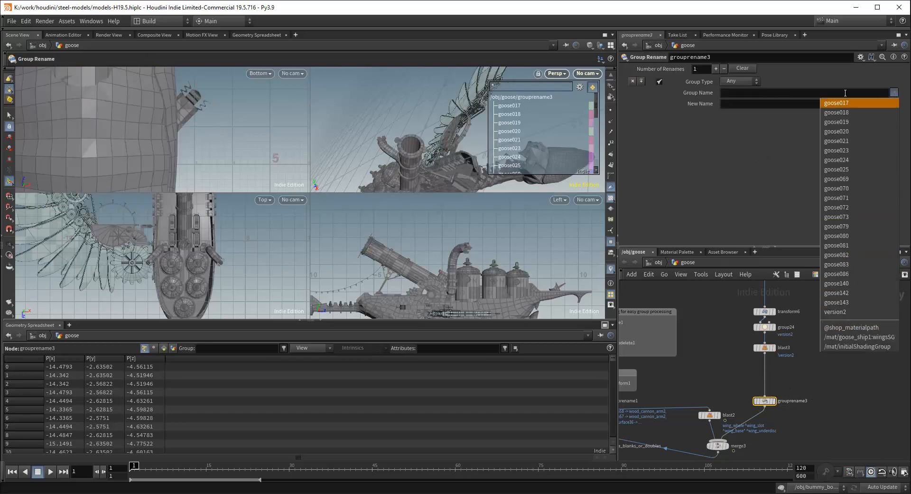
left_click(739, 315)
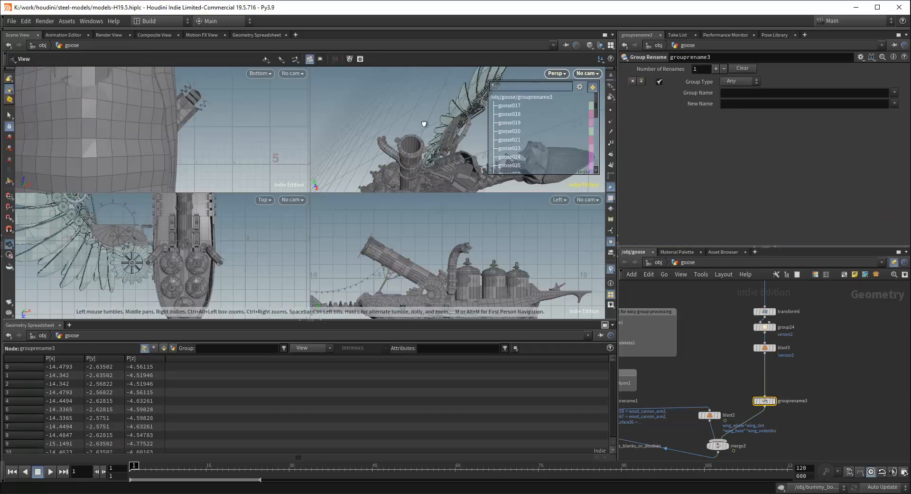
left_click_drag(423, 124, 446, 156, "alt")
middle_click_drag(445, 157, 460, 116)
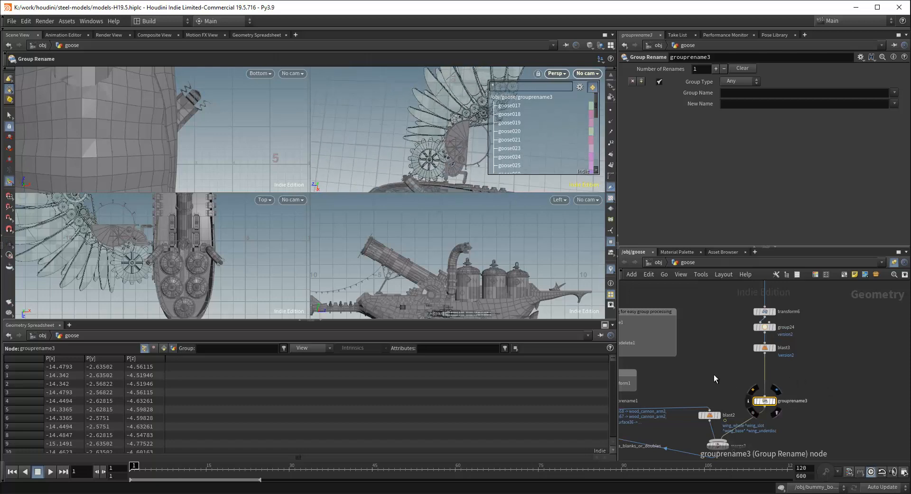
key("Escape")
left_click_drag(461, 131, 442, 117)
key("Return")
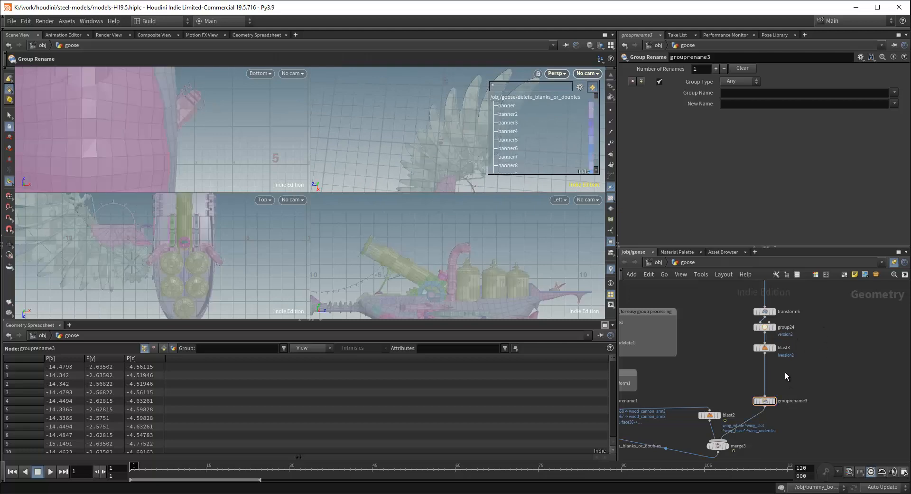
key("Tab")
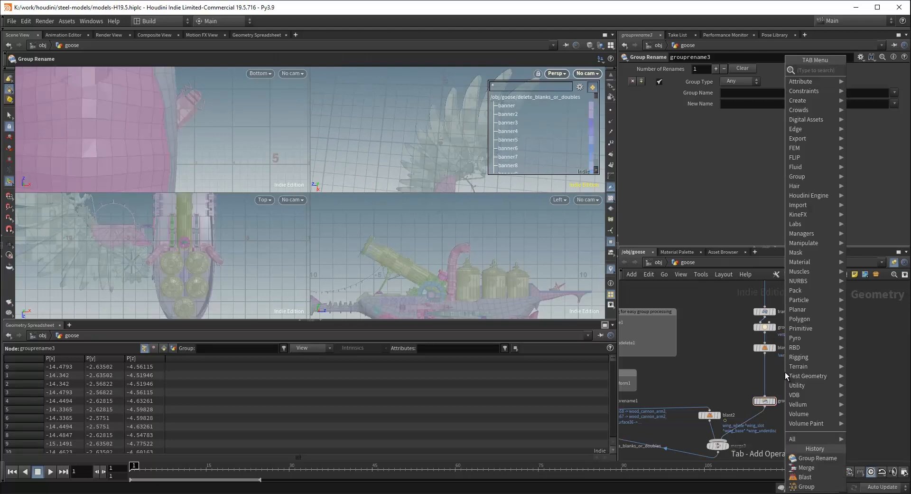
type("group")
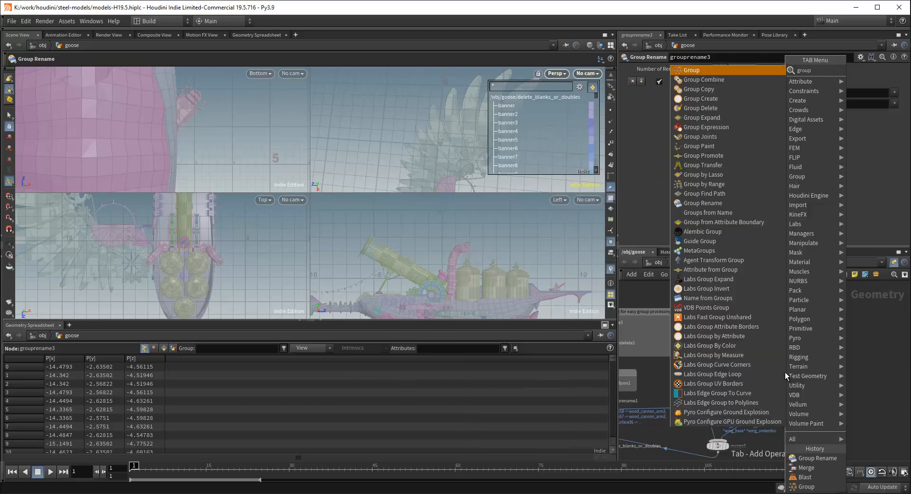
key("Return")
left_click(780, 372)
scroll(798, 377, "up", 1)
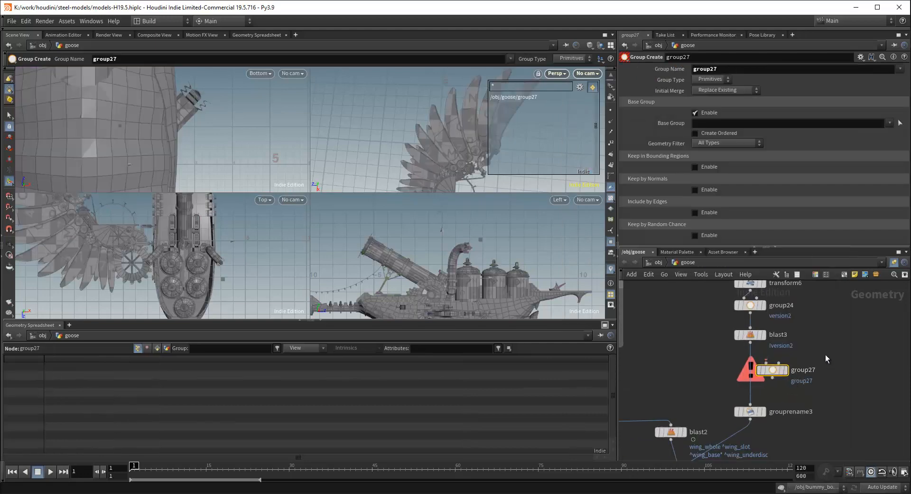
Add a Fuse node beside the blast3 chain and delete the unused group27 node
key("Tab")
type("fu")
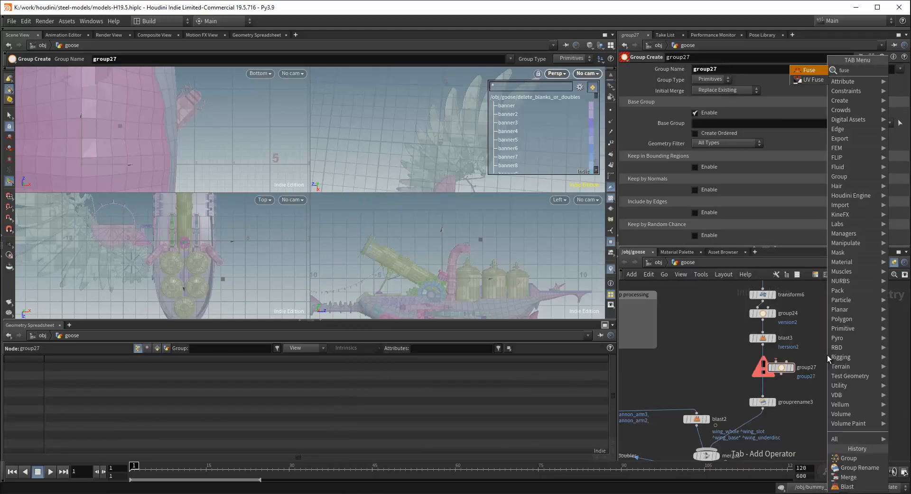
key("Return")
left_click(830, 361)
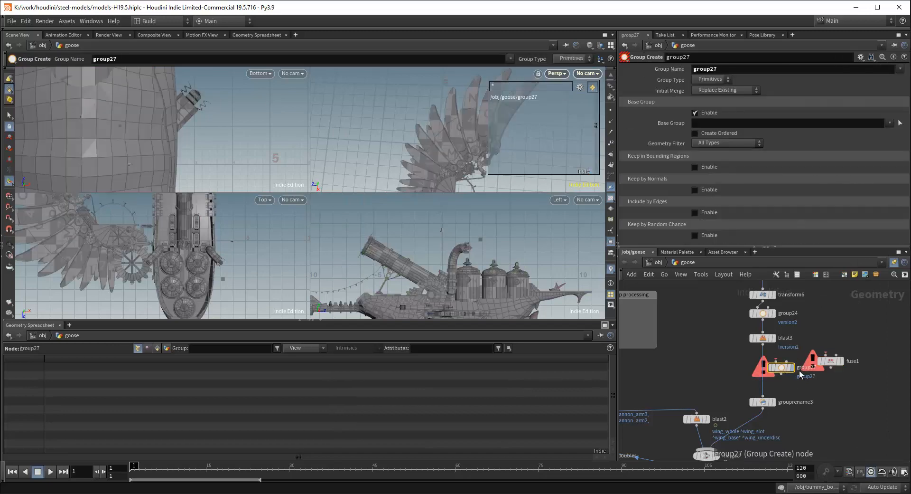
key("Delete")
left_click_drag(833, 362, 801, 370)
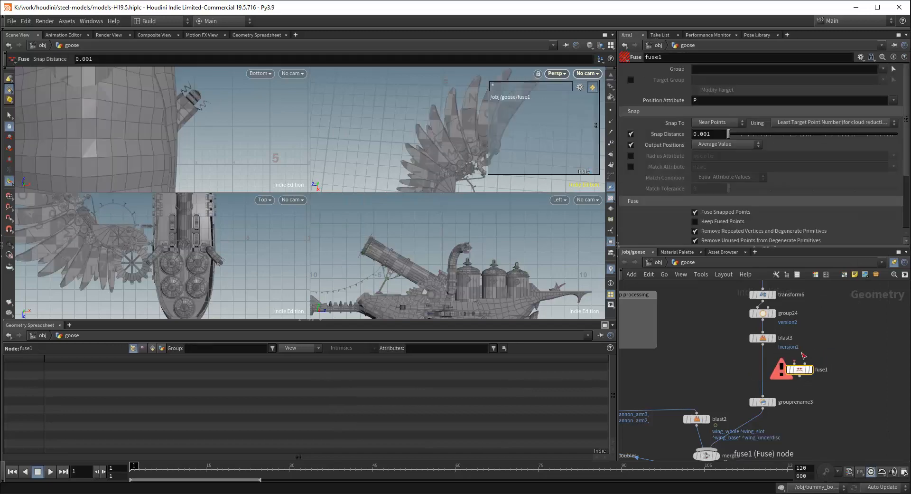
Wire blast3's output into fuse1's first input and display fuse1
left_click(717, 69)
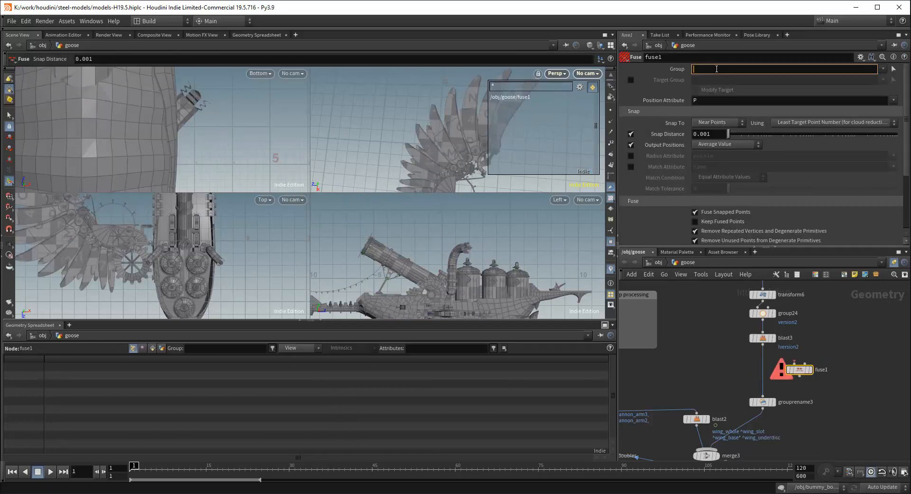
left_click_drag(805, 370, 822, 366)
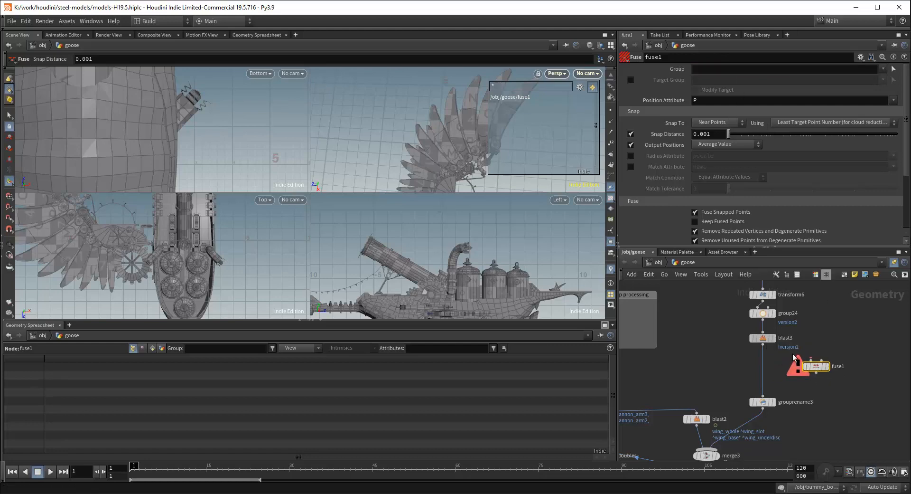
mouse_move(760, 338)
left_mouse_down()
mouse_move(805, 355)
mouse_move(760, 336)
left_mouse_up()
left_click(762, 343)
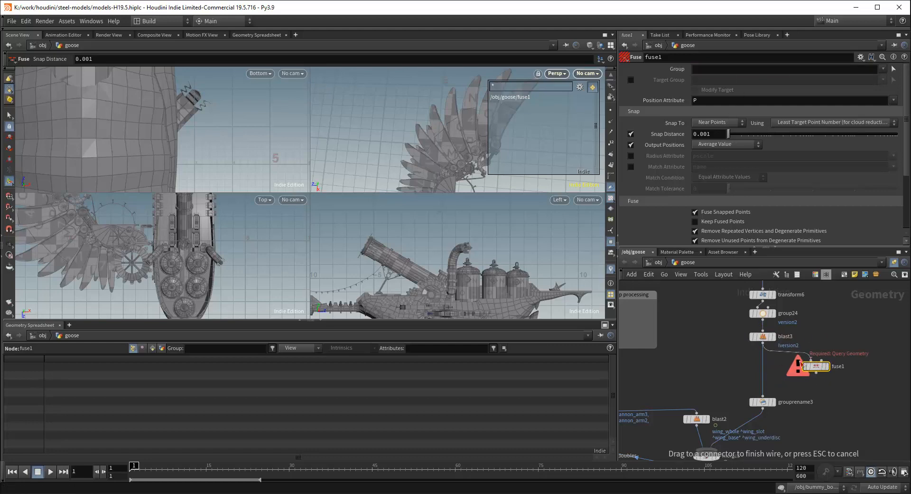
left_click(811, 360)
left_click(826, 366)
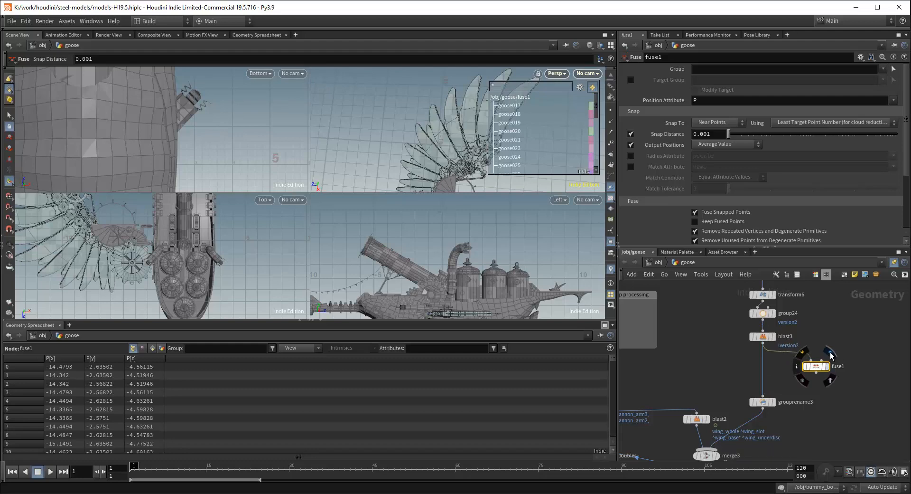
Start selecting wing points in the perspective view for fuse1's Group parameter
key("space")
middle_click_drag(451, 109, 417, 138)
scroll(433, 138, "up", 5)
scroll(417, 138, "down", 4)
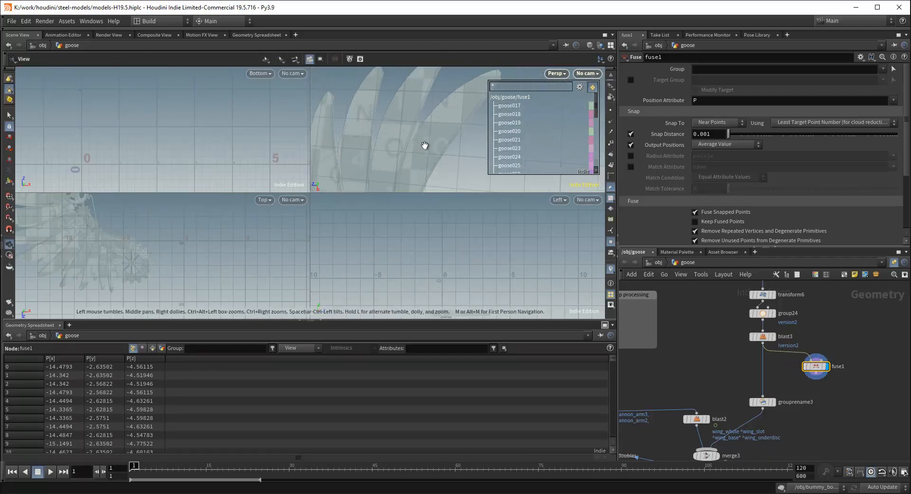
left_click(894, 70)
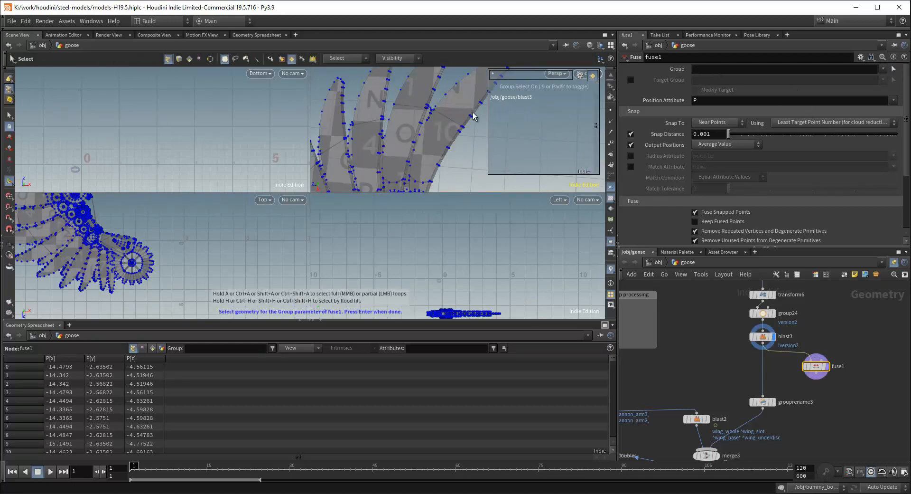
End the group selection on fuse1, display the blast3 node, and briefly check its selectable points
key("Return")
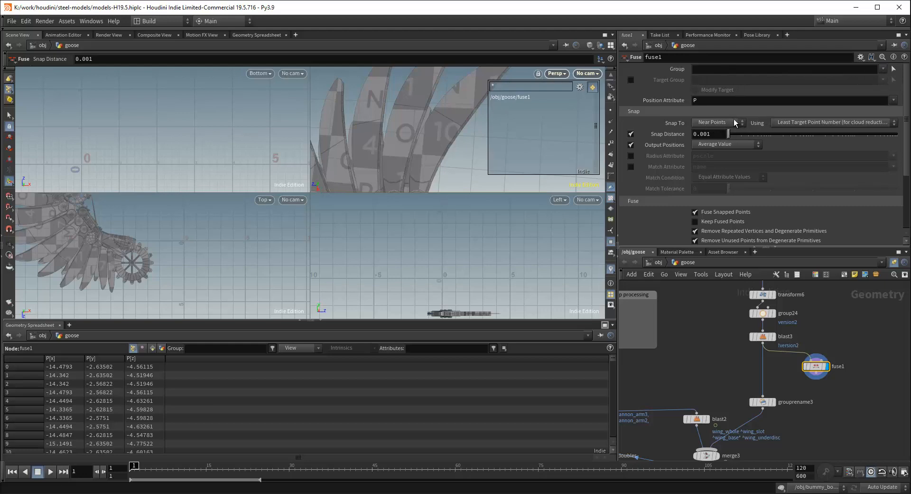
left_click(721, 69)
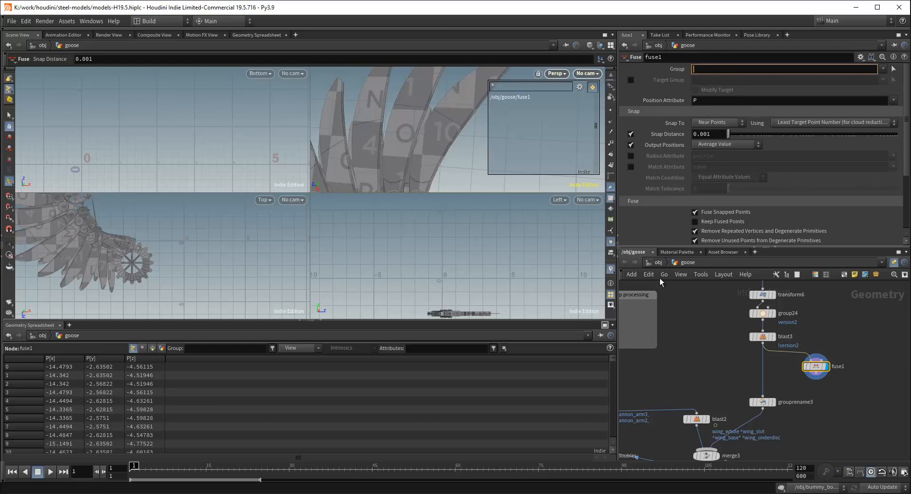
left_click(845, 326)
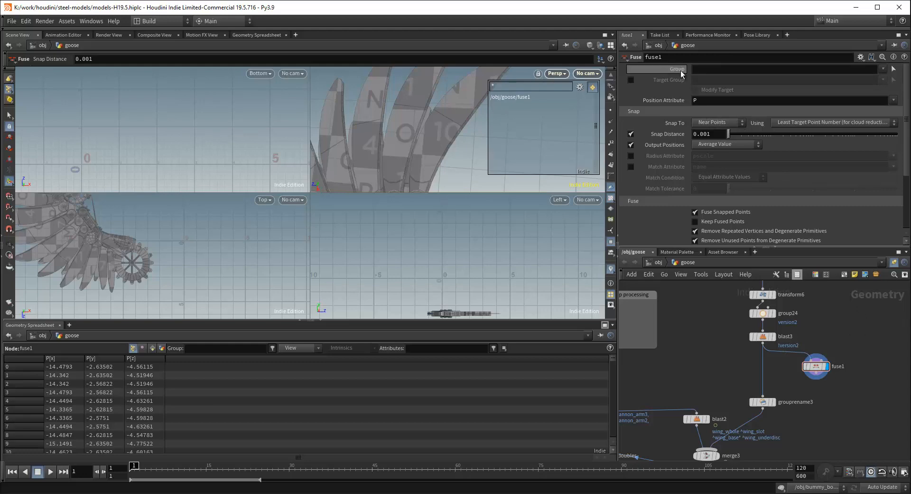
left_click(765, 337)
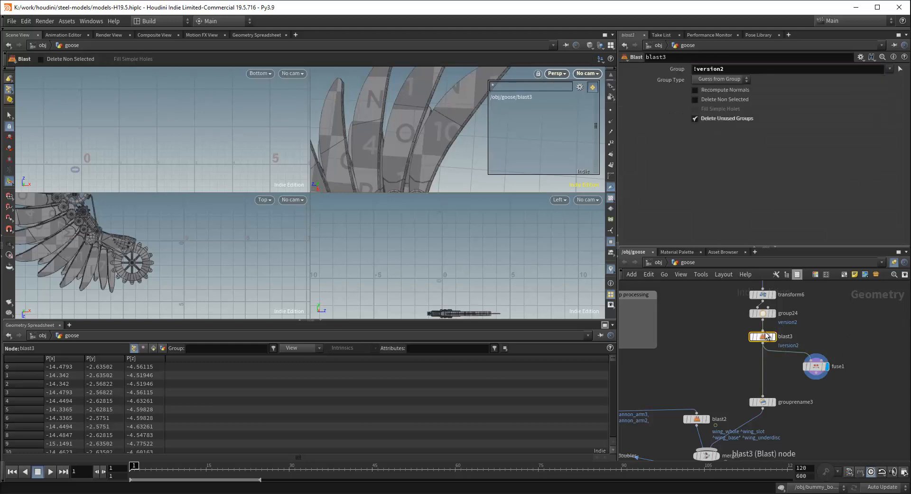
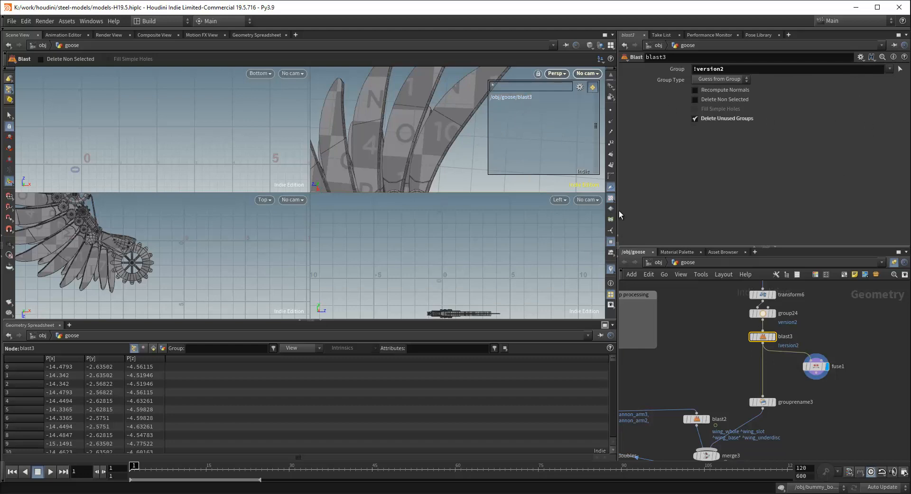
left_click(771, 335)
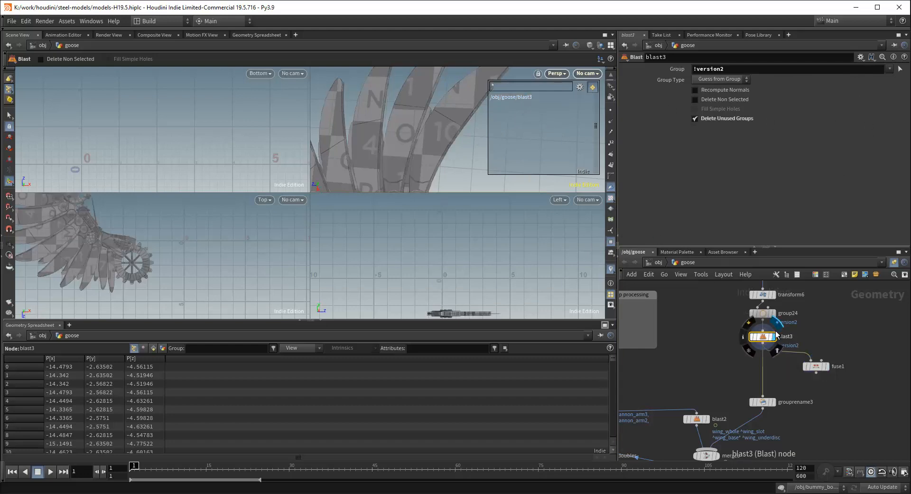
left_click(10, 115)
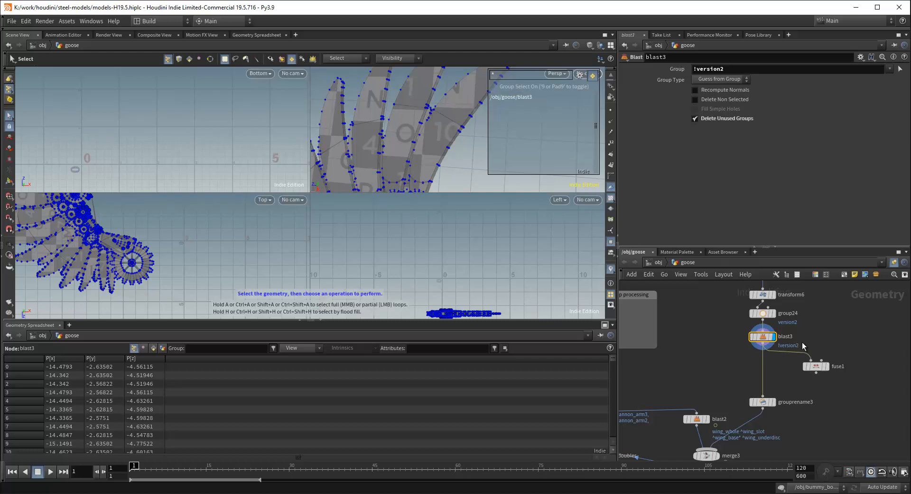
key("Escape")
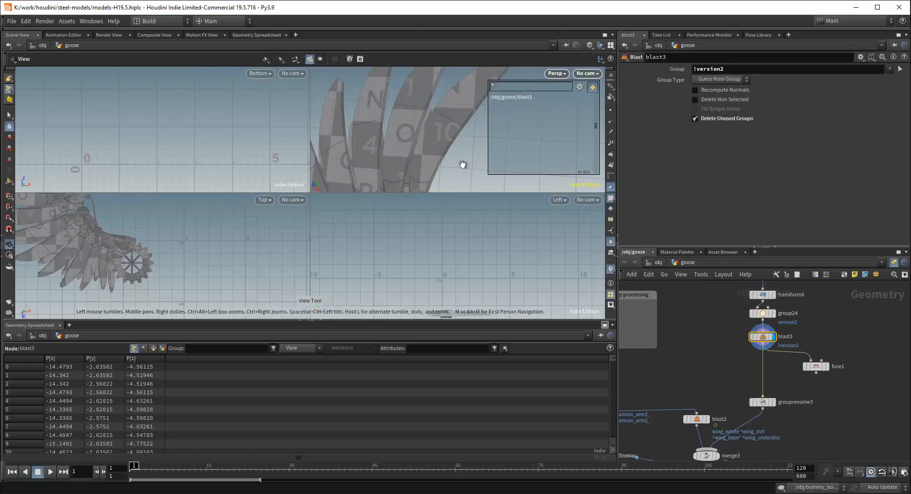
Display group24 to check the geometry in the version2 group, and inspect the transform6 settings
left_click(762, 312)
left_click(774, 313)
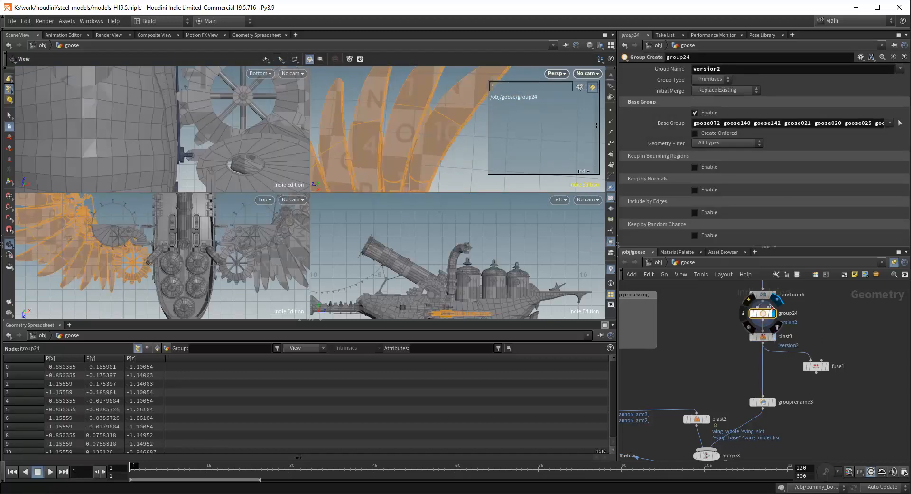
scroll(851, 327, "down", 1)
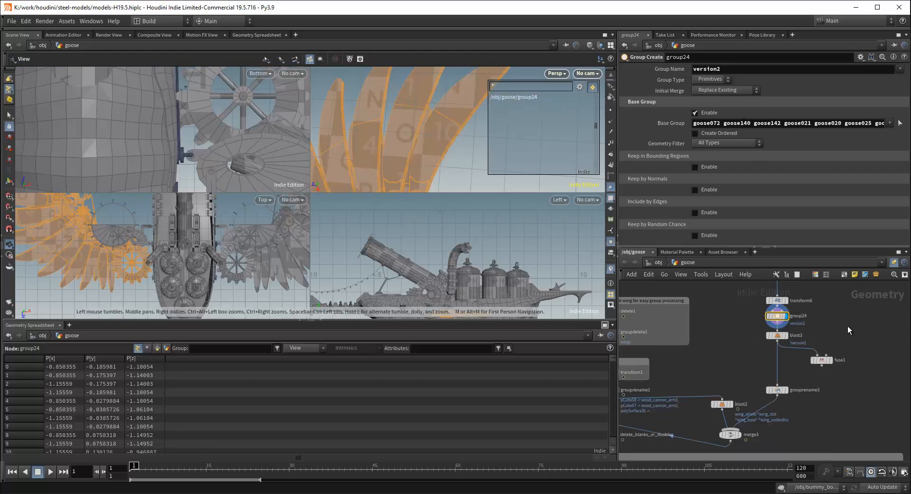
middle_click_drag(848, 327, 830, 349)
scroll(815, 336, "up", 2)
left_click(736, 318)
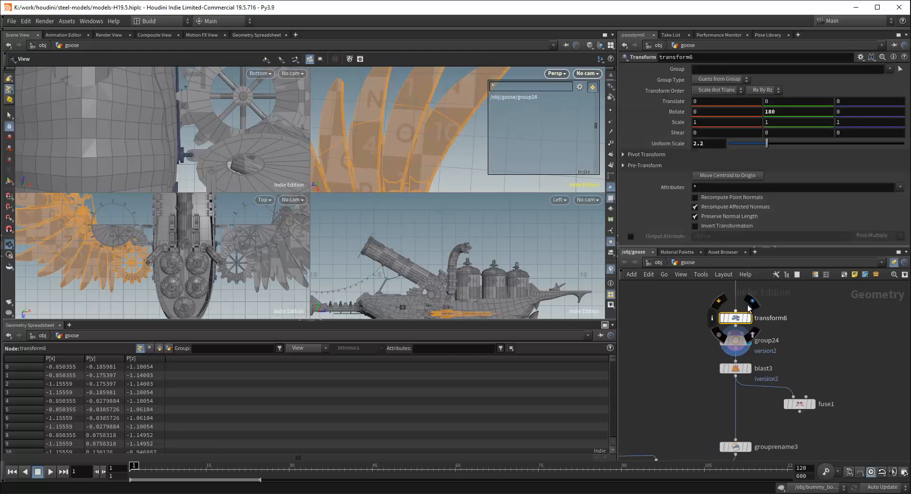
Display blast3 and switch Delete Unused Groups off and back on to test the viewport group list
left_click(746, 370)
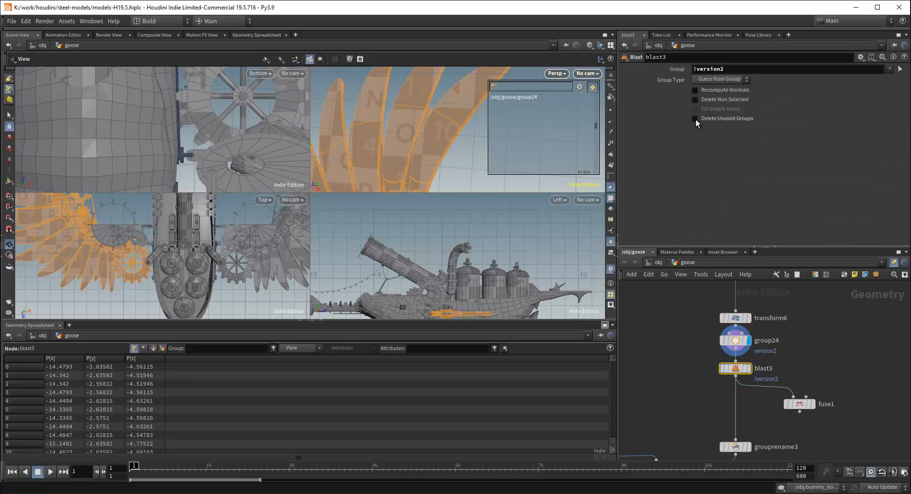
left_click(749, 367)
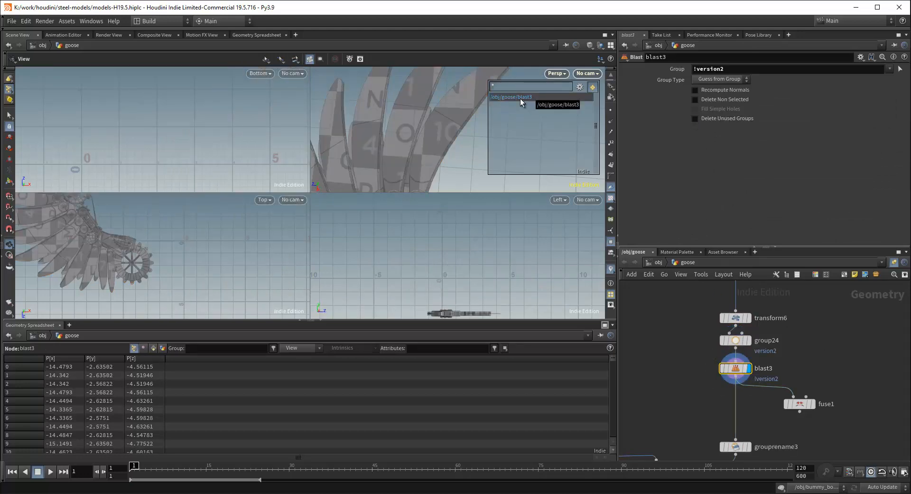
left_click(695, 118)
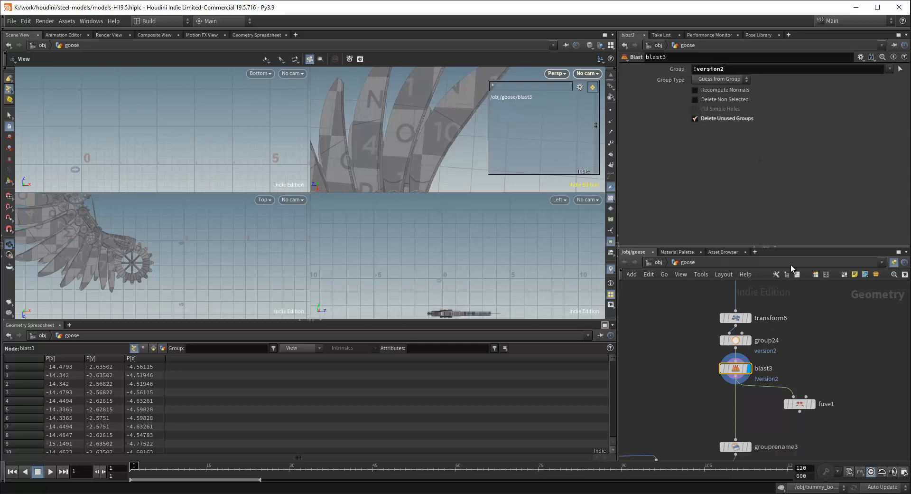
scroll(818, 341, "down", 5)
left_click_drag(468, 174, 479, 105)
scroll(803, 340, "up", 4)
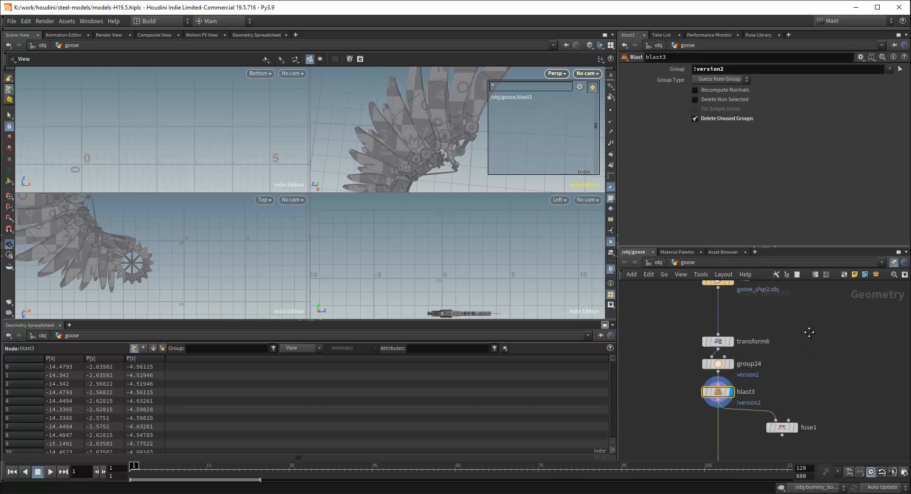
Display transform6 and the source file2 node, and check whether the viewport lists their groups
middle_click_drag(810, 332, 821, 323)
left_click(730, 332)
left_click(749, 316)
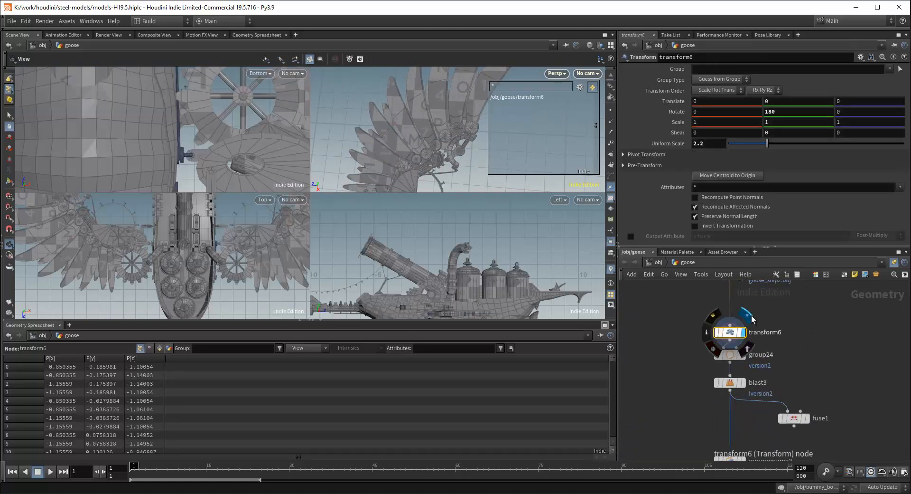
scroll(772, 295, "down", 2)
middle_click_drag(771, 294, 766, 344)
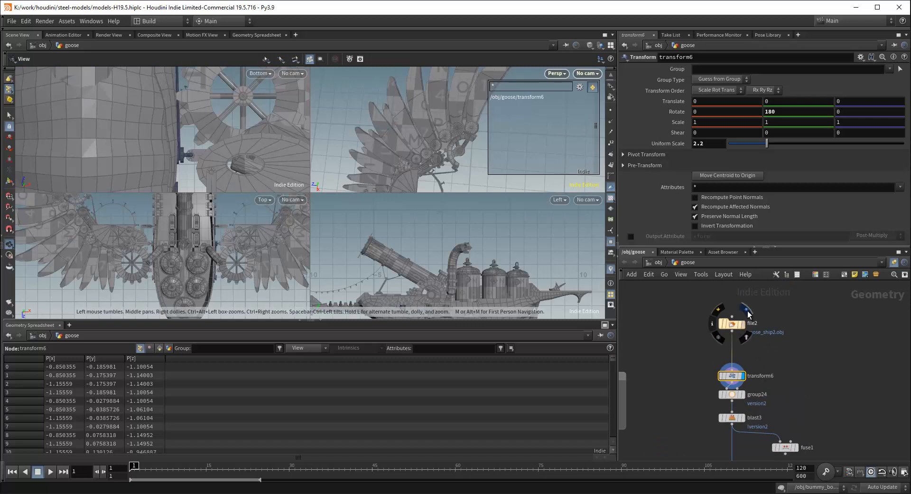
left_click(749, 312)
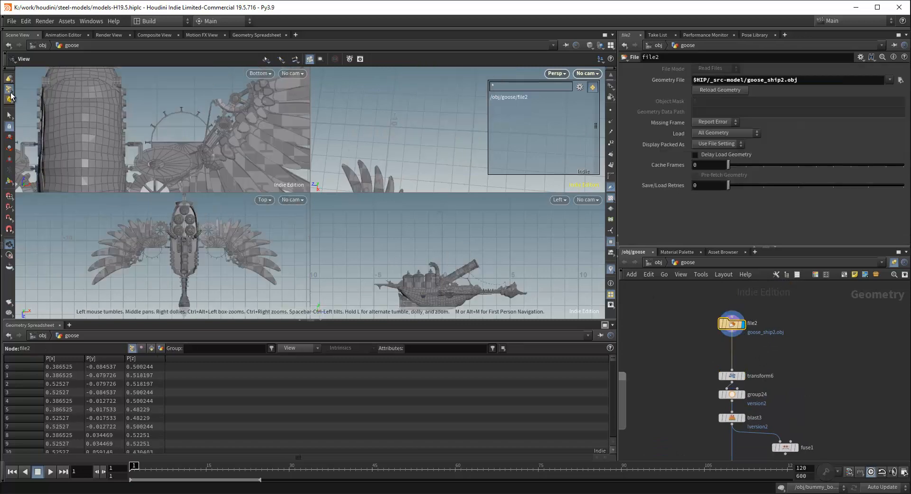
right_click(11, 94)
left_click(8, 94)
left_click(8, 117)
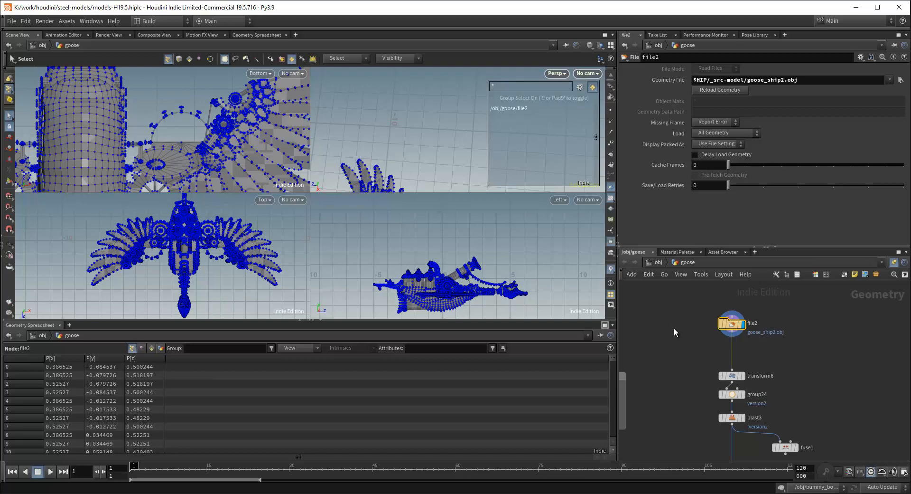
key("Escape")
Delete the fuse1 node branching off blast3
scroll(783, 350, "down", 3)
middle_click_drag(864, 379, 846, 329)
scroll(846, 329, "down", 1)
scroll(803, 359, "up", 2)
left_click(771, 366)
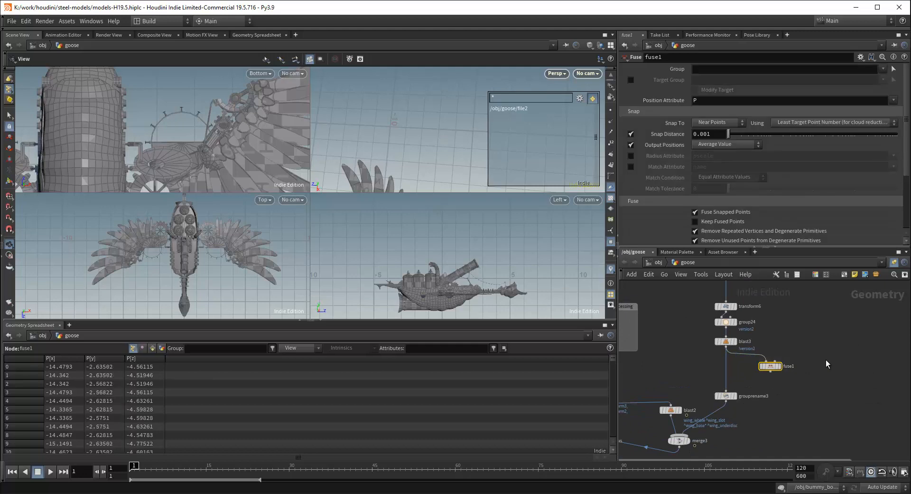
key("Delete")
Display blast3 and the file1 source node to compare their entries in the viewport group list
left_click(729, 342)
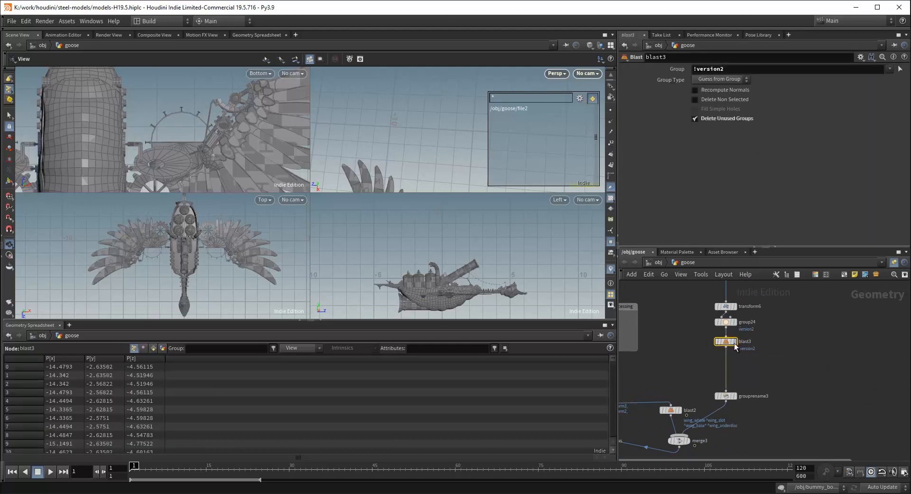
left_click(734, 341)
left_click_drag(385, 134, 435, 132)
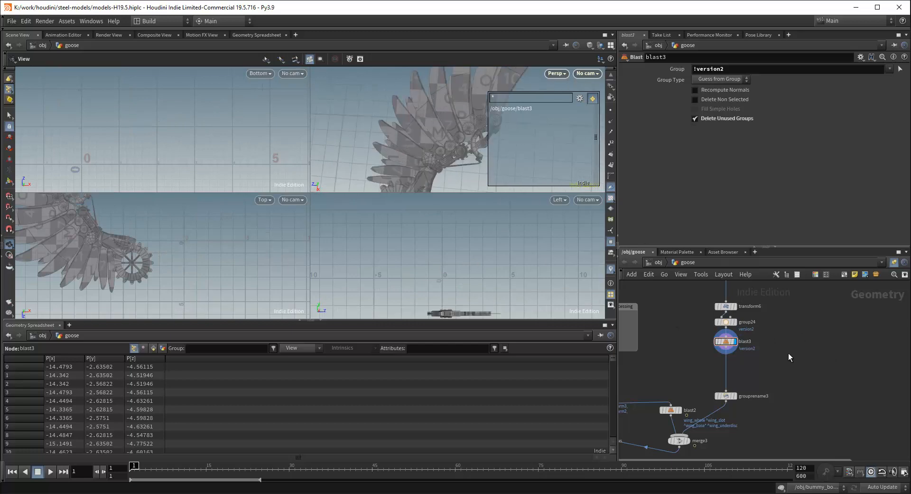
middle_click_drag(772, 314, 762, 377)
scroll(652, 347, "down", 2)
middle_click_drag(652, 346, 820, 341)
scroll(729, 326, "up", 2)
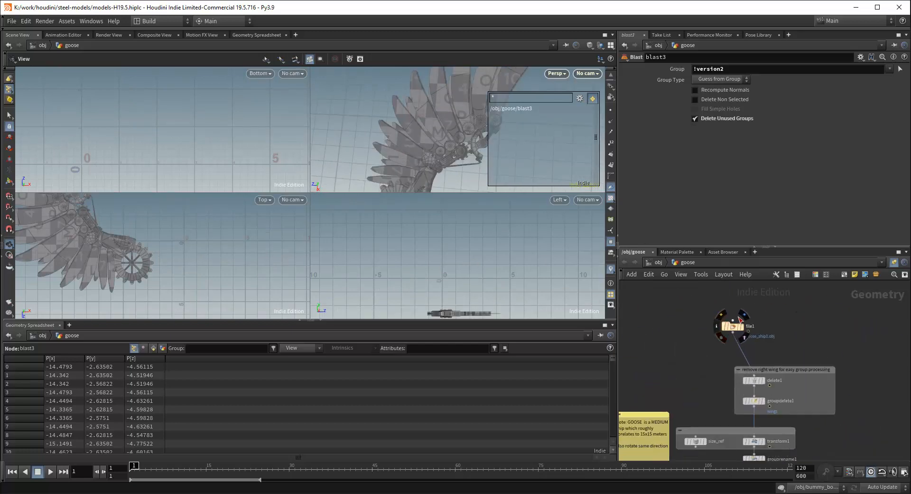
left_click(741, 326)
left_click(730, 327)
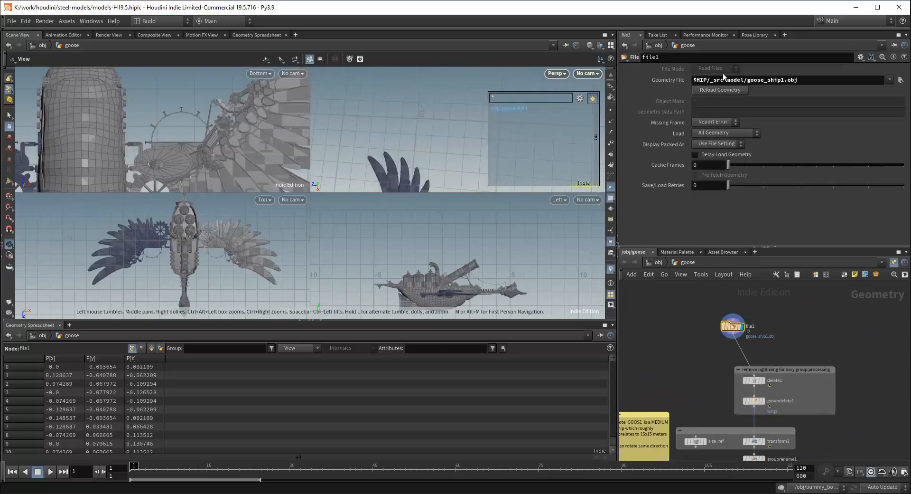
Select group24 in the second ship's branch and turn on the viewport group list
scroll(783, 299, "down", 2)
middle_click_drag(786, 343, 730, 302)
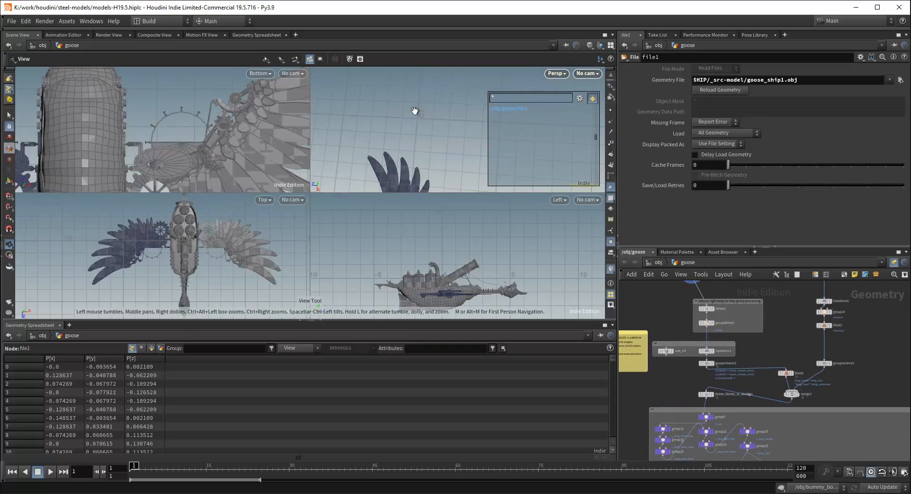
scroll(749, 346, "down", 1)
middle_click_drag(764, 342, 781, 334)
scroll(723, 321, "up", 2)
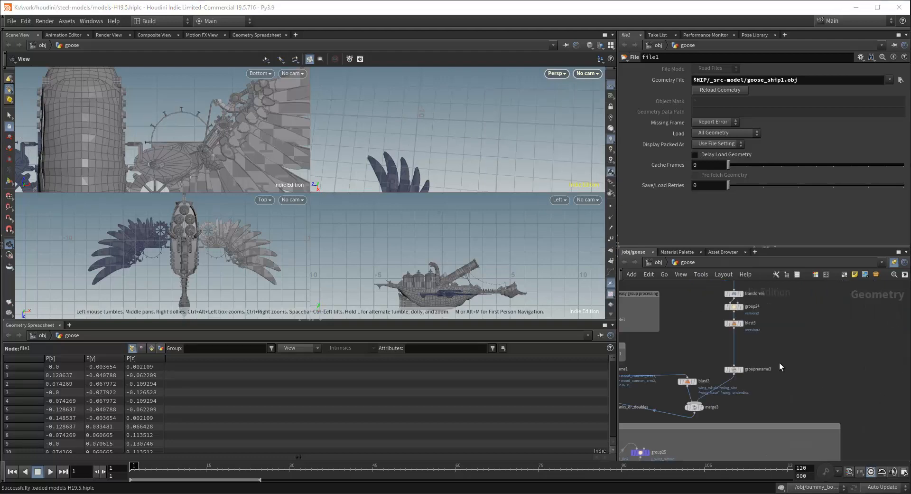
scroll(779, 363, "up", 3)
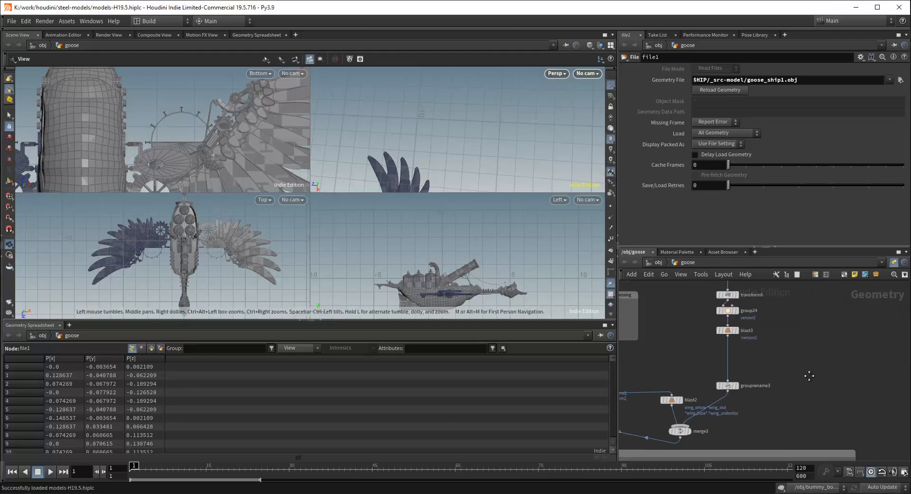
middle_click_drag(814, 346, 824, 370)
left_click(720, 343)
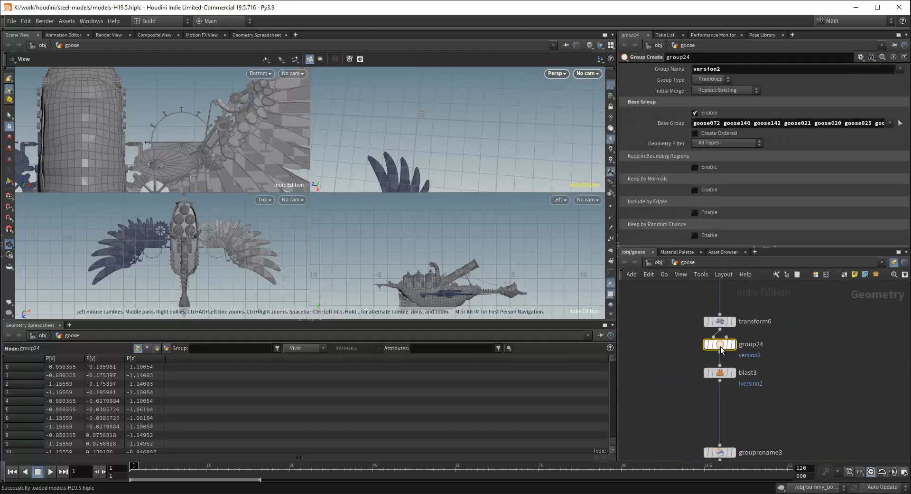
scroll(611, 259, "down", 3)
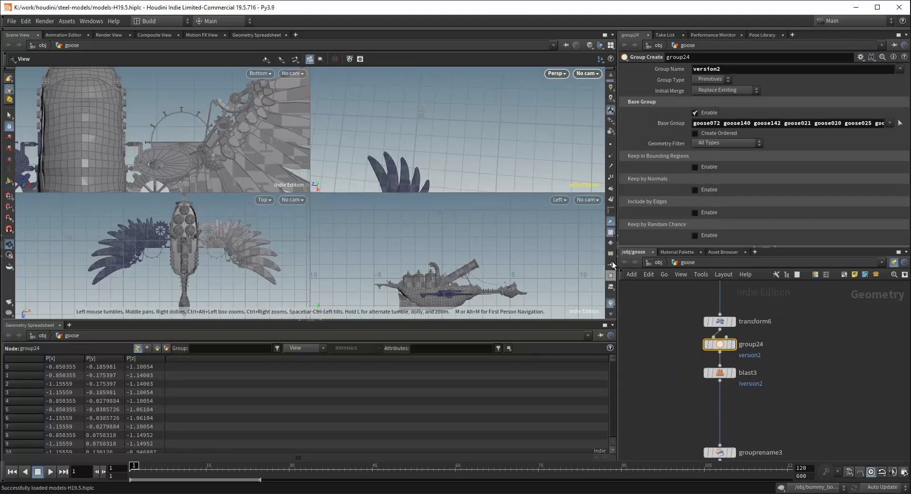
scroll(613, 228, "down", 3)
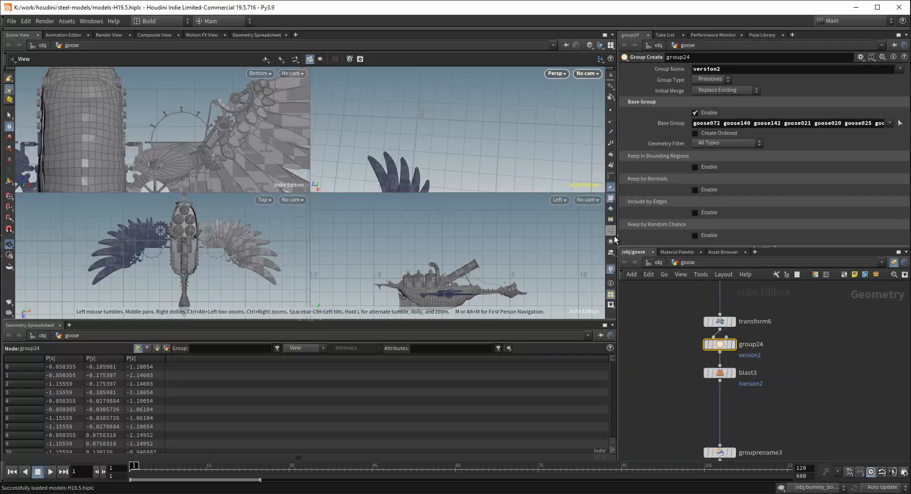
left_click(612, 242)
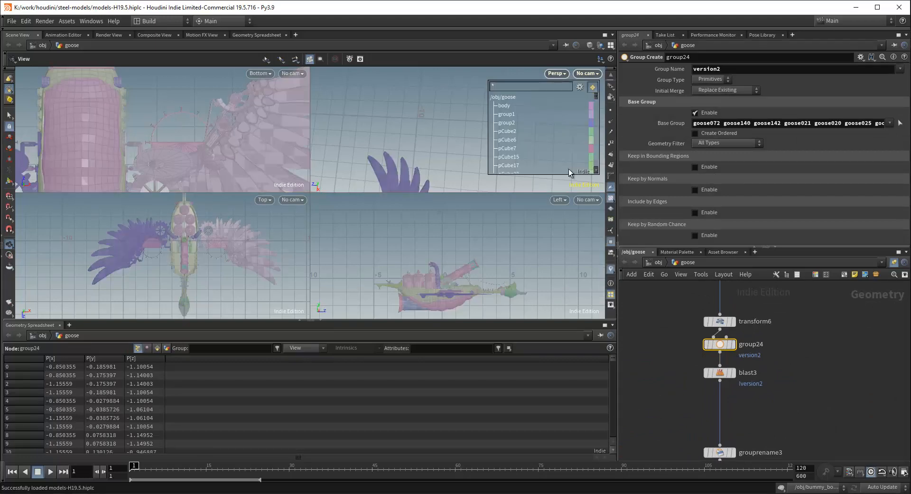
Display the blast3 node to show the separated wing's groups, and frame the wing in the perspective view
scroll(796, 369, "down", 2)
scroll(796, 368, "up", 3)
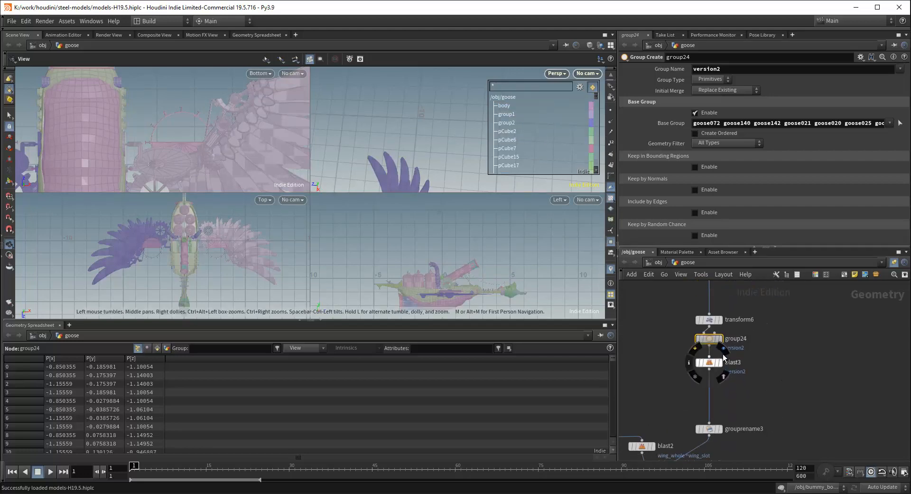
left_click(720, 362)
left_click(709, 362)
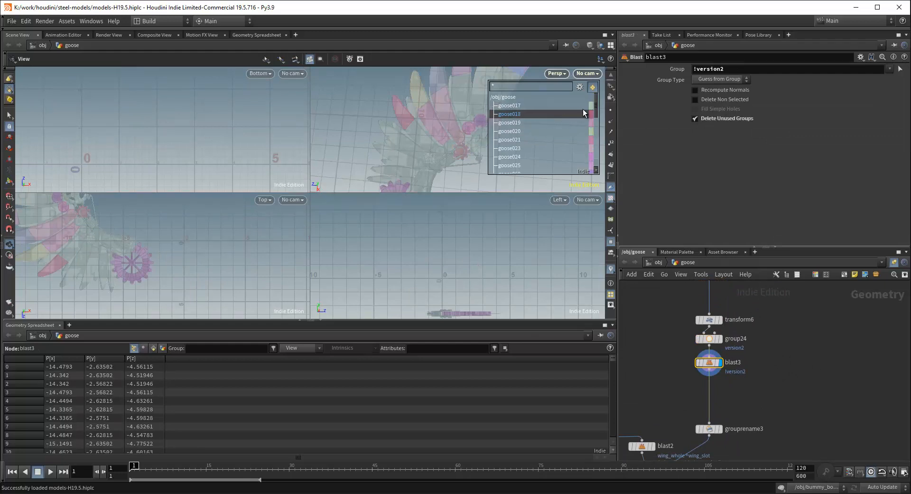
right_click_drag(455, 134, 459, 120)
middle_click_drag(460, 120, 421, 155)
Add a Group Create node branching off blast3, placed beside the main chain
middle_click_drag(789, 387, 748, 375)
key("Tab")
type("grou")
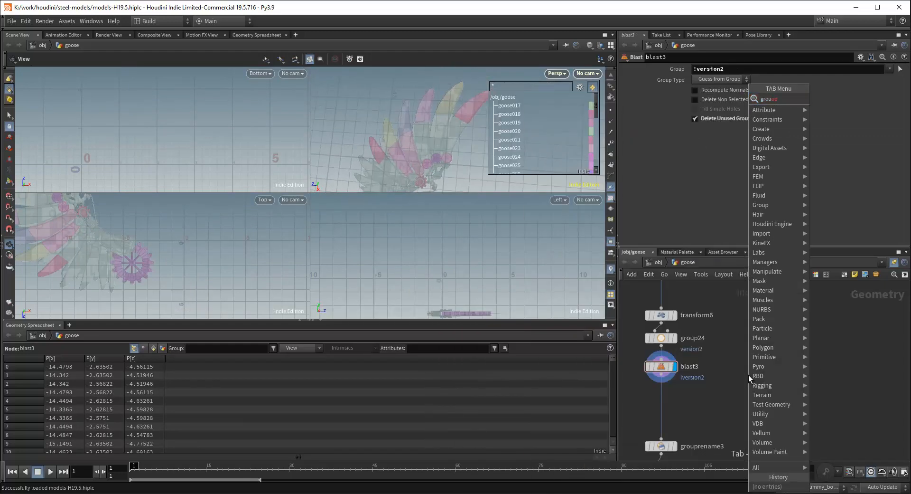
key("Return")
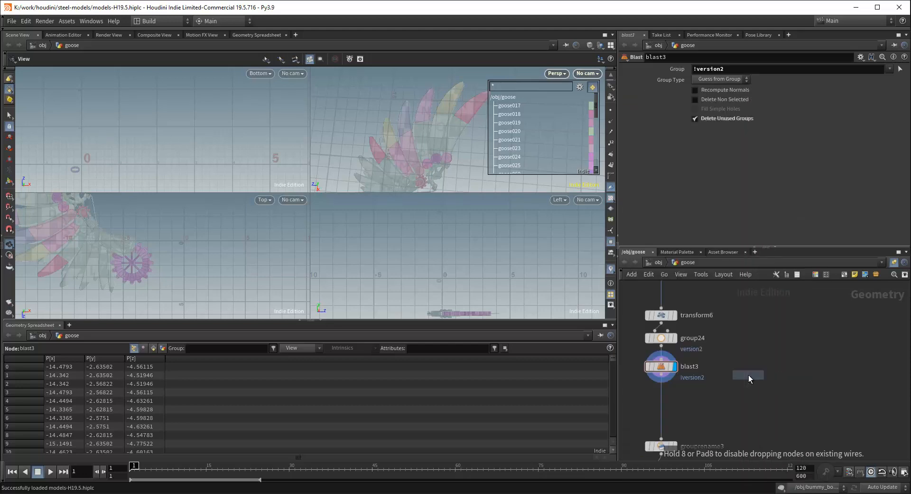
left_click(748, 374)
left_click_drag(660, 375, 740, 383)
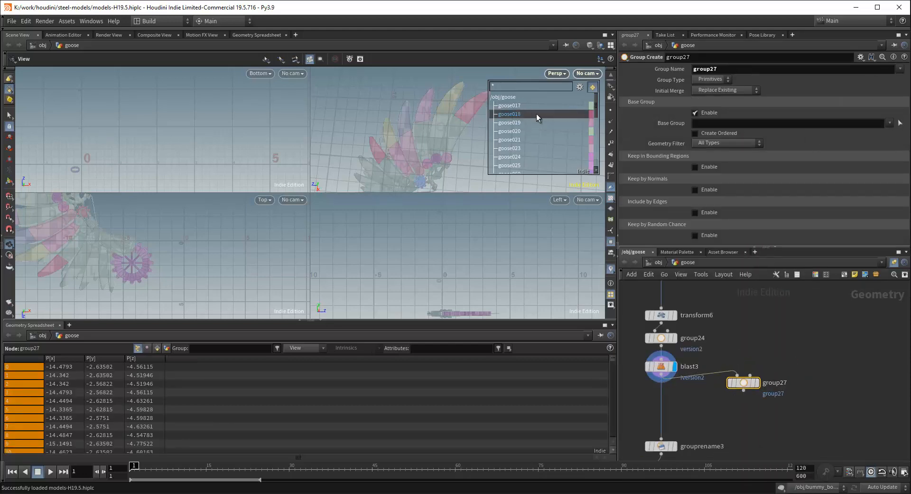
Start picking the base group for group27 with whole-group selection turned on, and look through the wing's group list
left_click(900, 68)
left_click(900, 68)
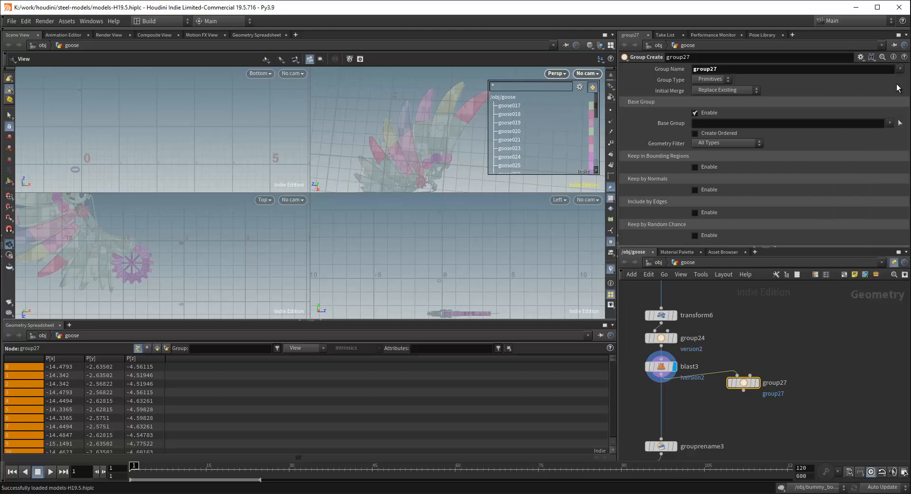
left_click(900, 123)
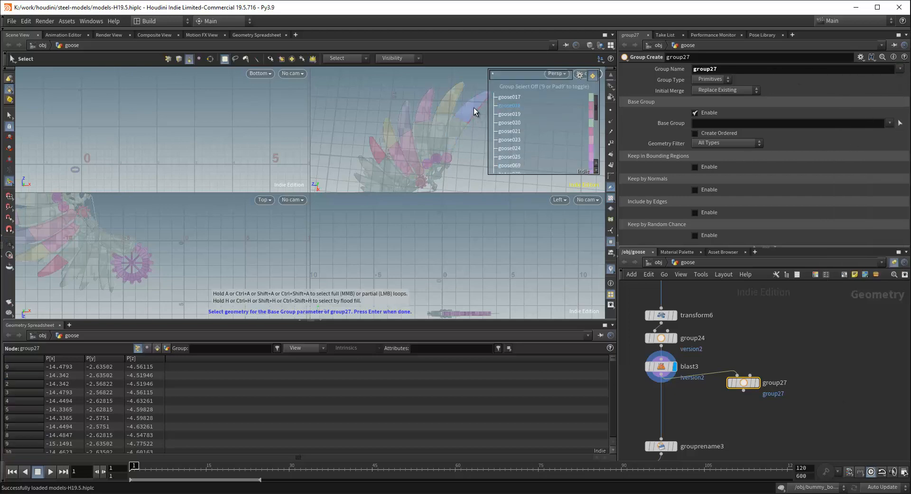
left_click(9, 91)
left_click(41, 148)
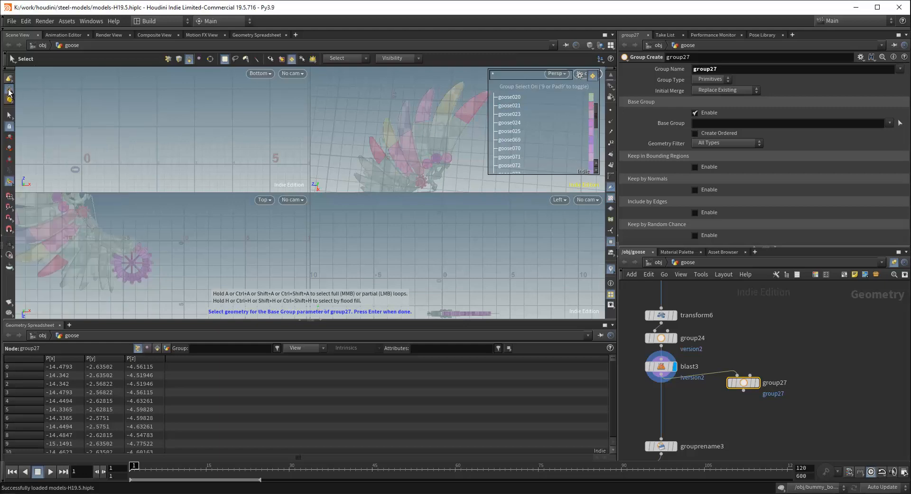
right_click(9, 90)
left_click(11, 90)
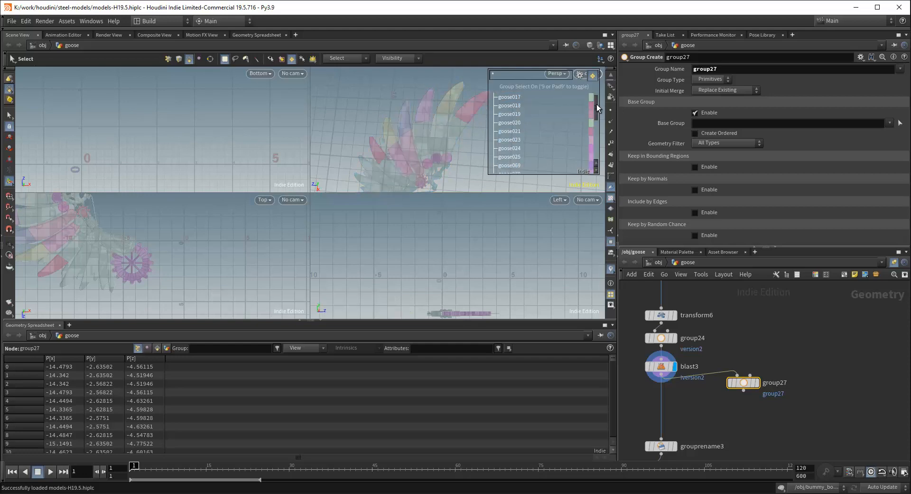
left_click_drag(597, 108, 598, 138)
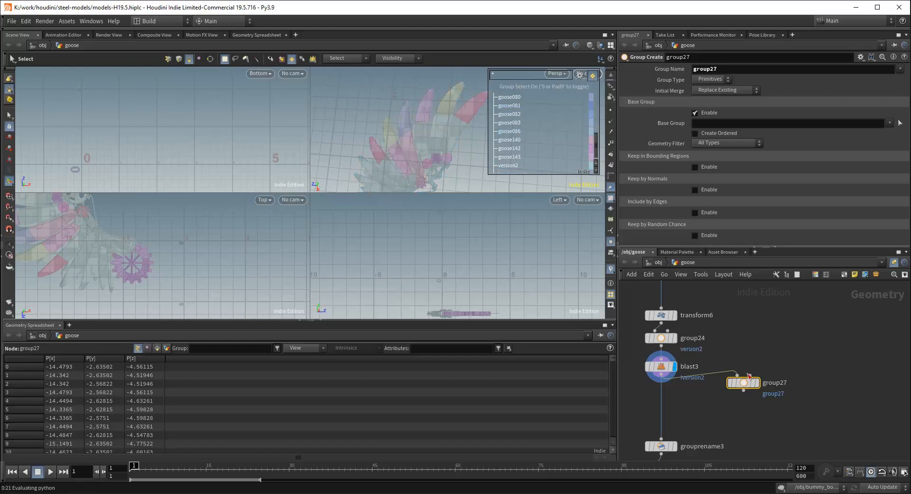
left_click_drag(746, 384, 746, 390)
scroll(779, 355, "up", 3)
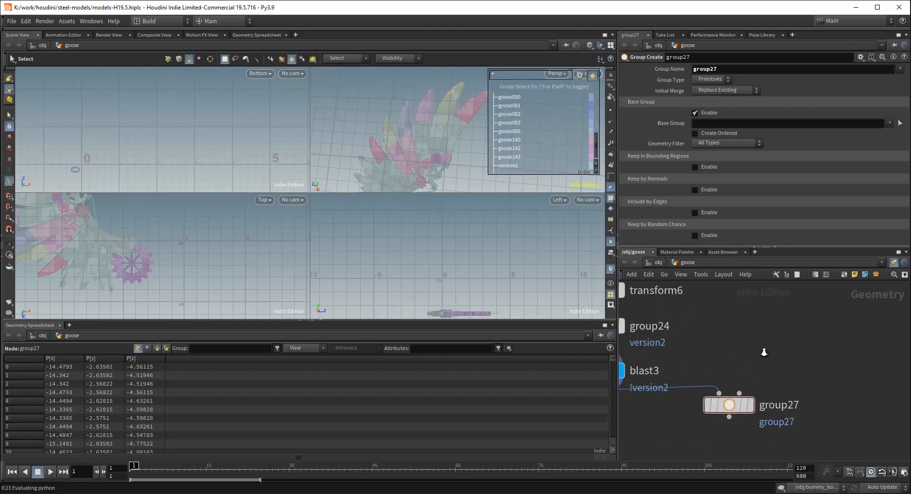
scroll(760, 352, "down", 4)
scroll(754, 351, "up", 3)
scroll(774, 339, "down", 3)
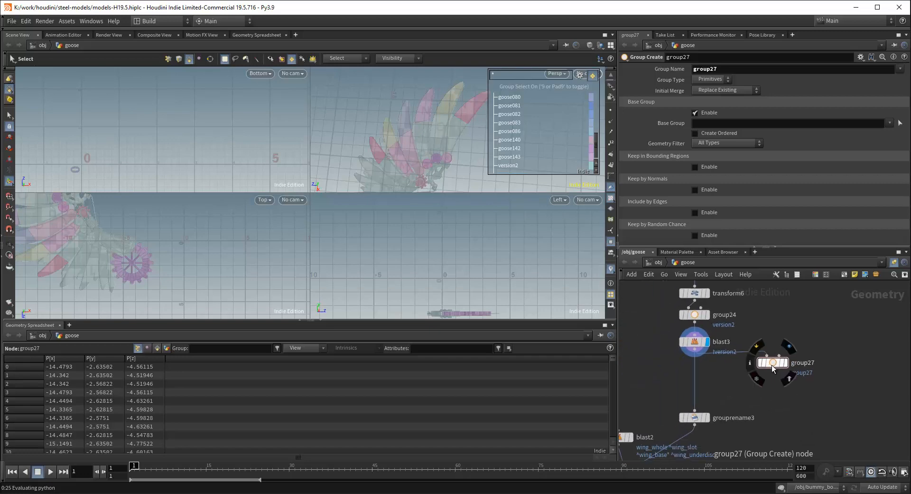
key("Tab")
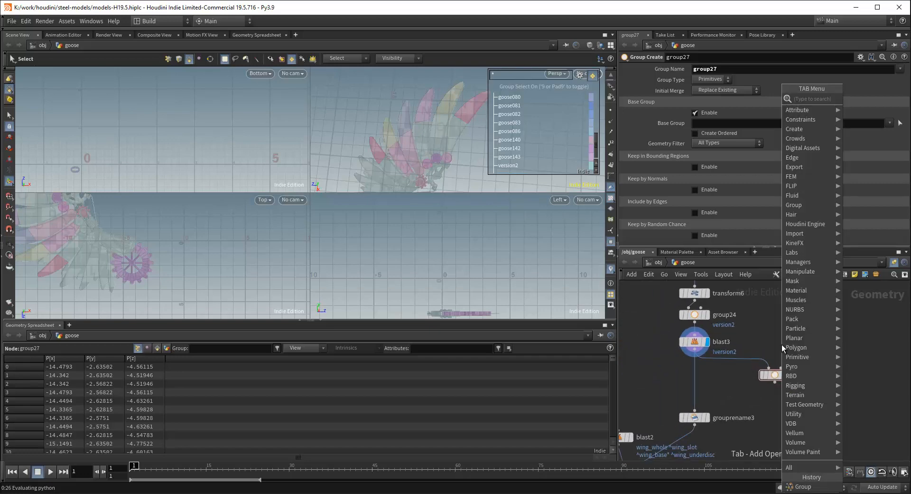
left_click(741, 322)
key("Escape")
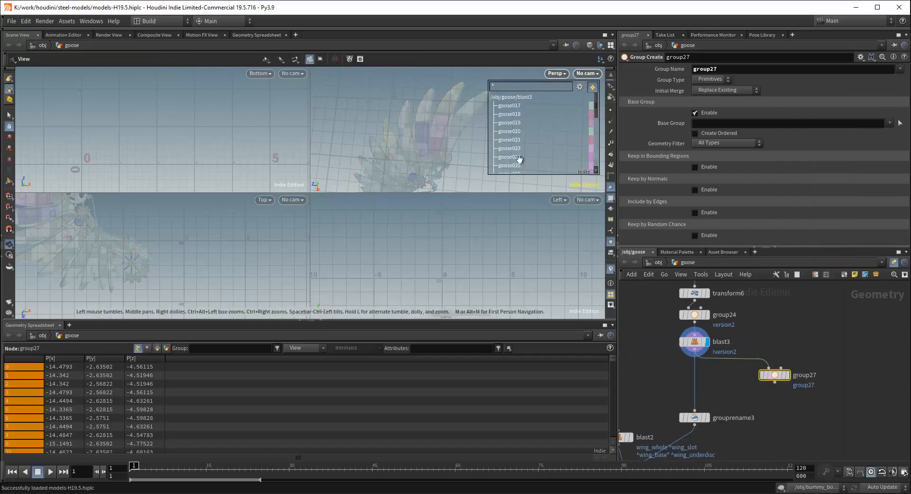
Insert a Group Delete node between blast3 and its downstream nodes, set to delete the version2 group
key("Tab")
type("grou")
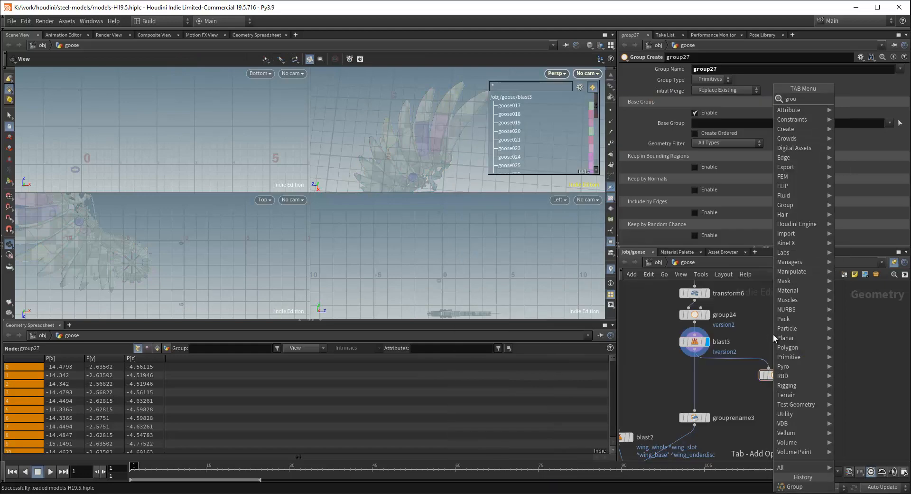
key("BackSpace")
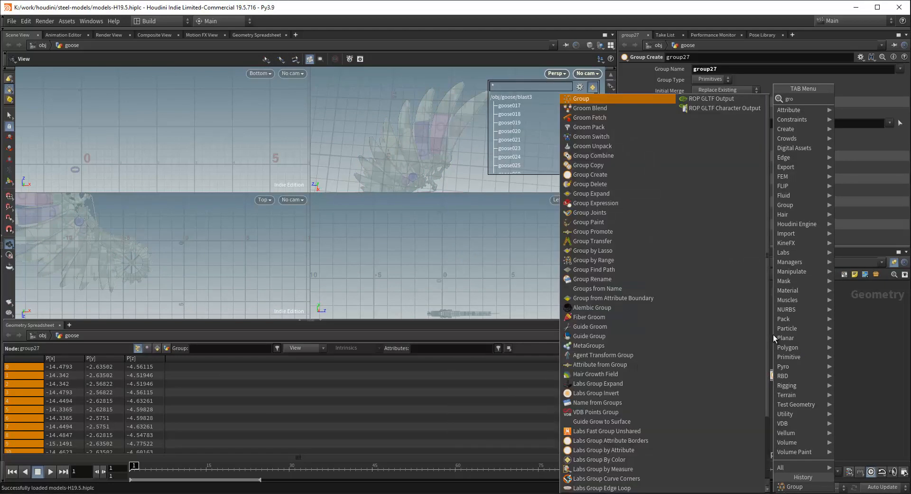
type("up de")
key("Return")
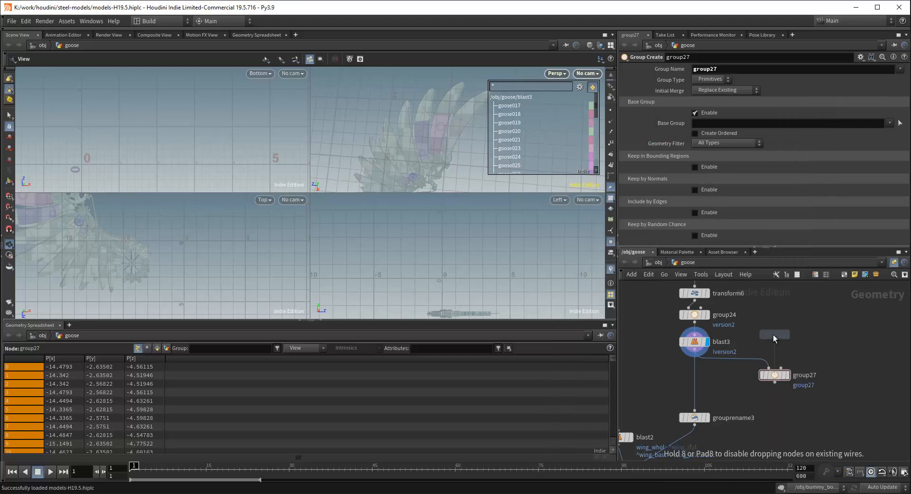
left_click(776, 335)
left_click_drag(775, 335, 699, 374)
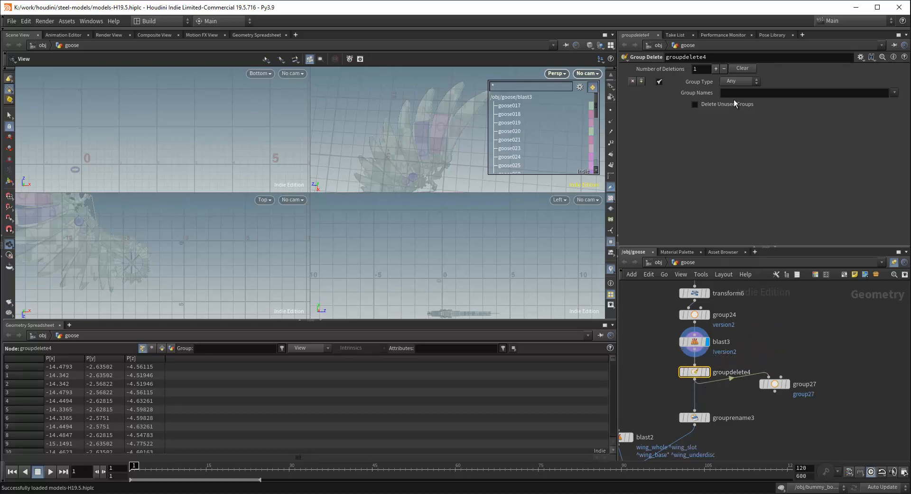
left_click(769, 94)
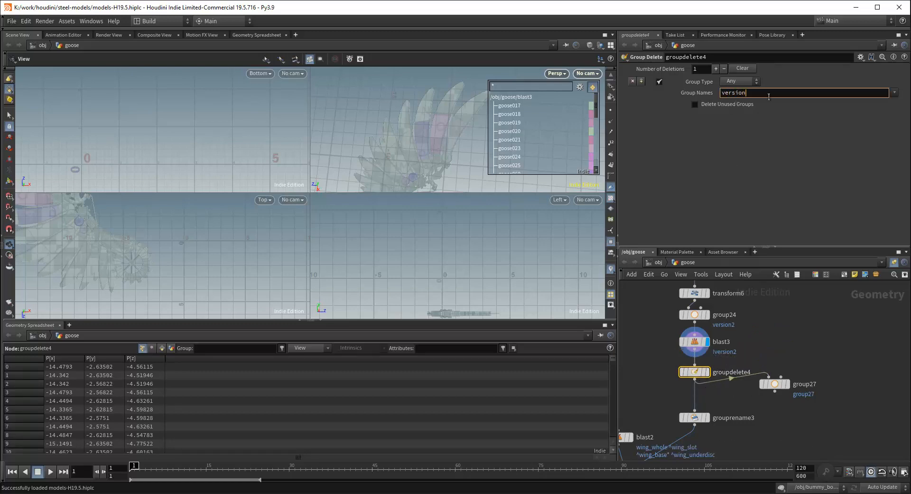
key("Return")
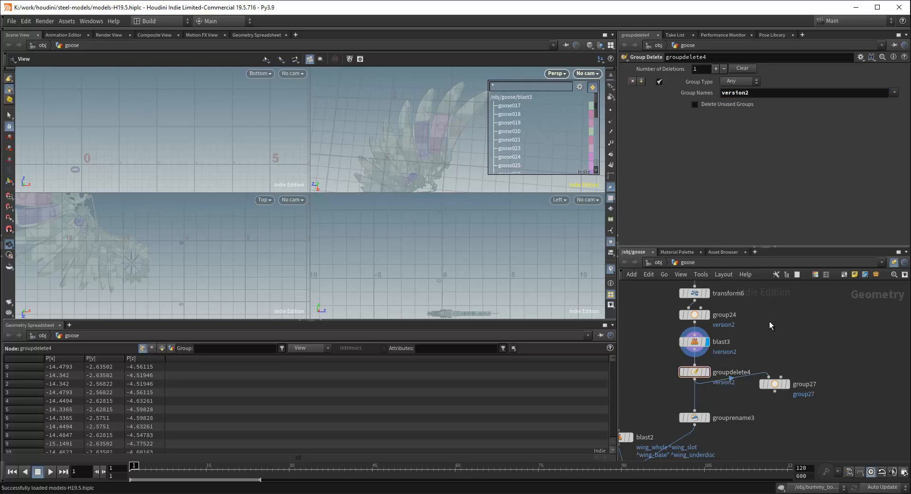
Set the base group of group27 to goose018 and goose086 by picking the outermost feather's two parts
left_click(773, 385)
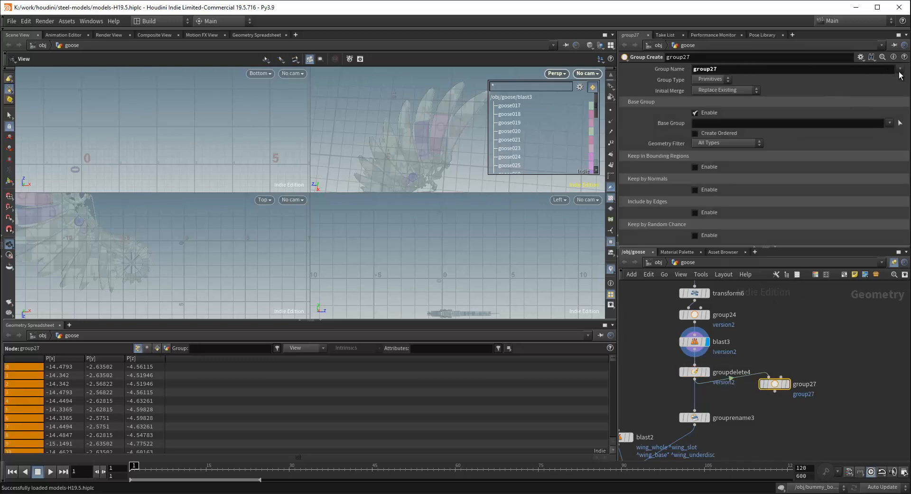
left_click(900, 123)
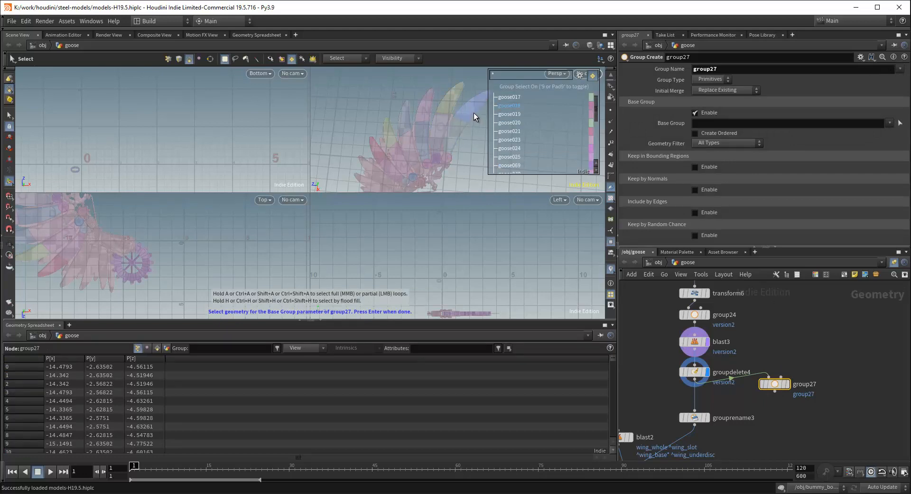
left_click(456, 131, "shift")
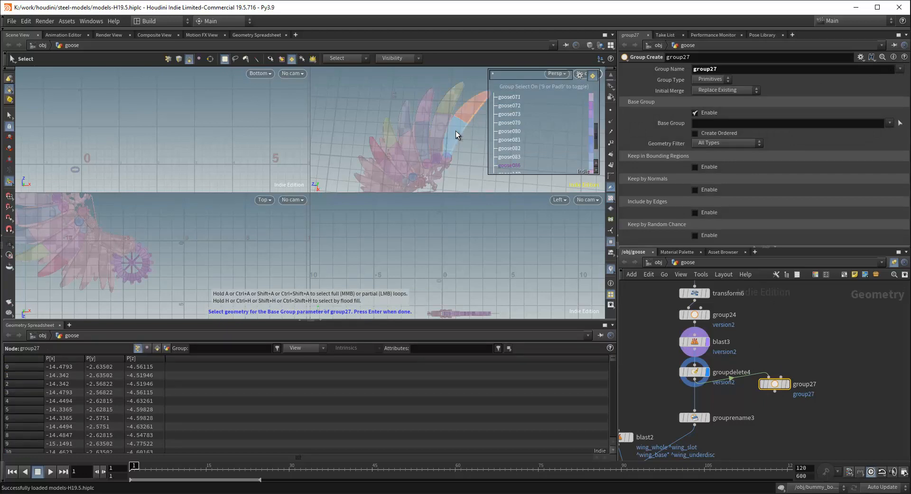
key("Return")
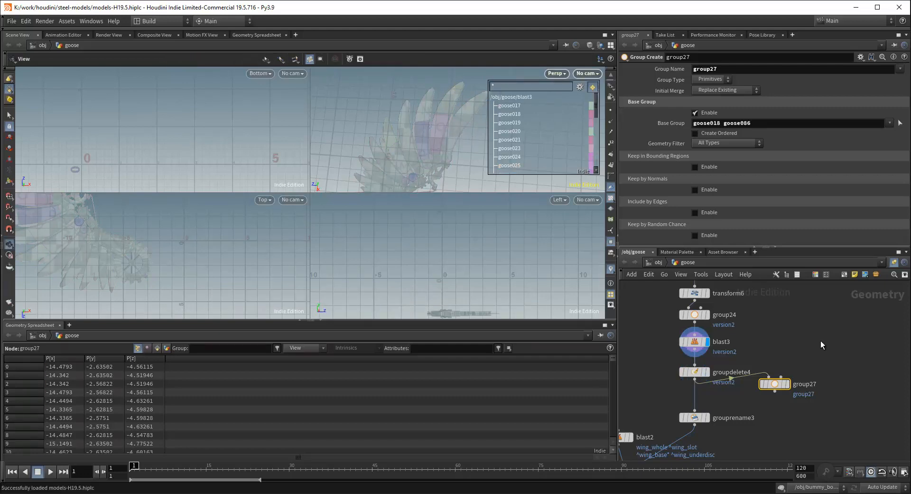
Add a Fuse node and place it just below group27
key("Tab")
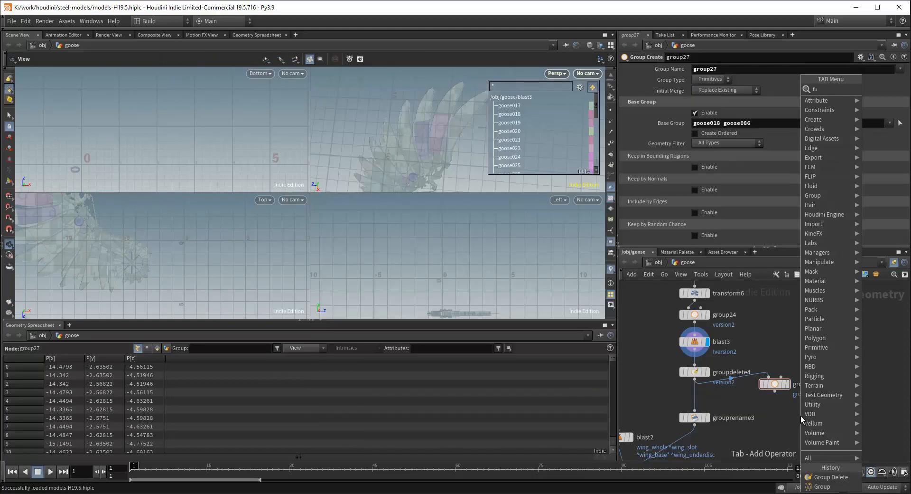
type("fuse")
key("Return")
left_click(801, 415)
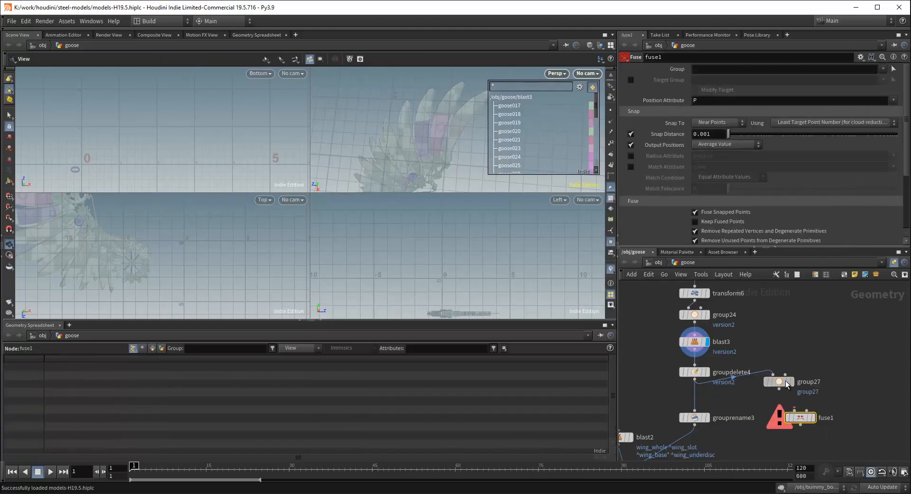
left_click_drag(800, 416, 786, 399)
left_click_drag(795, 408, 789, 400)
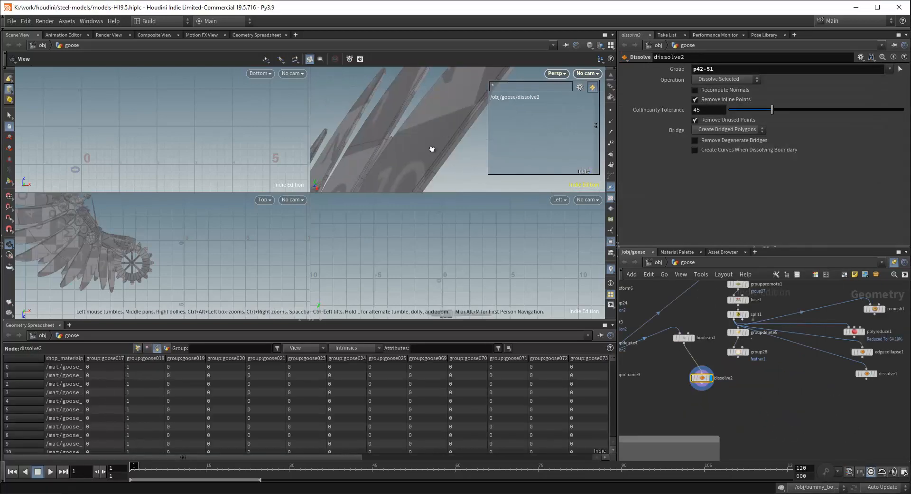
Inspect the feathers in the dissolve2 result, and display remesh1 to examine the single feather's mesh from several angles
left_click_drag(432, 148, 459, 166)
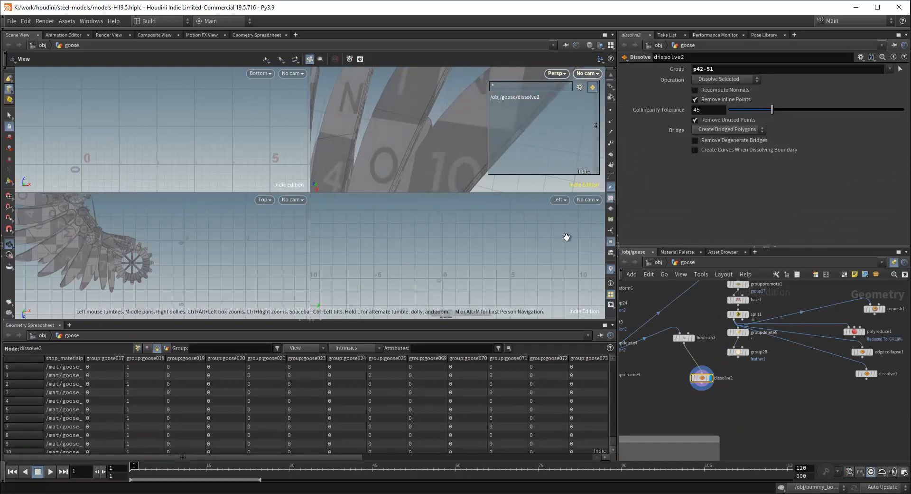
scroll(728, 369, "up", 4)
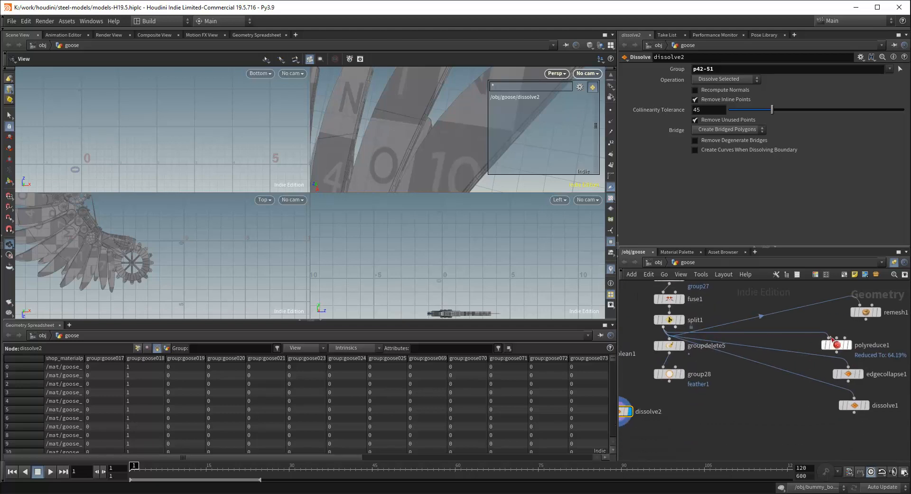
middle_click_drag(831, 338, 793, 327)
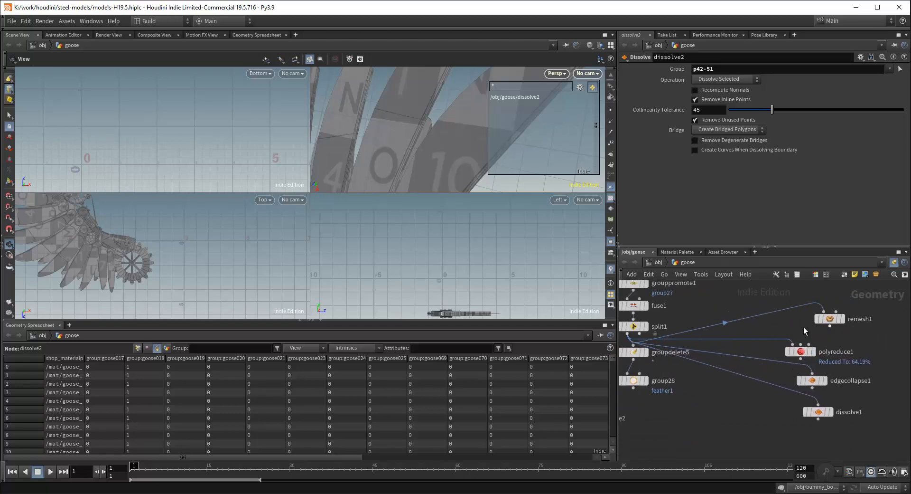
left_click(830, 318)
left_click(847, 303)
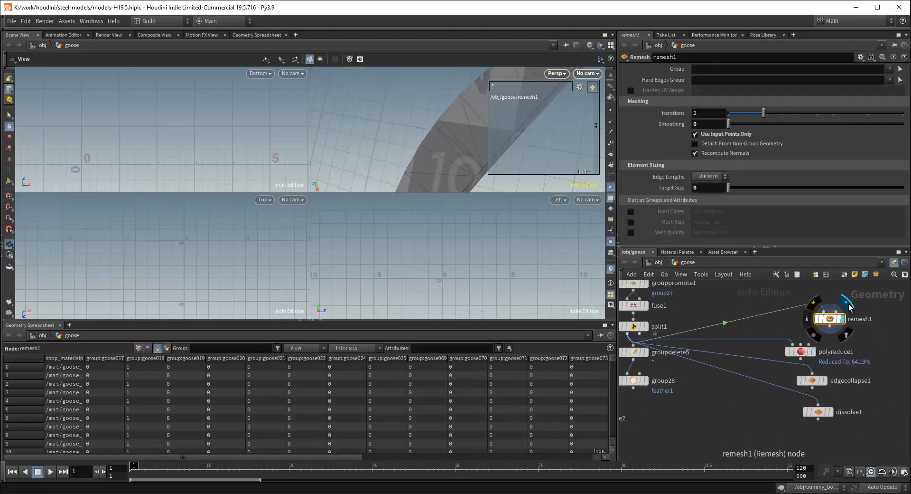
scroll(763, 328, "down", 2)
scroll(461, 160, "down", 2)
middle_click_drag(462, 161, 415, 138)
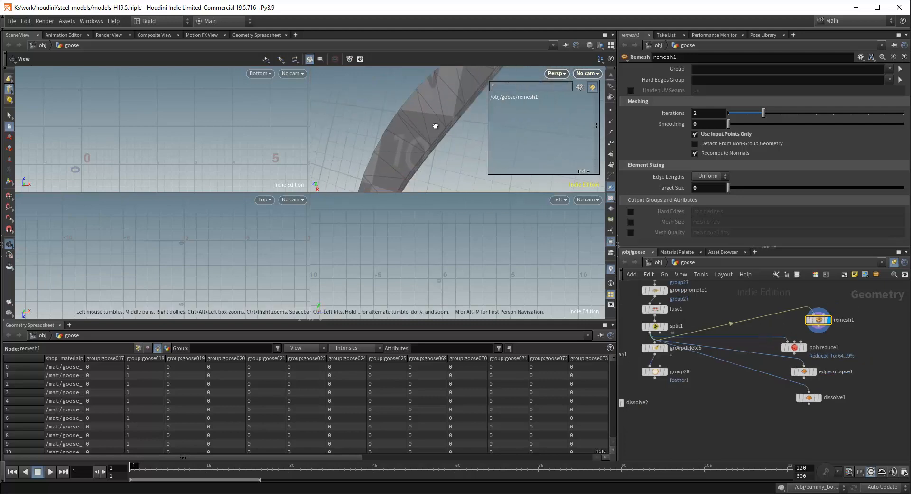
left_click_drag(436, 126, 457, 157)
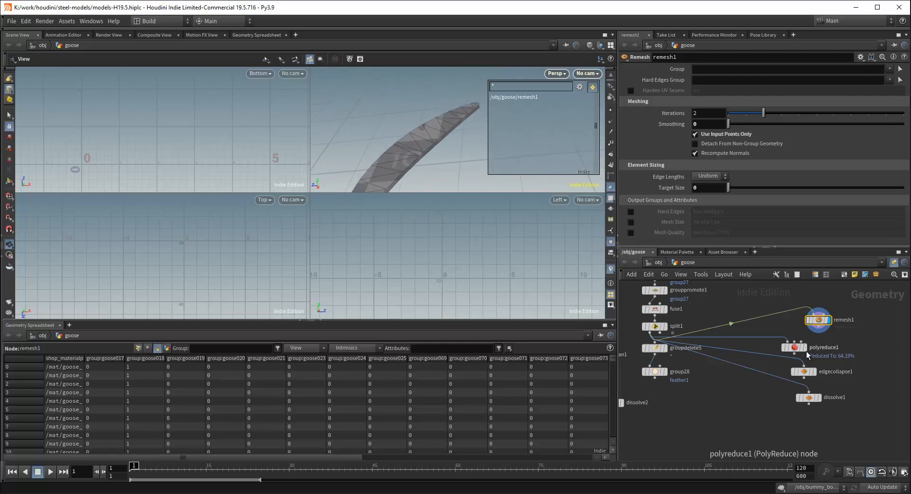
Display polyreduce1 on the feather and set its percentage of polygons to keep to 92.7
left_click(814, 347)
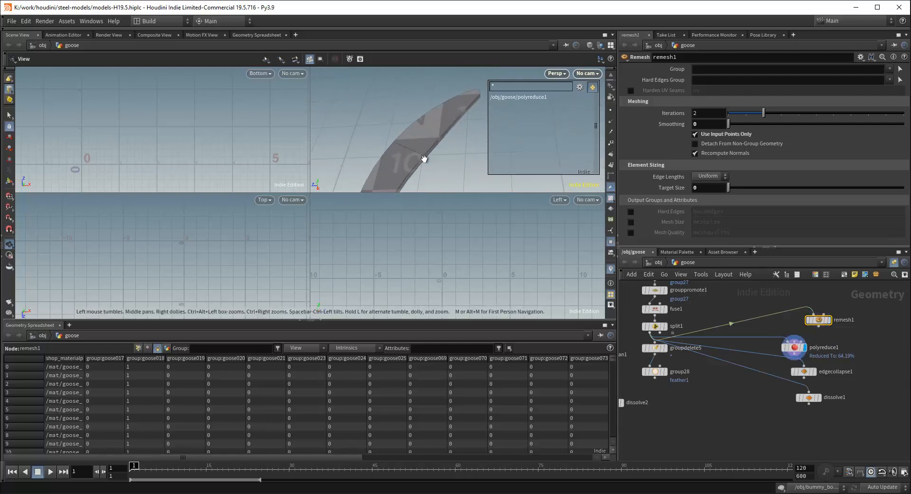
middle_click_drag(412, 162, 435, 133)
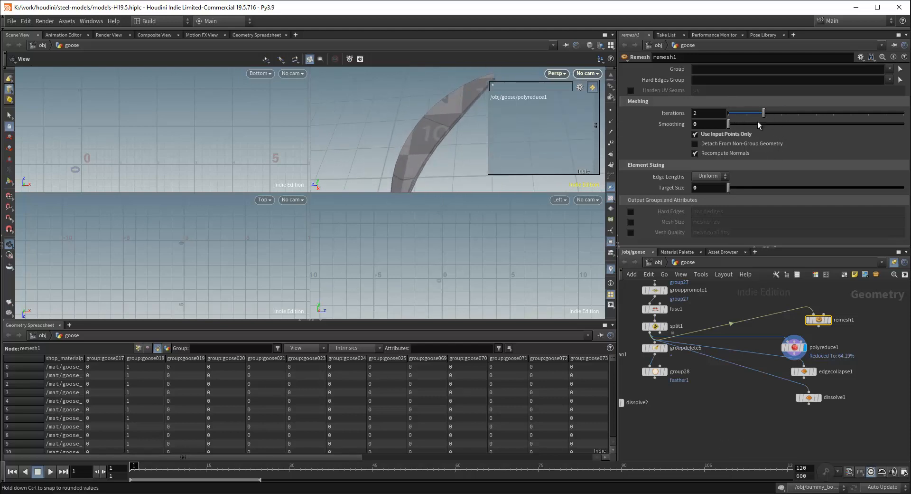
left_click(794, 347)
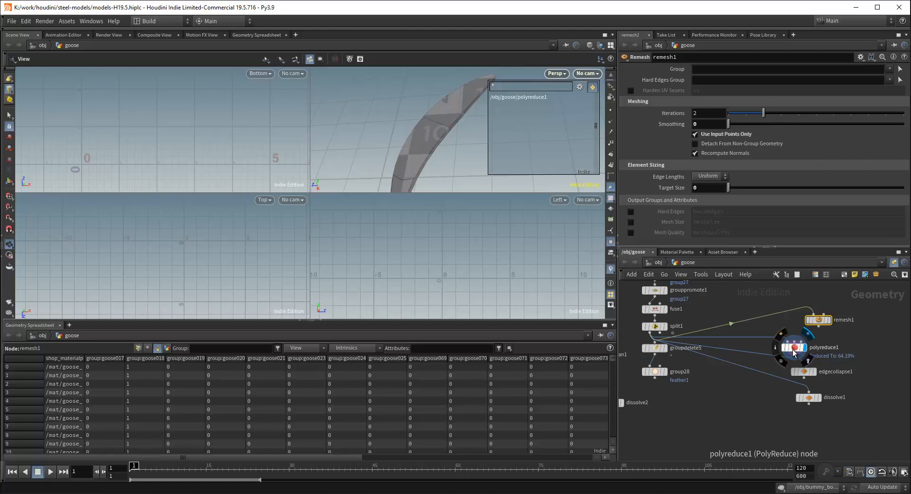
left_click_drag(773, 105, 884, 103)
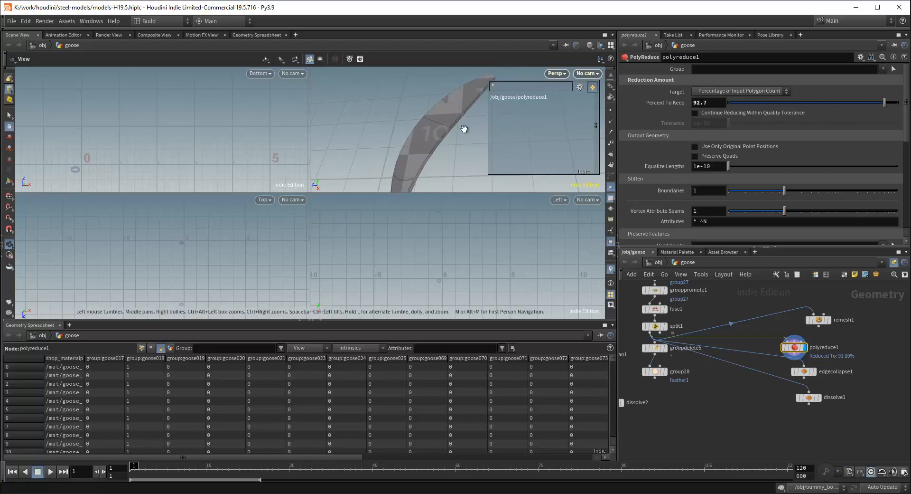
Display edgecollapse1 and trim its group to the single edge p49-38
middle_click_drag(861, 348, 831, 316)
left_click(774, 340)
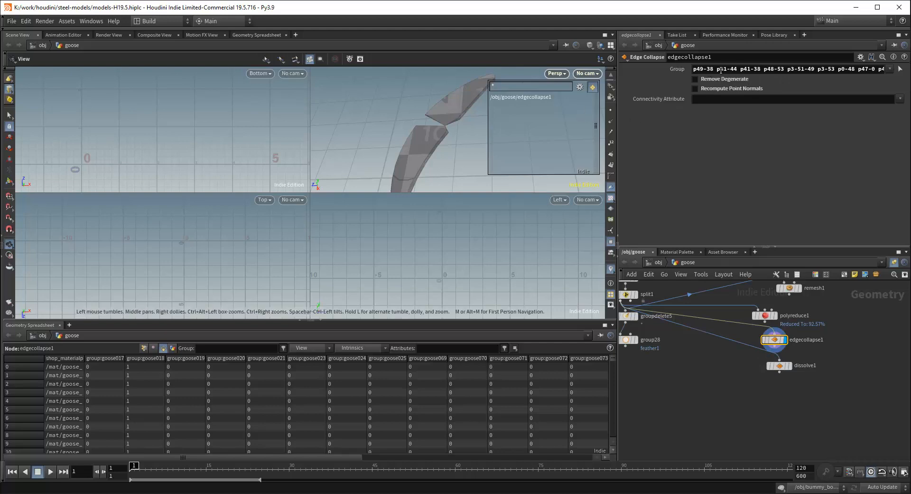
key("shift+End")
key("BackSpace")
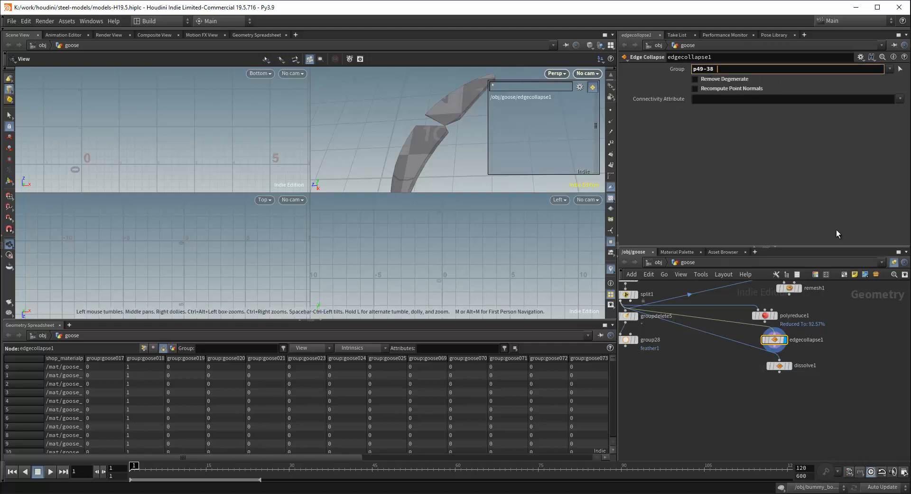
key("Return")
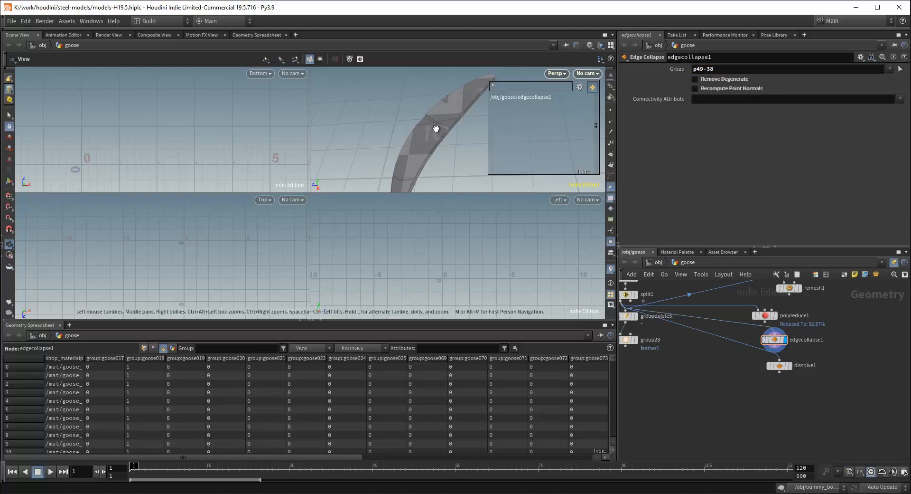
scroll(442, 114, "up", 4)
left_click_drag(440, 161, 406, 142)
left_click(901, 69)
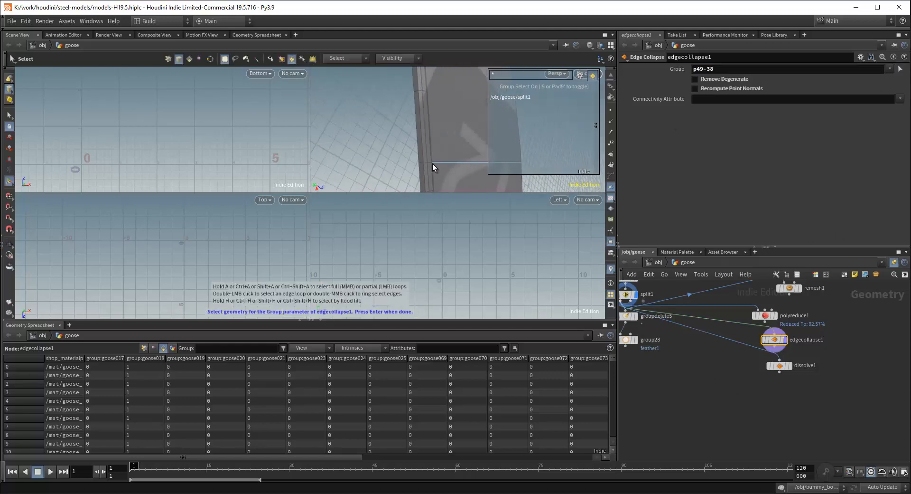
left_click(432, 163)
left_click_drag(393, 150, 411, 156)
scroll(433, 141, "up", 4)
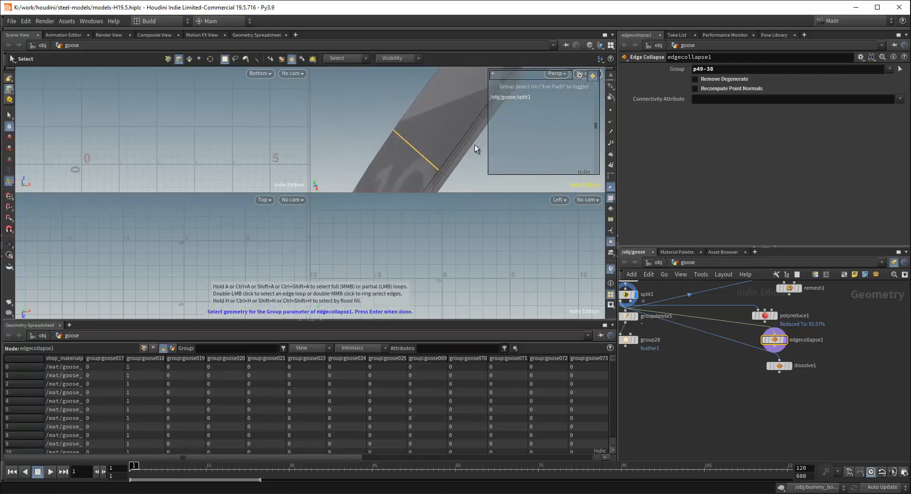
key("Escape")
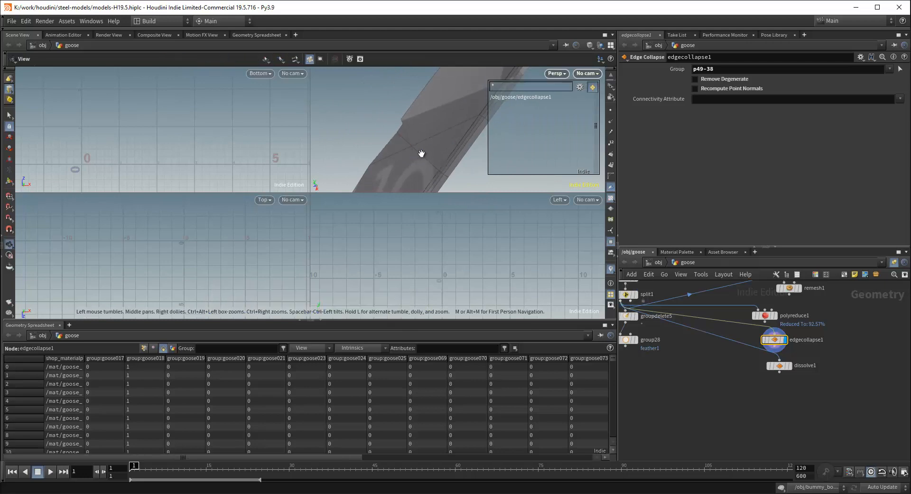
Display dissolve1 and examine the feather's surface around the dissolved edge p49-38
left_click_drag(421, 151, 500, 203)
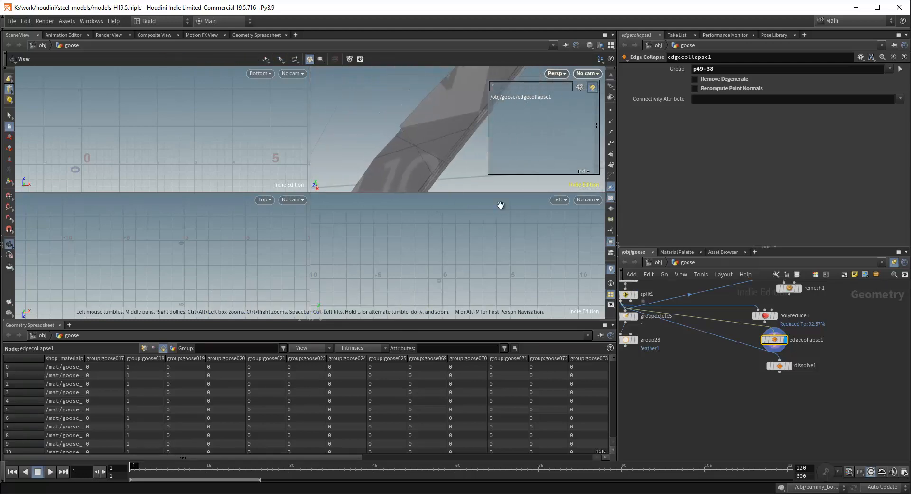
left_click(789, 365)
left_click(779, 366)
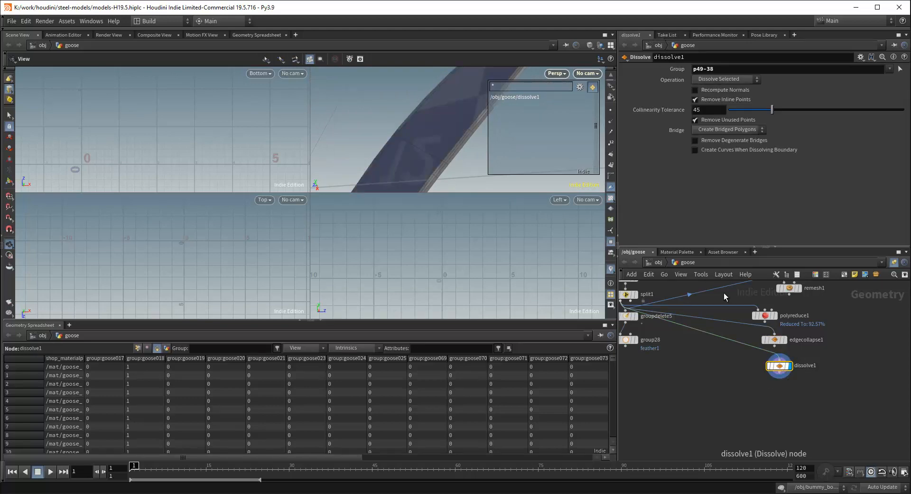
left_click_drag(425, 124, 408, 146)
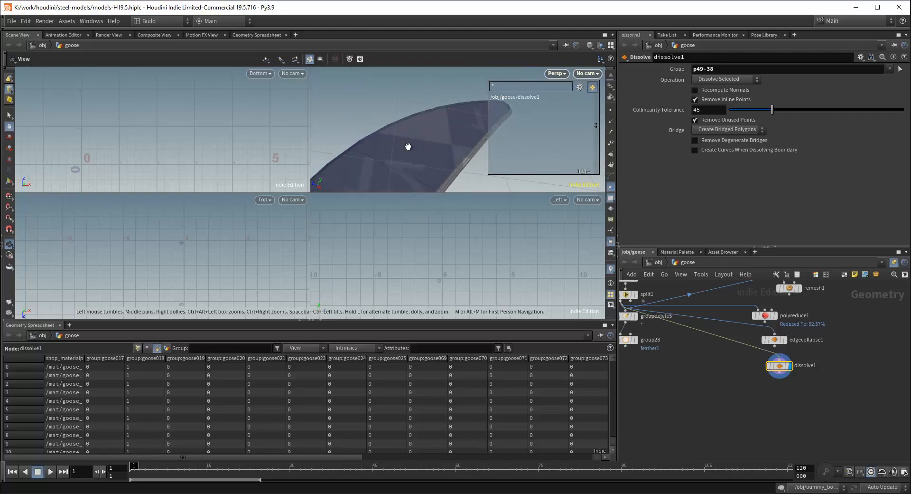
Display boolean1 and review its union settings for goose018 and goose086
scroll(781, 358, "down", 3)
middle_click_drag(732, 371, 777, 370)
scroll(741, 359, "up", 3)
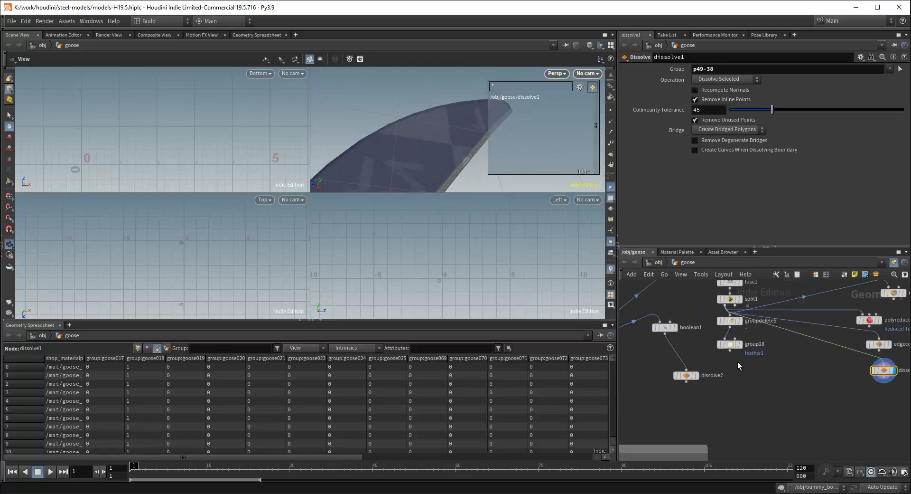
middle_click_drag(719, 348, 743, 353)
left_click(700, 332)
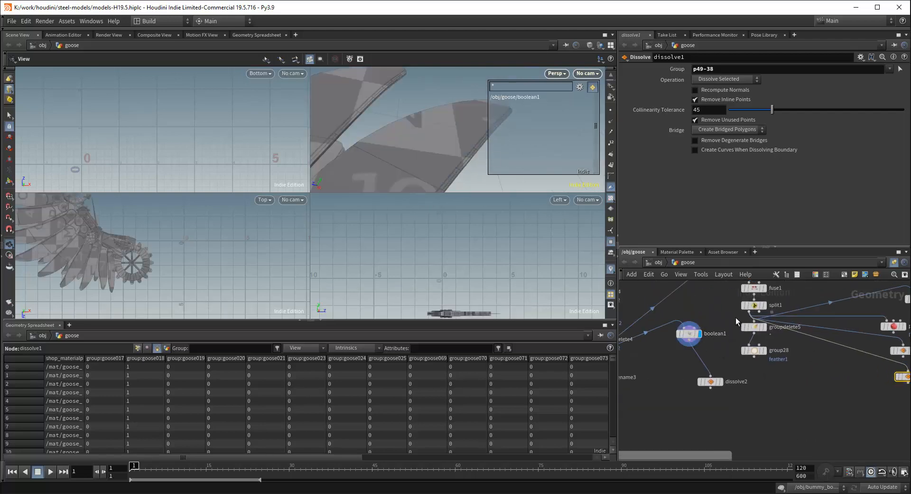
scroll(702, 344, "down", 2)
middle_click_drag(736, 317, 714, 334)
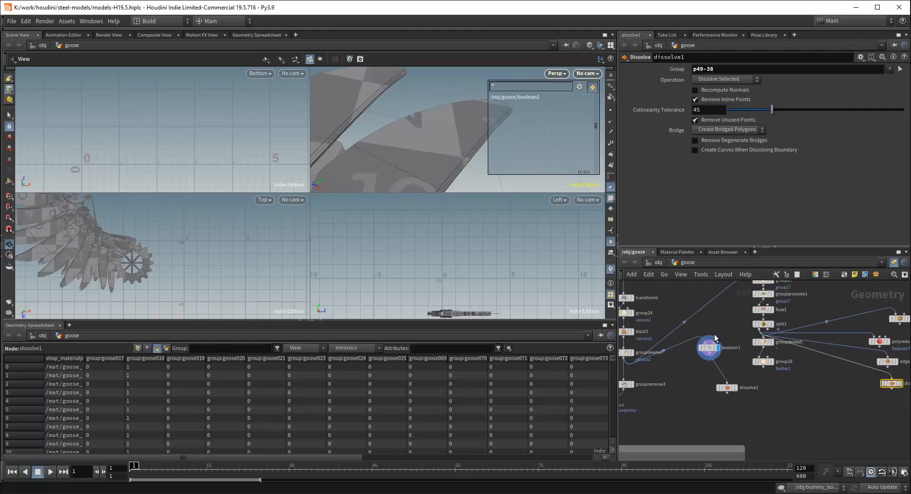
scroll(714, 335, "up", 3)
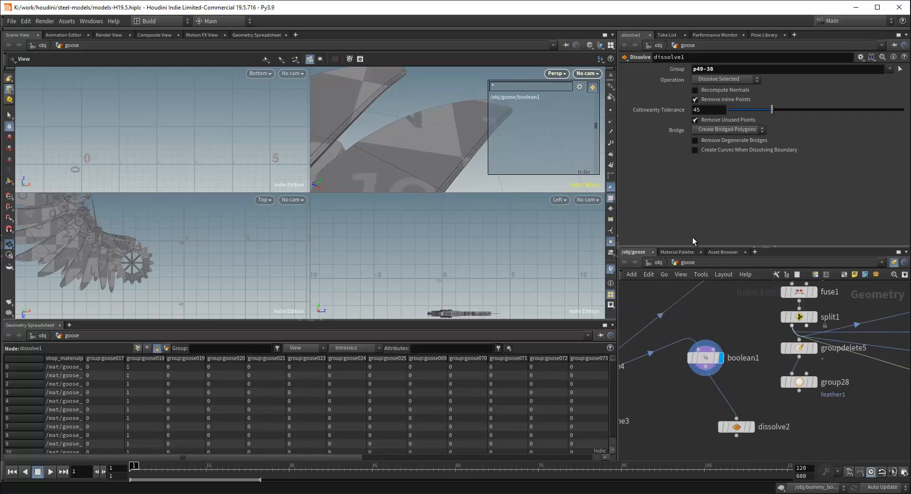
left_click(704, 362)
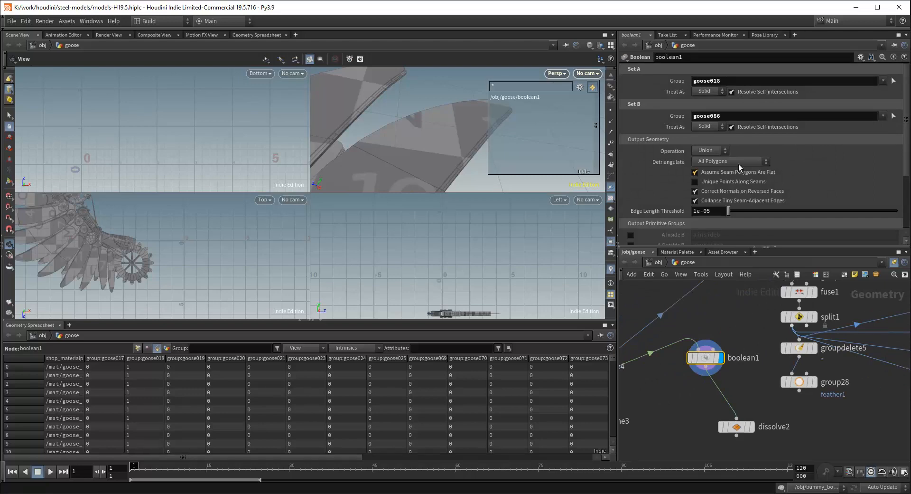
scroll(902, 200, "down", 3)
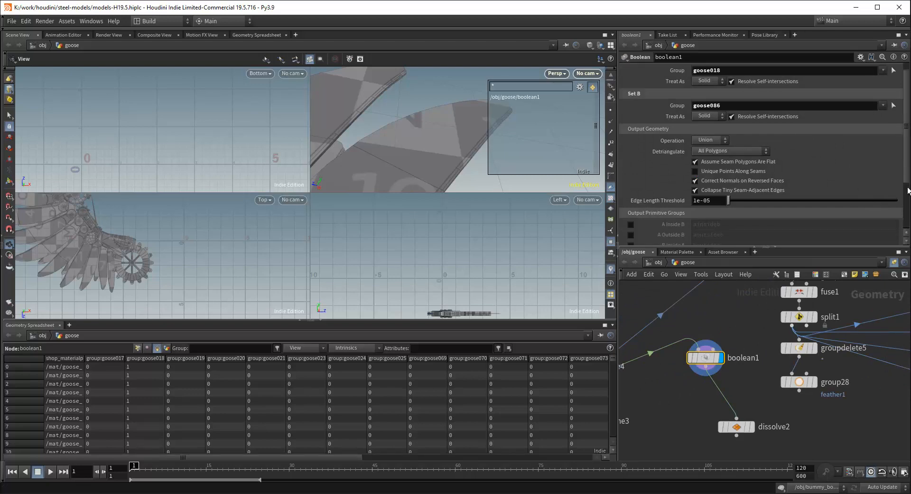
scroll(902, 201, "up", 3)
scroll(745, 362, "down", 3)
scroll(745, 363, "up", 3)
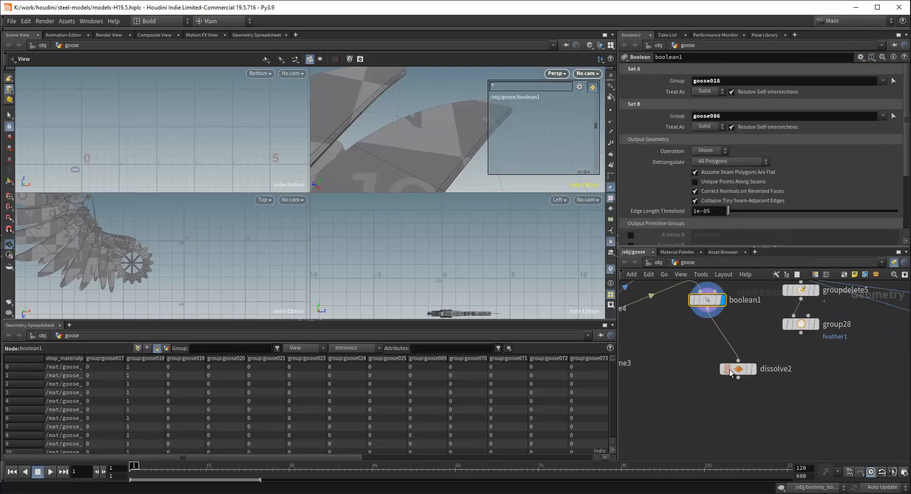
Place dissolve2 directly below boolean1 and display its result on the wing feathers
left_click_drag(743, 367, 712, 338)
left_click(722, 337)
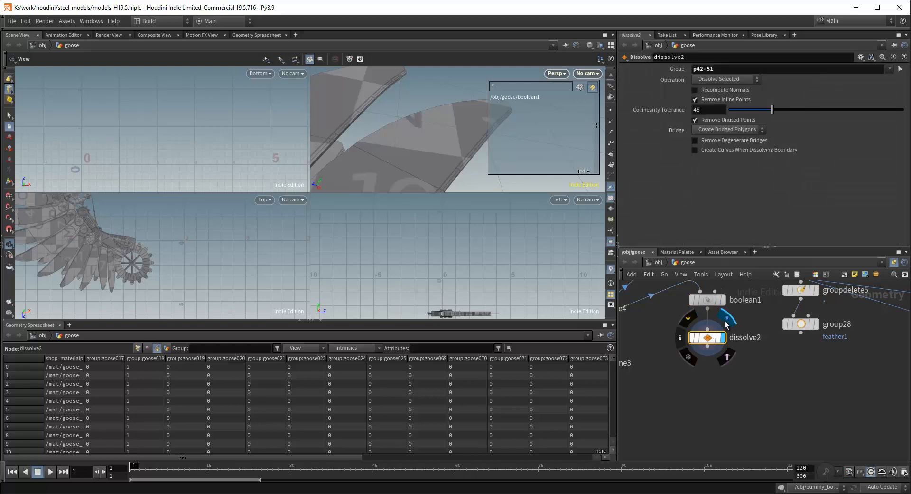
left_click_drag(446, 157, 472, 143)
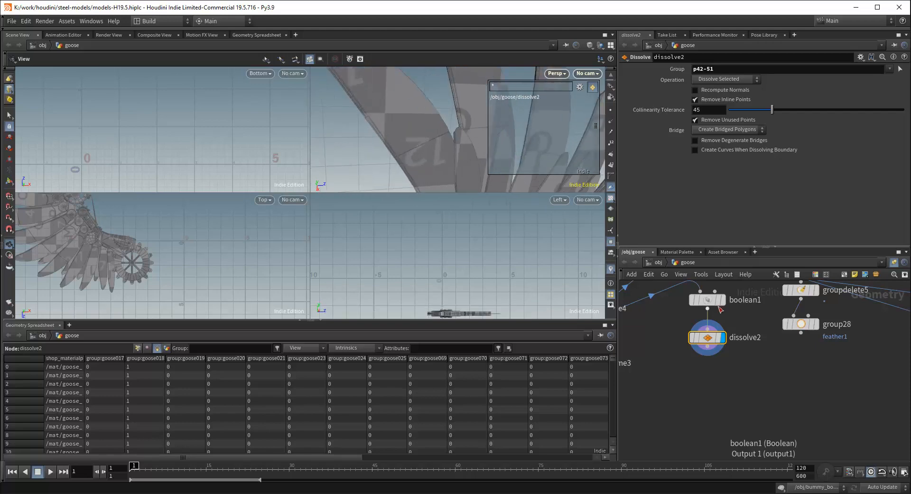
Add the remaining seam edge p83-43 on the outermost feather to dissolve2's group
left_click(900, 70)
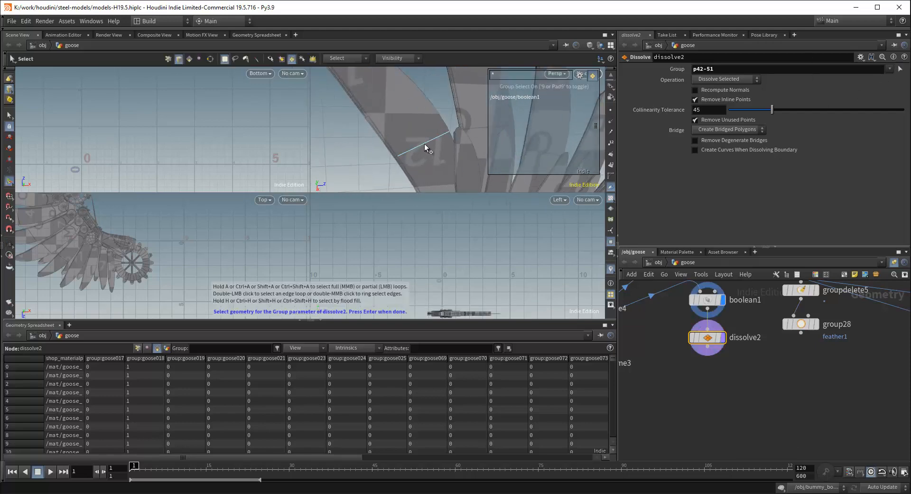
left_click(446, 129)
key("Return")
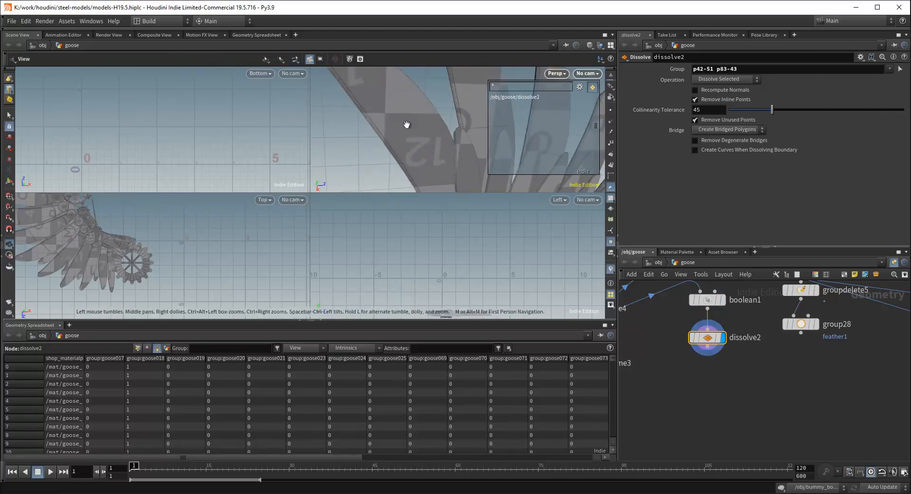
left_click_drag(407, 124, 459, 141)
scroll(767, 364, "down", 3)
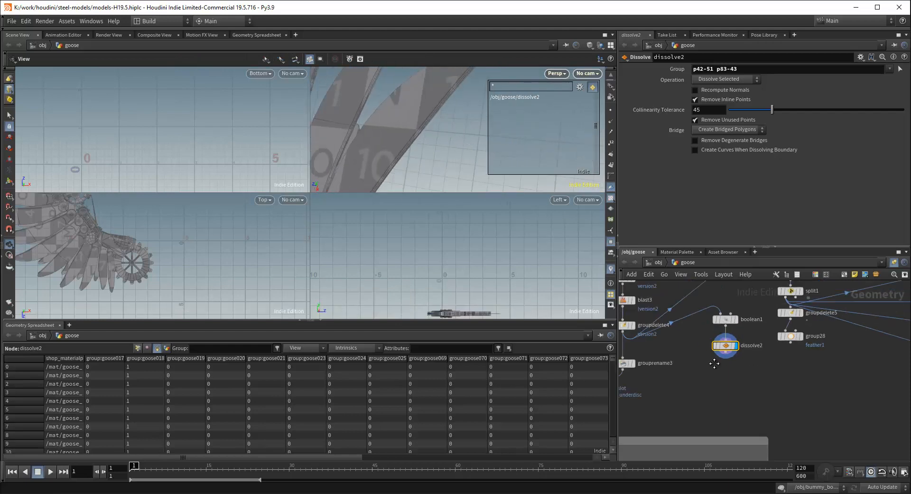
middle_click_drag(697, 347, 733, 366)
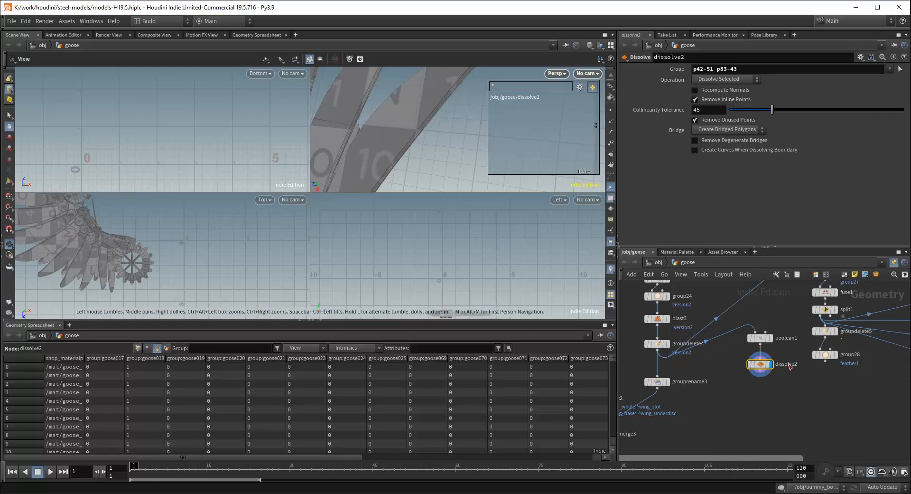
left_click_drag(761, 370, 761, 371)
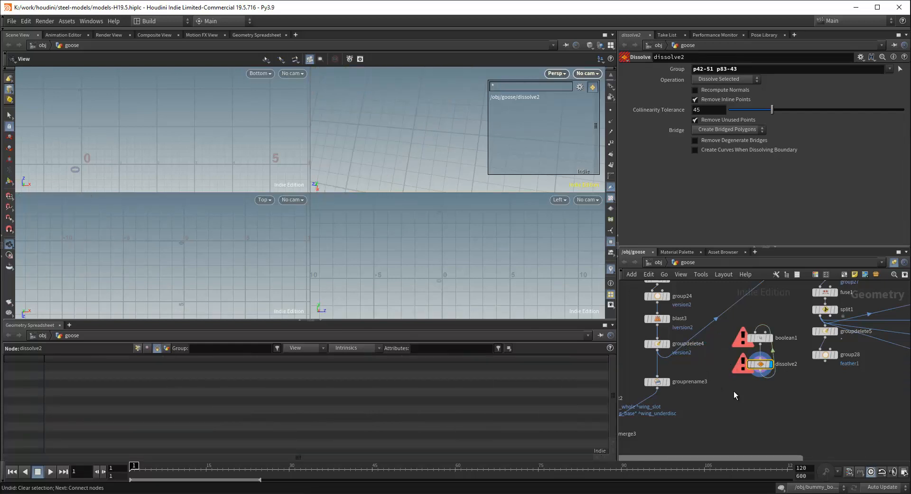
key("ctrl+z")
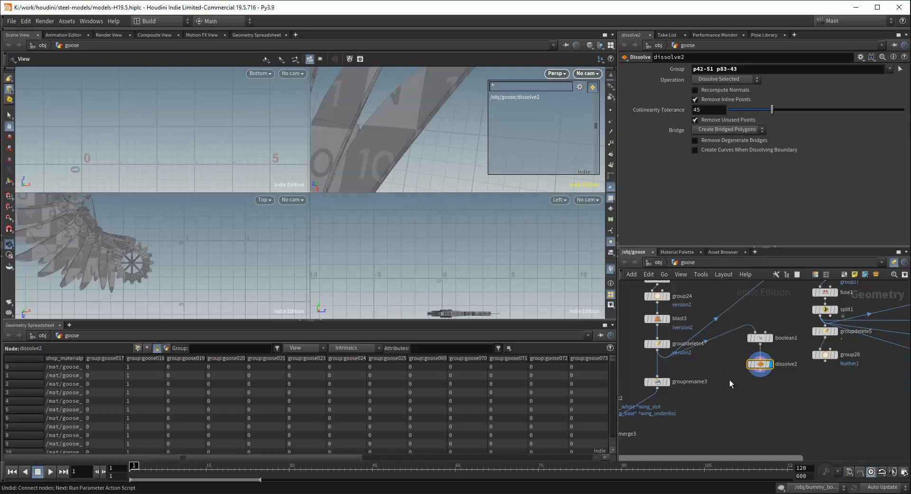
Move dissolve2 closer beneath boolean1 in the network
left_click_drag(413, 167, 460, 145)
middle_click_drag(738, 358, 735, 363)
left_click_drag(759, 357, 759, 347)
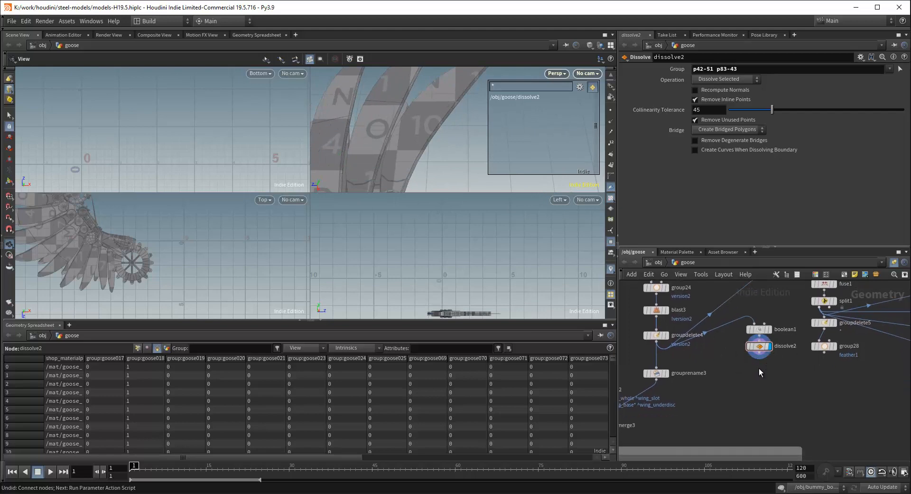
Add a Group node below dissolve2
key("Tab")
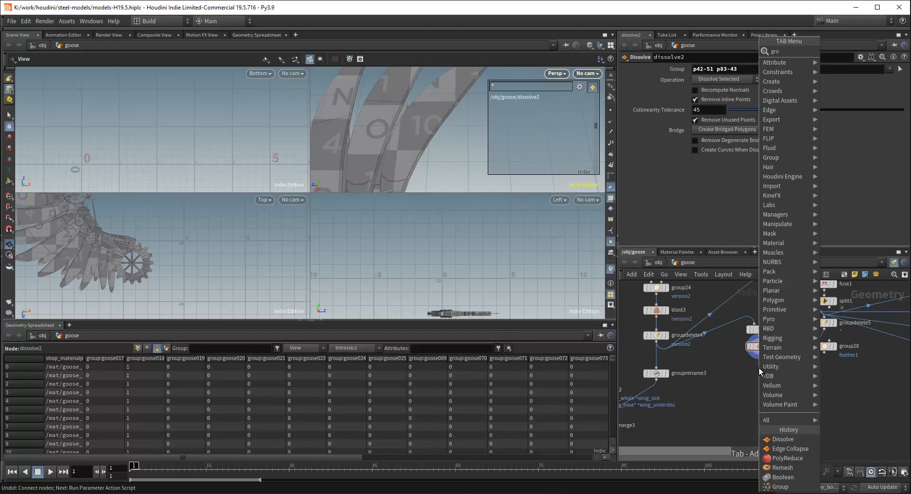
type("group")
key("Return")
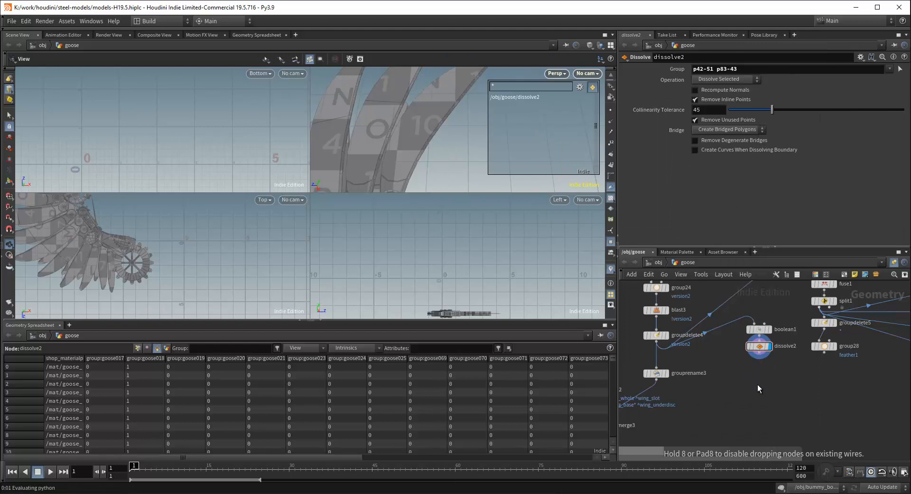
left_click(757, 389)
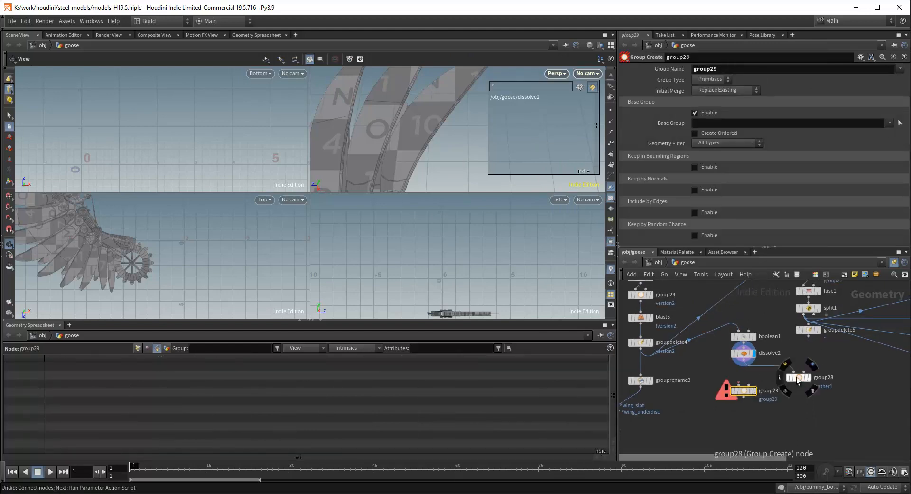
Feed groupdelete5 from dissolve2 instead of split1, and delete the spare group29 node
left_click_drag(797, 378, 798, 391)
left_click_drag(805, 333, 796, 371)
left_click_drag(744, 360, 799, 362)
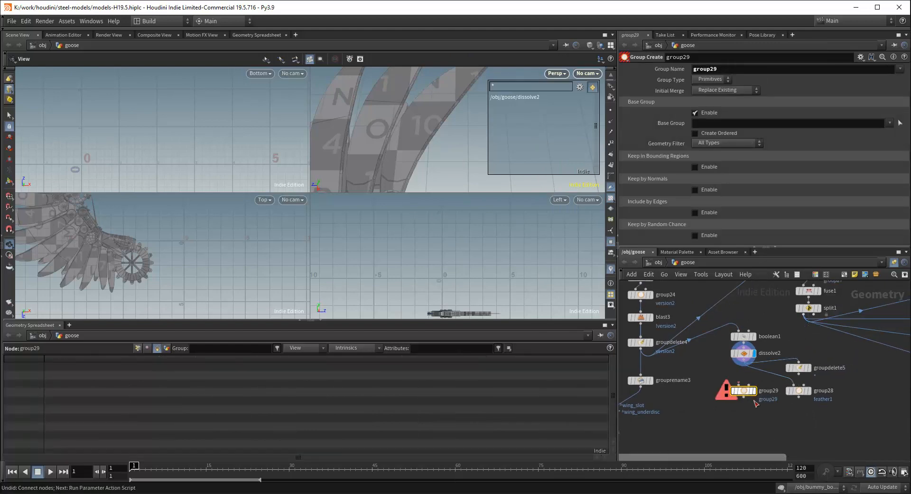
key("Delete")
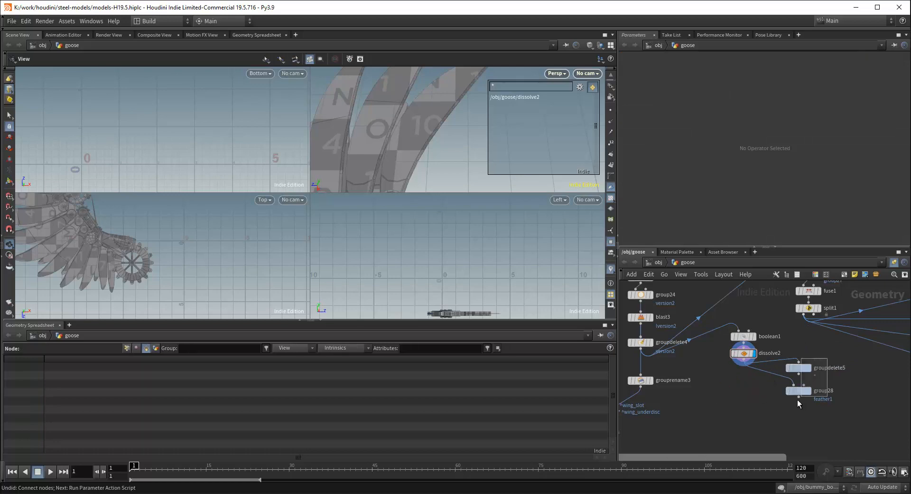
Line up groupdelete5 and group28 in a chain below dissolve2 and display group28
left_click_drag(798, 399, 745, 395)
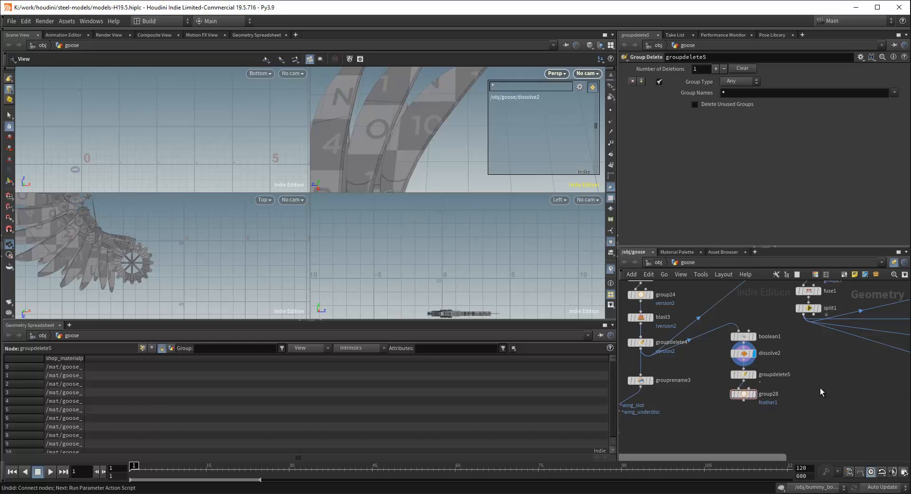
left_click(750, 394)
left_click(748, 396)
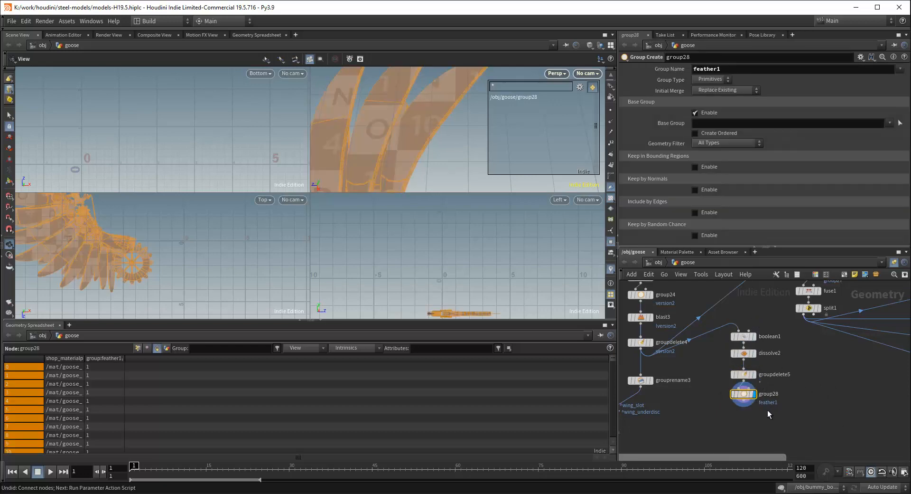
mouse_move(751, 337)
Duplicate the split1 node with its group27 setting and place the copy beside the boolean1 chain
middle_click_drag(809, 355, 784, 389)
left_click(783, 348)
left_click(782, 348)
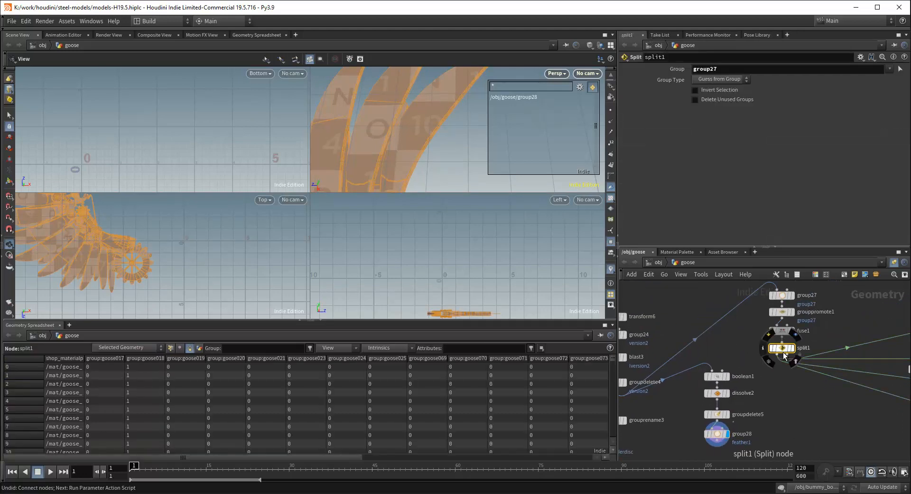
left_click_drag(783, 347, 775, 386, "alt")
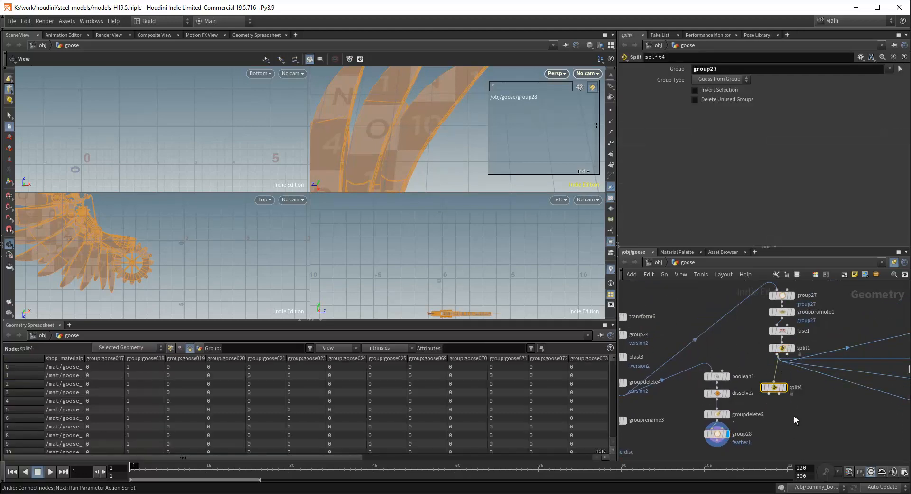
Insert the split4 node between groupdelete4 and boolean1, with dissolve2 kept below the boolean
scroll(738, 357, "up", 2)
scroll(739, 356, "down", 1)
left_click_drag(713, 379, 714, 368)
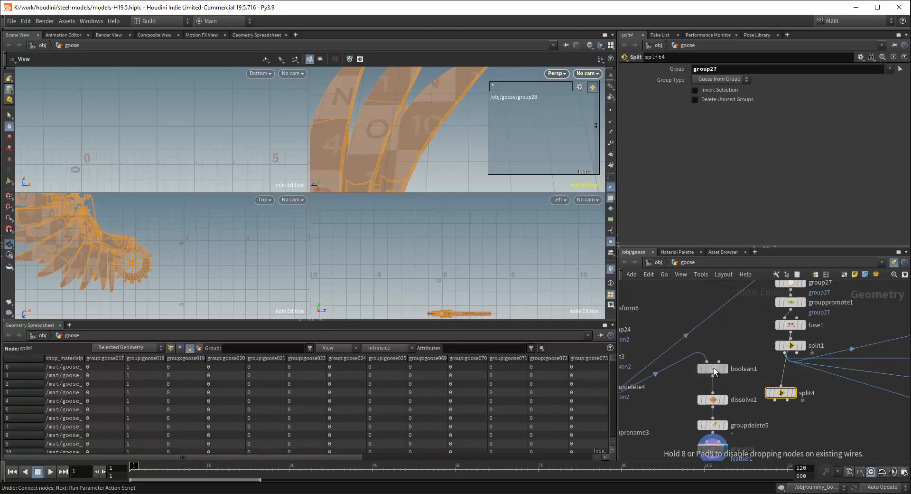
middle_click_drag(752, 356, 757, 345)
left_click_drag(717, 385, 718, 394)
left_click_drag(786, 382, 716, 355)
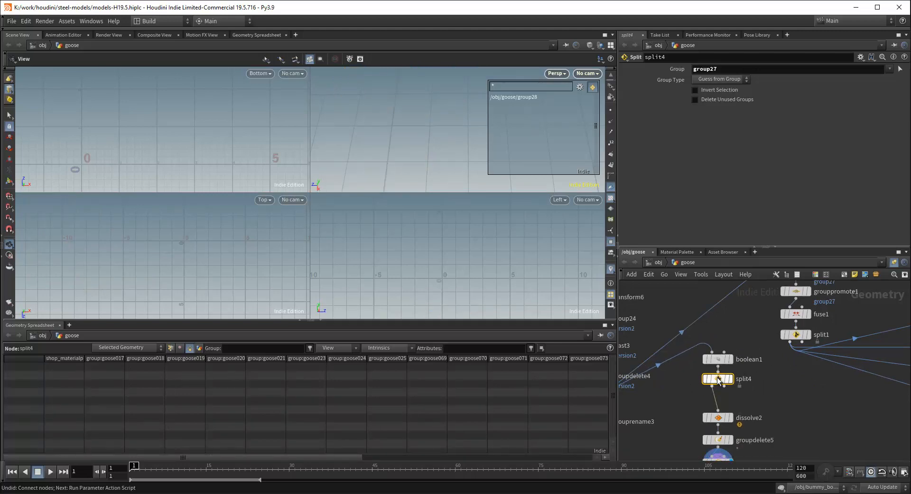
left_click_drag(718, 378, 687, 347)
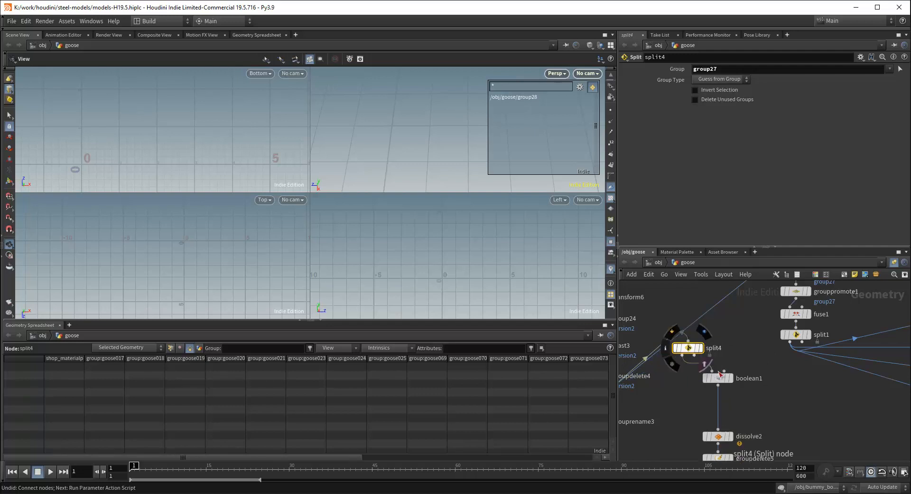
left_click_drag(713, 377, 708, 403)
left_click_drag(720, 361, 716, 375)
middle_click_drag(774, 386, 781, 370)
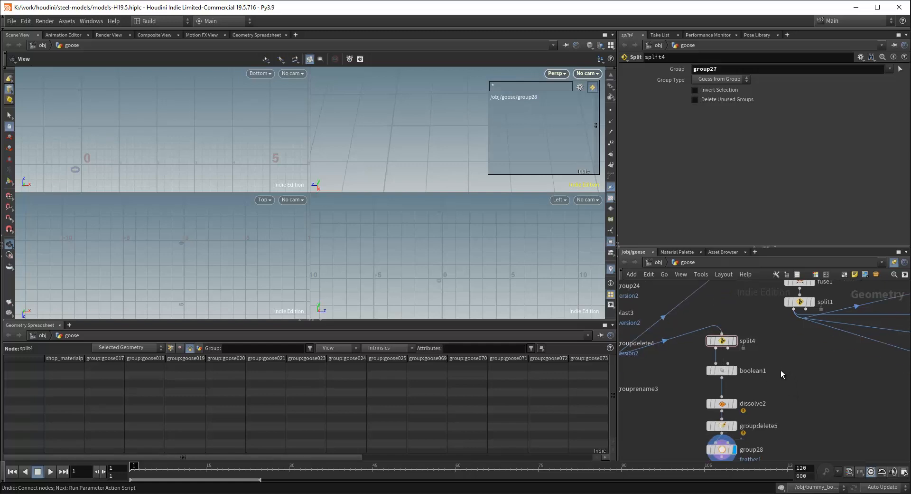
Set split4's group to goose018 goose086, matching boolean1's Set A and Set B groups
scroll(781, 369, "down", 3)
left_click_drag(725, 396, 725, 397)
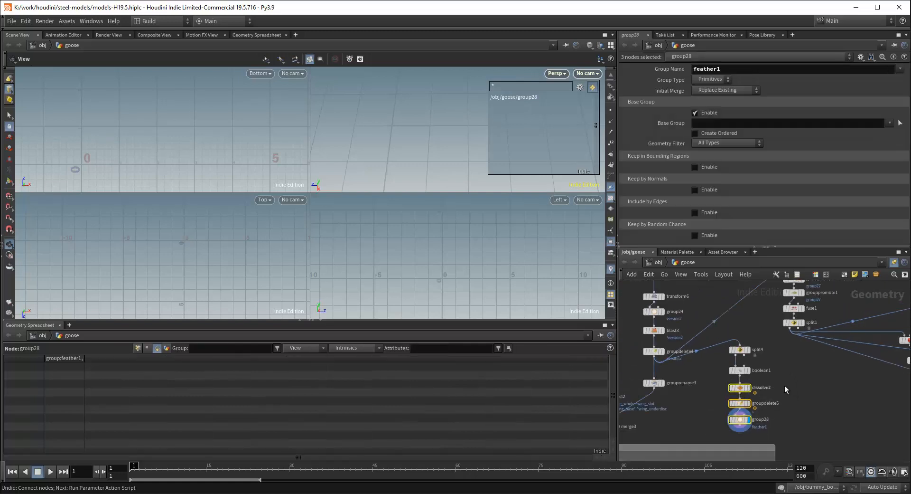
scroll(778, 377, "up", 3)
left_click(721, 346)
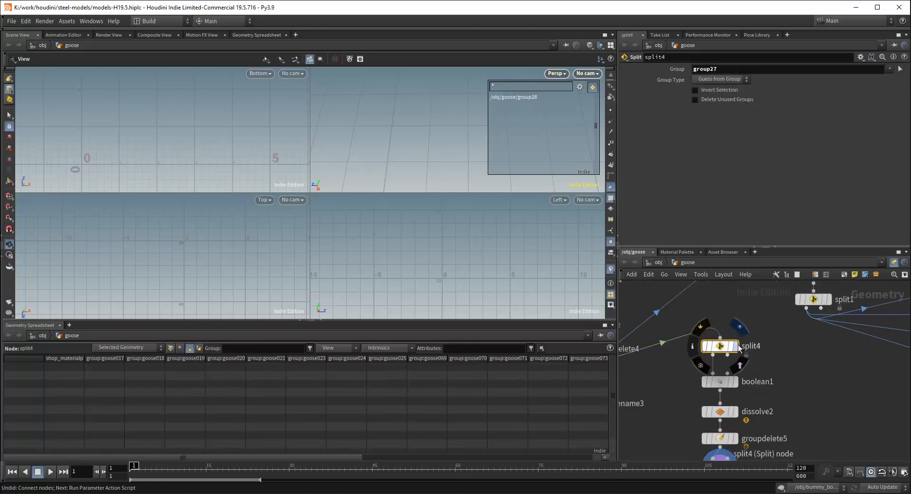
double_click(725, 69)
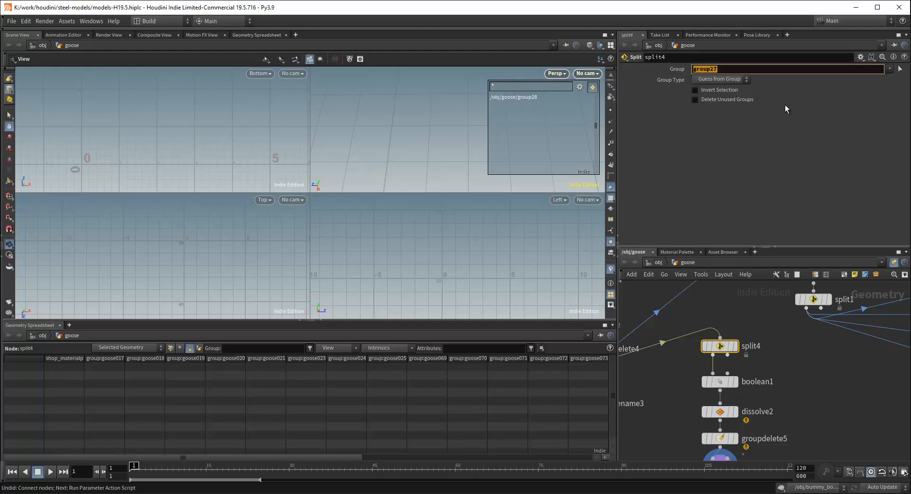
left_click(718, 380)
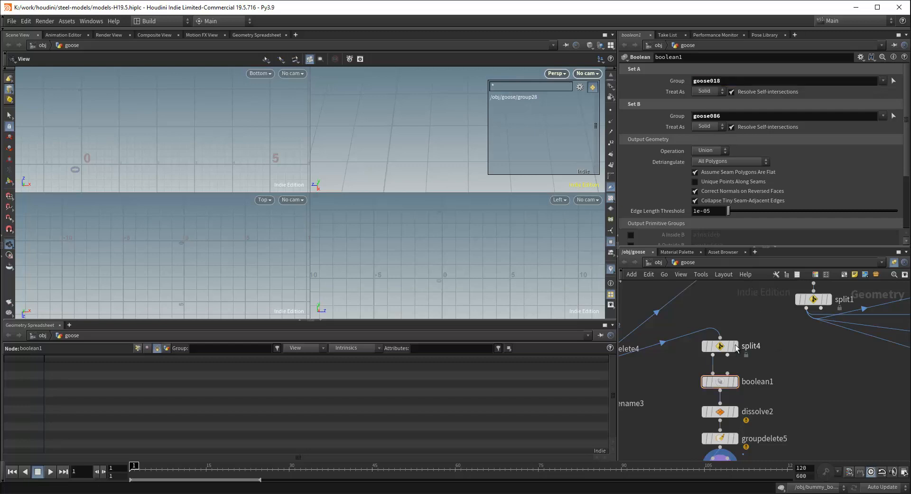
left_click(734, 346)
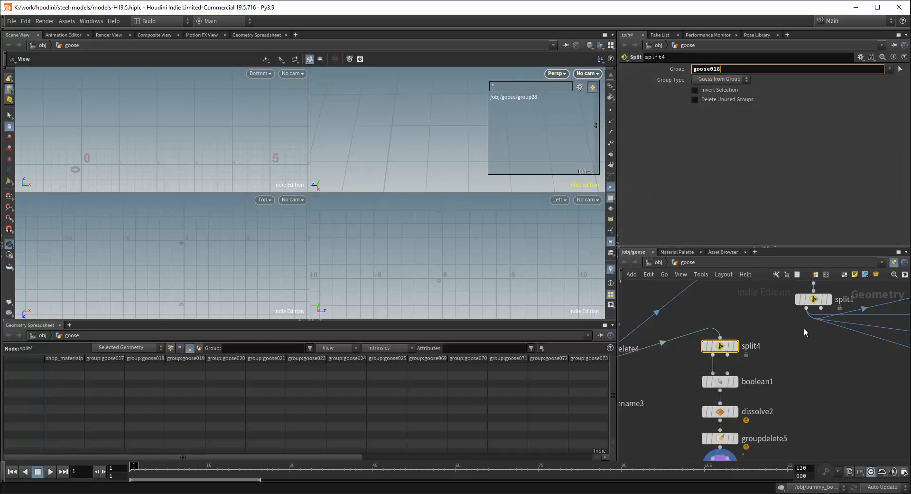
left_click(722, 386)
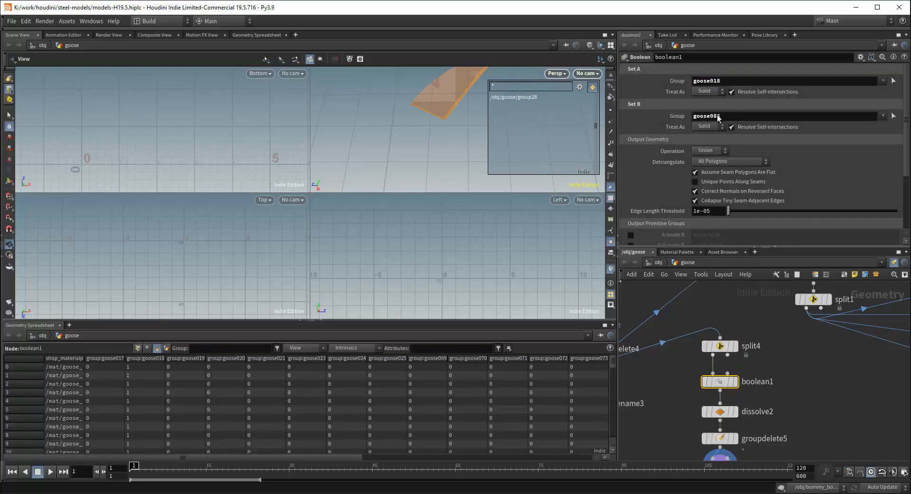
left_click(734, 347)
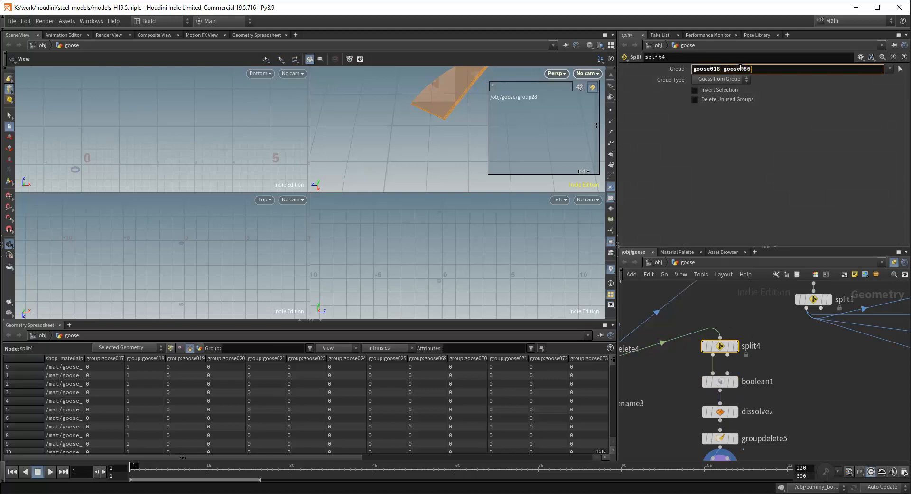
Check group28's feather1 output and delete the old test branch of group27, grouppromote1, fuse1, split1 and the nodes fed by split1
scroll(735, 321, "down", 2)
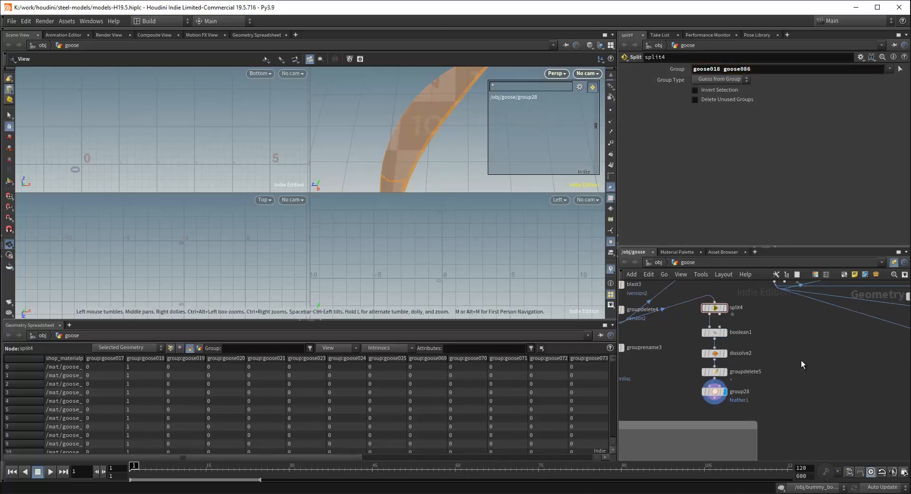
left_click(727, 391)
left_click_drag(418, 133, 425, 126)
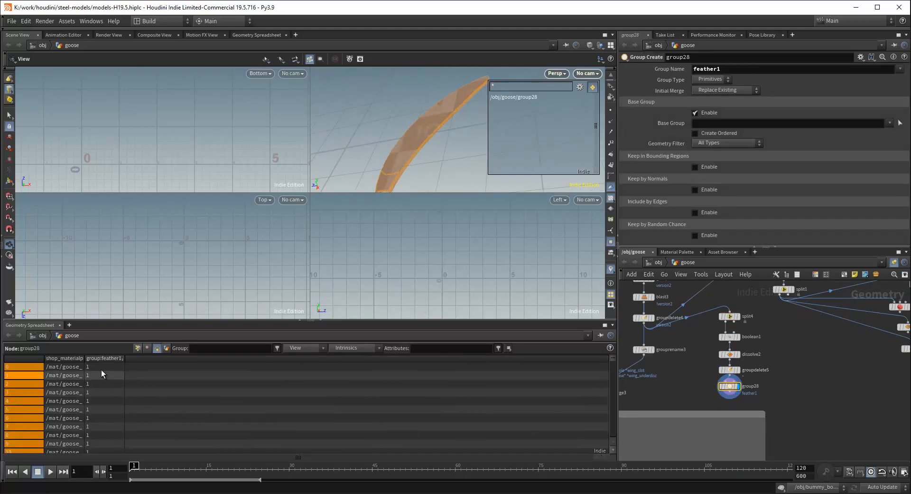
left_click(138, 348)
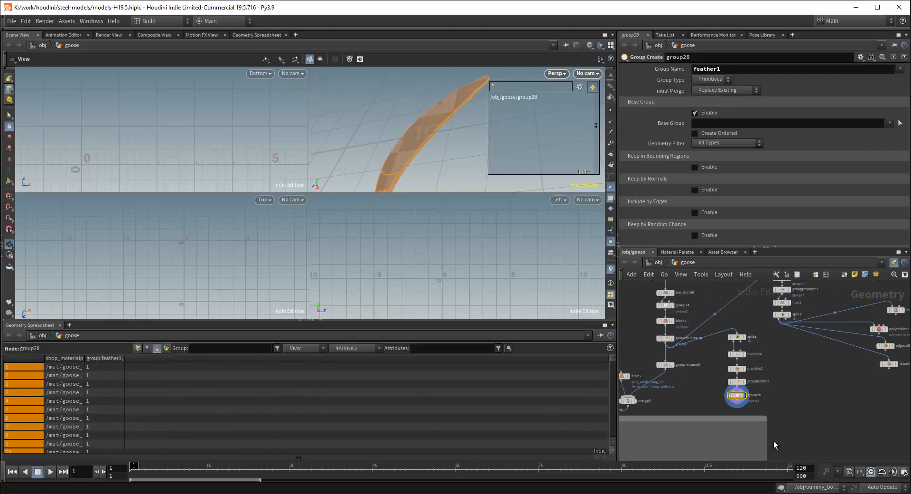
left_click_drag(722, 385, 721, 365)
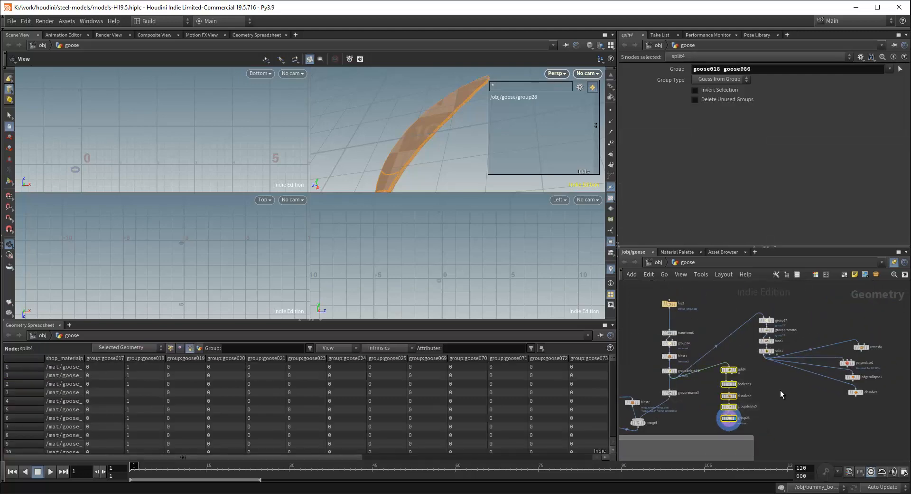
middle_click_drag(790, 383, 746, 404)
left_click_drag(718, 425, 719, 426)
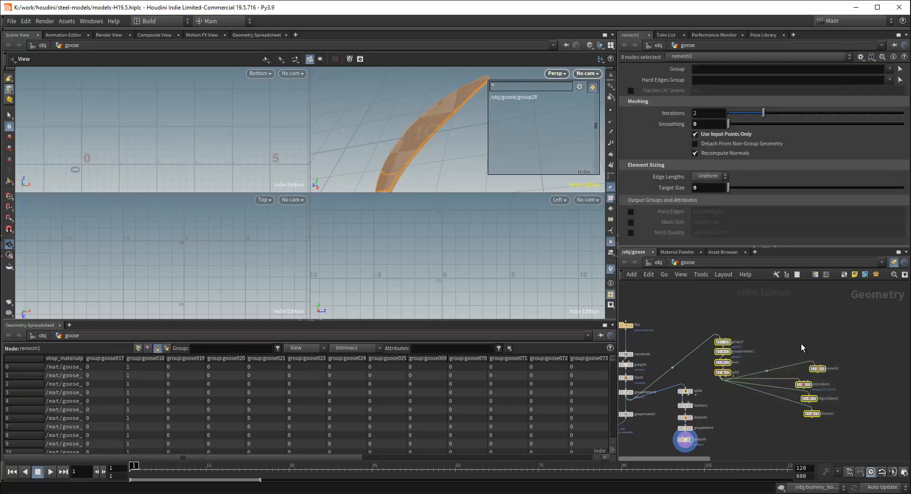
key("Delete")
Move the five-node feather1 chain, split4 through group28, into the freed space
left_click_drag(728, 387, 680, 445)
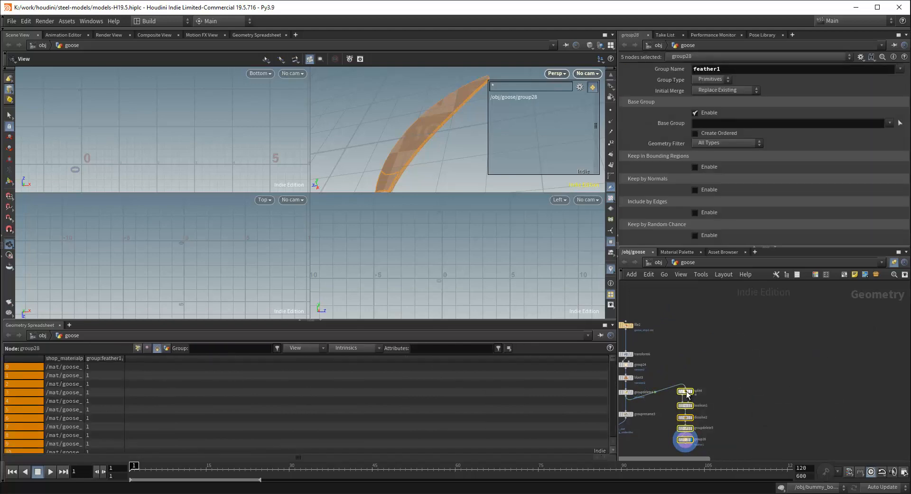
scroll(768, 384, "down", 2)
scroll(721, 394, "up", 4)
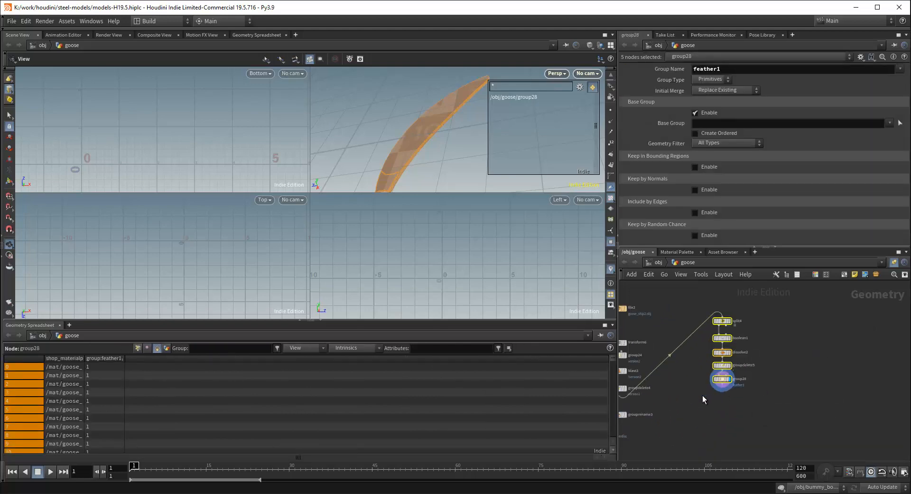
middle_click_drag(806, 382, 833, 385)
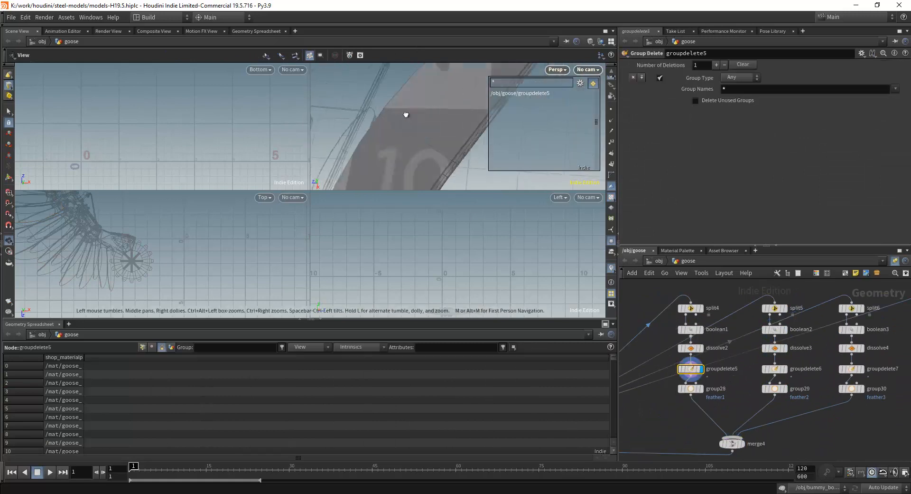
Display dissolve2 and examine how the first feather's pieces are joined there
left_click(691, 348)
left_click(702, 348)
left_click(691, 329)
left_click(691, 348)
scroll(460, 146, "down", 3)
scroll(670, 398, "up", 2)
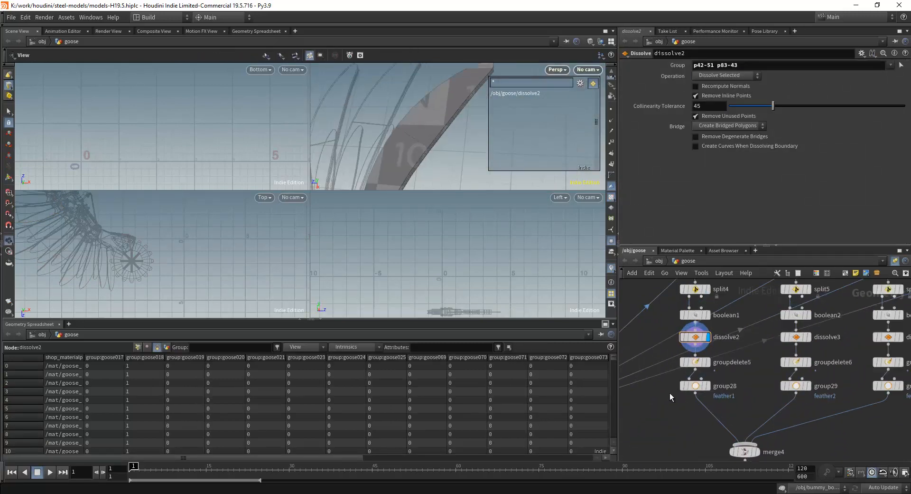
Pick goose079 and goose071 in the viewport as the group for split7
scroll(670, 397, "down", 2)
left_click(860, 354)
scroll(741, 394, "up", 4)
left_click(750, 346)
left_click(901, 65)
left_click(505, 149)
key("Return")
Display dissolve5, pick the fourth feather's edges to dissolve, and name group31's group feather4
left_click(763, 393)
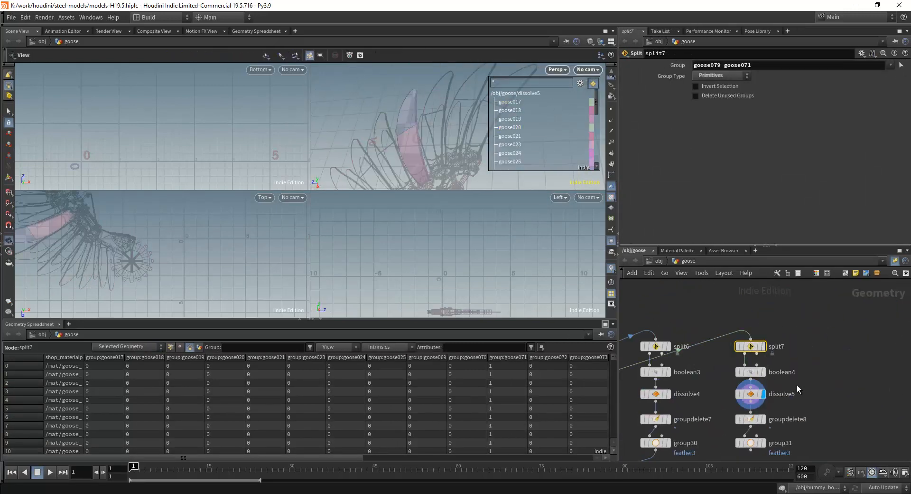
left_click(750, 393)
left_click(901, 65)
left_click(406, 135)
key("Return")
left_click(732, 407)
type("4")
Duplicate the feather4 node chain beside the original for the next feather and go through the copied nodes
left_click_drag(734, 314, 792, 398)
left_click_drag(765, 342, 826, 343, "alt")
scroll(817, 361, "up", 3)
left_click(742, 342)
left_click(742, 389)
left_click(744, 413)
Pick the sixth feather's pieces in the viewport as the group for split9
scroll(744, 414, "down", 5)
left_click_drag(711, 293, 779, 331)
scroll(717, 314, "down", 4)
left_click(779, 331)
left_click(901, 65)
key("Return")
Pick the edges to dissolve in dissolve7 and name group33's group feather6
left_click(778, 346)
left_click(900, 65)
left_click(801, 359)
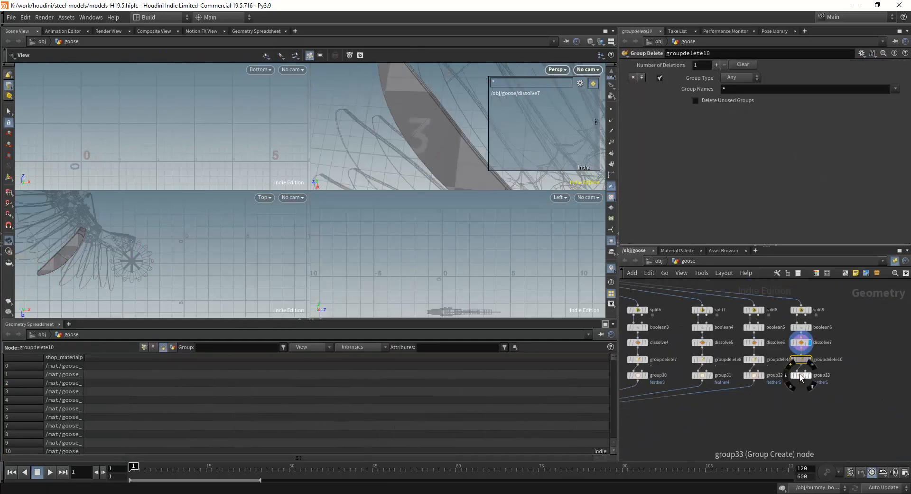
left_click(801, 374)
type("6")
Display merge4 and examine the six combined feathers
scroll(711, 378, "up", 3)
left_click(758, 330)
scroll(449, 133, "down", 5)
left_click(746, 400)
scroll(695, 352, "down", 2)
left_click(777, 398)
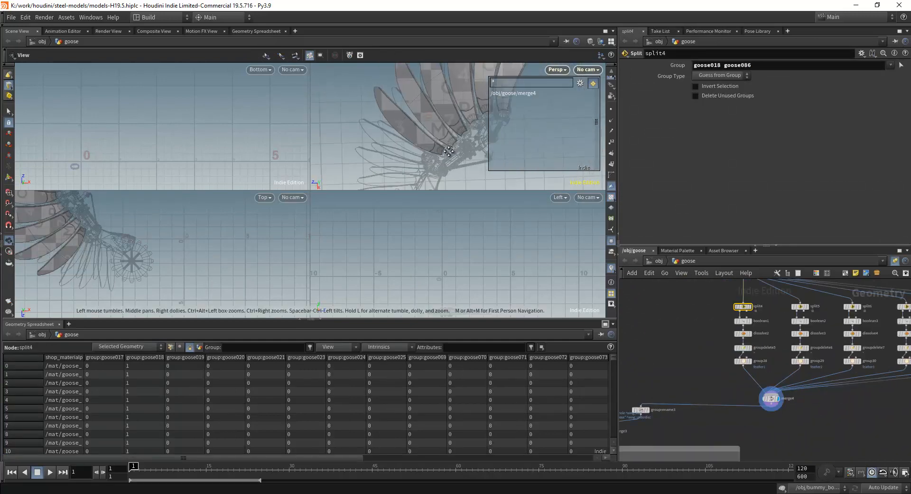
scroll(448, 151, "down", 3)
scroll(712, 379, "down", 4)
Enclose the six feather chains and merge4 in a network box titled "patch the wings"
left_click_drag(674, 317, 863, 394)
scroll(745, 323, "up", 5)
left_click_drag(648, 335, 865, 416)
key("shift+o")
left_click(673, 299)
type("patch the wings")
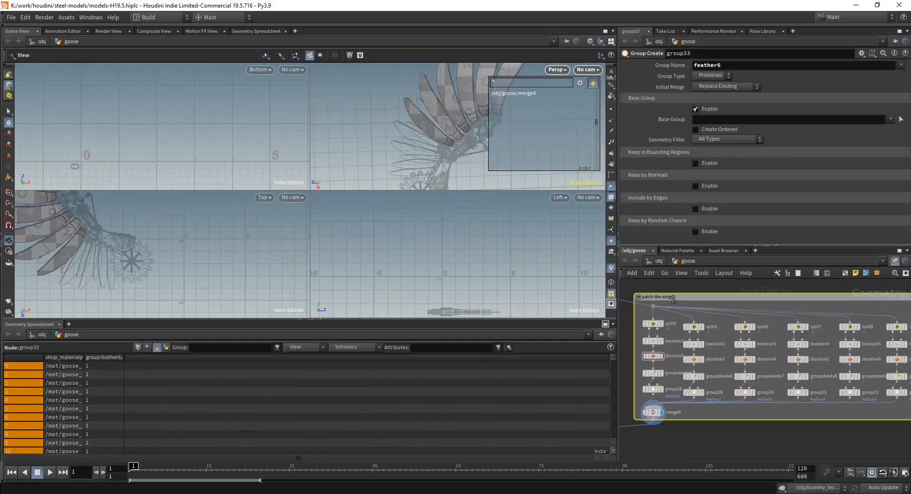
Place blast4 above merge5 and select the patched feathers' original goose pieces in the viewport for removal
scroll(703, 361, "down", 3)
left_click(747, 384)
key("Tab")
left_click(736, 392)
left_click(722, 352)
left_click(901, 65)
key("9")
left_click(429, 125, "shift")
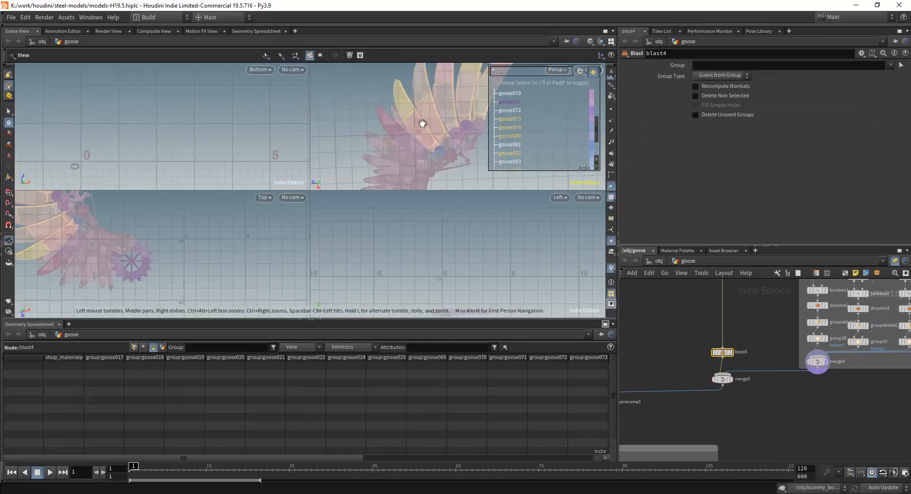
key("Return")
Display merge5 and rearrange it together with grouprename3 in the network
left_click(731, 379)
middle_click_drag(429, 142, 435, 99)
scroll(755, 379, "down", 3)
left_click_drag(697, 299, 698, 346)
left_click_drag(676, 398, 711, 378)
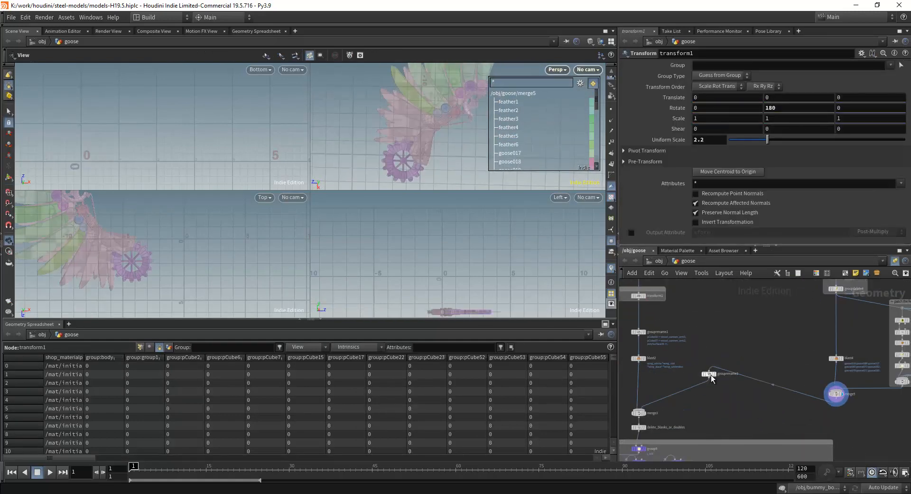
left_click_drag(836, 393, 899, 444, "shift")
Rename the merge5 node to parted_out_wing and select the grouprename3 node below it
left_click(741, 406)
type("parted_out_wing")
key("Return")
middle_click_drag(763, 429, 776, 311)
left_click(718, 390)
scroll(536, 137, "down", 10)
left_click_drag(427, 138, 435, 123)
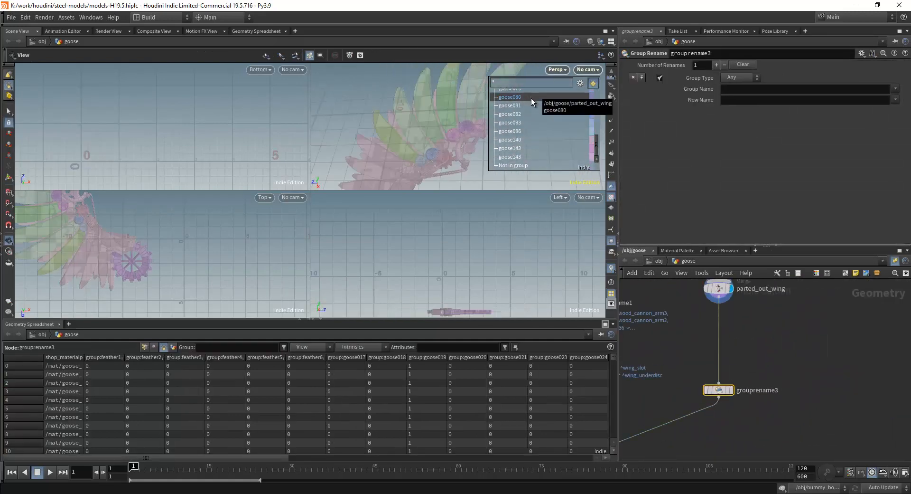
left_click(702, 313)
key("Tab")
type("split")
key("Return")
left_click(775, 345)
left_click(901, 65)
key("9")
middle_click_drag(778, 327, 765, 392)
key("Delete")
In grouprename3, rename goose070 to feather1_disc and goose069 to feather2_disc
scroll(522, 131, "up", 10)
left_click(703, 364)
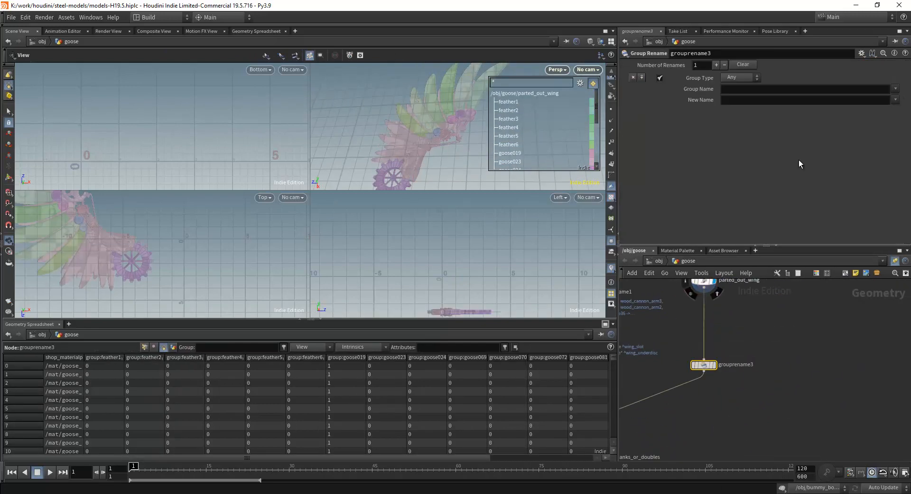
middle_click_drag(361, 162, 434, 136)
scroll(759, 375, "down", 4)
left_click(717, 342)
middle_click_drag(760, 308, 784, 370)
left_click(771, 345)
scroll(782, 365, "up", 4)
left_click(896, 89)
scroll(427, 128, "up", 4)
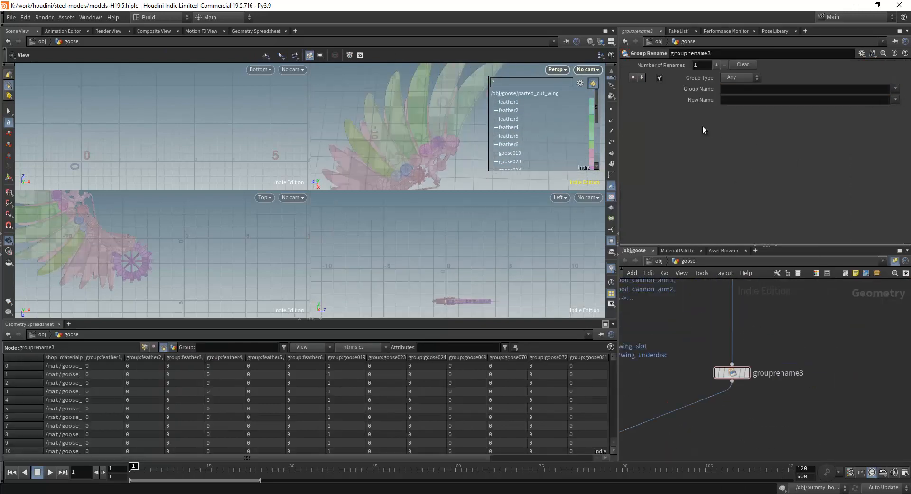
left_click(895, 89)
left_click(778, 100)
type("feather1_disc")
key("Return")
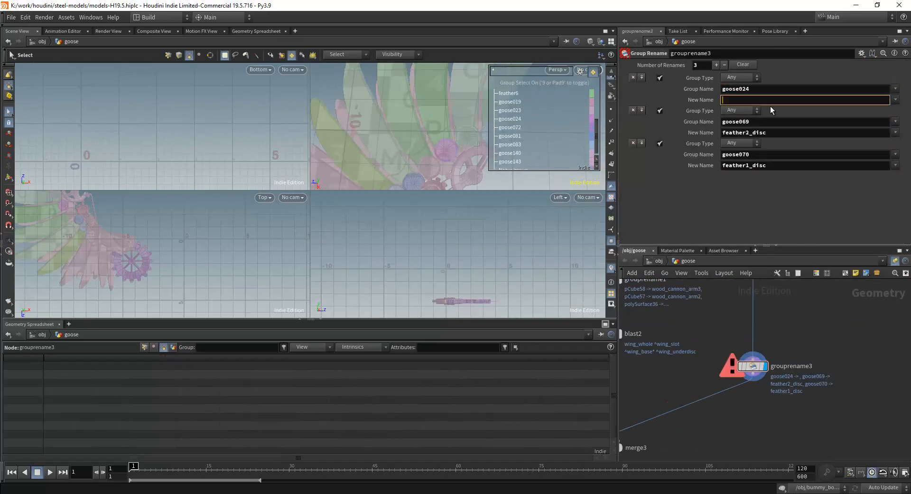
In grouprename3, rename goose024 to feather3_disc, goose023 to feather4_disc and goose081 to feather5_disc
left_click(750, 99)
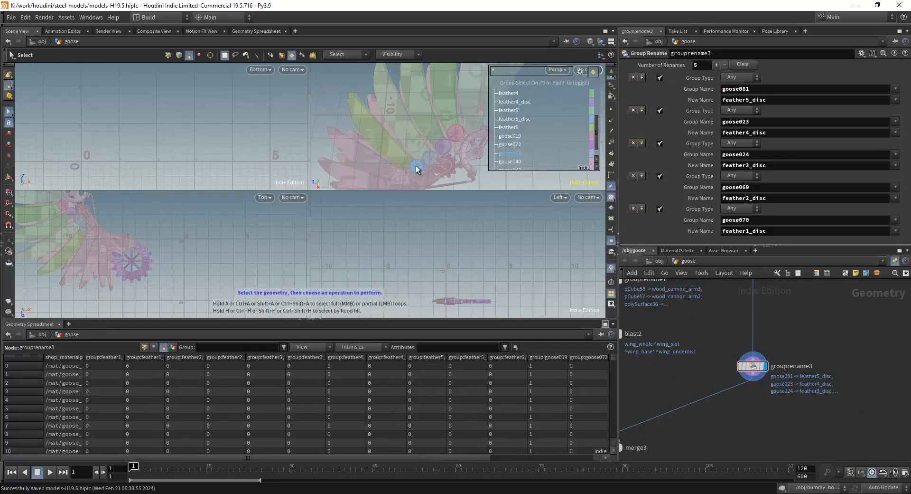
middle_click_drag(417, 166, 403, 152)
left_click(736, 90)
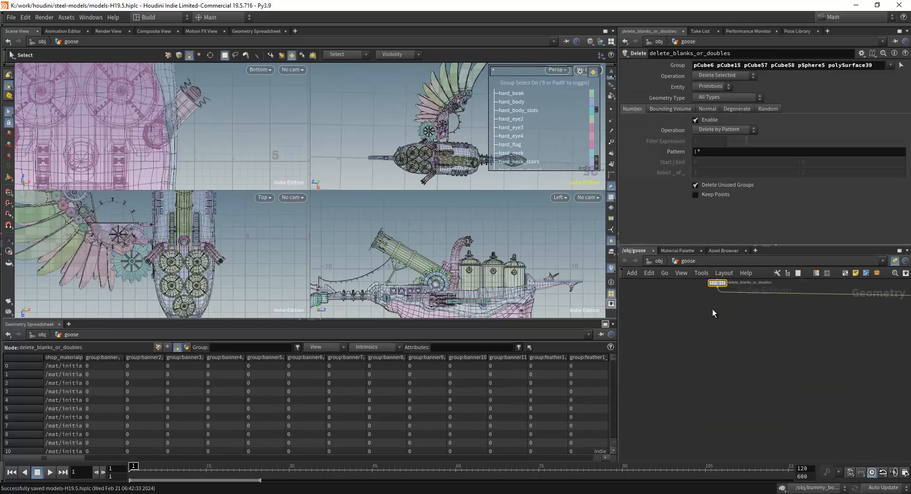
Wire the output of delete_blanks_or_doubles into group1 in the Vertex Color Assignment network box
middle_click_drag(713, 309, 725, 355)
scroll(724, 355, "up", 1)
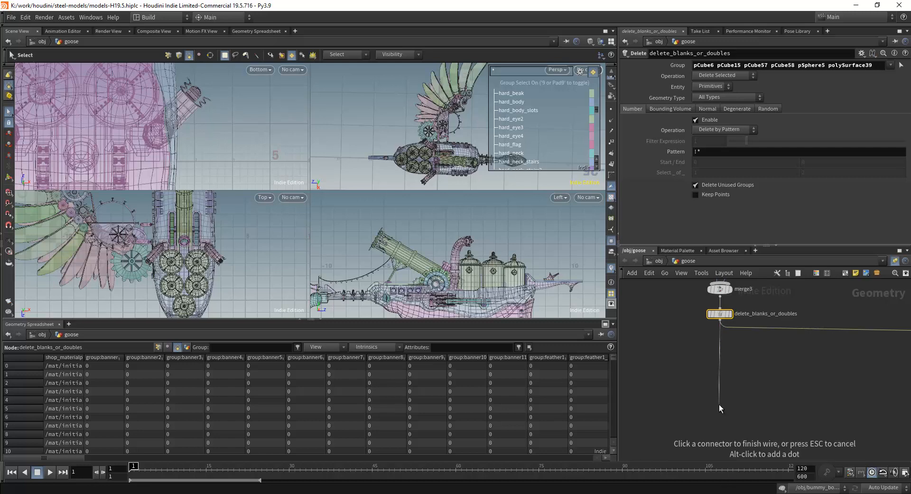
scroll(733, 357, "up", 4)
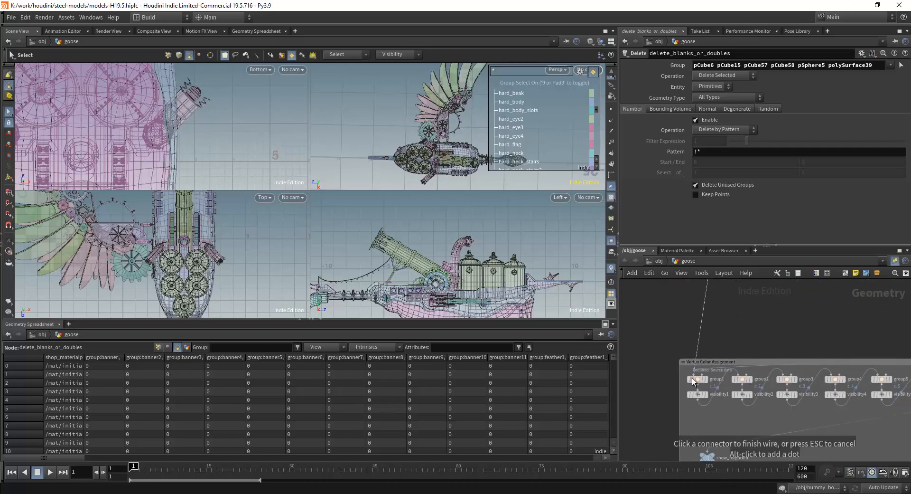
scroll(725, 348, "down", 5)
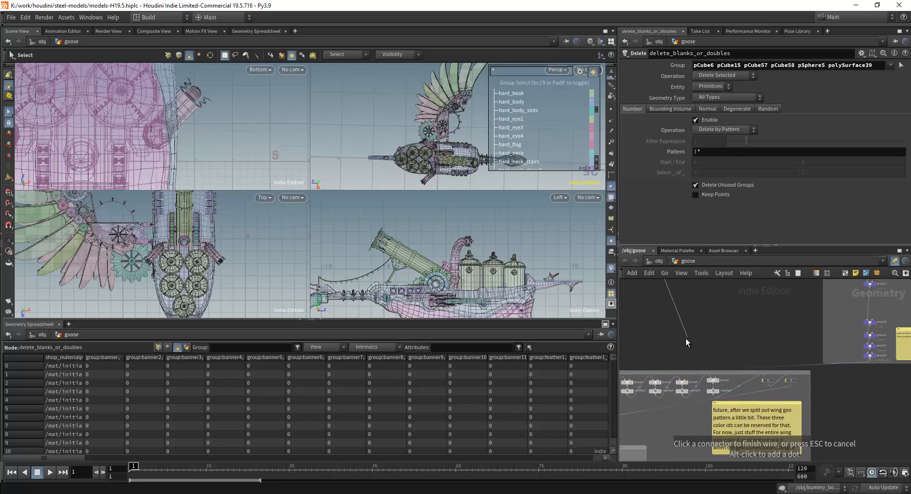
middle_click_drag(686, 338, 784, 340)
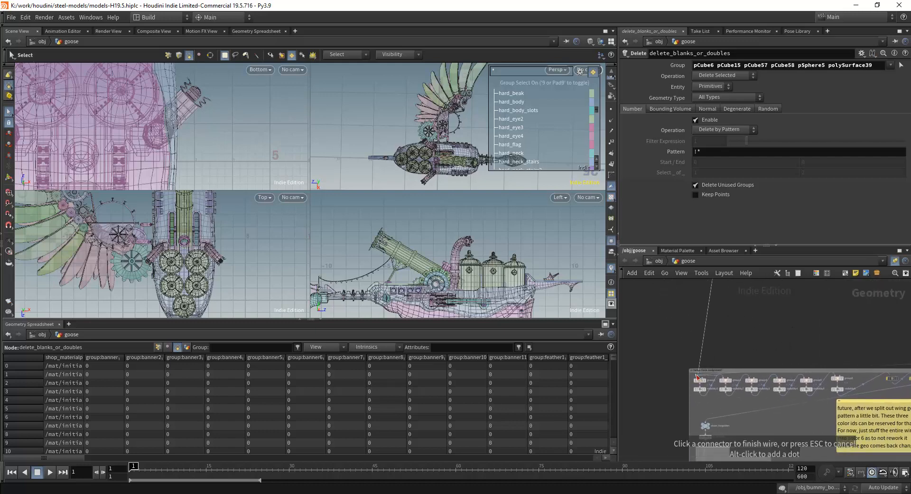
scroll(714, 338, "up", 3)
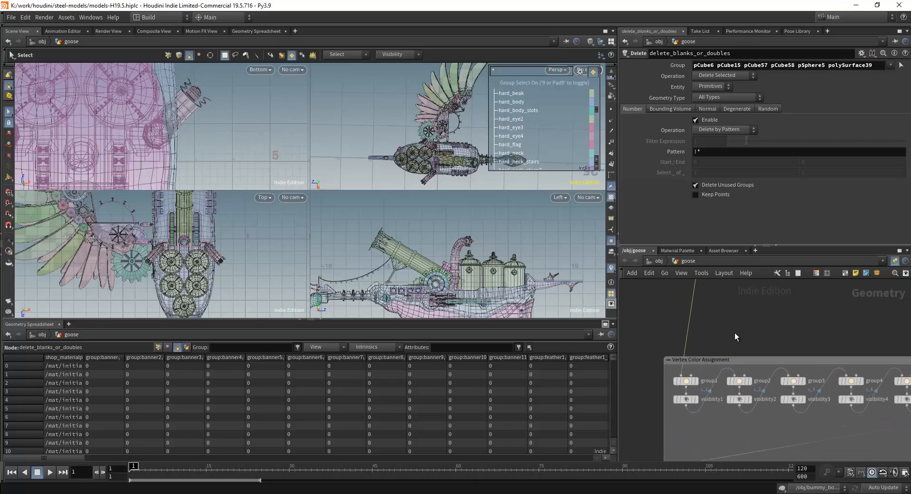
scroll(724, 320, "up", 2)
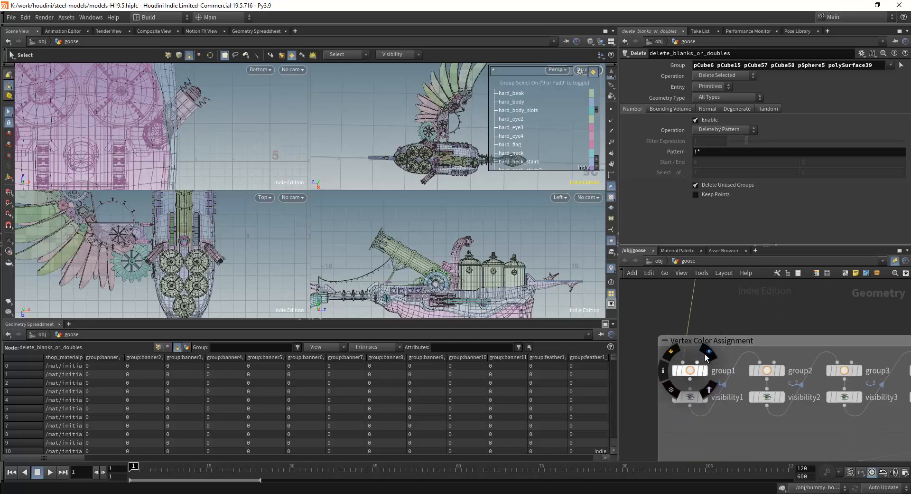
Display group1 and examine the goose ship's wing and body from several angles
left_click(709, 352)
left_click_drag(446, 163, 434, 107)
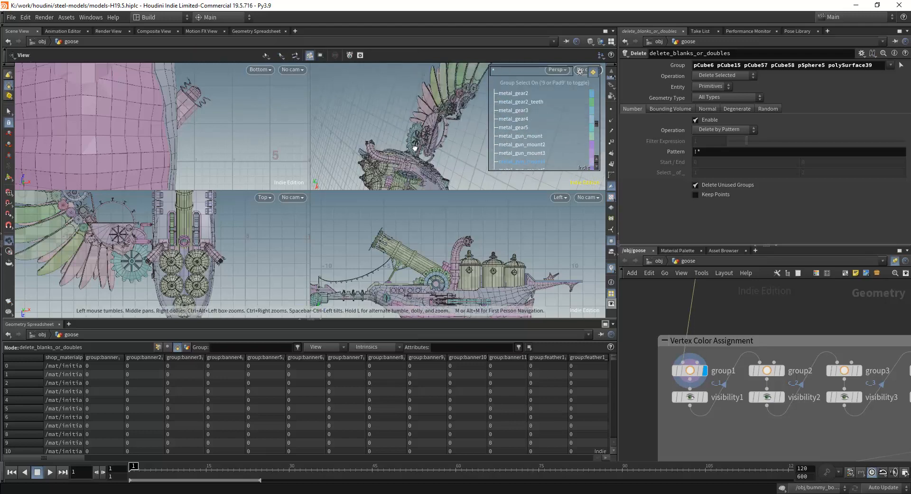
left_click_drag(450, 114, 429, 103)
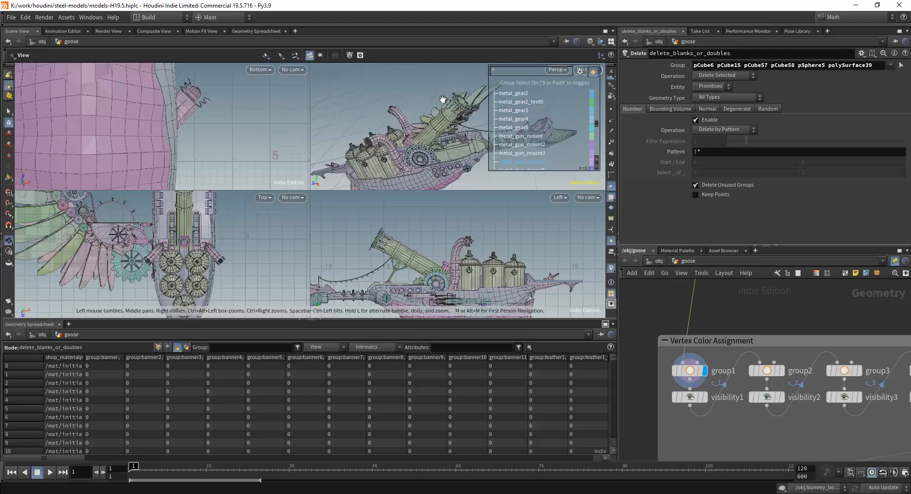
Display group2, inspect the ungrouped wing feathers, and turn off the viewport group list and group colouring
key("s")
scroll(705, 325, "down", 1)
middle_click_drag(686, 404, 666, 408)
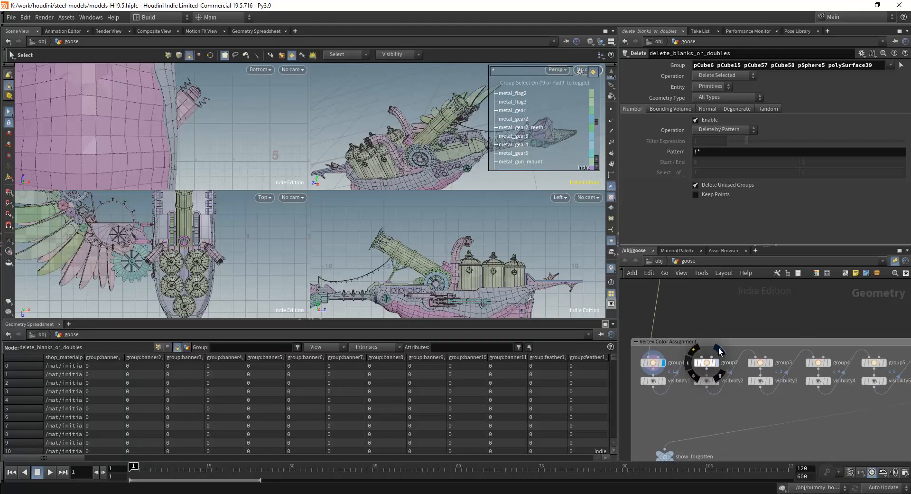
left_click(719, 351)
left_click_drag(494, 157, 453, 180, "alt")
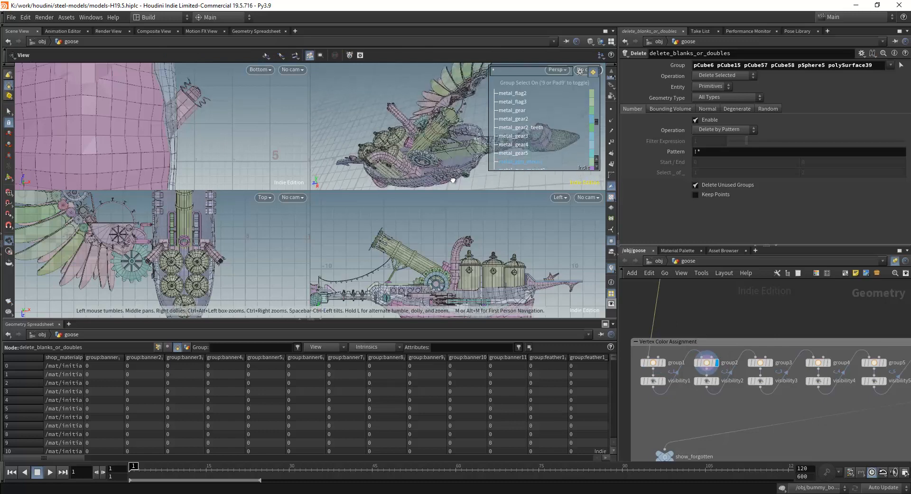
mouse_move(453, 137)
left_mouse_down()
mouse_move(423, 198)
mouse_move(450, 138)
left_mouse_up()
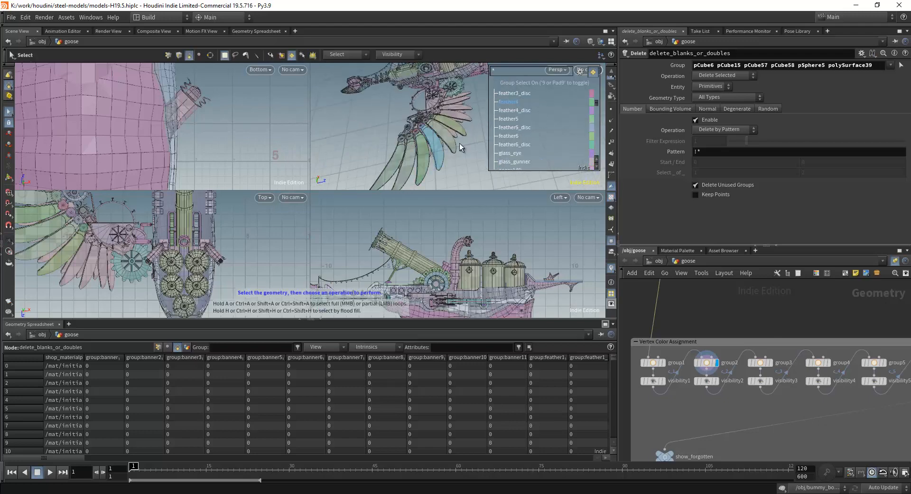
key("Escape")
left_click_drag(413, 143, 426, 121)
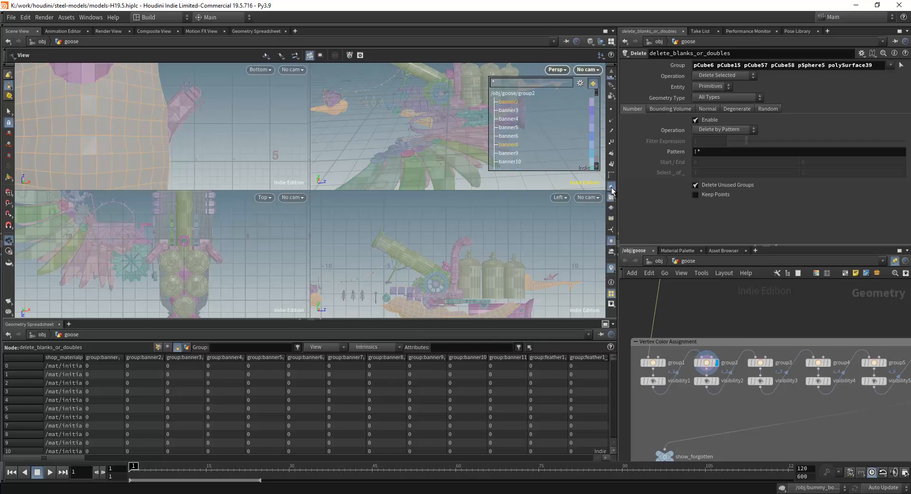
left_click(612, 241)
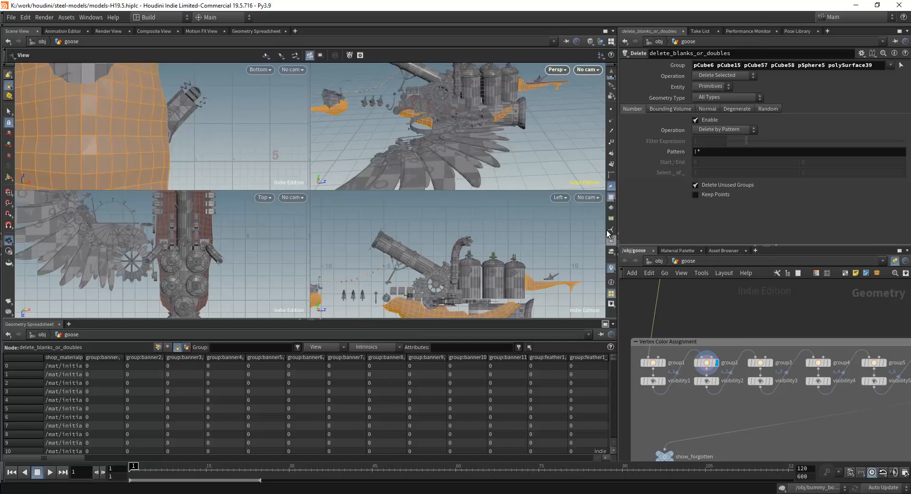
Display group1, inspect the geometry, and select blast2 below grouprename1 to check its settings
left_click(663, 362)
left_click_drag(456, 133, 503, 124)
scroll(673, 371, "down", 3)
middle_click_drag(673, 371, 839, 399)
scroll(690, 358, "up", 4)
left_click_drag(456, 123, 456, 156)
scroll(742, 358, "down", 7)
middle_click_drag(800, 301, 778, 427)
scroll(712, 342, "up", 6)
left_click(681, 366)
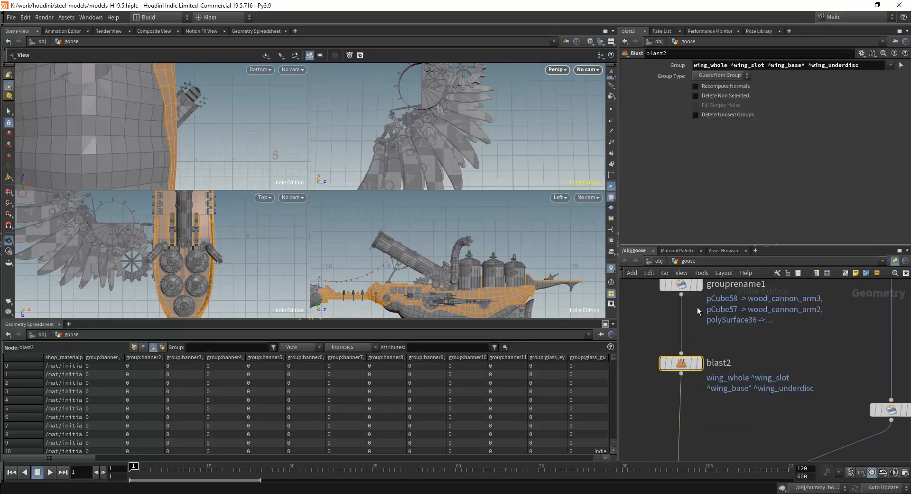
Set the base group of group2 to feather1 banner8 soft_beak soft_body wood_plank2 banner2
scroll(697, 306, "down", 3)
left_click(694, 353)
left_click(694, 334)
key("Return")
left_click_drag(463, 118, 462, 85)
middle_click_drag(757, 366, 720, 372)
left_click(691, 325)
left_click(695, 119)
type("feather1 banner8 soft_beak soft_body wood_plank2 banner2")
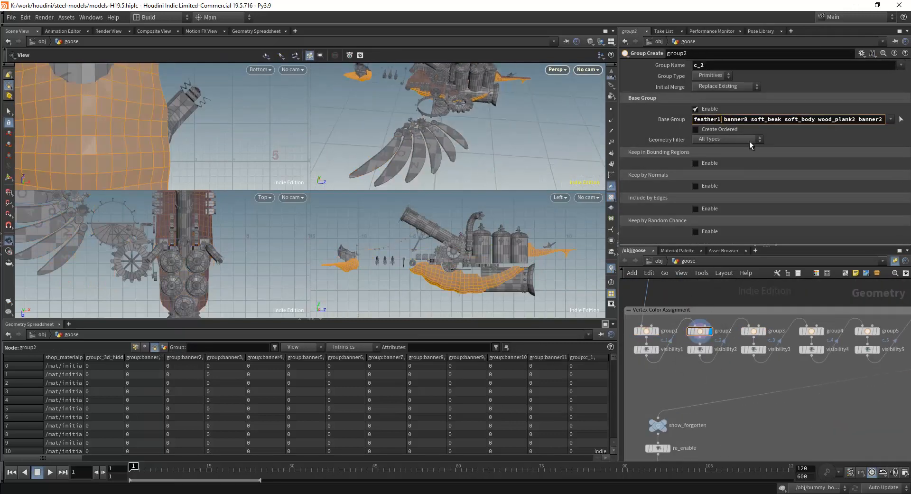
In group3, add metal_gear1 and metal_gear2 before banner9 in the base group
scroll(457, 169, "up", 3)
middle_click_drag(759, 313, 723, 312)
left_click(727, 329)
middle_click_drag(429, 90, 457, 139)
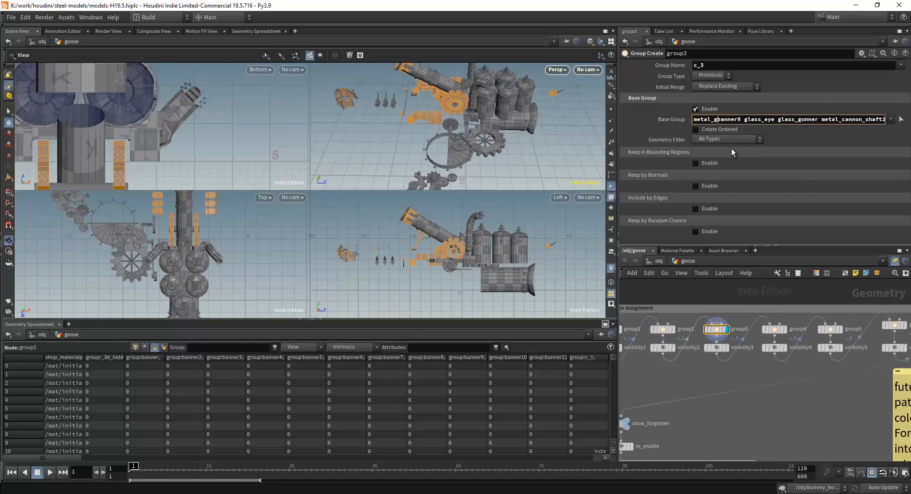
type("ear1 metal_gear2")
Add feather*_disc to the start of group4's base group and display group6 to check the remaining parts
left_click(785, 329)
left_click(774, 328)
middle_click_drag(785, 319, 752, 319)
left_click(695, 119)
type("feather*_disc")
left_click(806, 328)
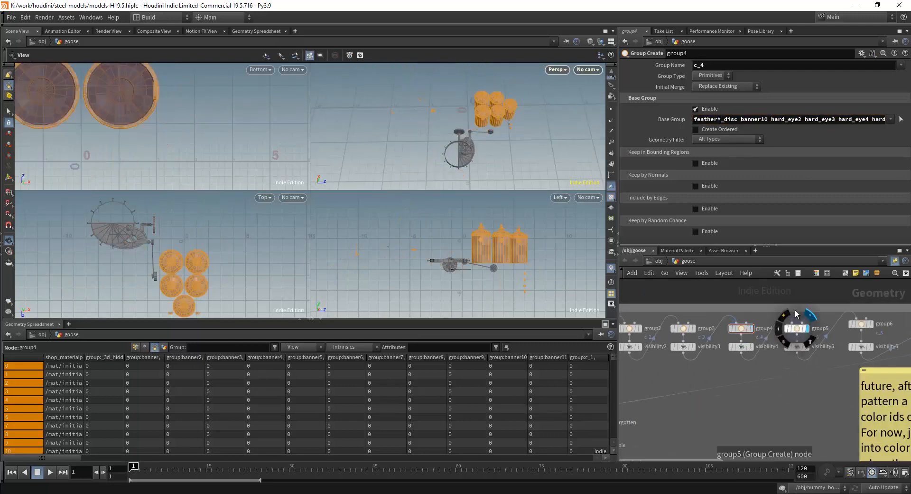
left_click(871, 324)
Add a null named labelled_for_rigging and connect the geometry wire to group1 in the Vertex Color Assignment box
scroll(733, 354, "down", 6)
scroll(762, 303, "up", 5)
scroll(755, 374, "down", 3)
key("Tab")
type("null")
key("Return")
type("labelled_for_rigging")
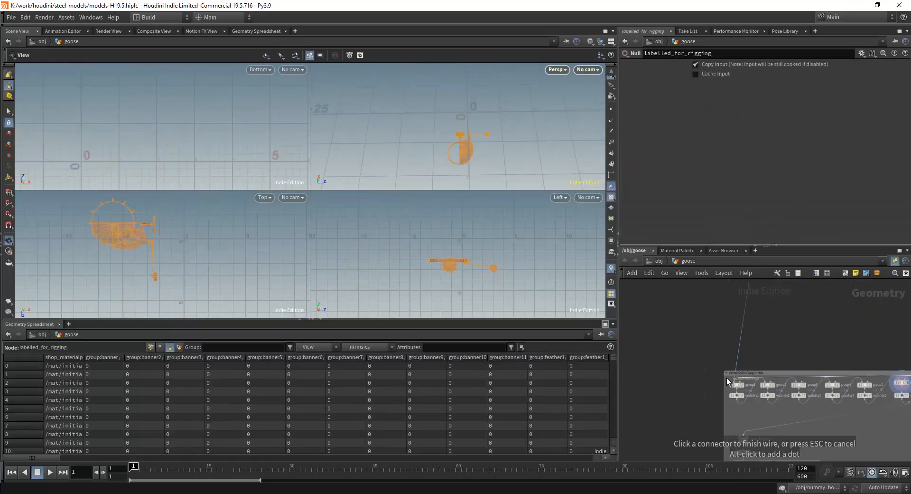
left_click(737, 381)
Save the scene and give the null below delete_blanks_or_doubles a red colour and the name model_prepped
scroll(706, 315, "down", 8)
key("ctrl+s")
scroll(793, 336, "up", 6)
key("c")
left_click(848, 408)
type("model_prepped")
middle_click_drag(823, 298, 817, 312)
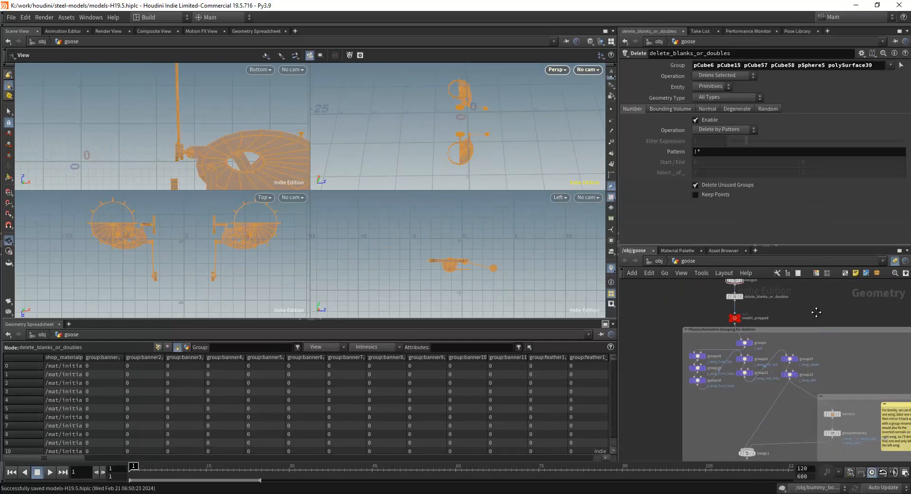
Arrange the skeleton grouping nodes into columns, with group25 below group22, and display group25
scroll(746, 385, "up", 4)
left_click(664, 322)
scroll(767, 365, "down", 2)
left_click_drag(752, 315, 683, 313)
left_click_drag(816, 348, 726, 368)
left_click(743, 366)
scroll(783, 353, "down", 2)
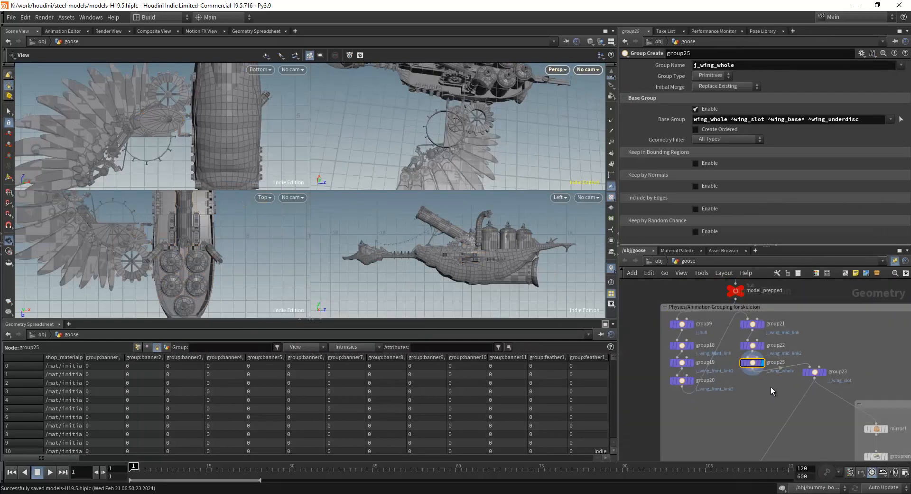
In group25, set the base group to goose140 and the group name to j_wing_under
scroll(773, 385, "up", 2)
triple_click(787, 119)
type("goose140")
left_click(787, 65)
key("BackSpace")
key("BackSpace")
key("BackSpace")
key("BackSpace")
key("BackSpace")
type("under")
In grouprename3, add a rename entry from goose140 to metal_wing_under
scroll(756, 414, "down", 5)
left_click(766, 401)
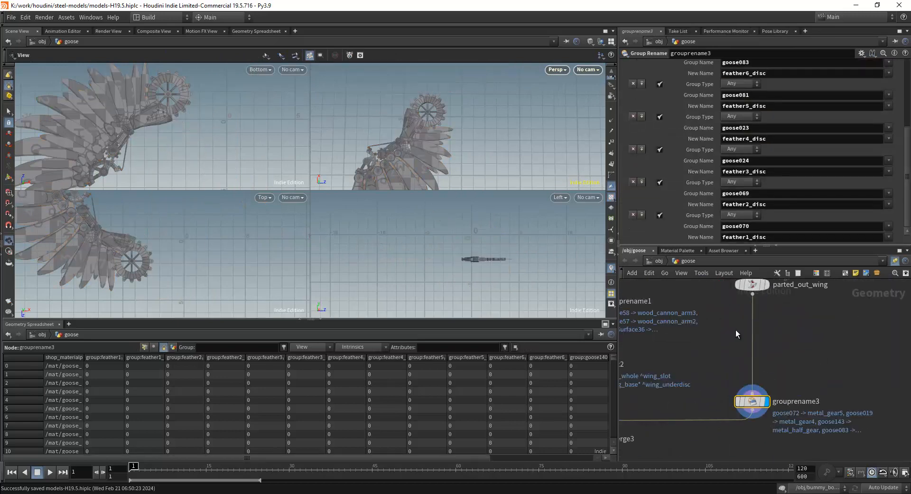
scroll(735, 334, "down", 4)
scroll(788, 142, "up", 8)
key("s")
left_click(642, 78)
left_click(788, 89)
type("goose140")
left_click(788, 100)
type("metal_wing_under")
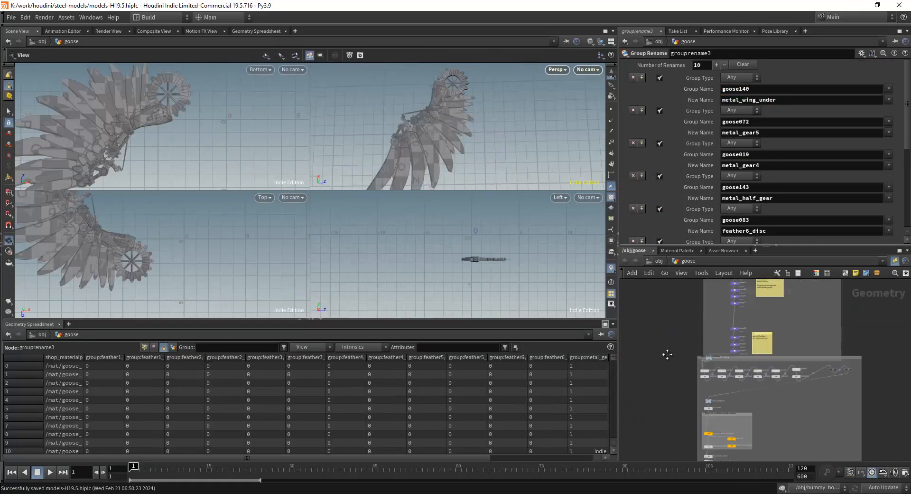
Set the base group of group25 to metal_wing_under
middle_click_drag(667, 355, 684, 427)
scroll(696, 409, "up", 4)
left_click(793, 342)
scroll(763, 361, "down", 3)
left_click(663, 346)
left_click(771, 119)
scroll(712, 351, "up", 3)
left_click(689, 343)
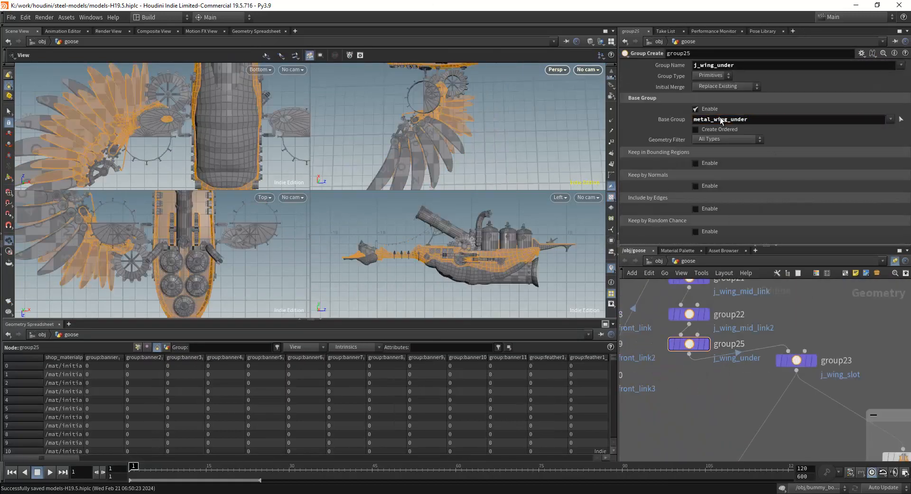
Display group25 and move group23 beneath it in the skeleton grouping network
left_click(705, 343)
scroll(800, 314, "down", 3)
left_click(762, 342)
scroll(754, 363, "down", 3)
left_click_drag(758, 349, 708, 361)
left_click(810, 397)
Add group nodes for j_wing_half_gear, j_wing_gear4 and j_wing_gear5, followed by a null named with_joint_labels
scroll(806, 397, "up", 1)
middle_click_drag(739, 405, 762, 417)
left_click(816, 348)
left_click(722, 370)
scroll(189, 131, "down", 3)
middle_click_drag(760, 309, 775, 433)
left_click(683, 394)
left_click_drag(683, 388, 760, 314, "alt")
left_click_drag(497, 125, 497, 134)
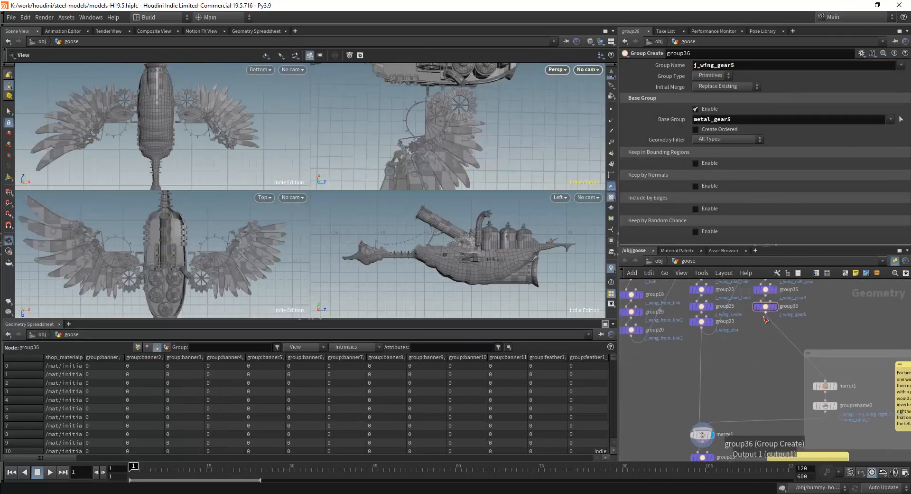
key("Tab")
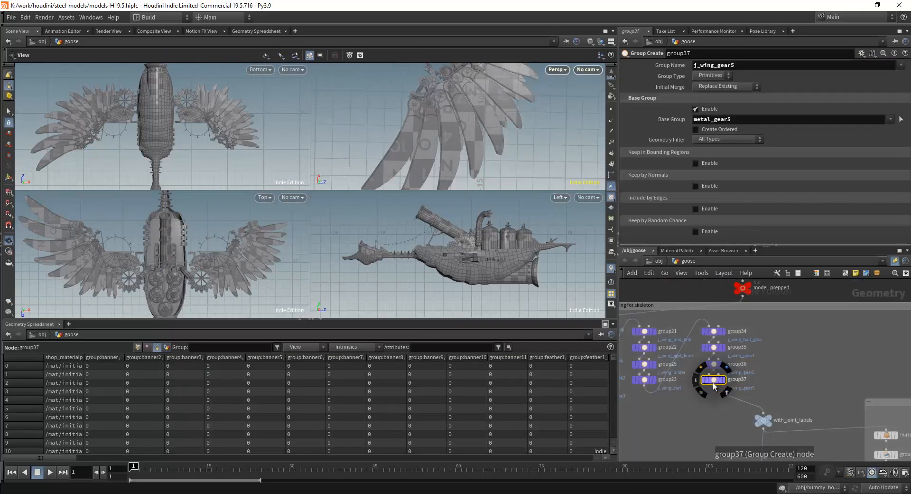
Set up group37 as j_wing_disc1 from feather1_disc and rename group25's output group to j_wing_front_link4
scroll(721, 420, "up", 3)
middle_click_drag(669, 402, 721, 420)
middle_click_drag(693, 361, 769, 358)
scroll(660, 341, "up", 1)
middle_click_drag(754, 356, 696, 384)
left_click(696, 385)
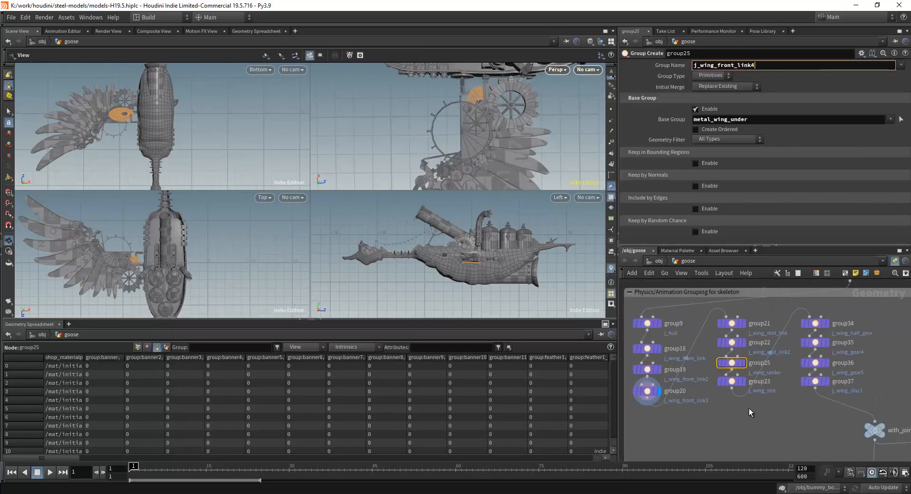
Rename group37's output group to j_wing_disc1_link1, and those of group18 and group21 to j_wing_front_link1 and j_wing_mid_link1
left_click(710, 400)
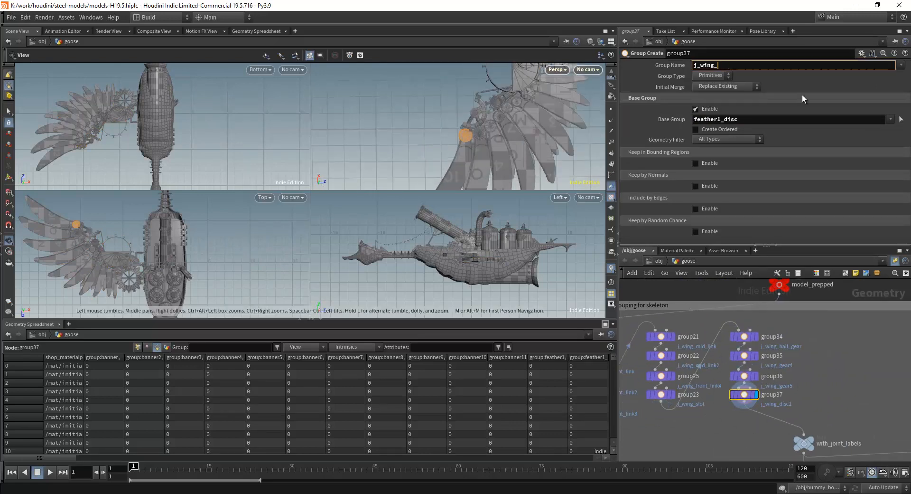
type("disc1_link1")
key("Return")
scroll(852, 350, "up", 2)
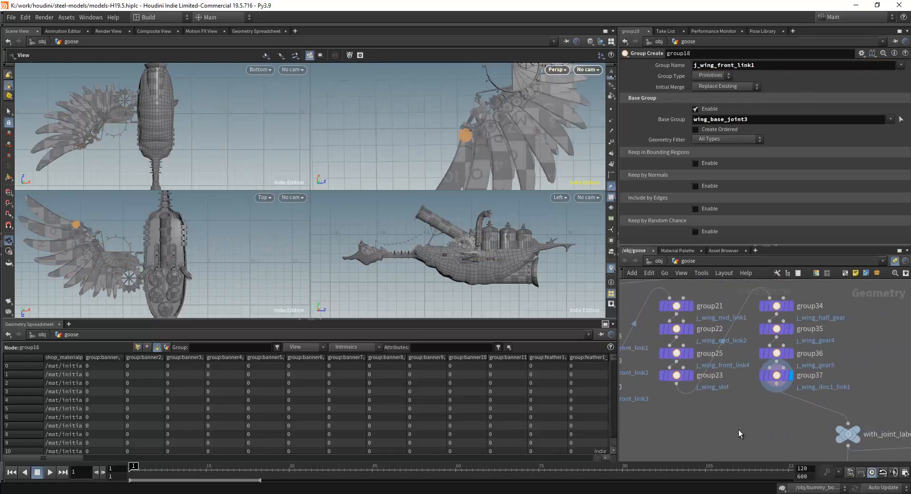
Rearrange the wing link group nodes in the skeleton grouping network
scroll(739, 429, "down", 2)
left_click_drag(733, 338, 663, 377)
left_click(732, 352)
middle_click_drag(750, 381, 735, 414)
scroll(733, 408, "down", 1)
middle_click_drag(544, 82, 509, 132)
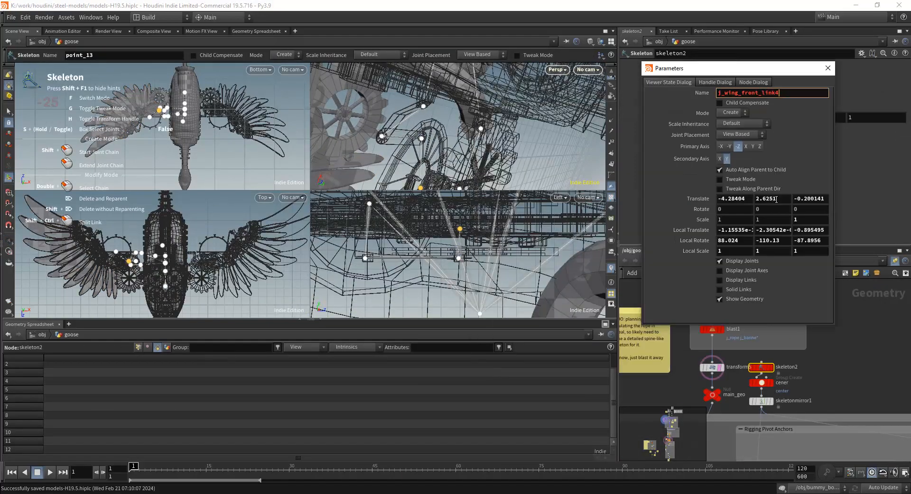
In skeleton2, name the selected wing joint j_wing_front_link4 and close its parameter dialog
key("Return")
key("p")
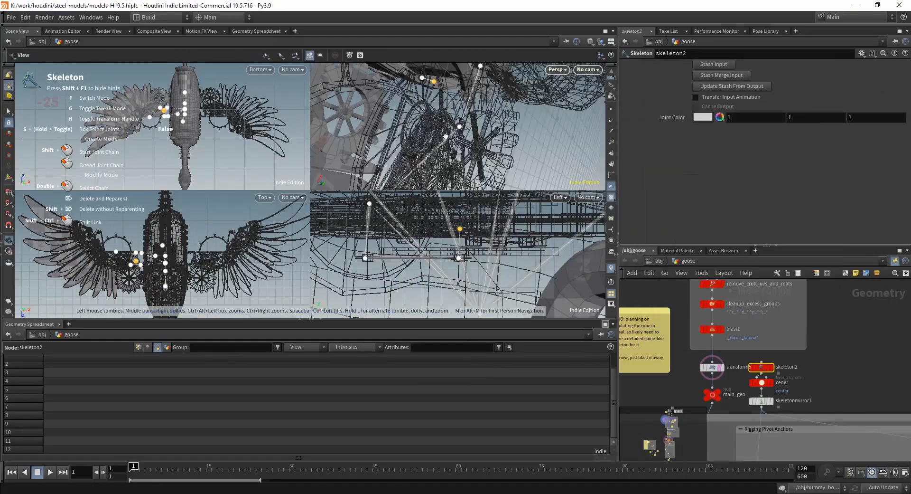
key("p")
left_click_drag(515, 176, 490, 160, "alt")
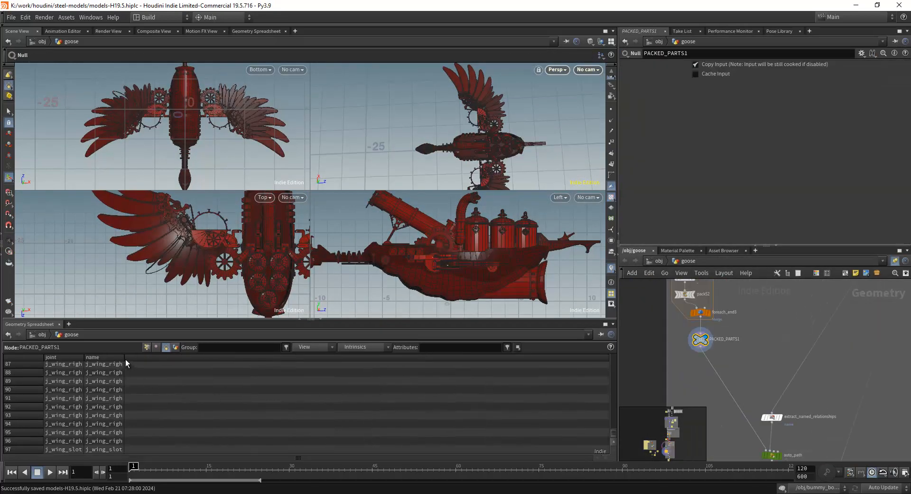
Widen the name column in the PACKED_PARTS1 spreadsheet and look through the joint names of the packed parts
left_click_drag(125, 357, 184, 358)
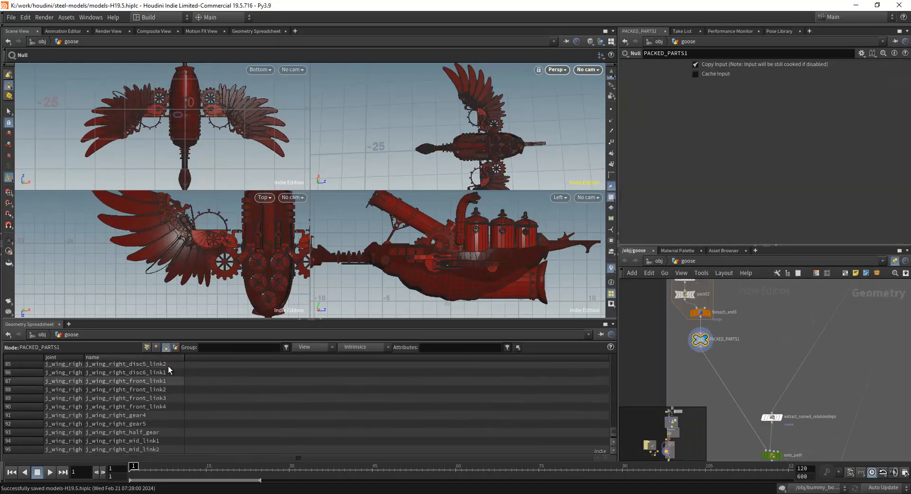
scroll(166, 369, "up", 10)
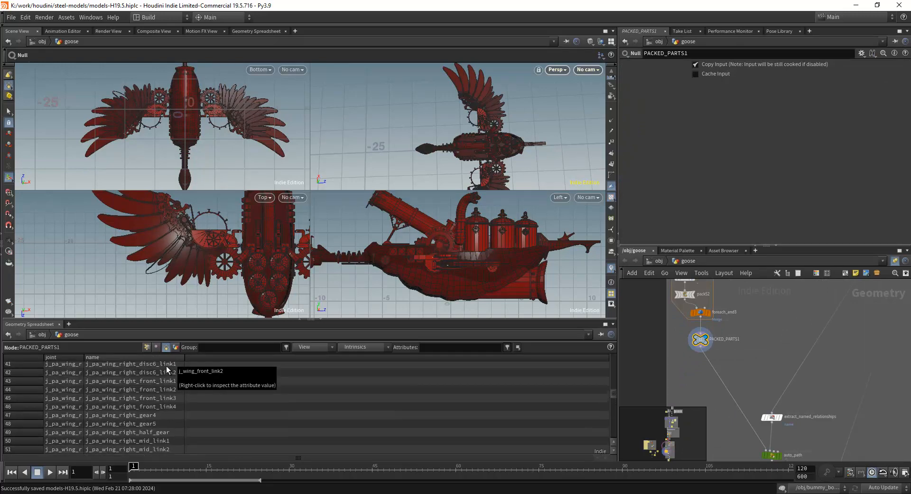
scroll(151, 403, "up", 4)
scroll(151, 403, "up", 15)
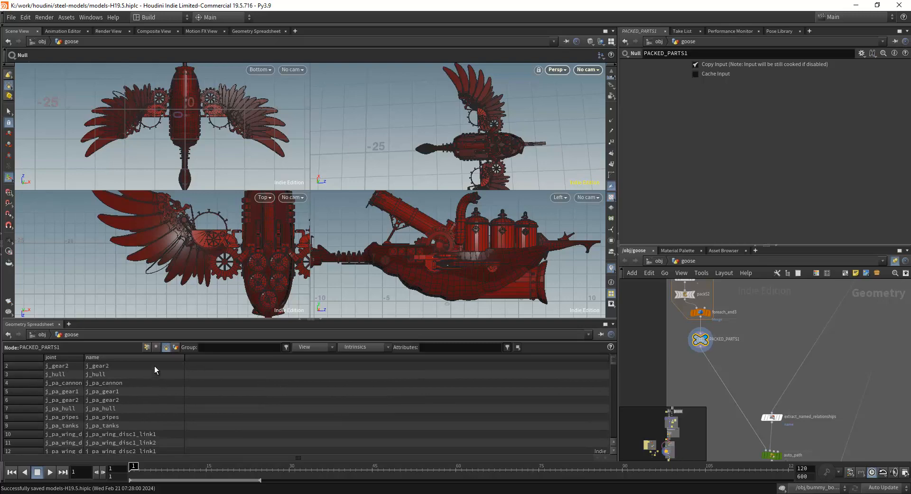
scroll(155, 377, "down", 5)
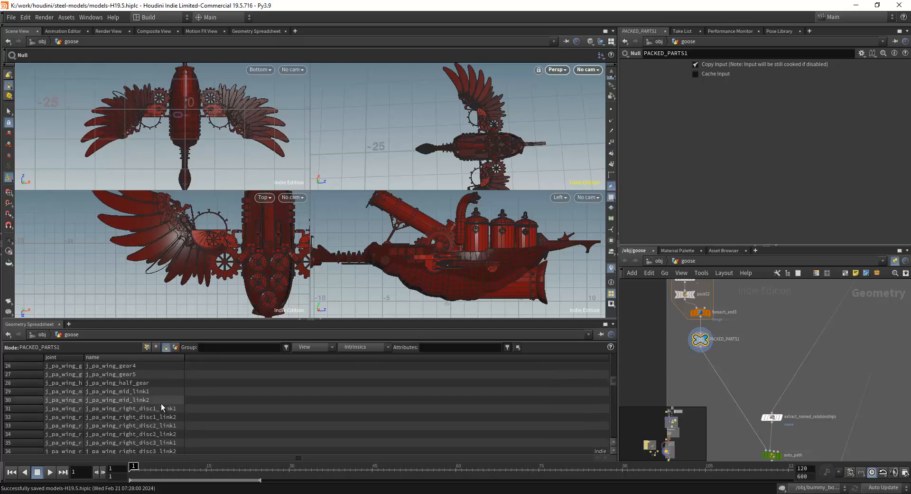
Look through the wing disc link names in the PACKED_PARTS1 spreadsheet
scroll(161, 403, "down", 11)
scroll(160, 409, "down", 5)
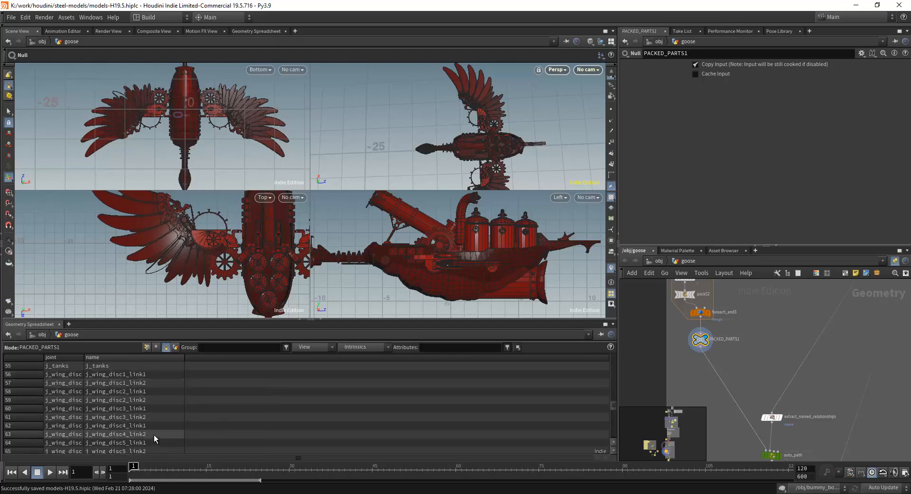
scroll(154, 432, "down", 3)
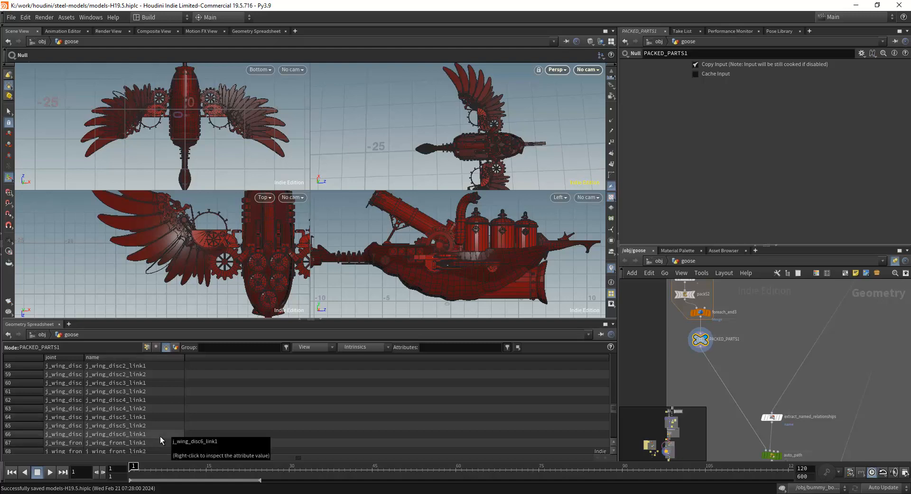
Select the skeleton2 node and inspect the joint names around the sixth wing disc in the top view
scroll(774, 329, "down", 4)
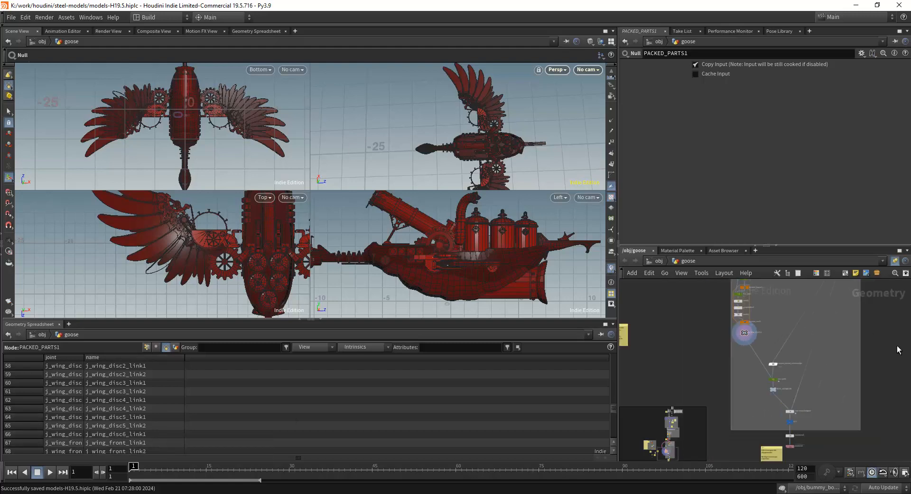
middle_click_drag(854, 299, 879, 387)
scroll(766, 365, "up", 5)
middle_click_drag(712, 353, 765, 349)
left_click(749, 342)
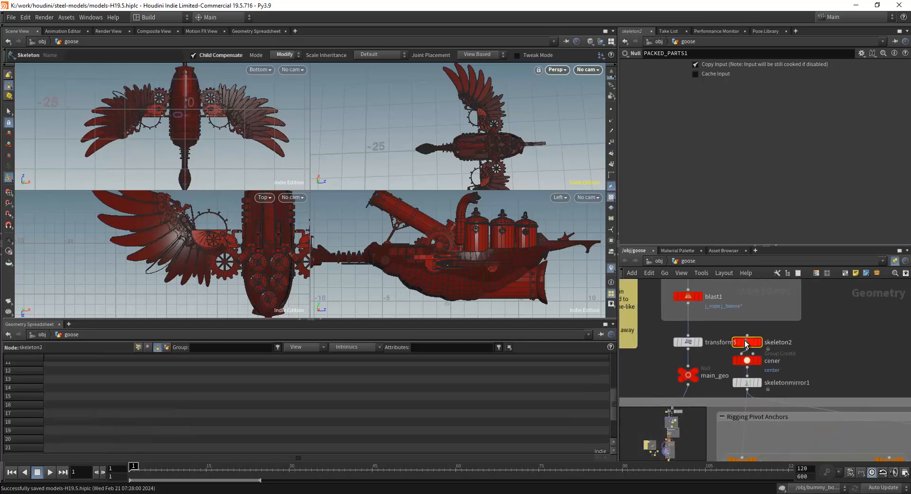
key("space")
key("space")
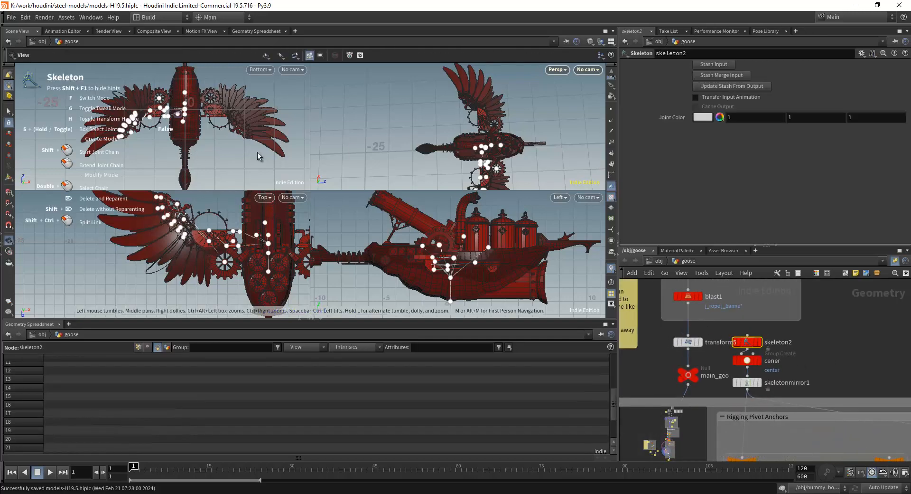
scroll(171, 238, "up", 6)
left_click_drag(183, 241, 209, 235)
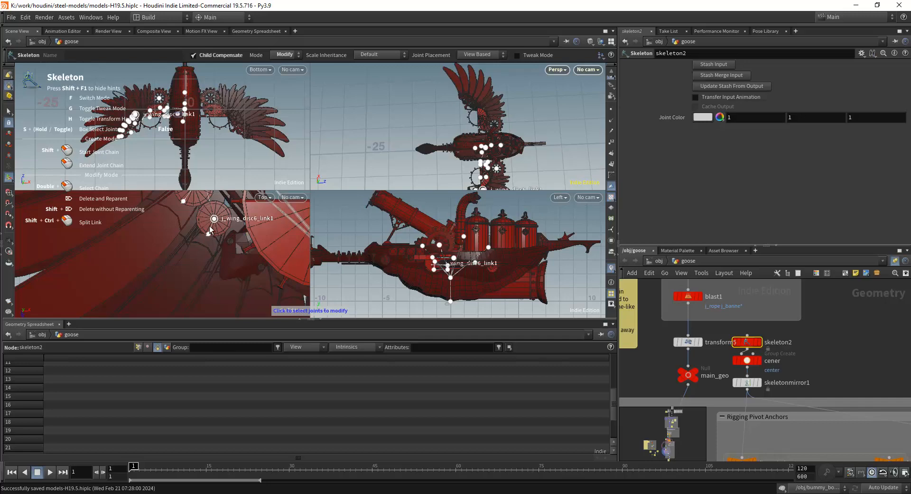
Rename group48's output group to j_wing_disc6_link2
scroll(893, 362, "down", 3)
middle_click_drag(897, 307, 787, 414)
scroll(831, 346, "down", 3)
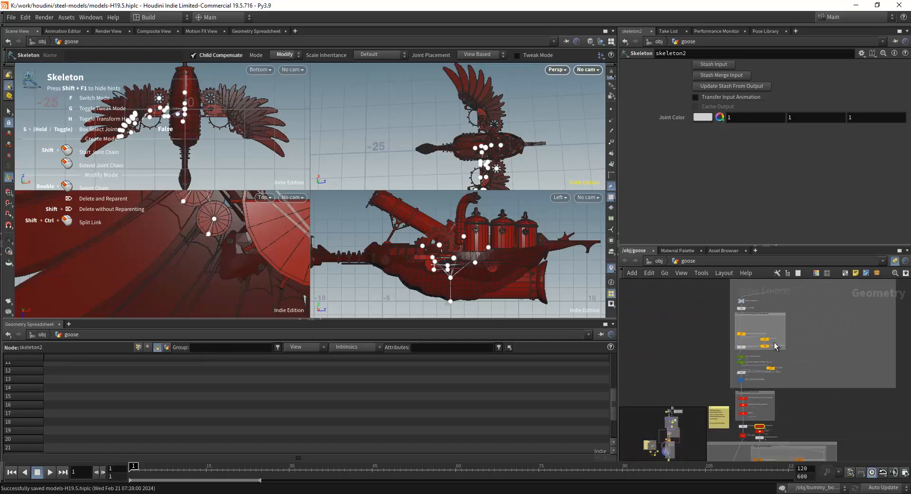
middle_click_drag(806, 295, 780, 372)
middle_click_drag(885, 292, 872, 427)
scroll(838, 327, "up", 5)
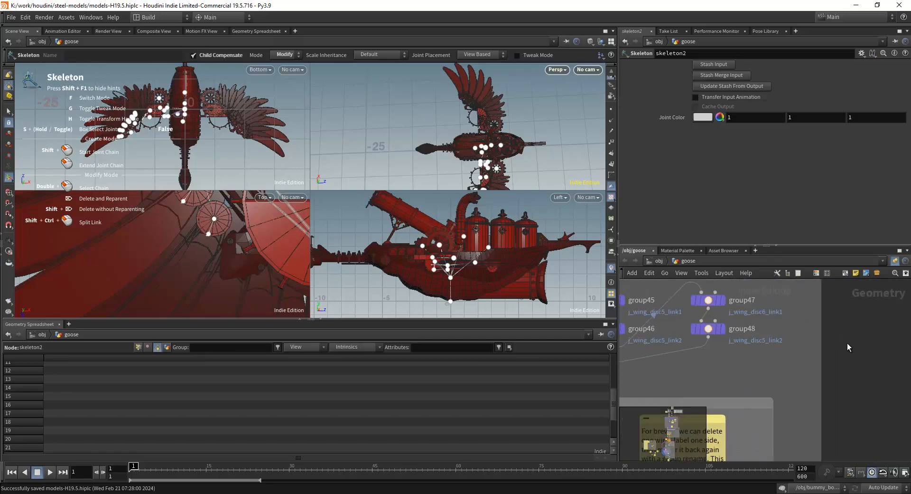
left_click(709, 331)
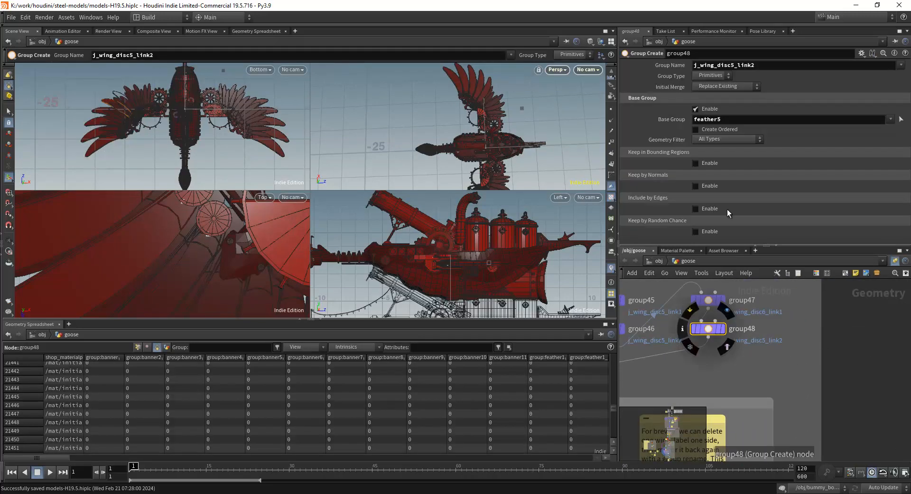
left_click(735, 66)
key("BackSpace")
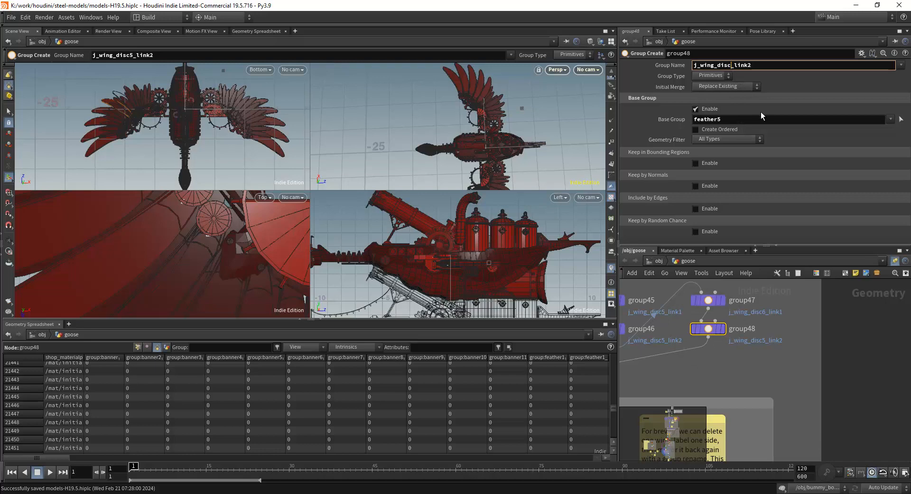
type("6")
key("Return")
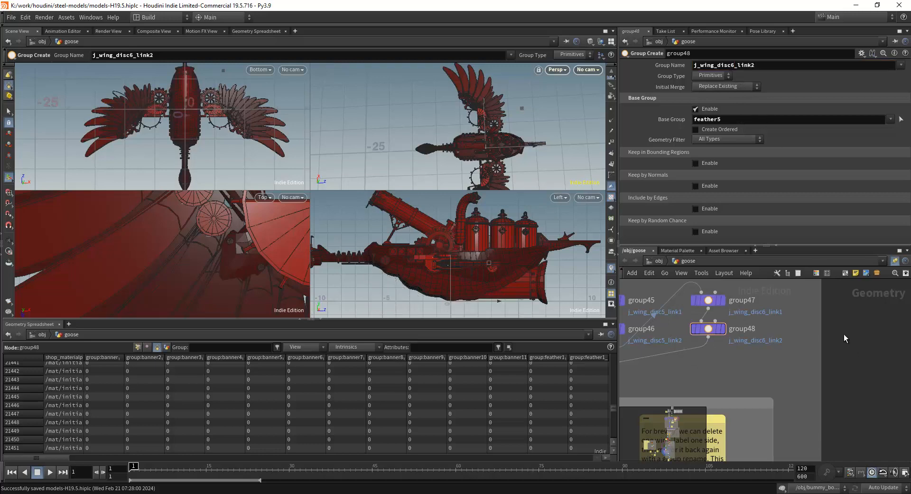
Set group48's base group to feather6 and check it against group47
scroll(844, 334, "down", 2)
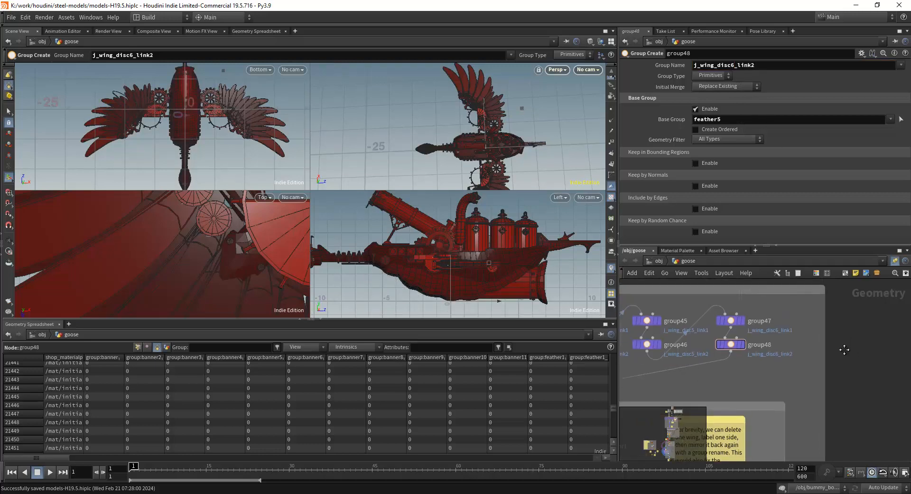
left_click(759, 119)
key("BackSpace")
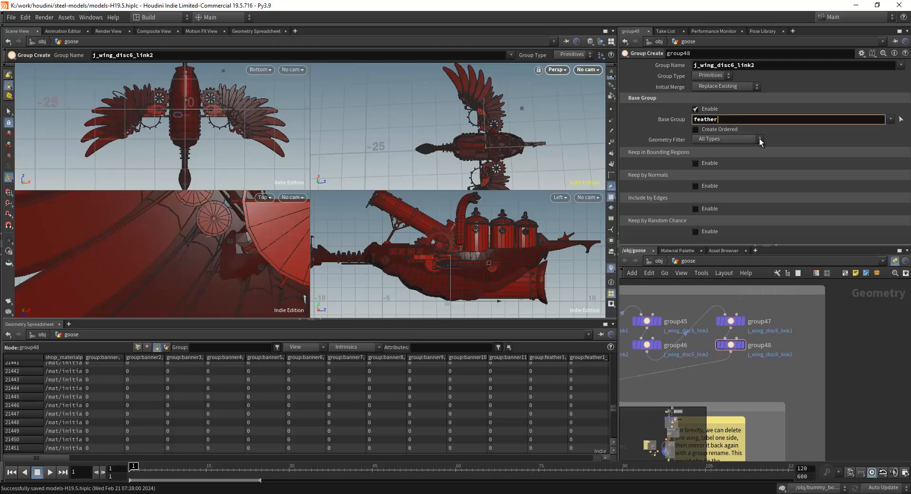
type("6")
key("Return")
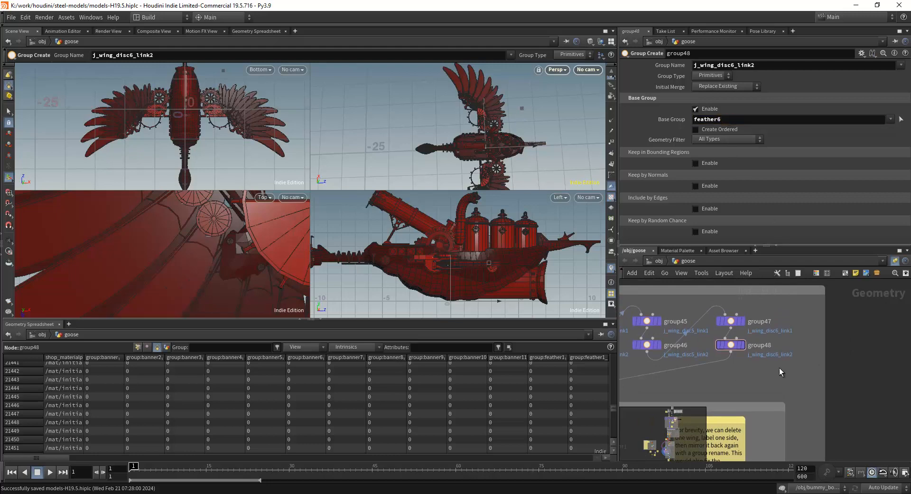
left_click(731, 321)
left_click(731, 345)
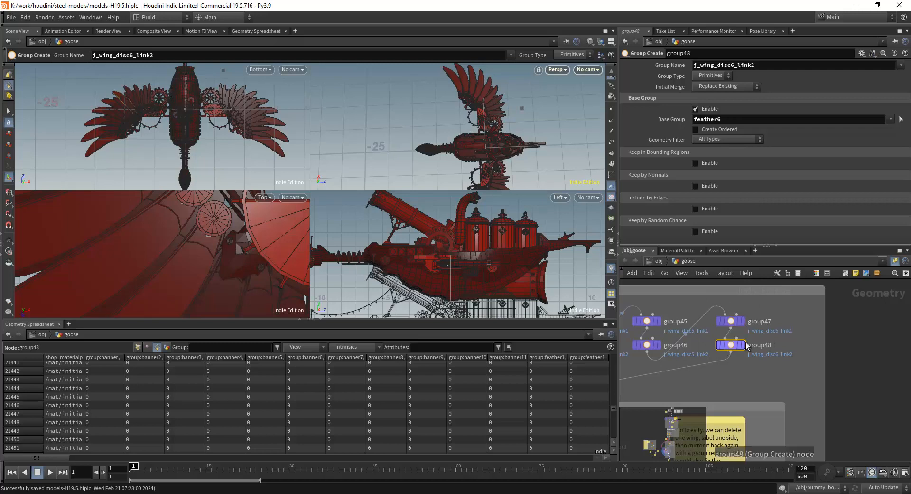
Review the last wing disc link group nodes and save the scene file
scroll(853, 367, "down", 5)
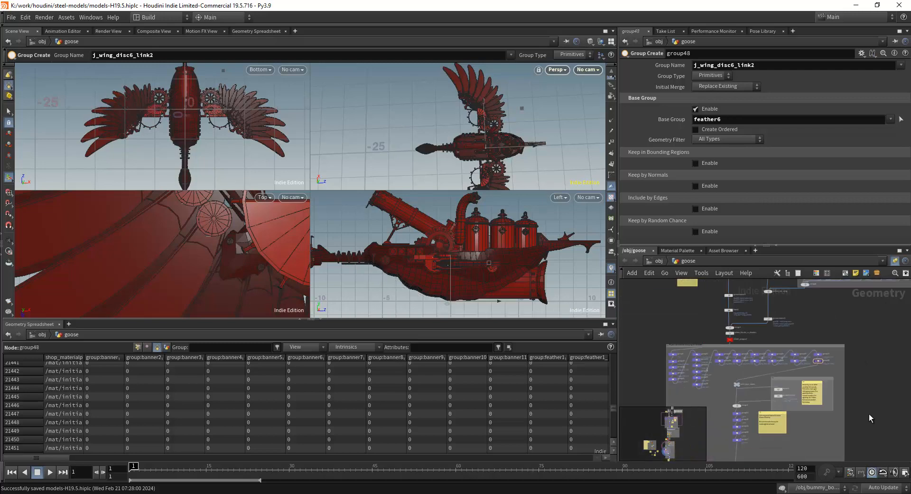
middle_click_drag(863, 397, 853, 368)
scroll(835, 342, "up", 6)
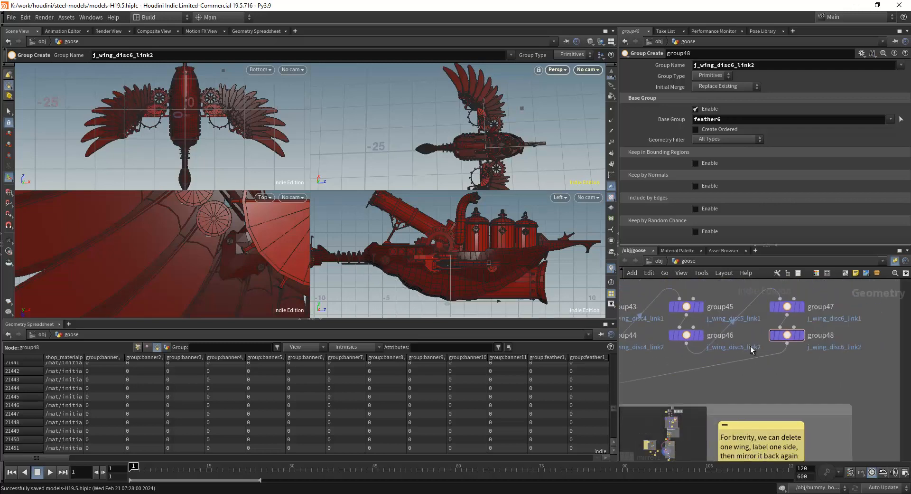
scroll(853, 393, "down", 6)
key("ctrl+s")
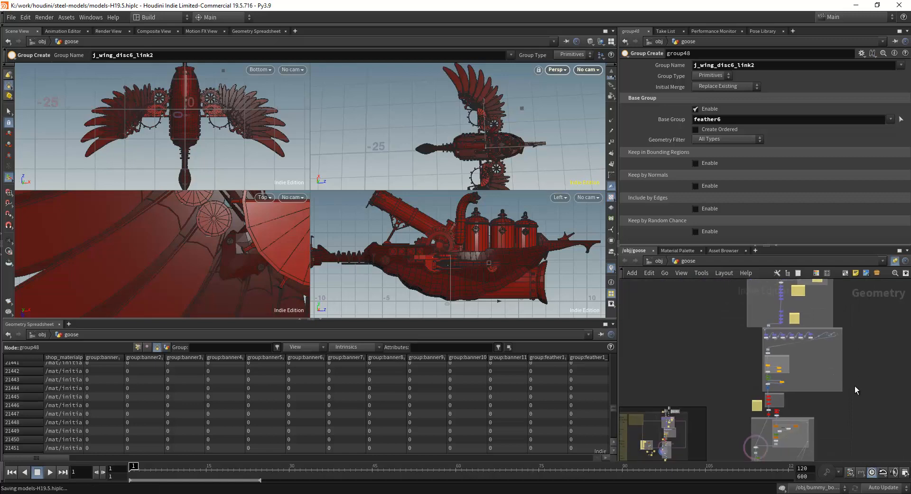
Select the PACKED_PARTS1 null and widen its spreadsheet's name column to show the full part names
scroll(799, 410, "up", 5)
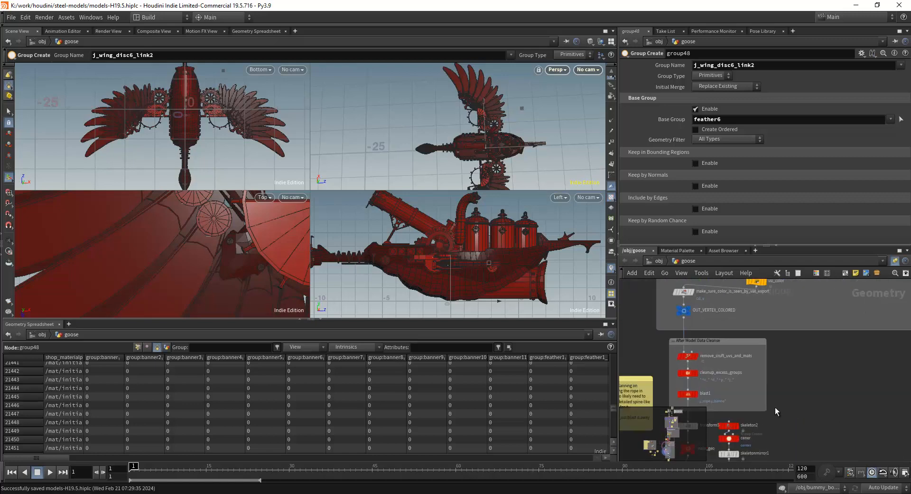
middle_click_drag(854, 373, 893, 332)
scroll(873, 418, "down", 2)
scroll(804, 389, "up", 5)
scroll(790, 396, "up", 3)
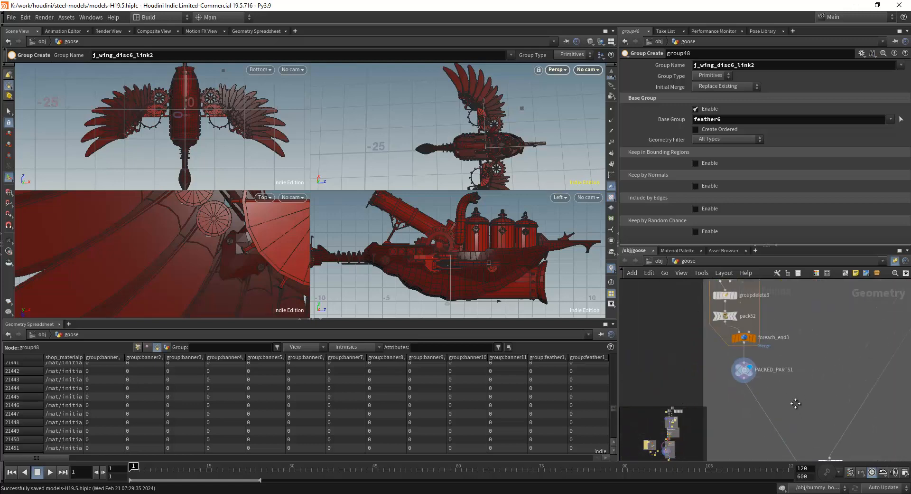
scroll(768, 361, "up", 1)
mouse_move(795, 403)
middle_mouse_down()
mouse_move(769, 351)
mouse_move(796, 408)
middle_mouse_up()
left_click(733, 353)
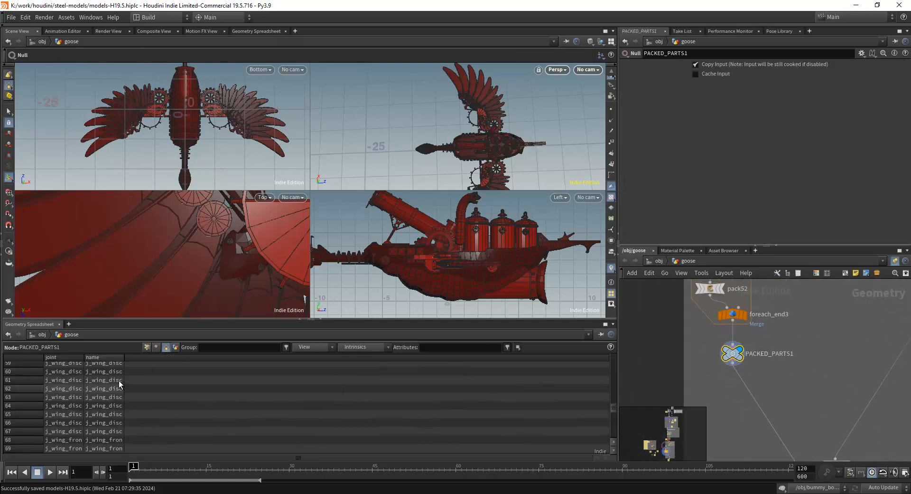
left_click_drag(125, 358, 151, 357)
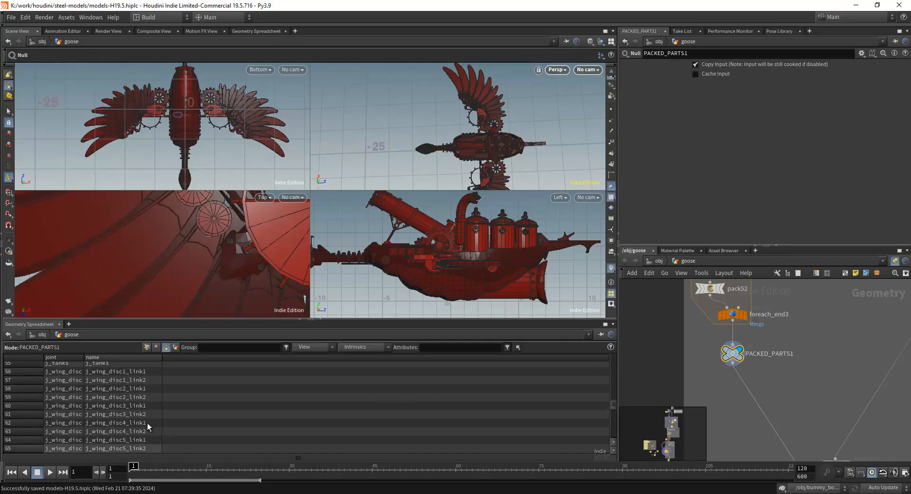
scroll(146, 398, "up", 3)
scroll(145, 397, "up", 2)
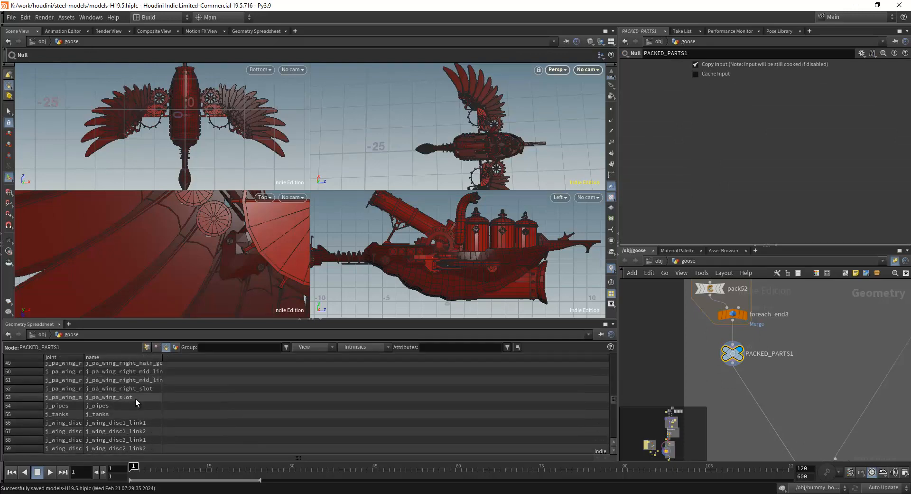
left_click_drag(190, 359, 196, 359)
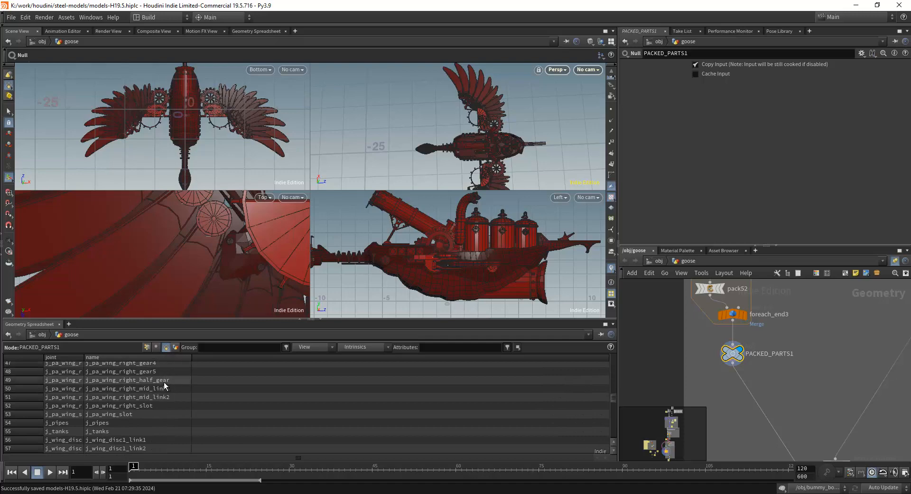
Check the full list of packed part names, including the right wing's disc, front and mid links
scroll(168, 398, "up", 3)
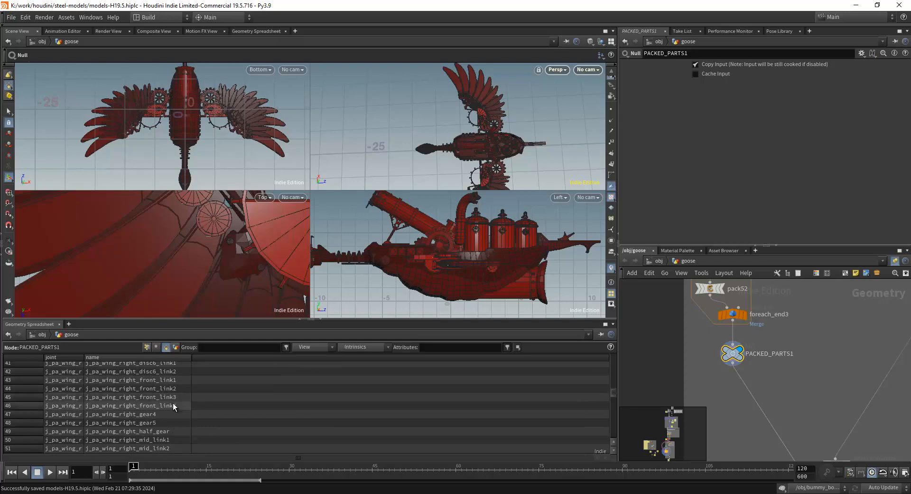
scroll(172, 406, "up", 8)
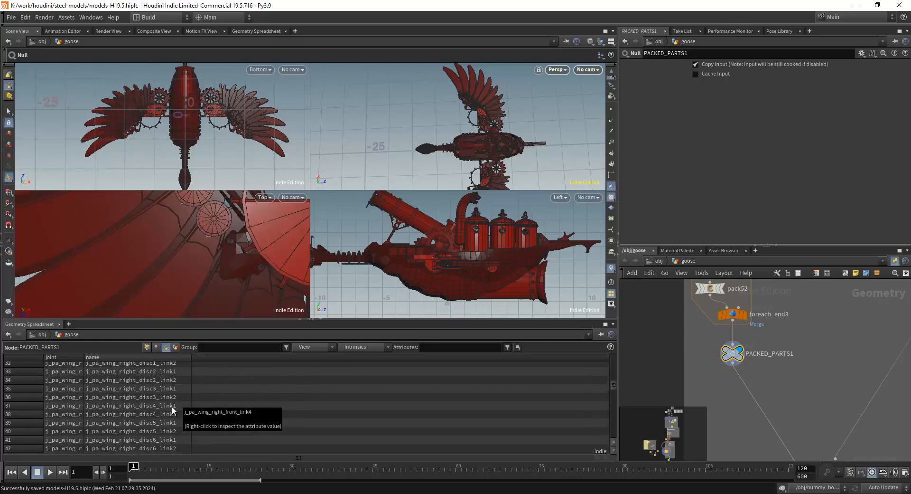
scroll(171, 406, "up", 10)
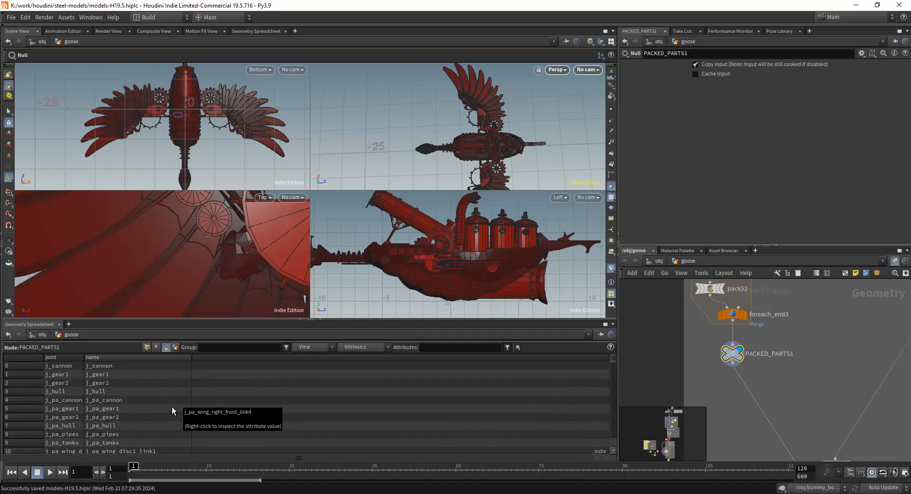
scroll(197, 414, "down", 20)
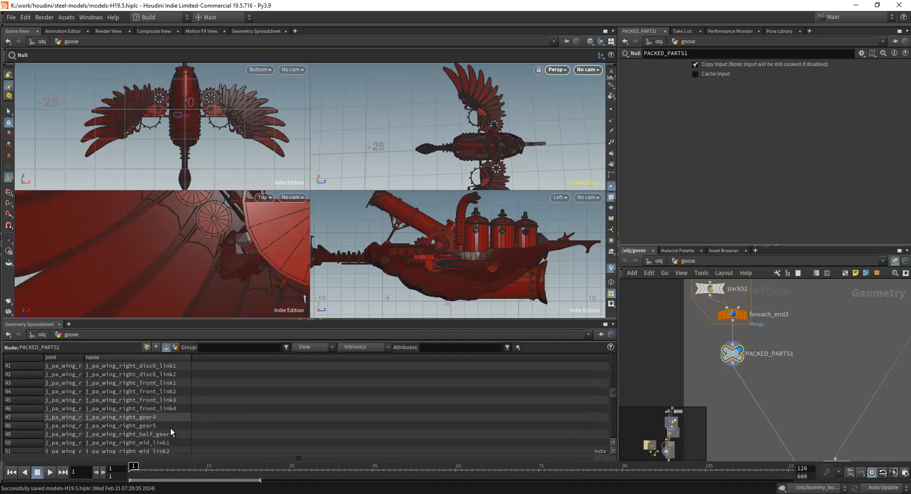
scroll(172, 432, "down", 10)
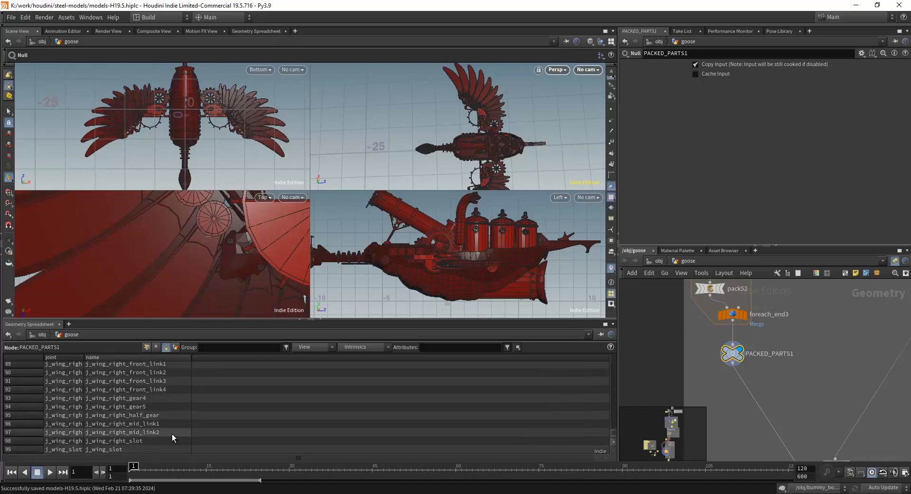
Select the WITH_HEIRARCHY null and resize its joint, jointindex and path columns to examine the joints' hierarchy paths
scroll(803, 385, "down", 3)
middle_click_drag(834, 449, 779, 340)
scroll(763, 377, "up", 3)
scroll(782, 395, "down", 2)
left_click(740, 375)
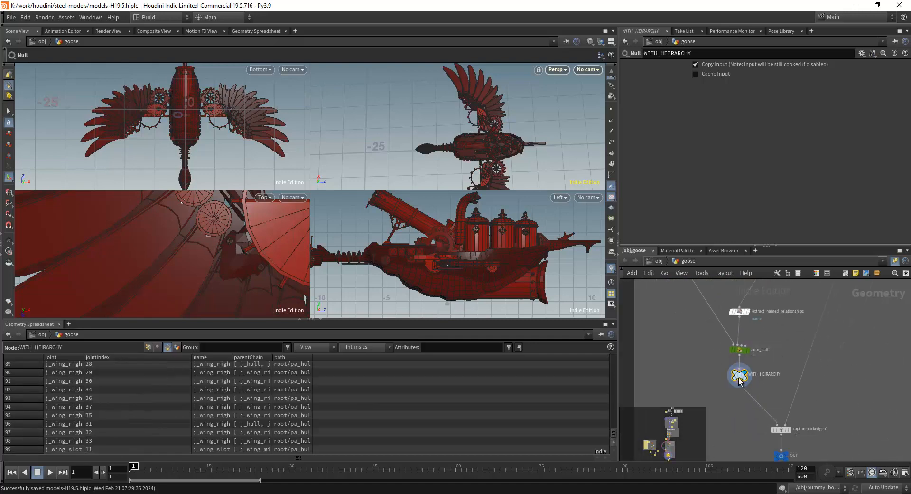
left_click_drag(312, 357, 595, 360)
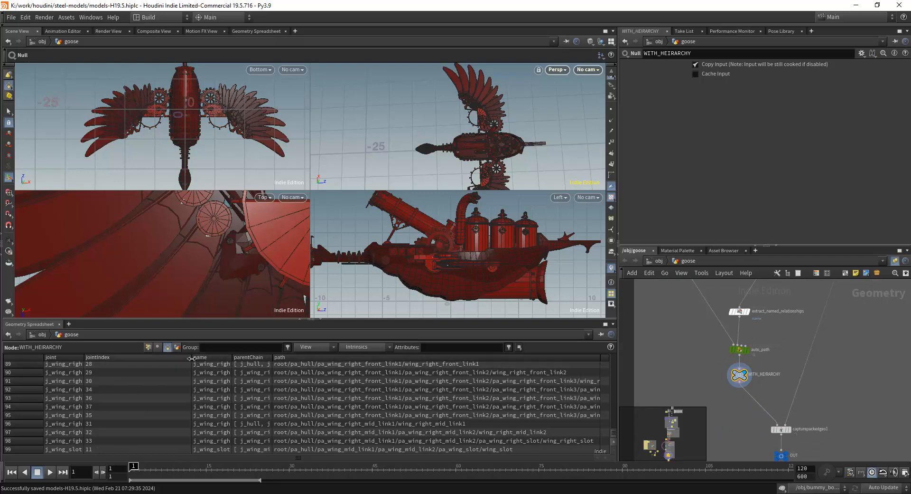
left_click_drag(192, 357, 116, 357)
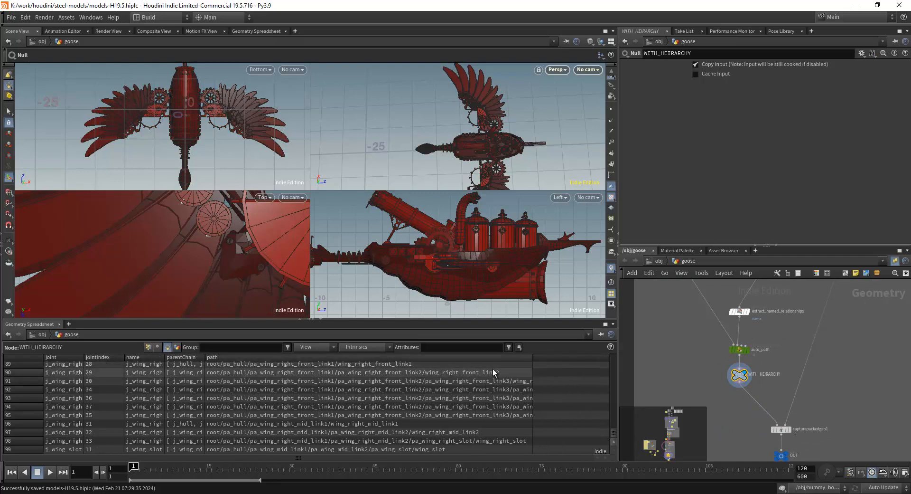
left_click_drag(533, 357, 604, 358)
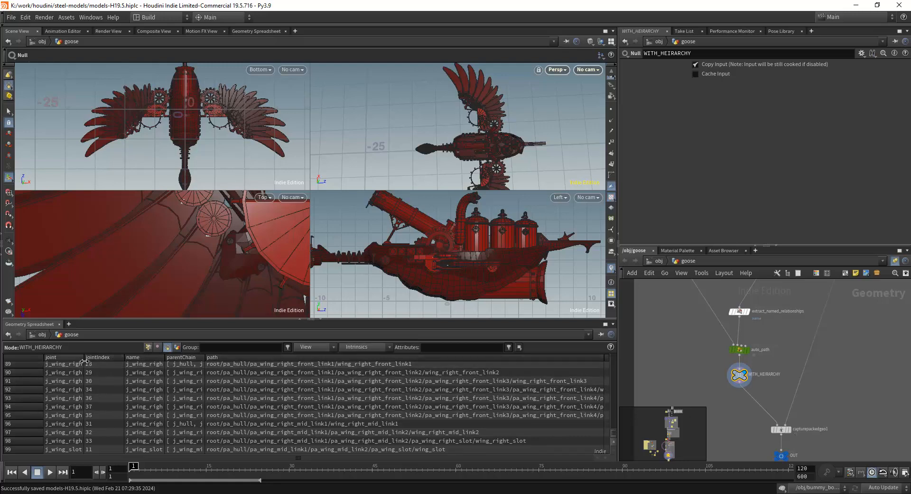
left_click_drag(84, 362, 130, 363)
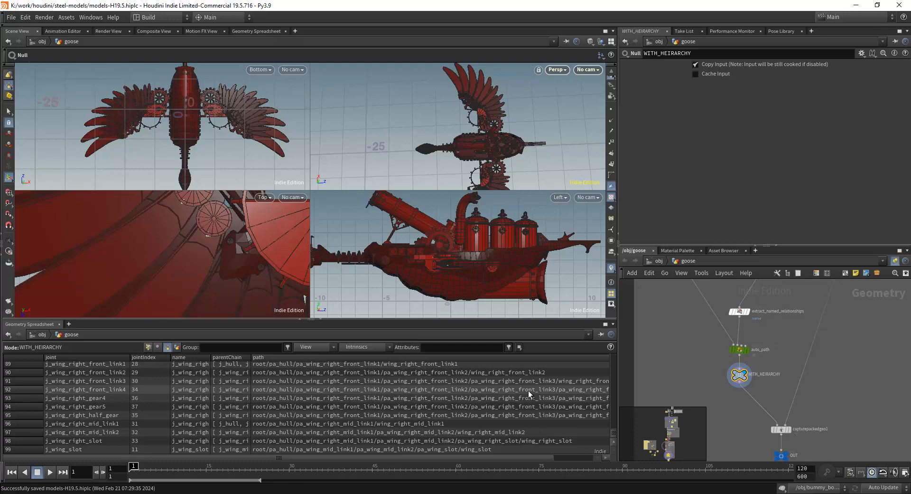
left_click_drag(533, 456, 588, 452)
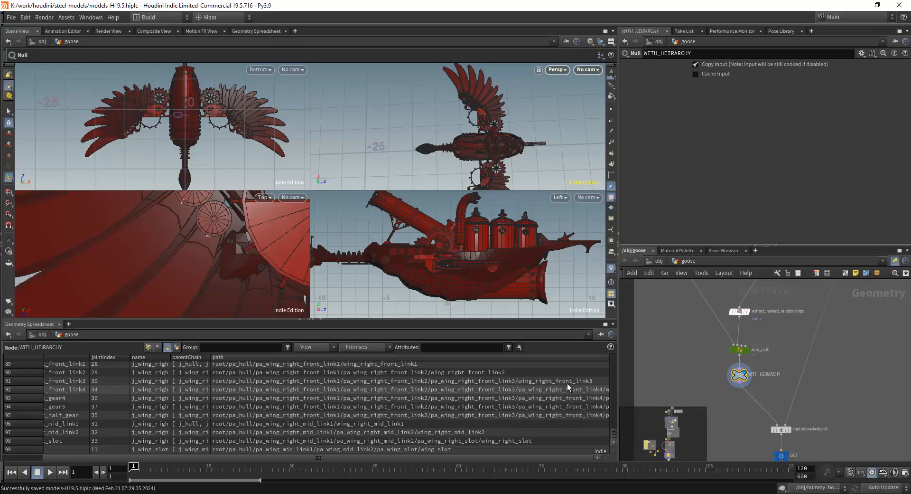
Widen the path column of the WITH_HEIRARCHY spreadsheet and examine the full wing link, gear and disc joint paths
left_click_drag(610, 358, 768, 368)
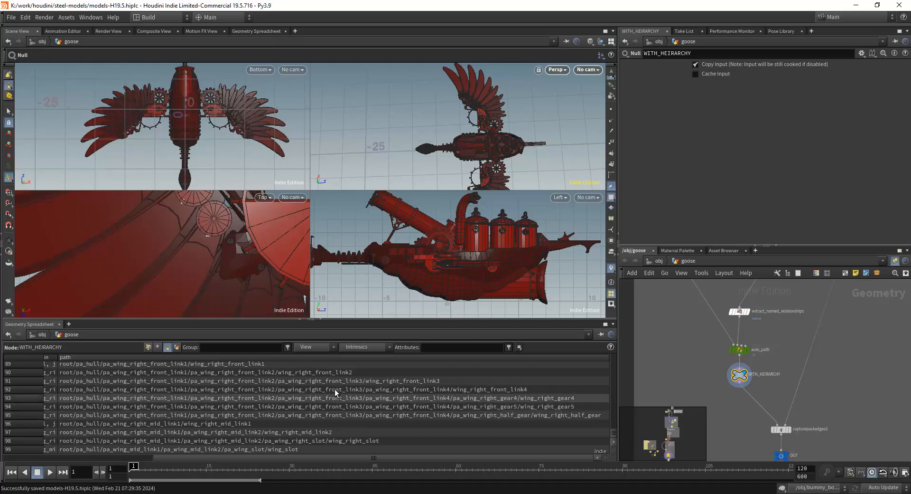
left_click_drag(341, 457, 191, 451)
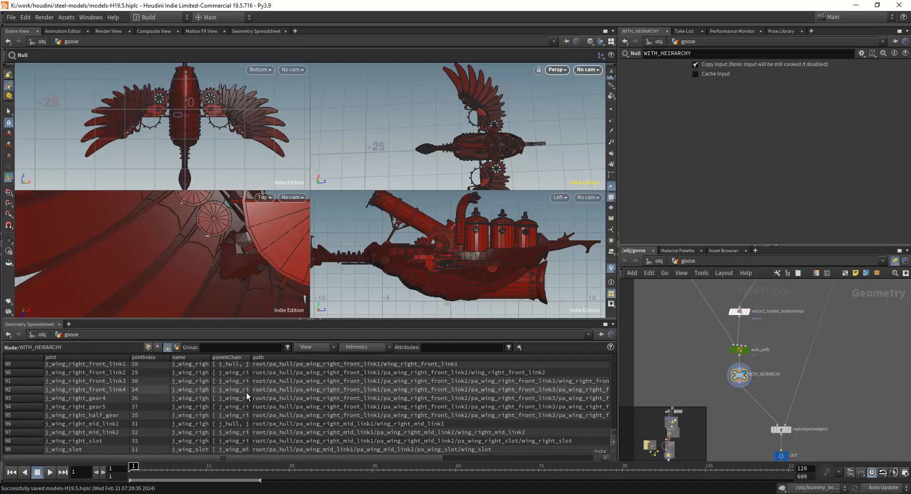
scroll(247, 392, "up", 9)
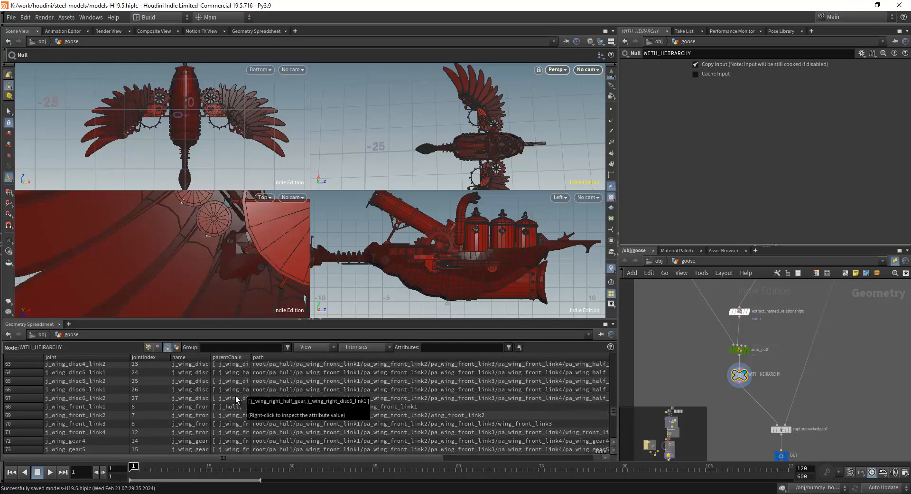
scroll(236, 400, "up", 3)
scroll(710, 387, "down", 3)
Inspect the capturepackedgeo1 node's capture settings and the OUT null's joint and path attributes
middle_click_drag(746, 399, 719, 359)
scroll(744, 368, "up", 5)
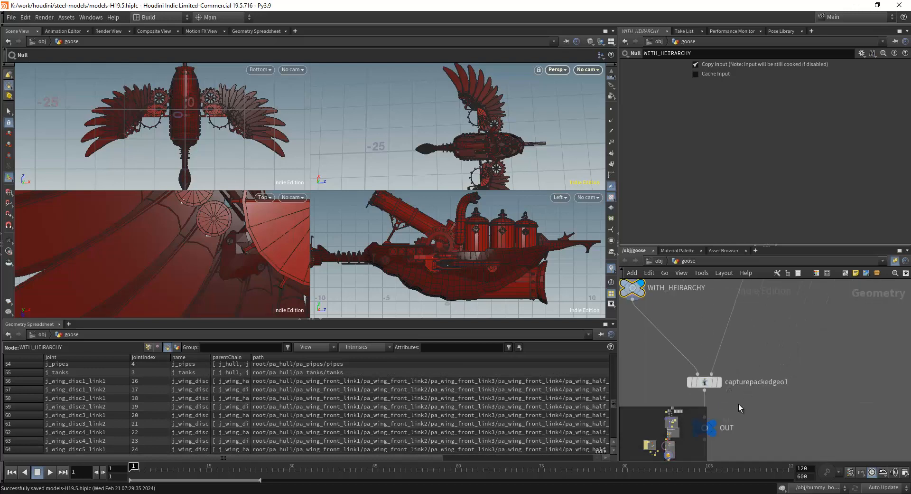
scroll(754, 391, "down", 2)
left_click(734, 363)
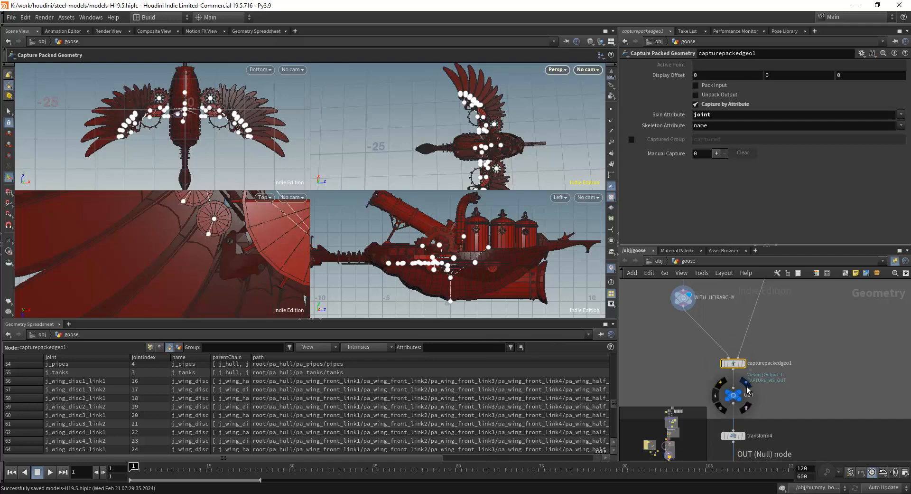
left_click(732, 395)
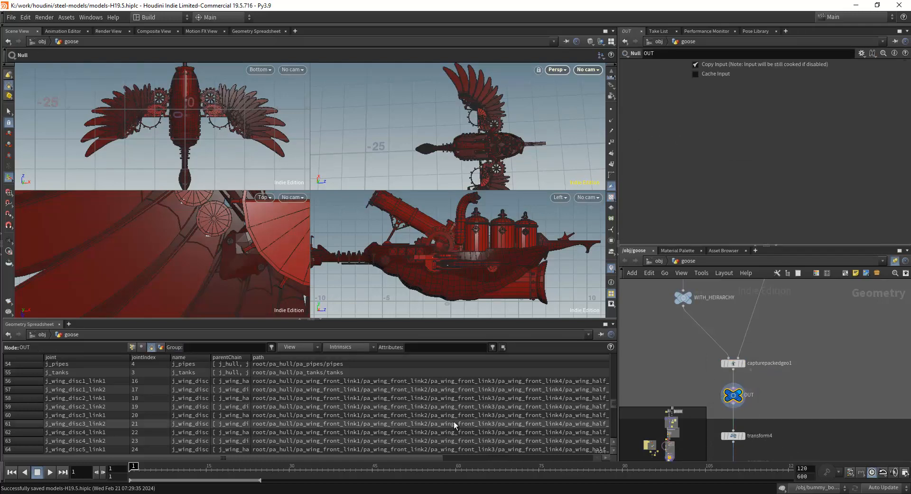
scroll(772, 407, "down", 5)
scroll(778, 434, "up", 5)
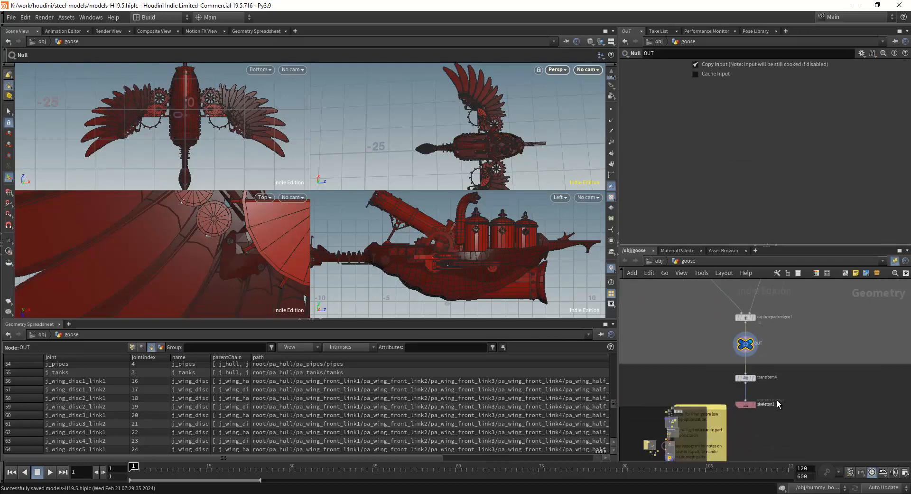
Check the transform4 node's uniform scale setting and save the scene file
left_click(747, 375)
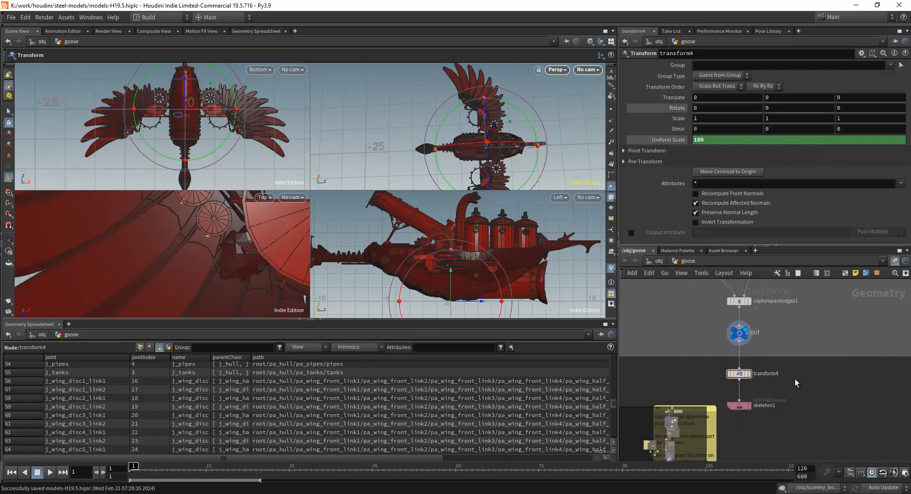
key("ctrl+s")
middle_click_drag(824, 394, 864, 330)
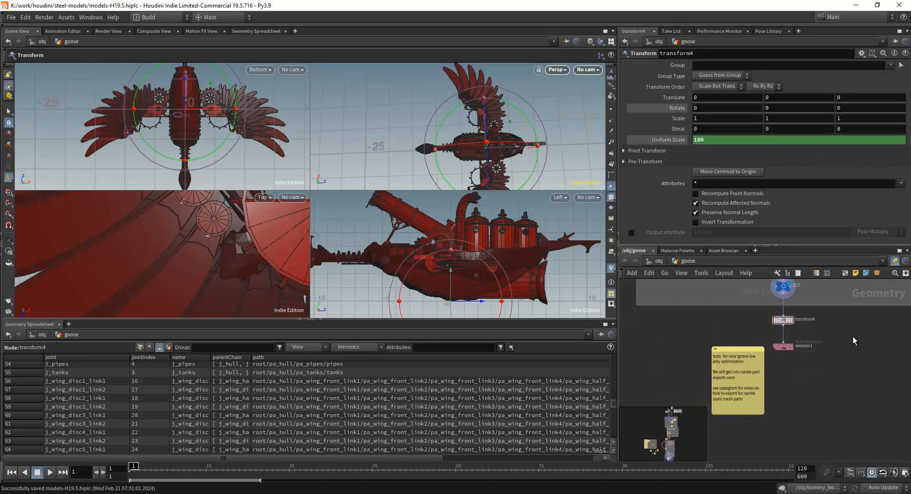
Export the goose skeleton to disk as FBX with the skeleton1 ROP FBX Output node
middle_click_drag(751, 369, 720, 389)
left_click(755, 362)
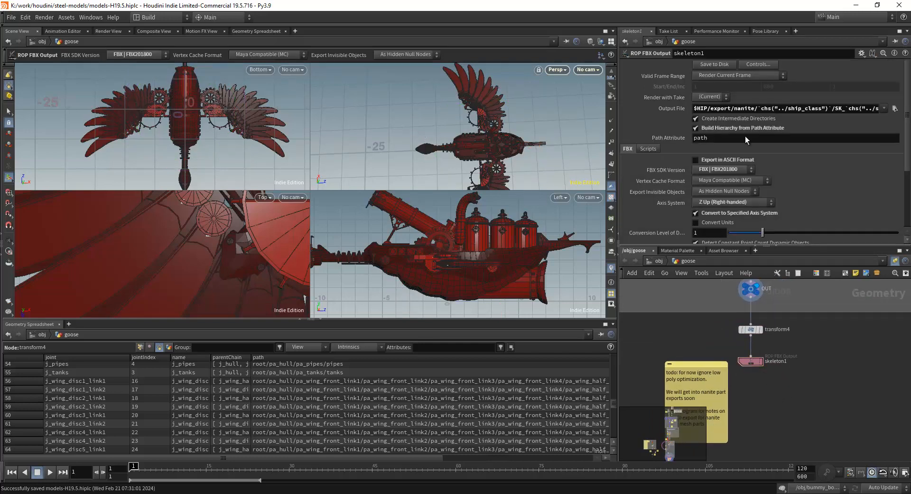
left_click(707, 67)
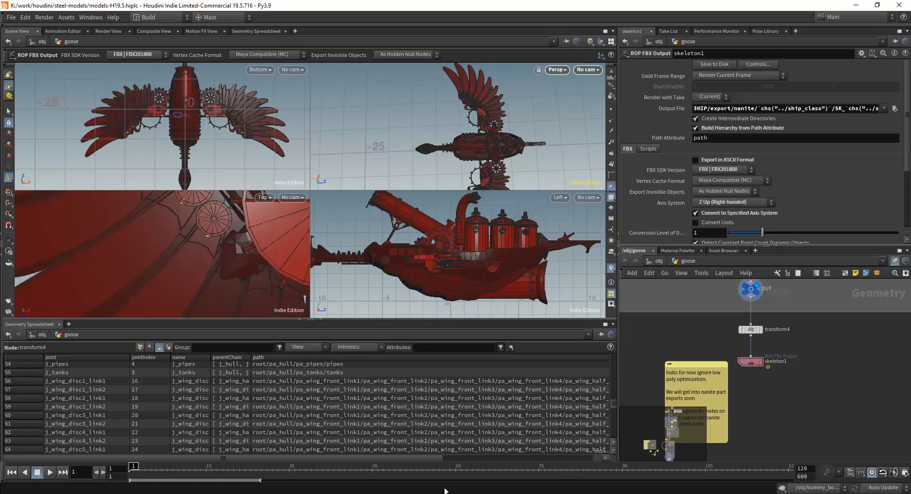
Switch to Unreal Editor and review the bones and controls in the CR_goose rig hierarchy
key("alt+Tab")
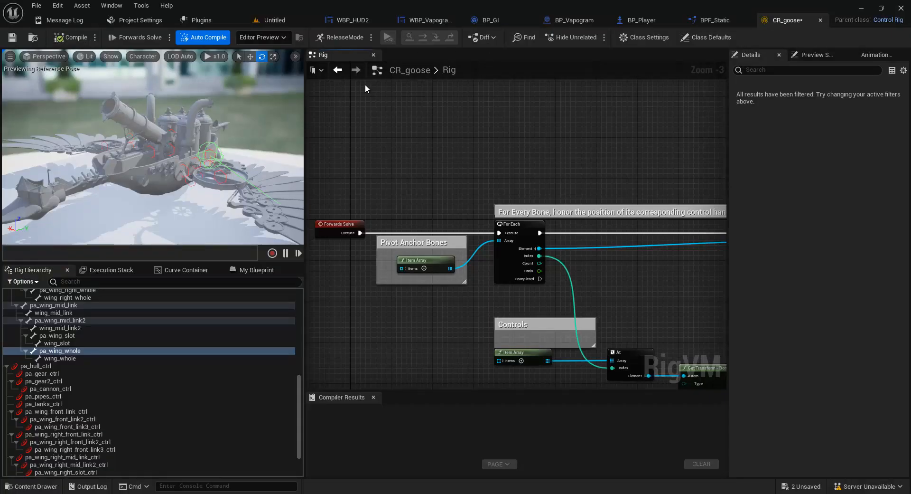
scroll(132, 358, "up", 8)
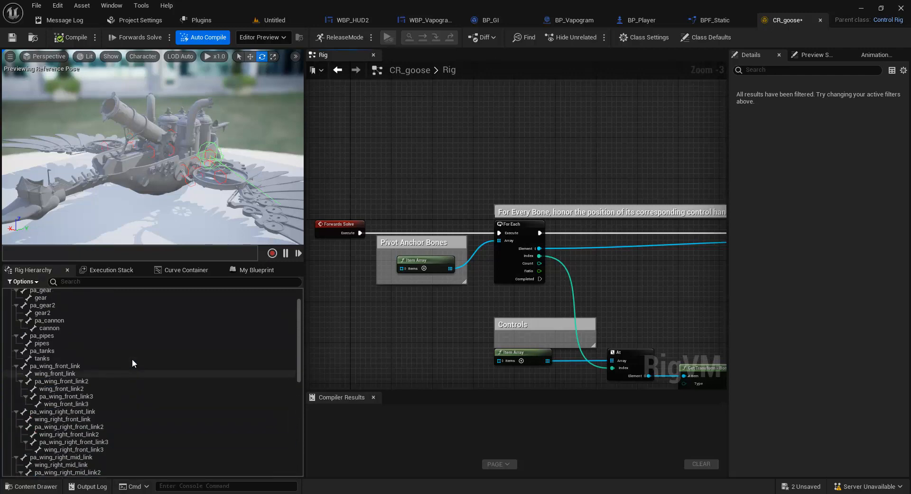
scroll(132, 358, "down", 8)
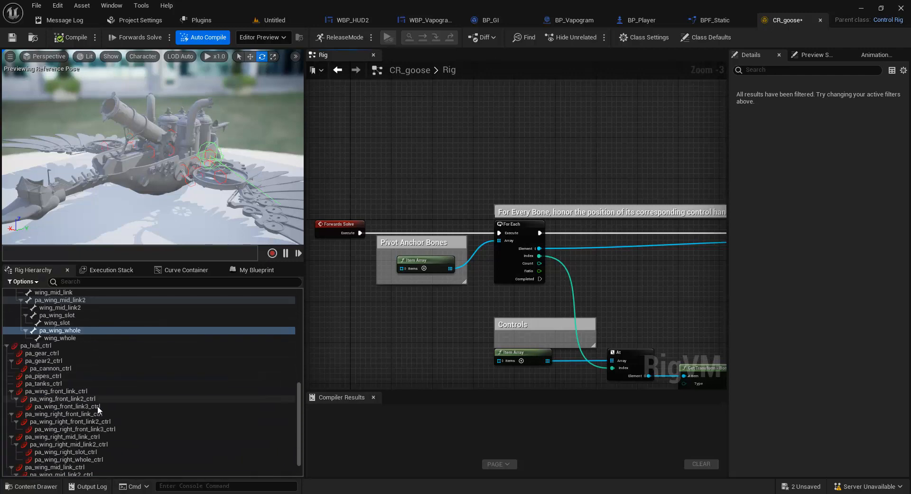
scroll(63, 335, "down", 2)
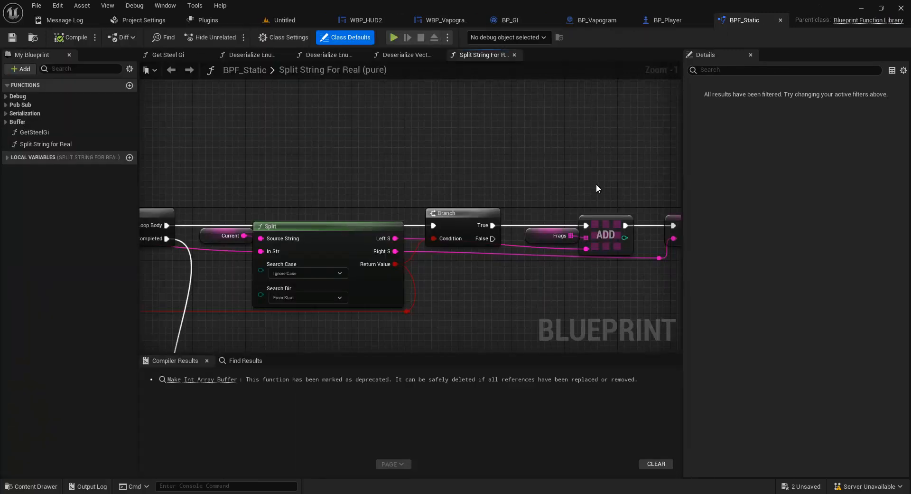
Create a folder named Goose3 in Content/Developer/Ships and open it
key("ctrl+space")
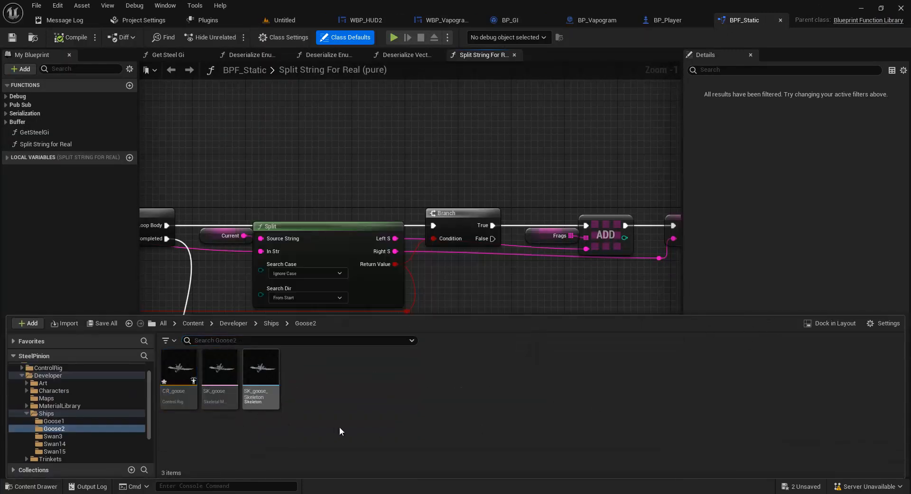
left_click(271, 322)
left_click(261, 366)
right_click(275, 426)
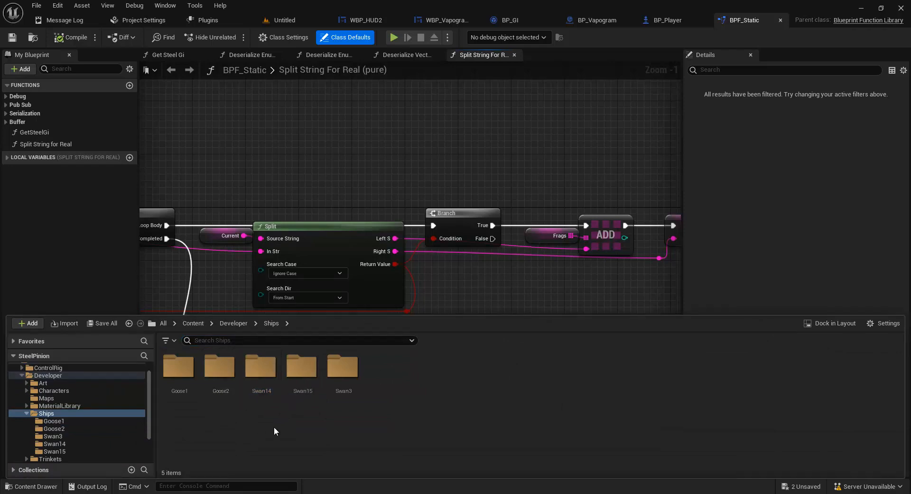
left_click(335, 127)
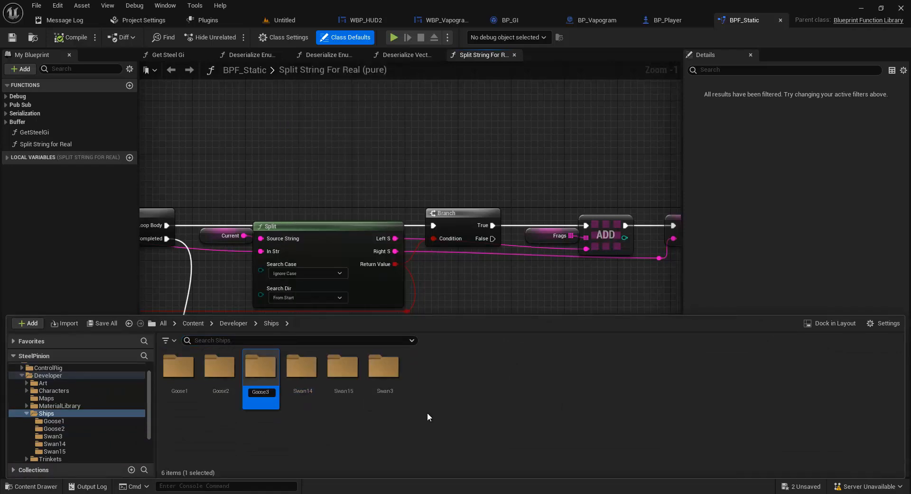
key("Return")
double_click(260, 368)
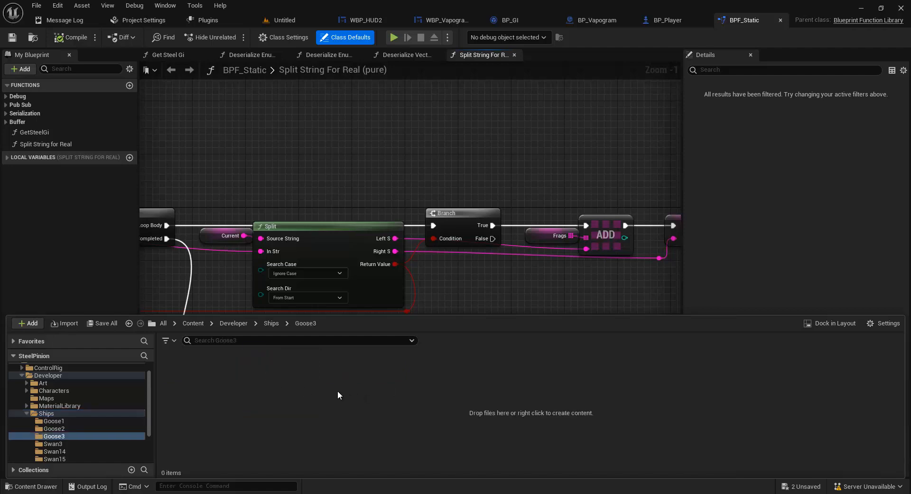
Bring SK_goose.fbx from the steel-models\export\nanite\goose folder into the Goose3 folder for import and close File Explorer
left_click(43, 493)
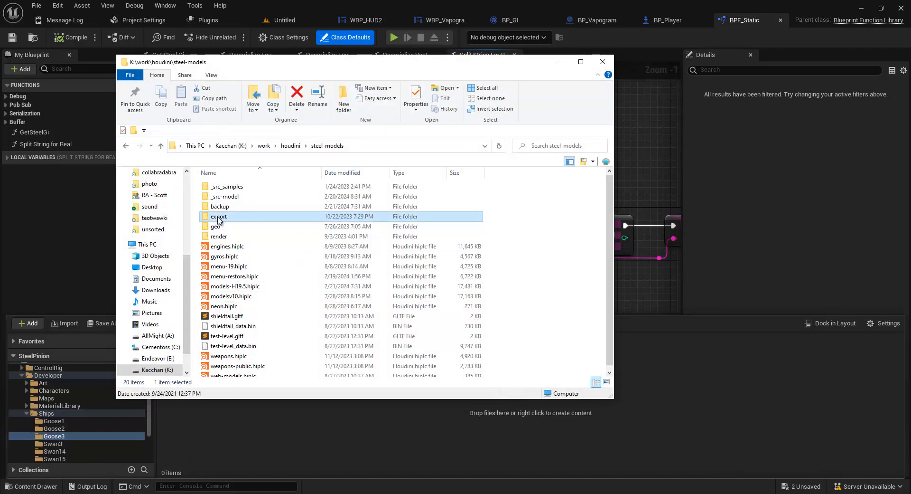
double_click(242, 216)
double_click(220, 197)
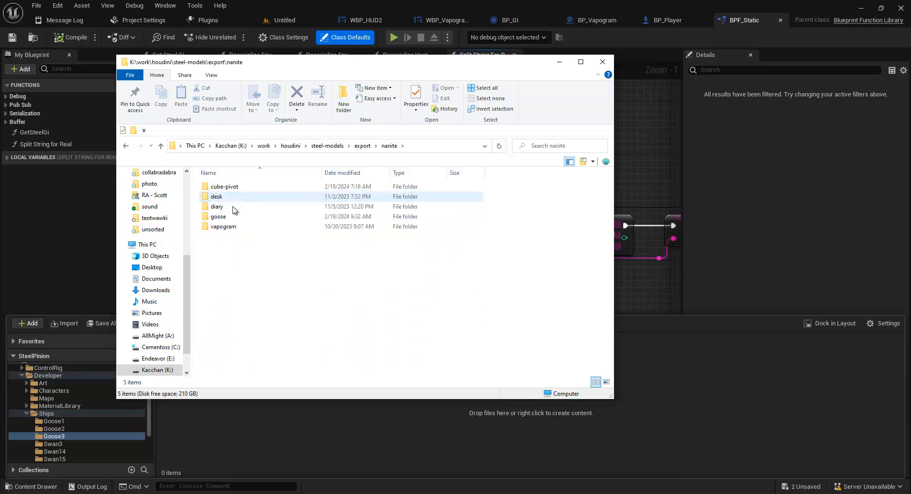
double_click(219, 216)
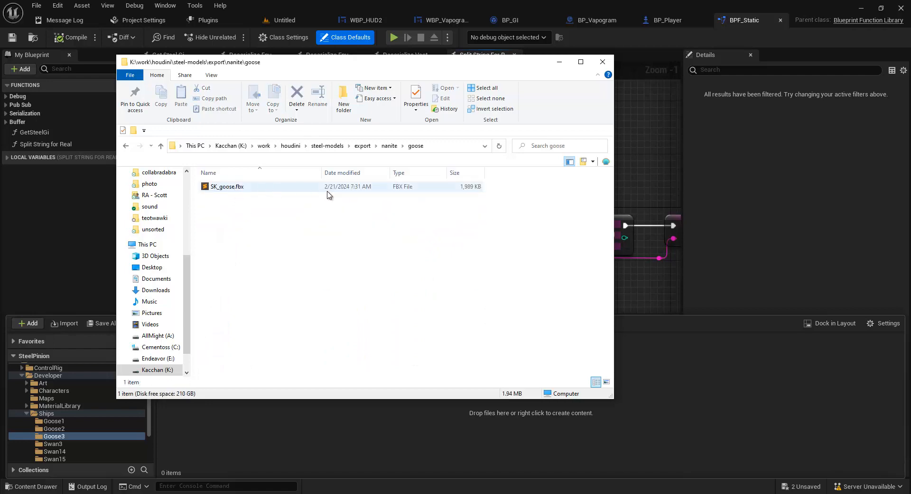
left_click_drag(327, 190, 656, 436)
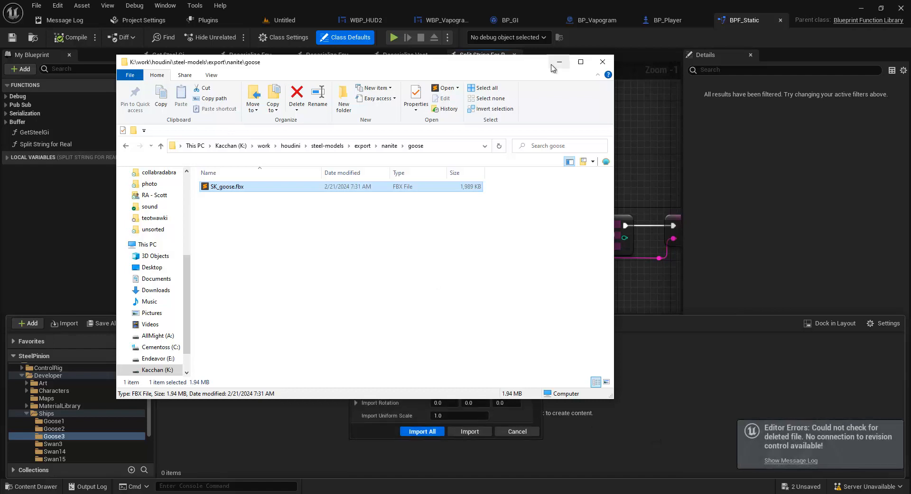
left_click(603, 62)
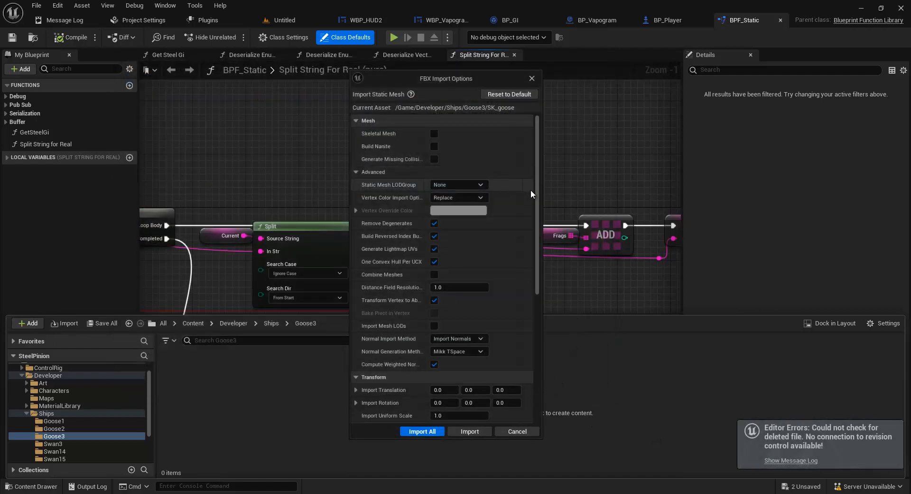
Enable Skeletal Mesh in the FBX import options and expand the advanced mesh settings
left_click(436, 134)
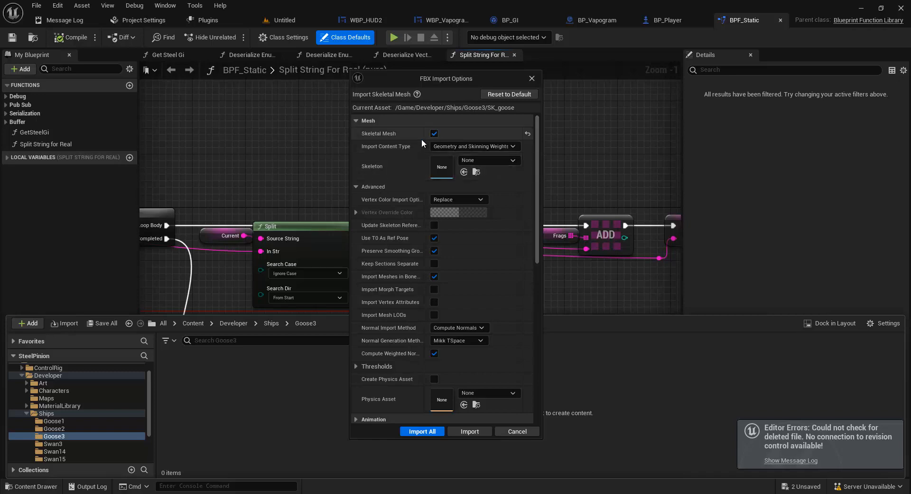
left_click_drag(537, 159, 533, 171)
left_click(533, 161)
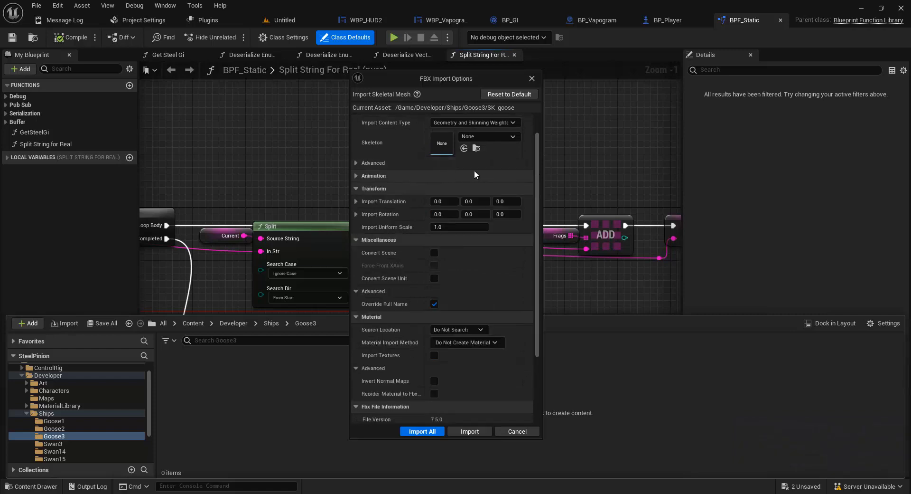
scroll(427, 187, "up", 1)
left_click(385, 187)
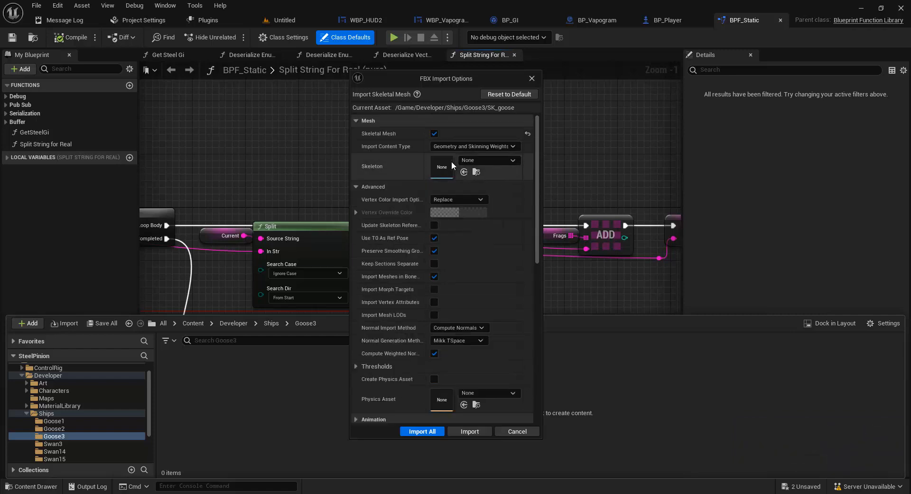
Review the normals, physics asset, animation, transform and material import options and import SK_goose into Goose3
left_click_drag(534, 186, 533, 210)
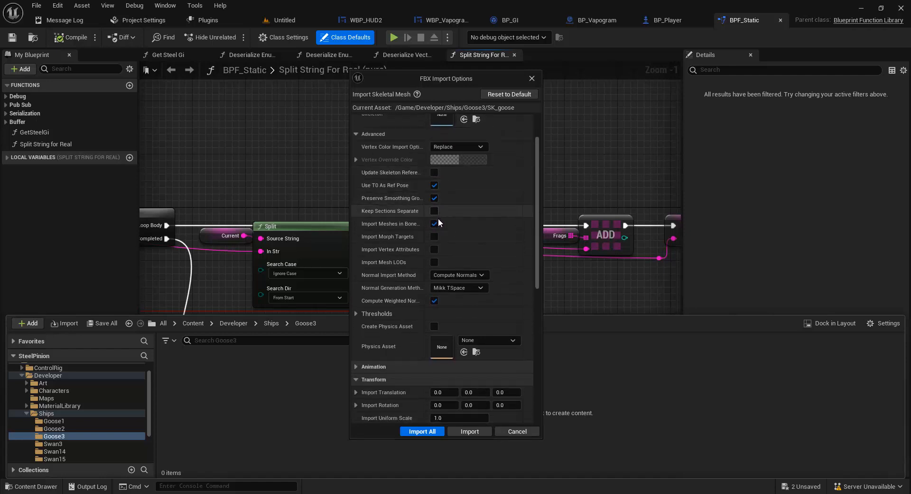
scroll(460, 227, "down", 3)
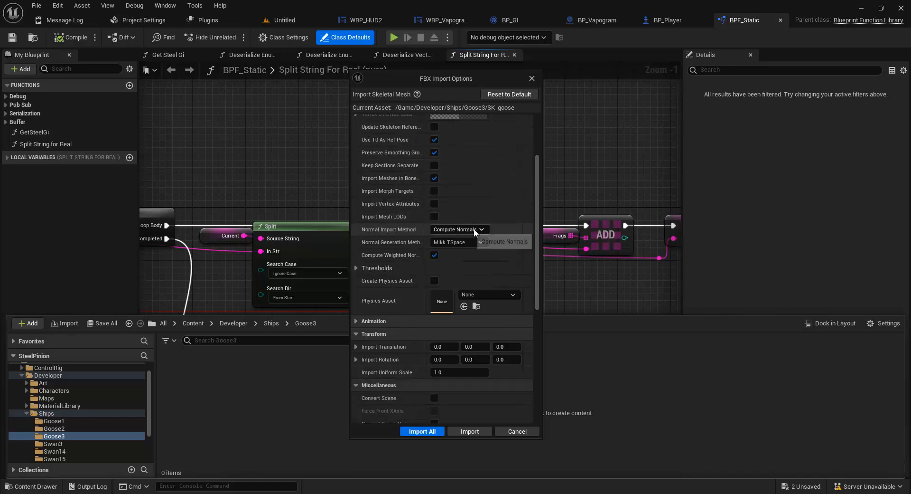
scroll(518, 231, "down", 2)
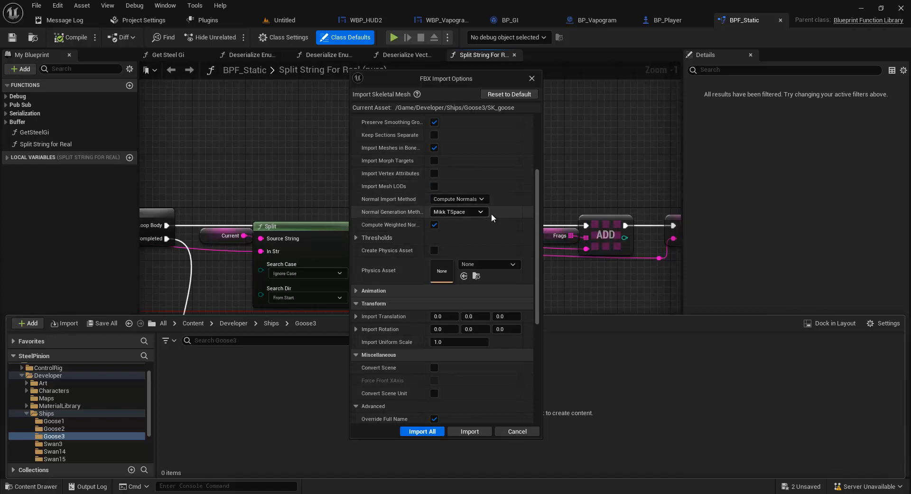
scroll(459, 221, "down", 2)
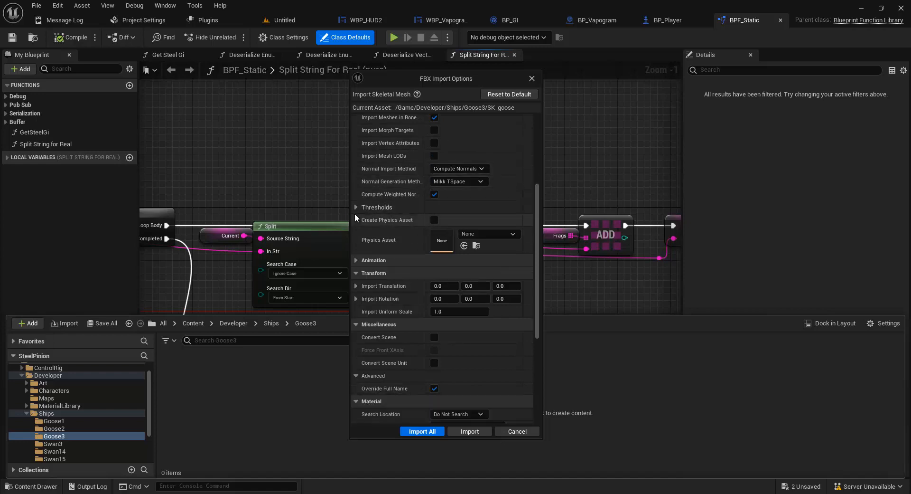
scroll(364, 215, "down", 1)
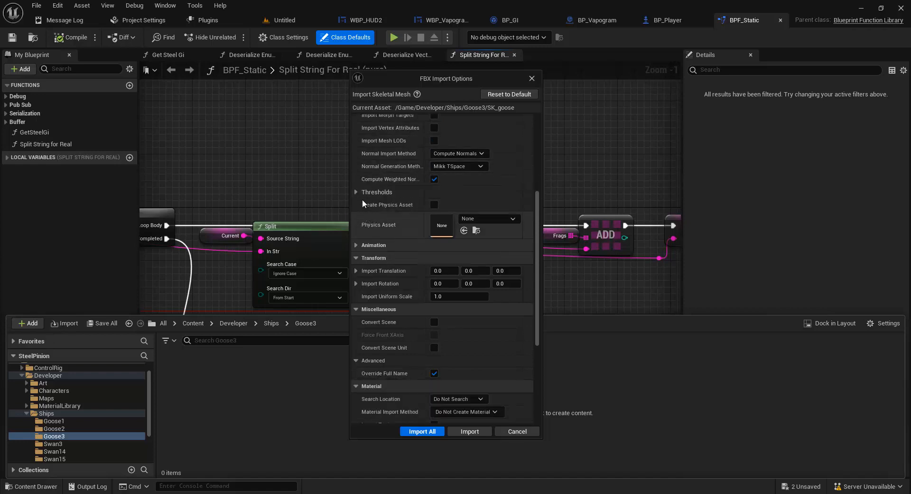
scroll(389, 227, "down", 1)
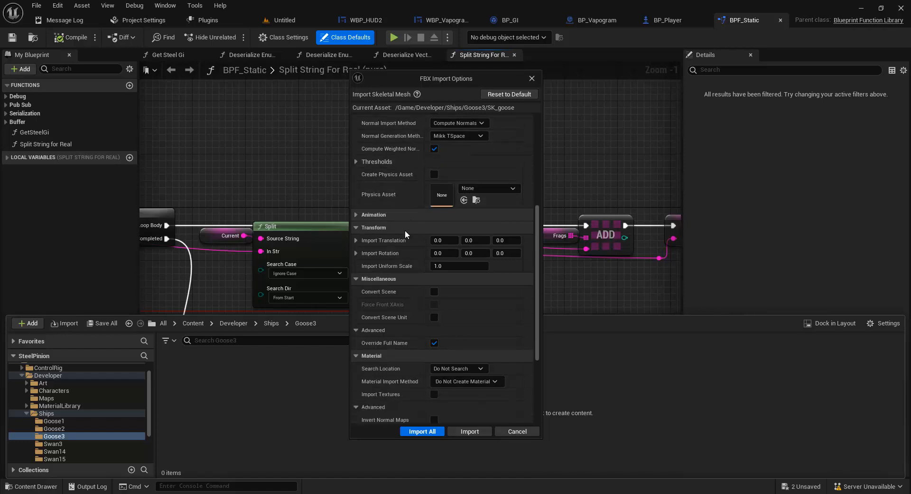
left_click(356, 215)
left_click(357, 214)
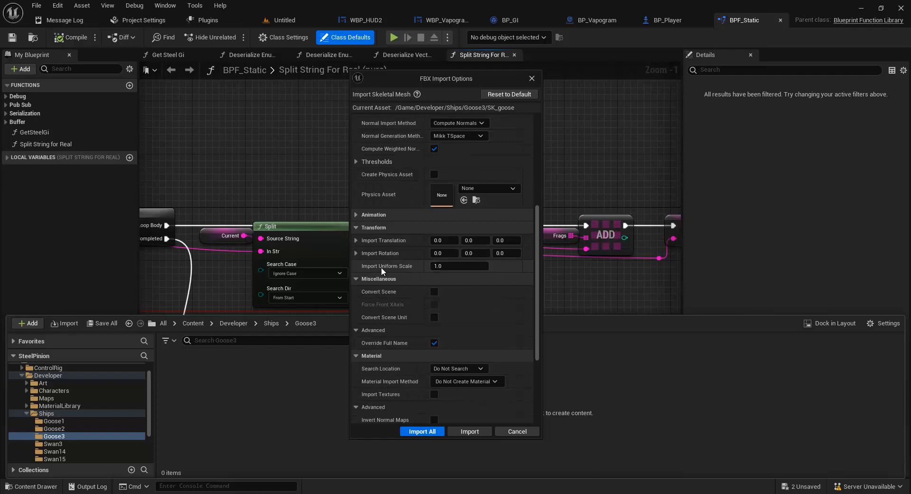
scroll(389, 265, "down", 1)
scroll(401, 290, "down", 2)
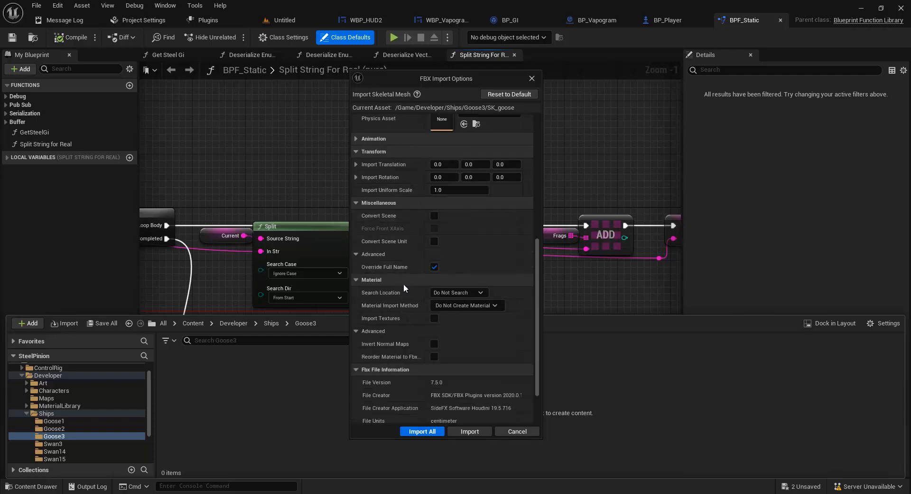
scroll(390, 291, "down", 1)
left_click(466, 432)
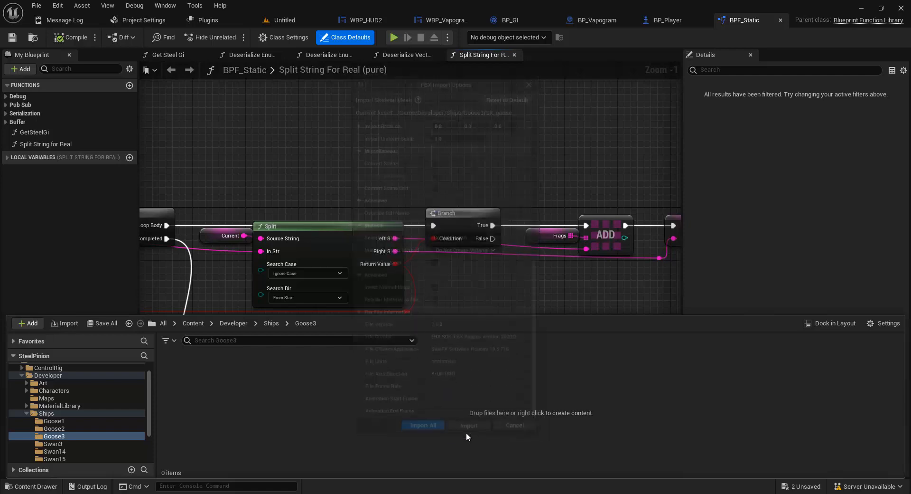